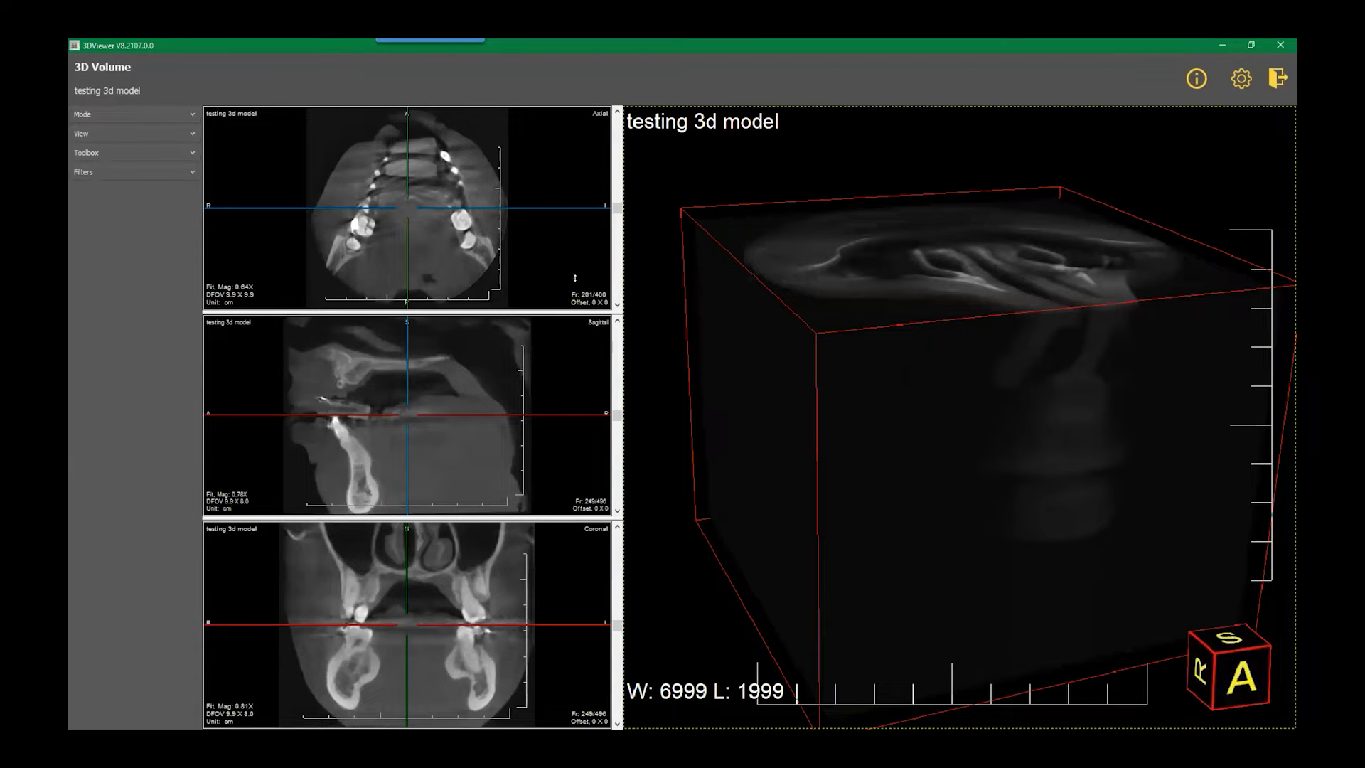
- Rotate the 3D volume and reposition the slice crosshairs to examine the CT scan, and close the 3D viewer
left_click_drag(926, 425, 788, 547)
left_click_drag(400, 402, 433, 402)
left_click_drag(395, 225, 360, 188)
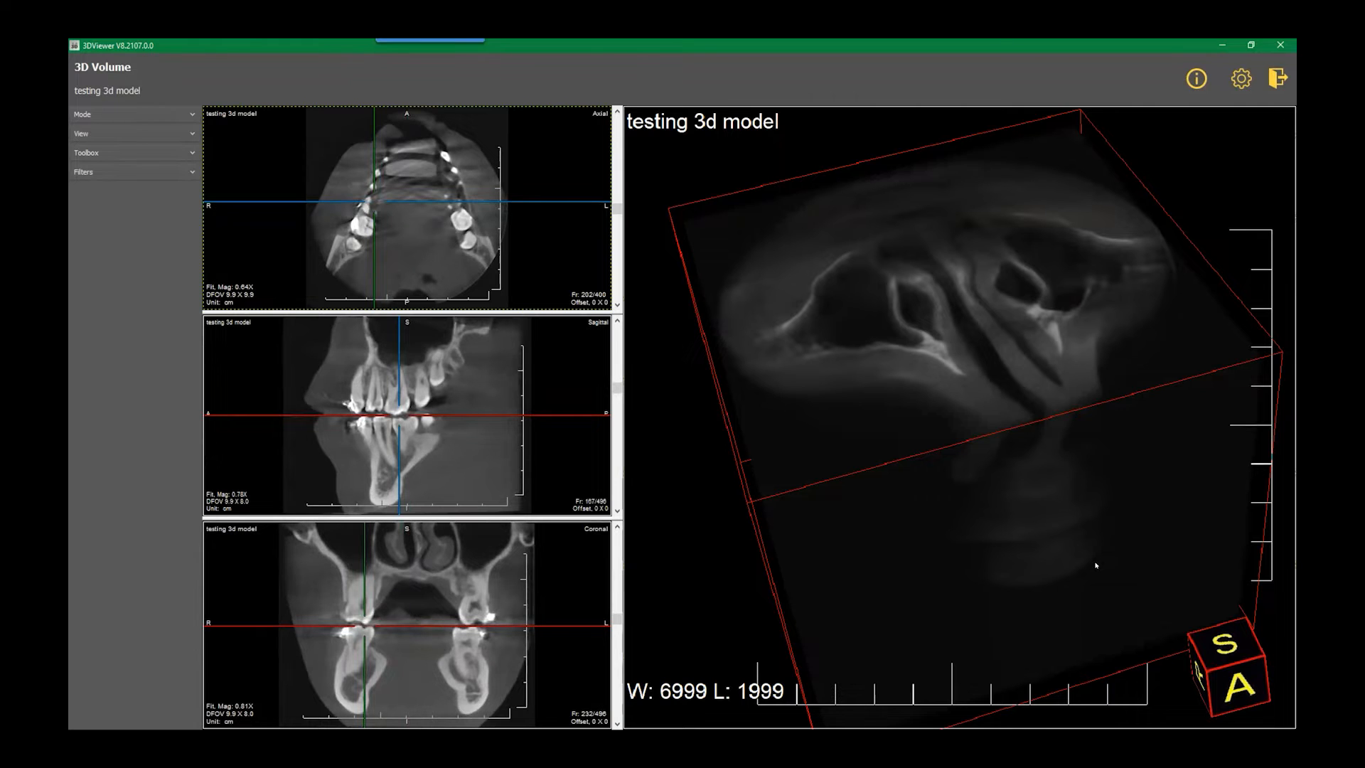
left_click_drag(998, 469, 936, 186)
left_click_drag(926, 354, 935, 469)
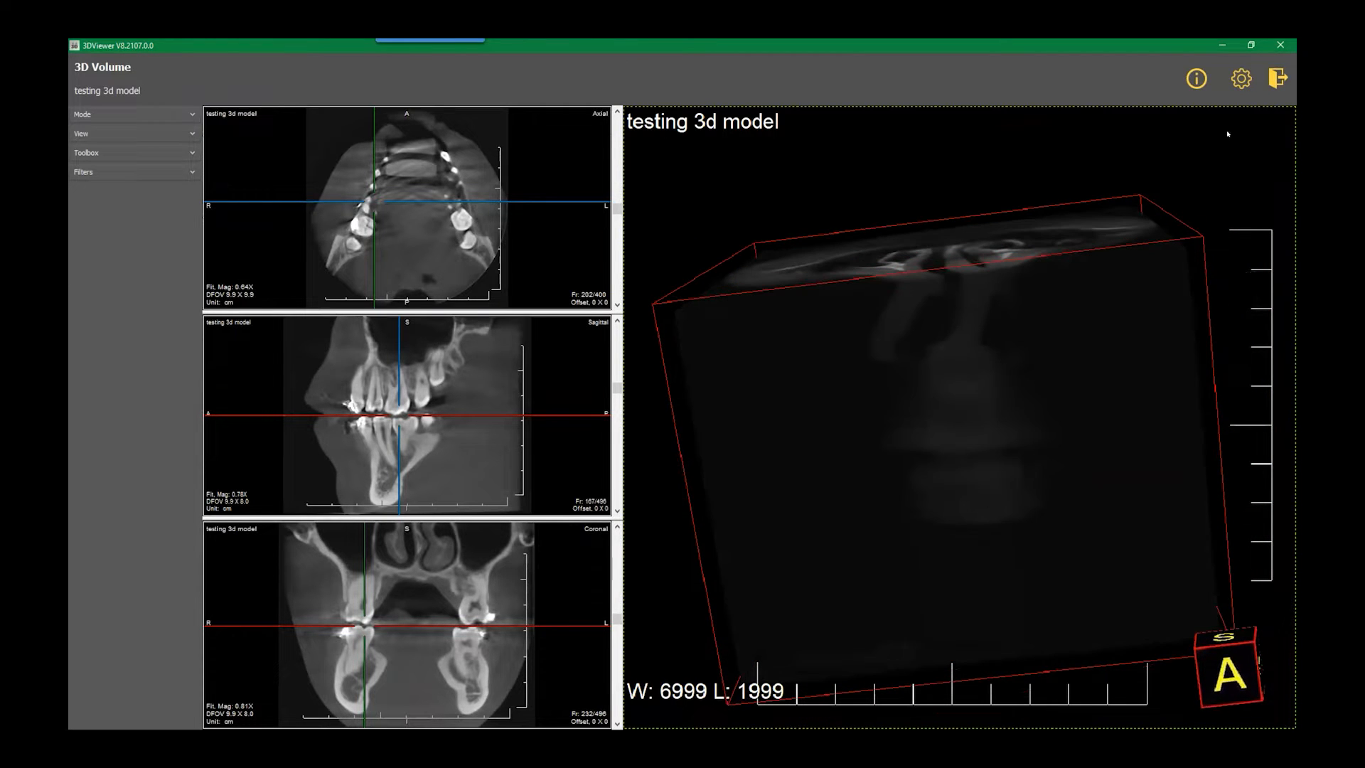
left_click(1270, 81)
left_click(653, 403)
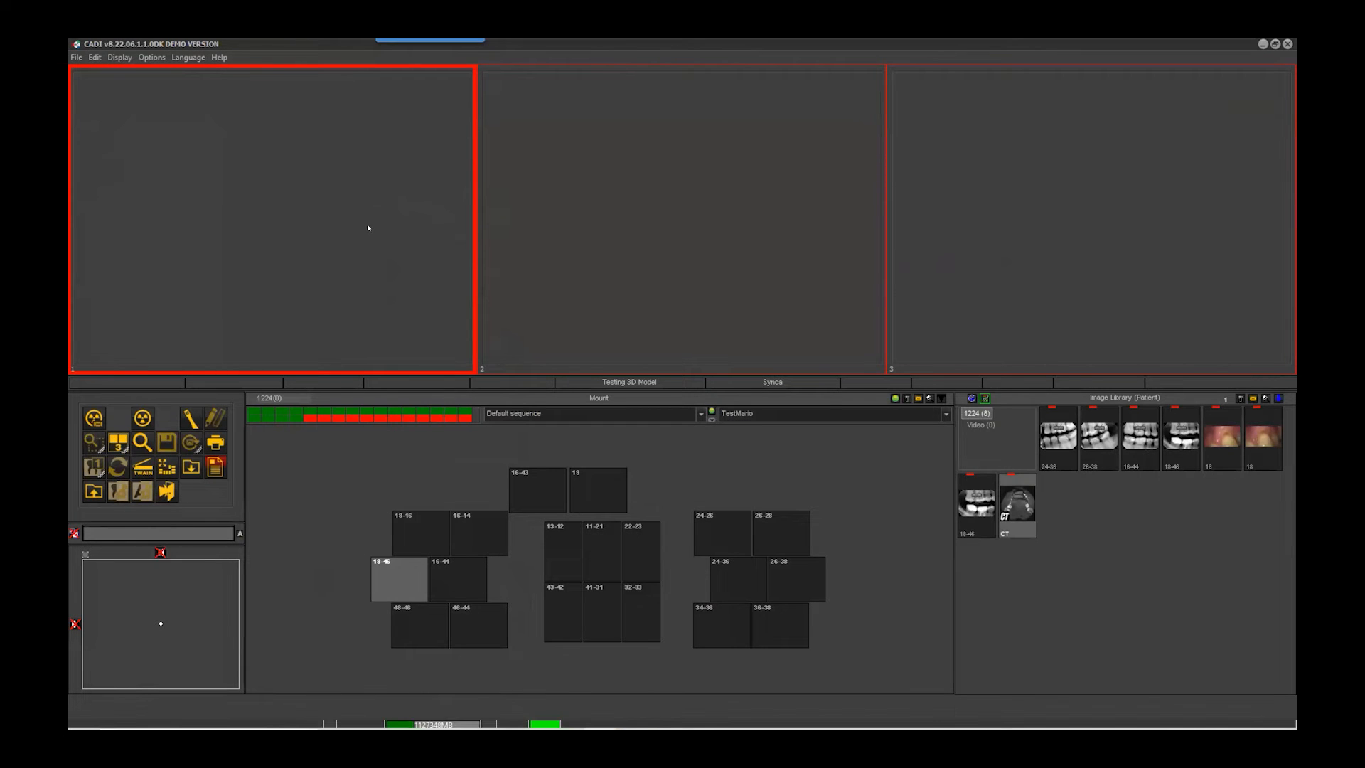
- Start a CT image import and expand This PC in the folder tree
left_click(76, 57)
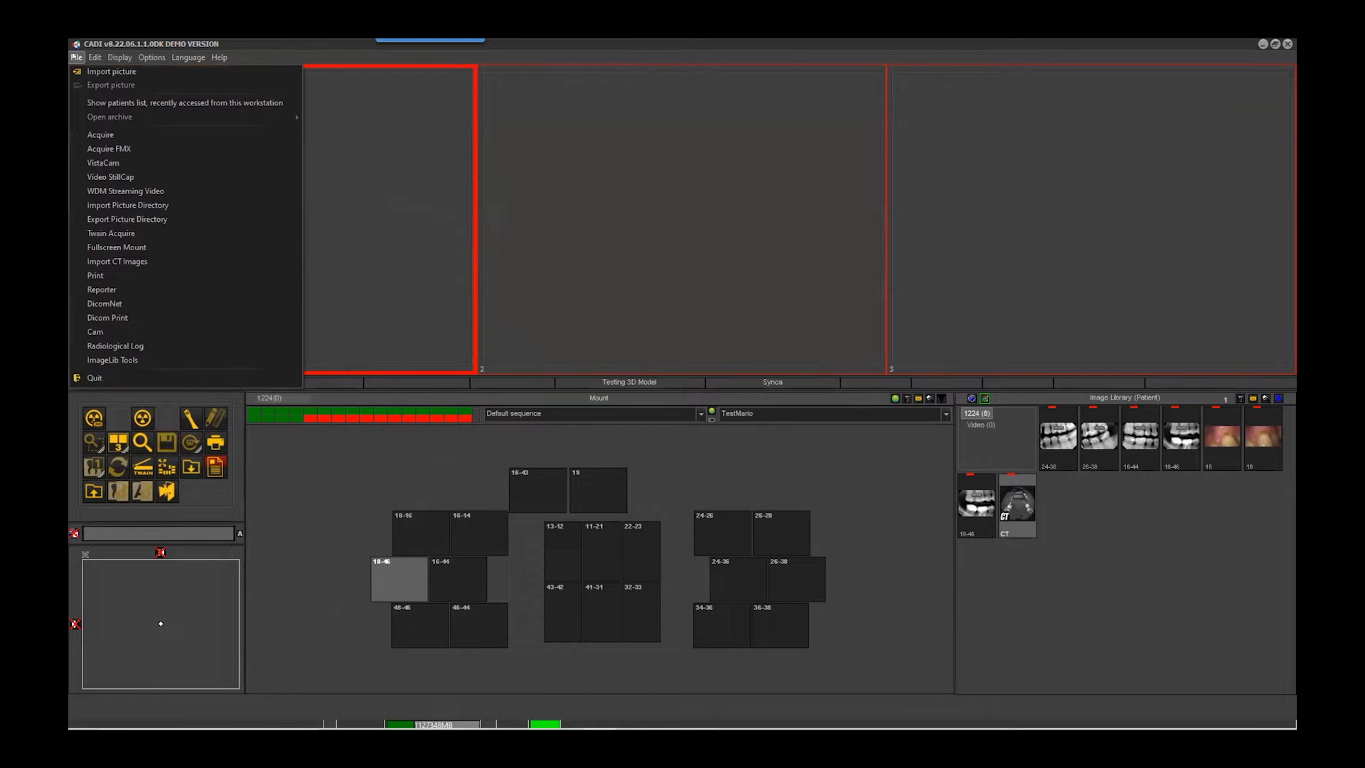
left_click(133, 261)
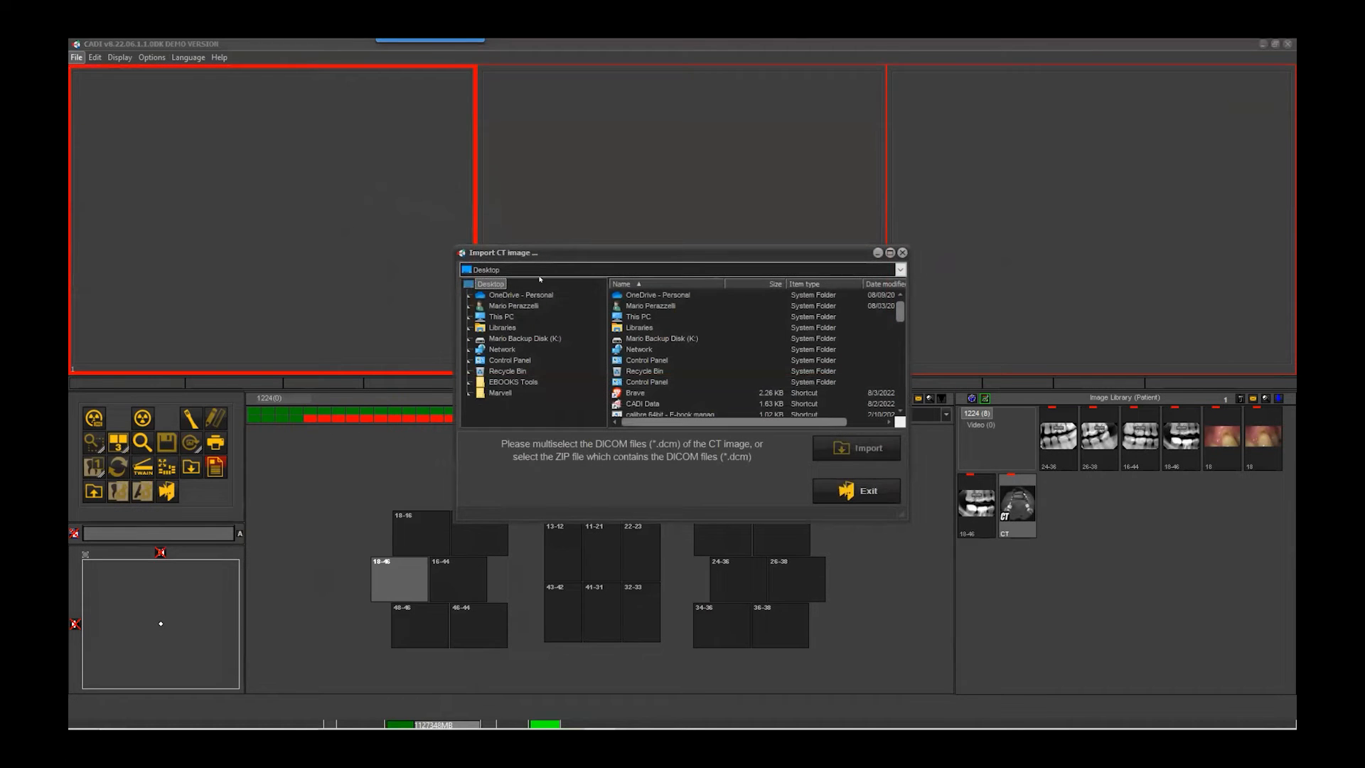
left_click(468, 317)
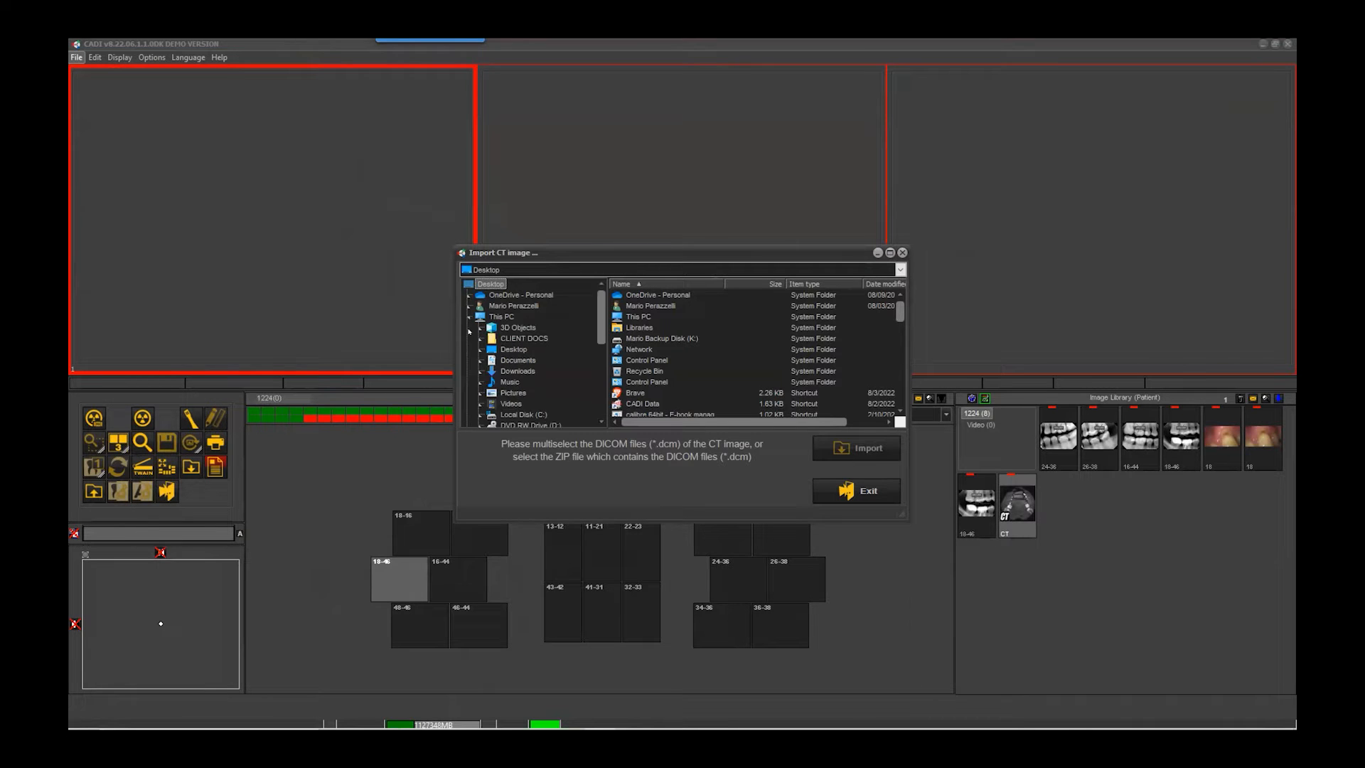
left_click(480, 414)
scroll(481, 398, "down", 5)
scroll(491, 363, "up", 3)
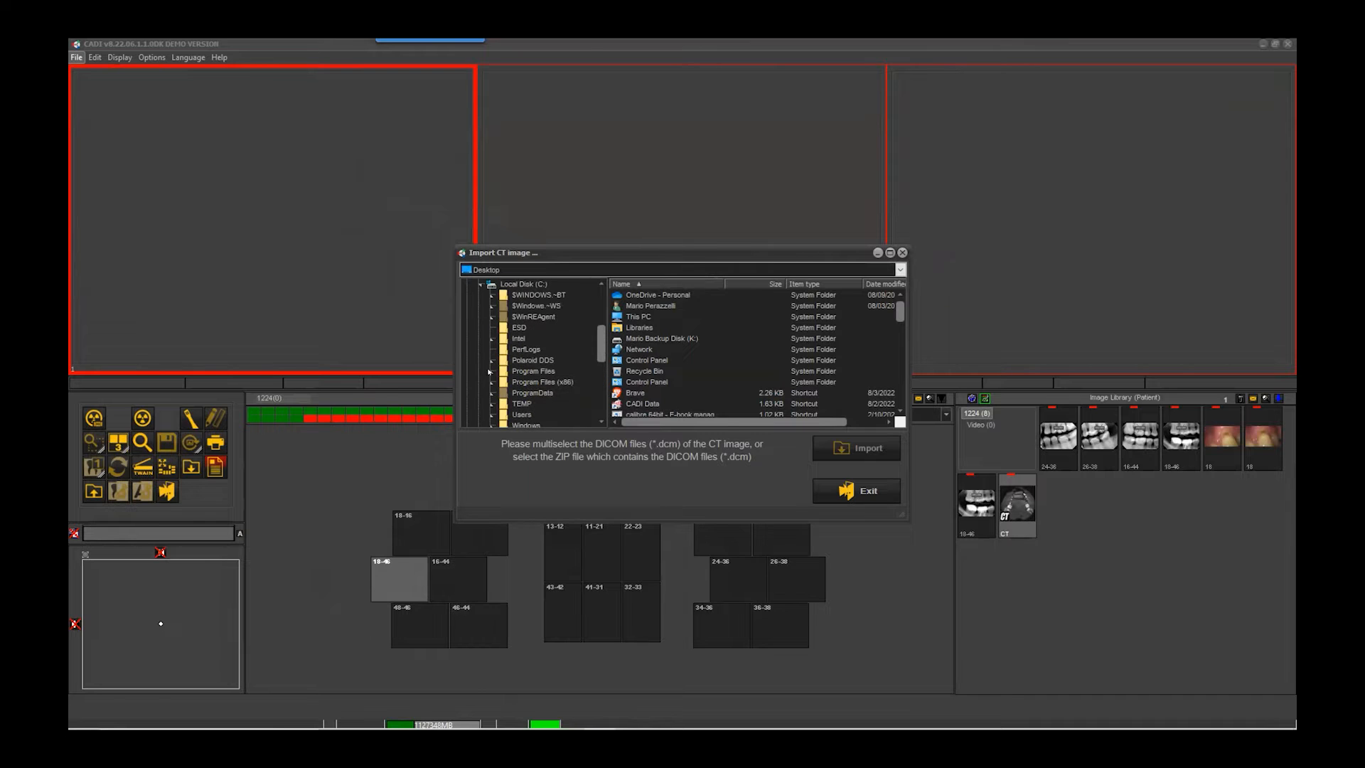
left_click(490, 359)
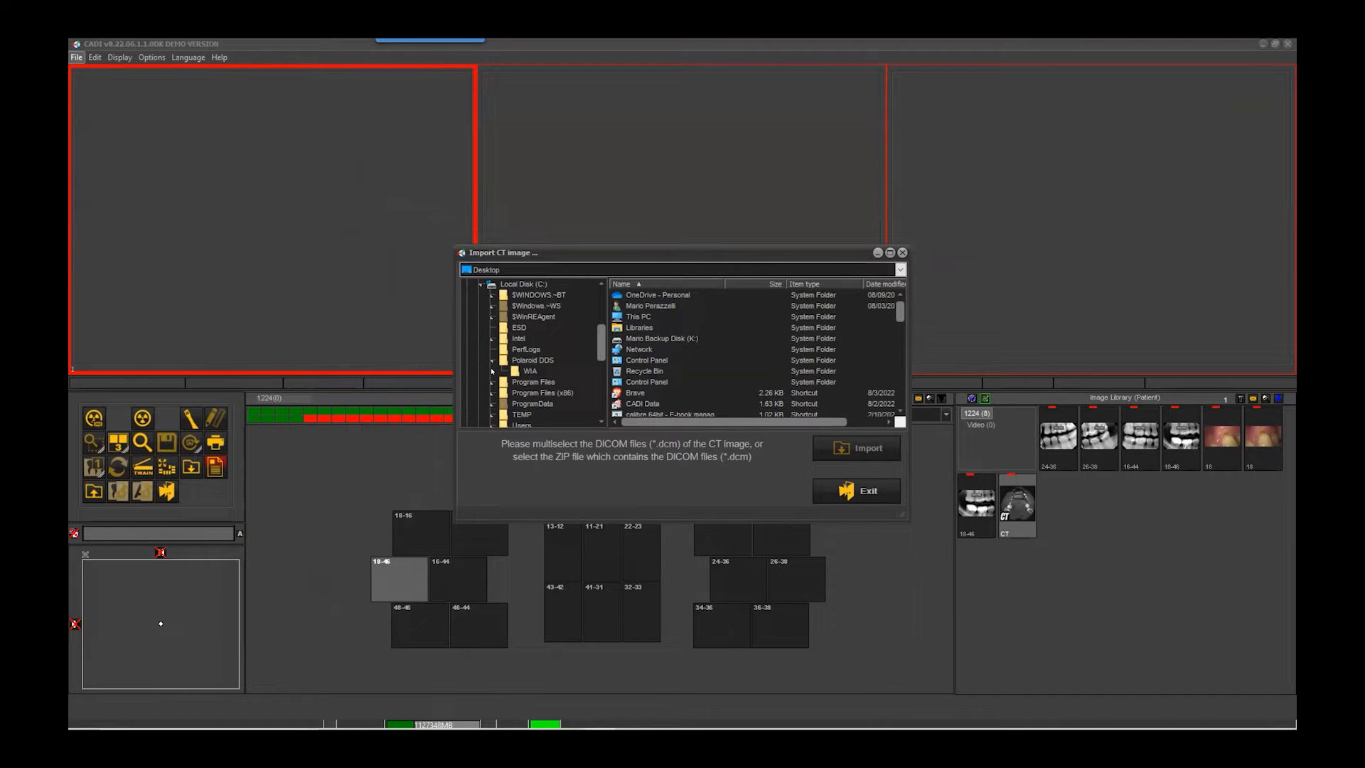
left_click(491, 360)
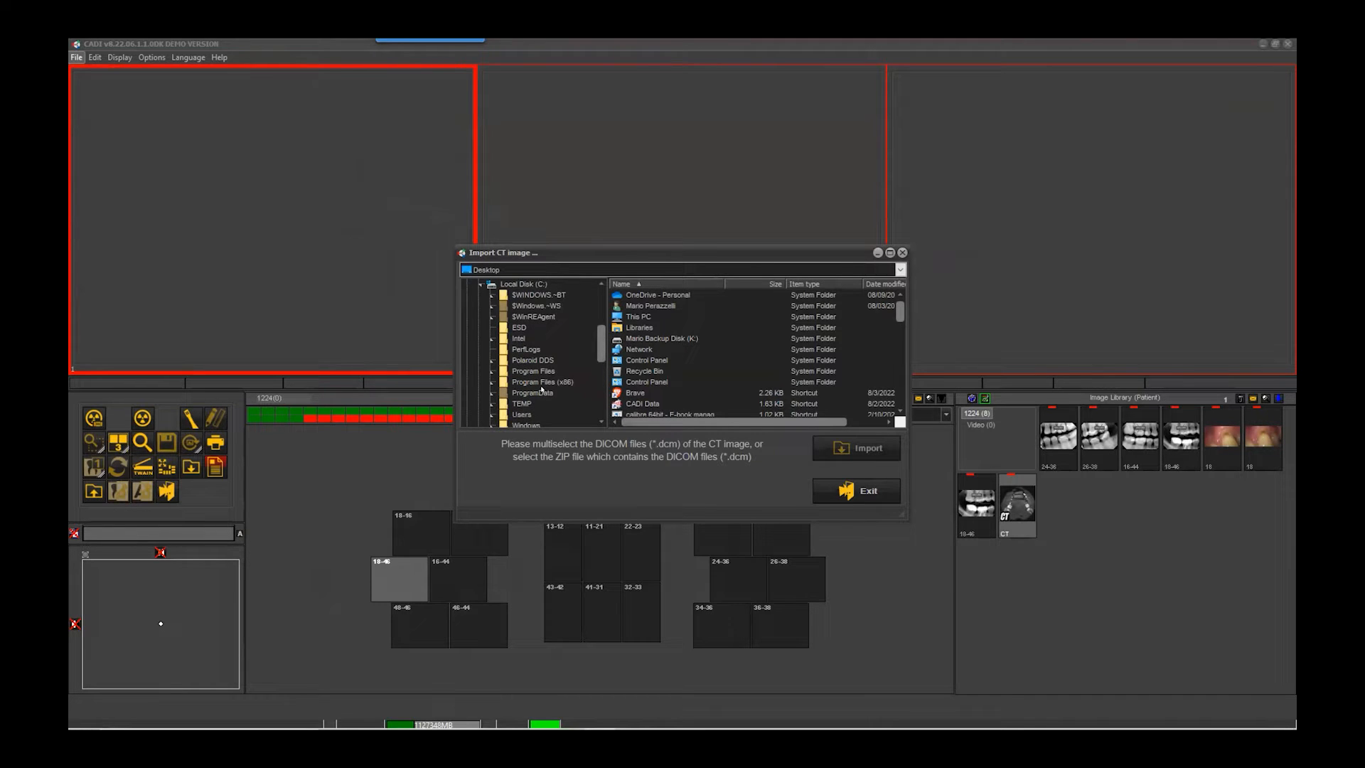
scroll(483, 320, "up", 1)
left_click(482, 319)
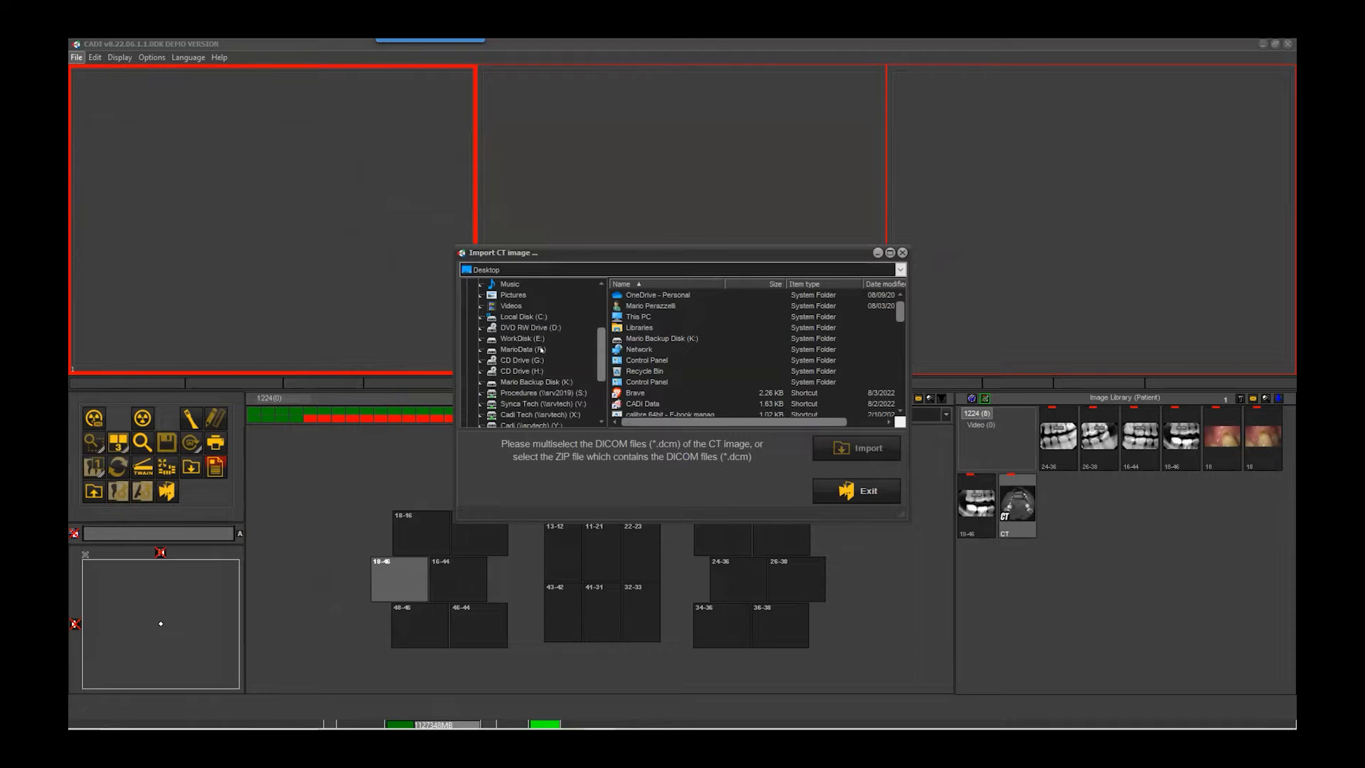
- Browse to the Patients folder inside V8 on the Cadi (Y:) drive as the import source
scroll(534, 351, "down", 1)
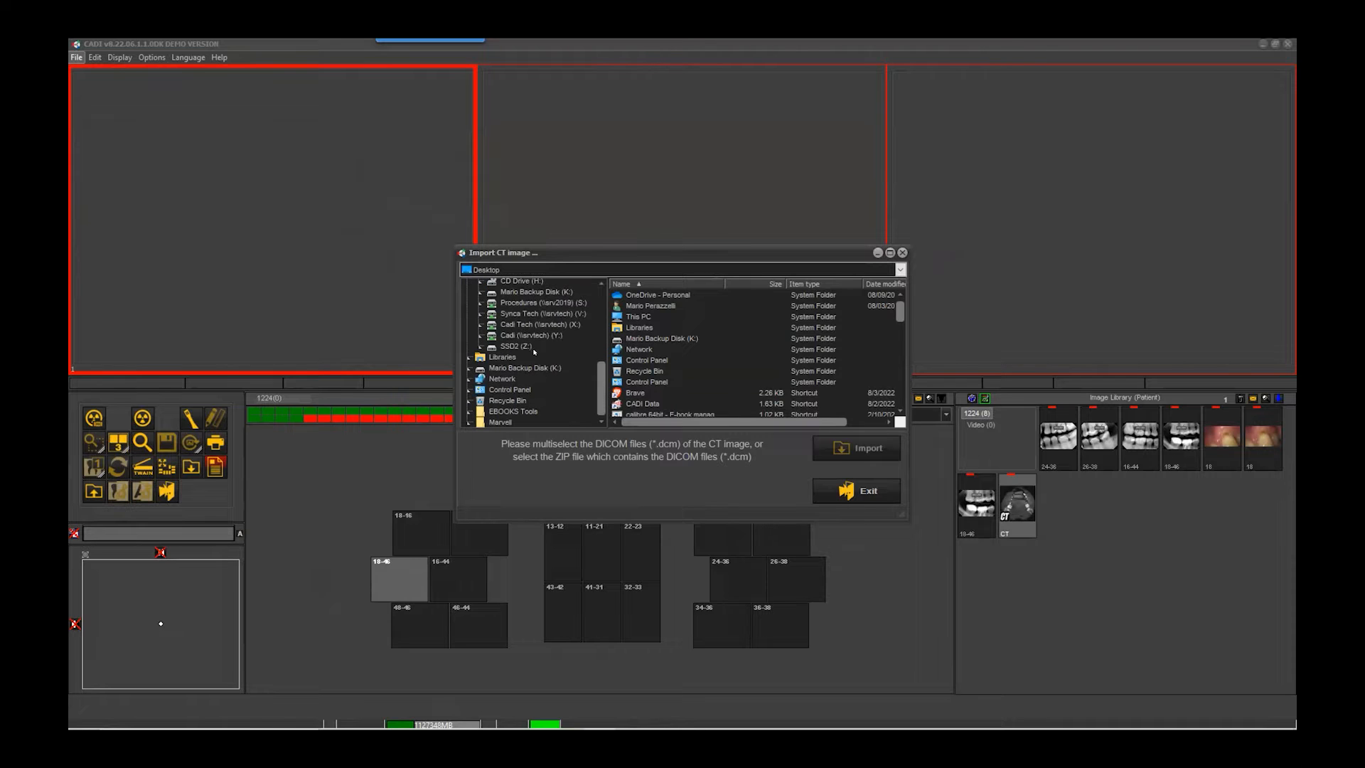
left_click(479, 335)
scroll(514, 369, "down", 2)
left_click(492, 356)
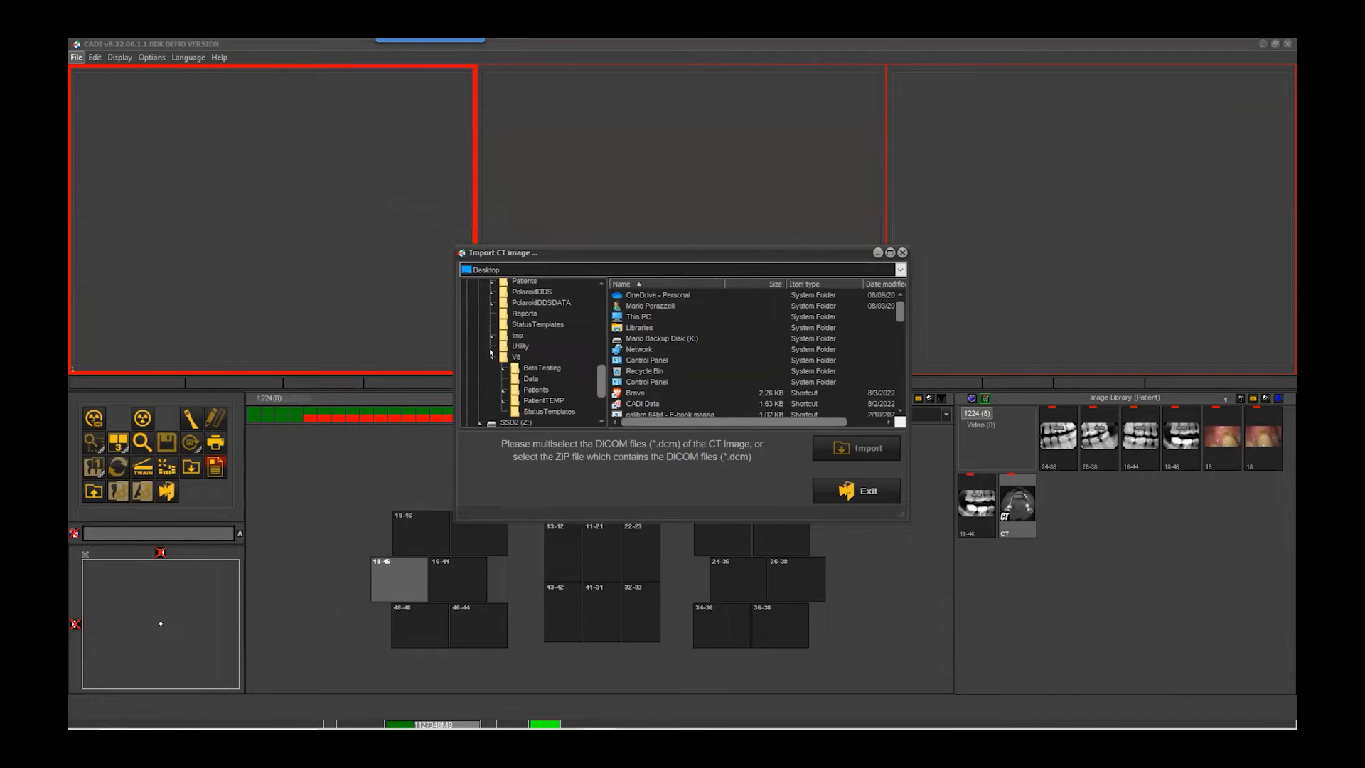
left_click(529, 391)
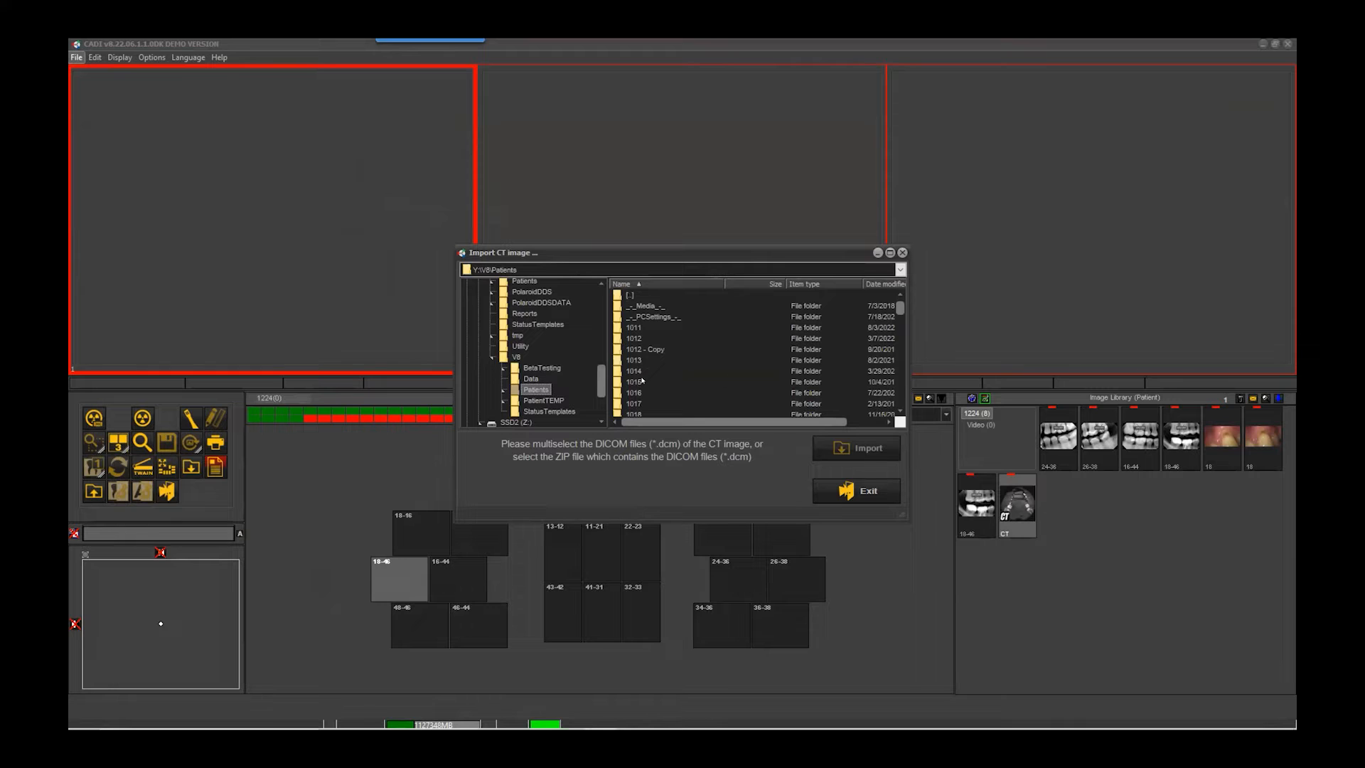
- Open folder 1021 and its first subfolder, whose name begins with {850AEBCA, to list the DICOM files
scroll(645, 390, "down", 2)
scroll(646, 395, "down", 3)
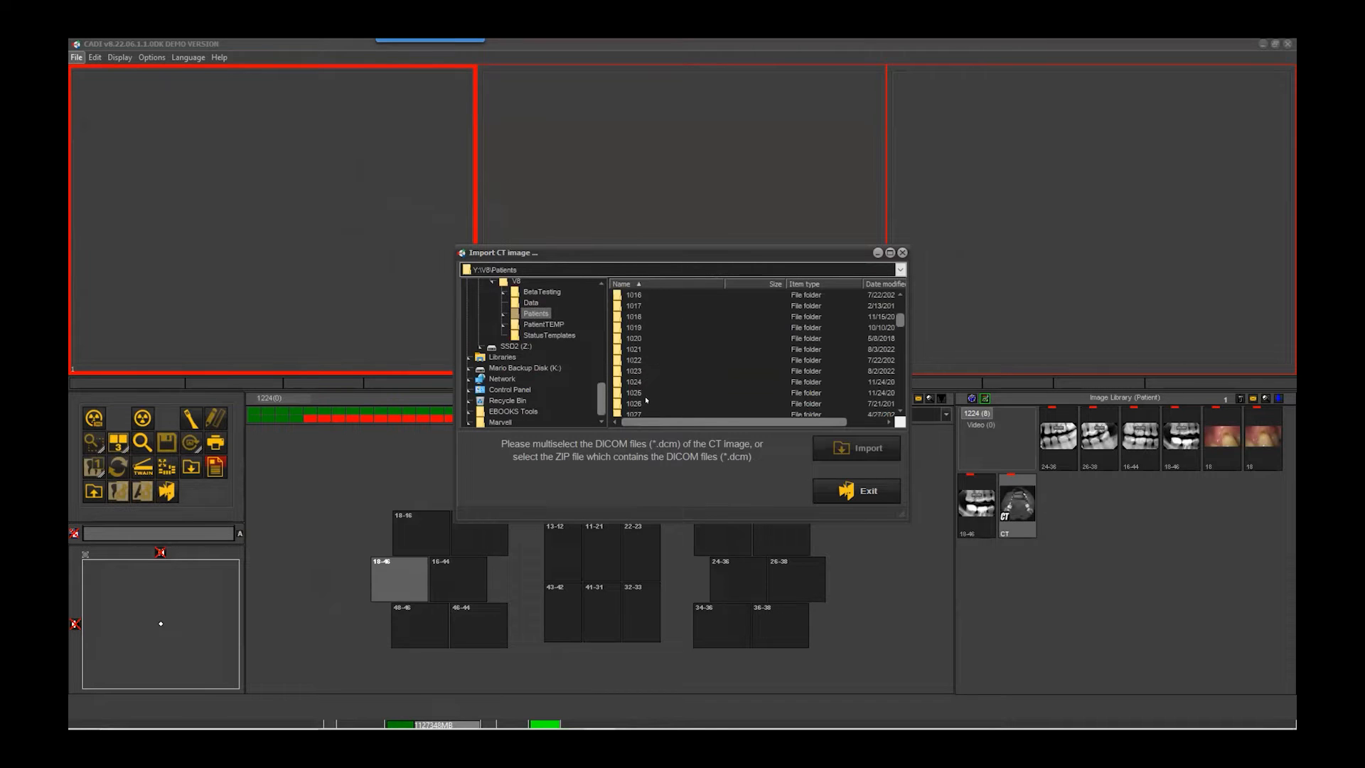
left_click(634, 347)
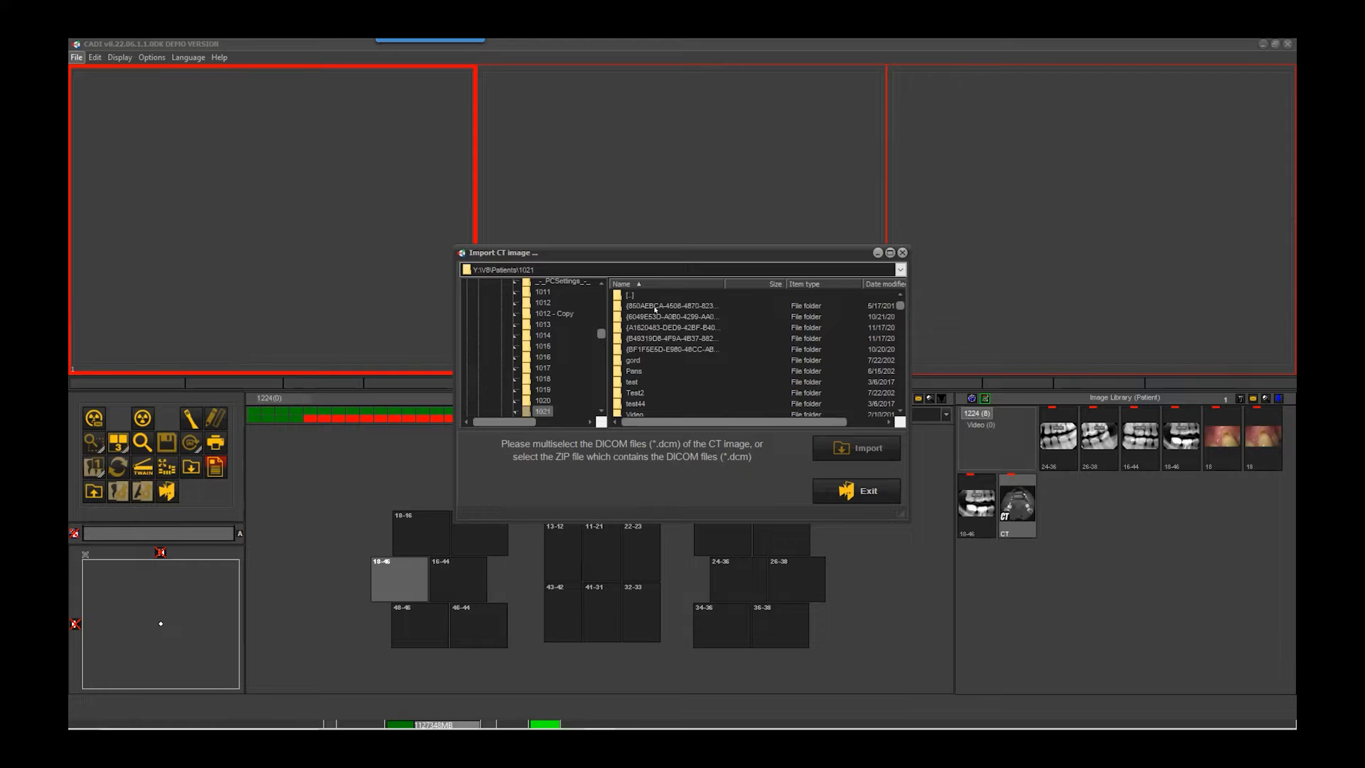
left_click(687, 304)
left_click_drag(719, 279, 800, 280)
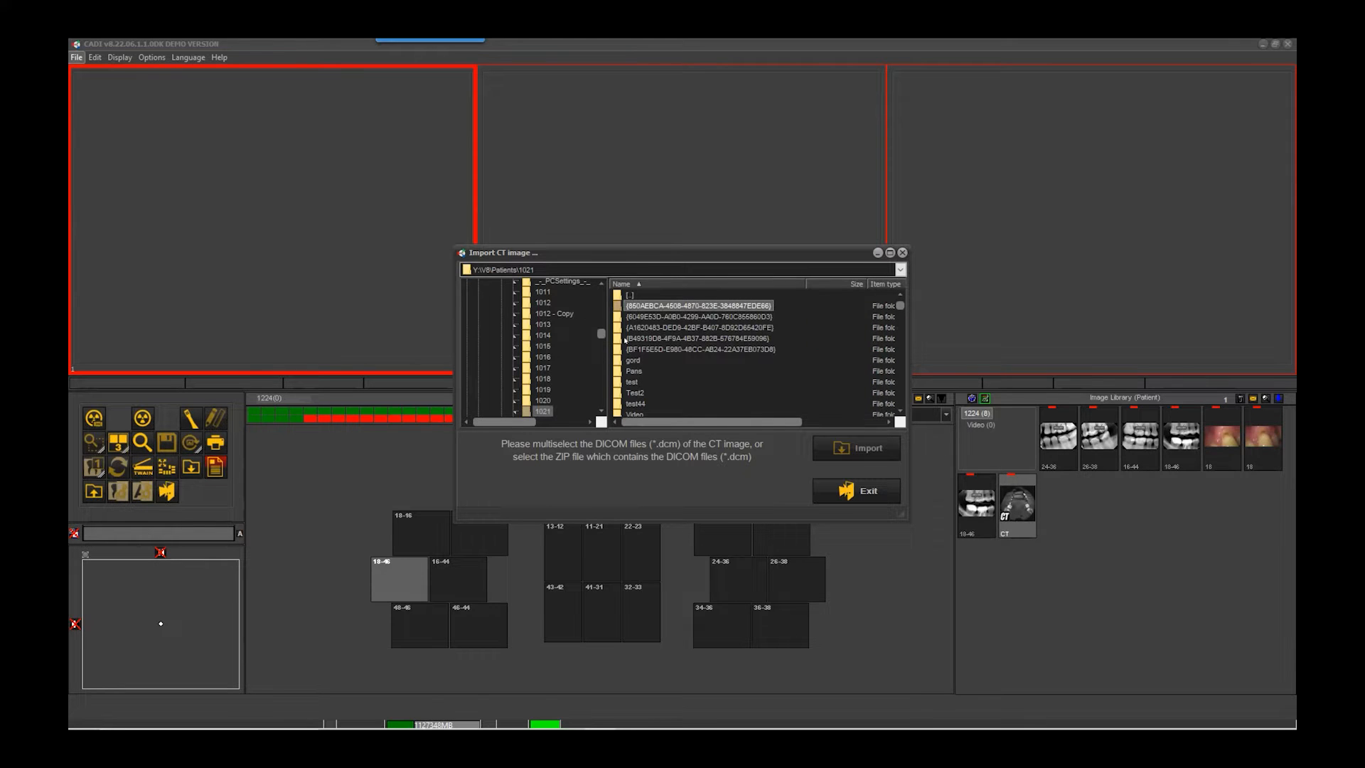
double_click(686, 304)
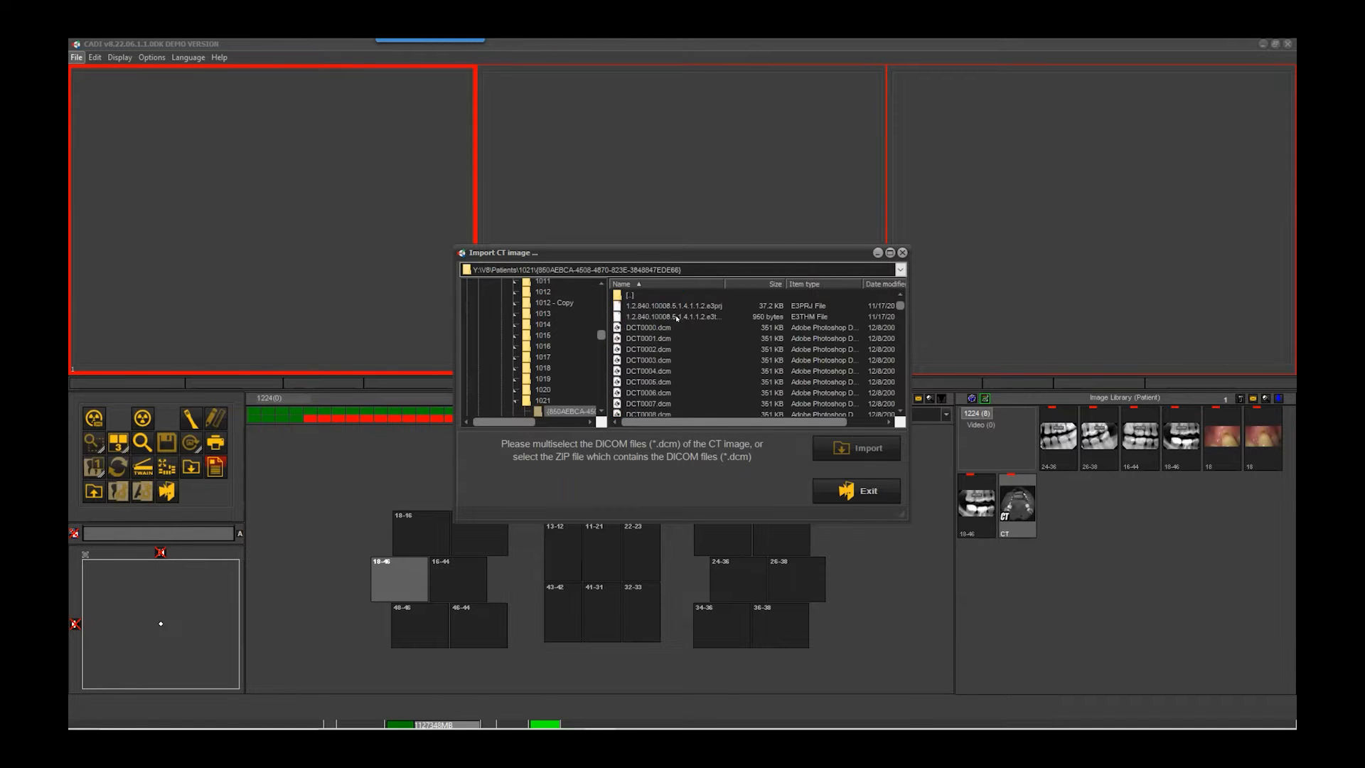
- Select DCT0000.dcm with its complete DICOM set, import it as a CT image, and close the import dialog
left_click(645, 328)
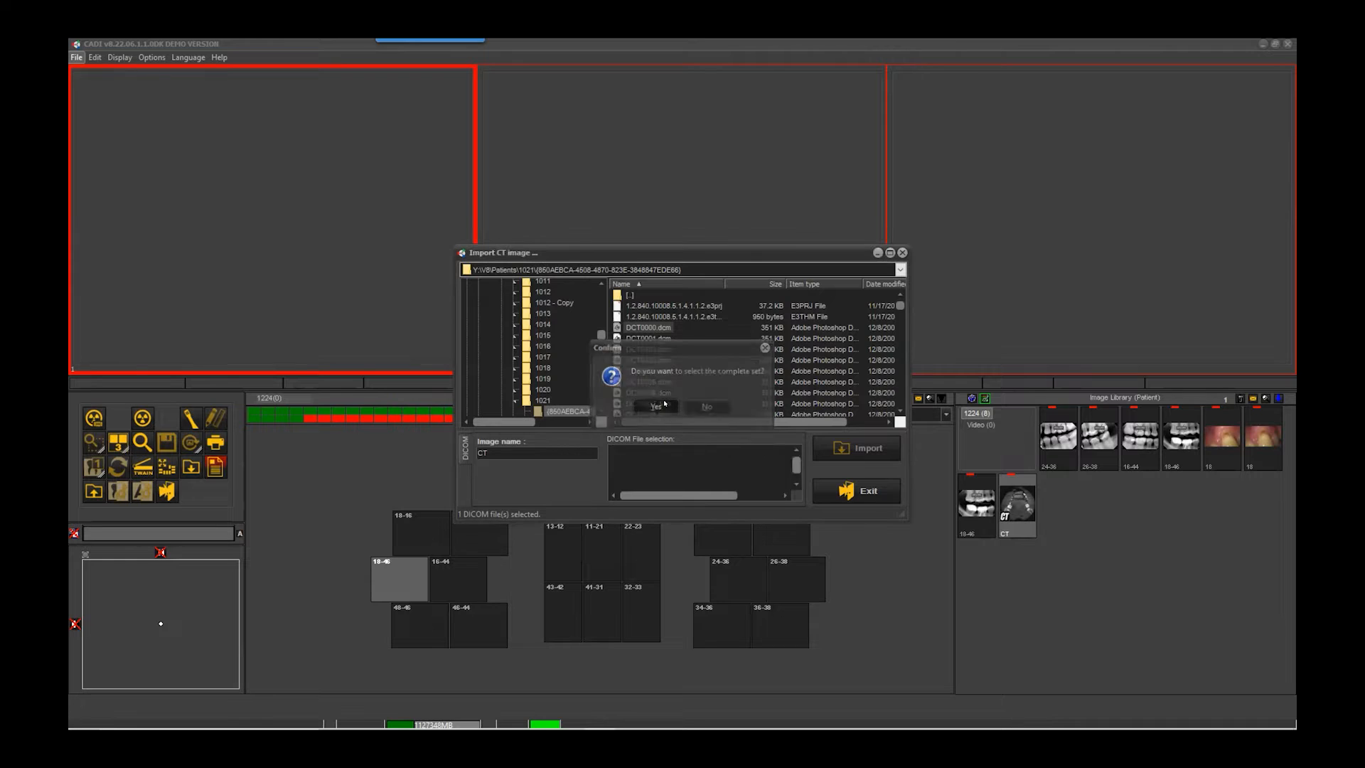
left_click(654, 407)
left_click(827, 441)
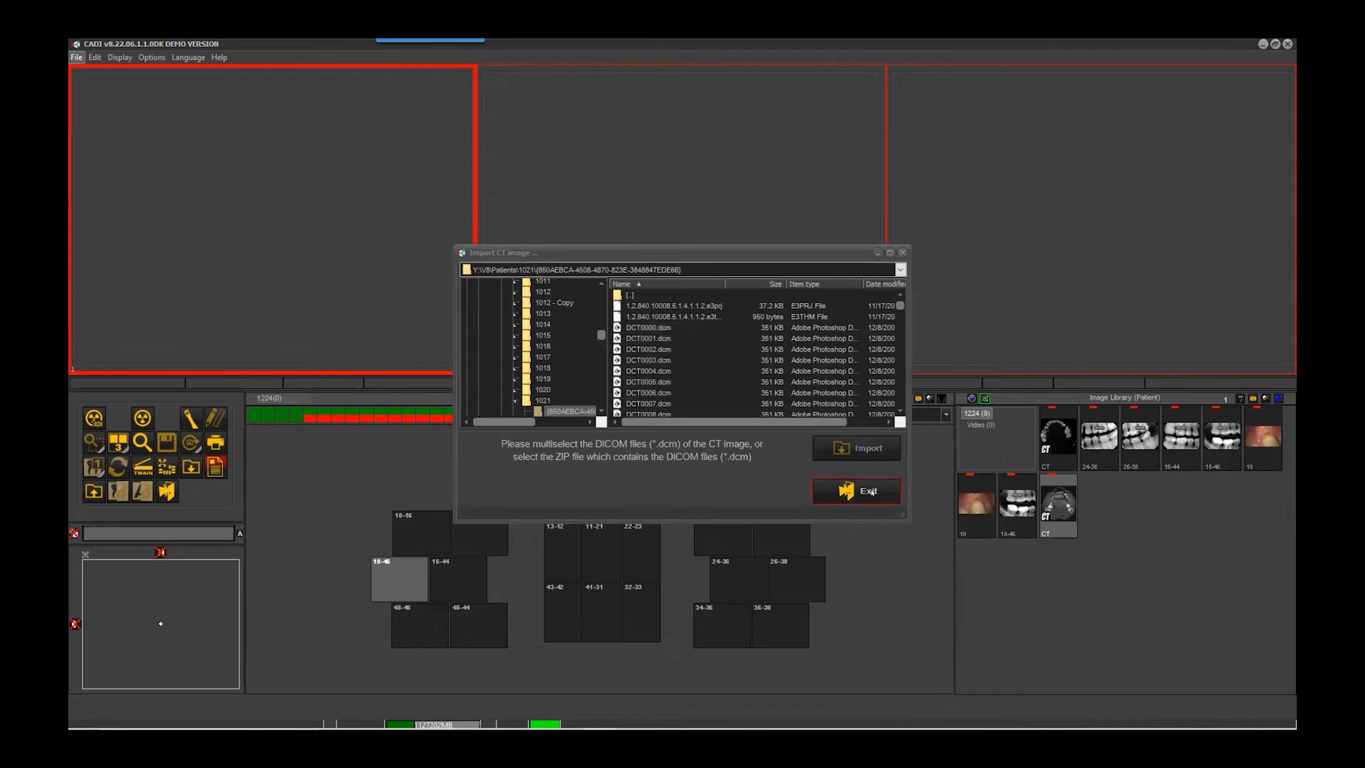
left_click(869, 492)
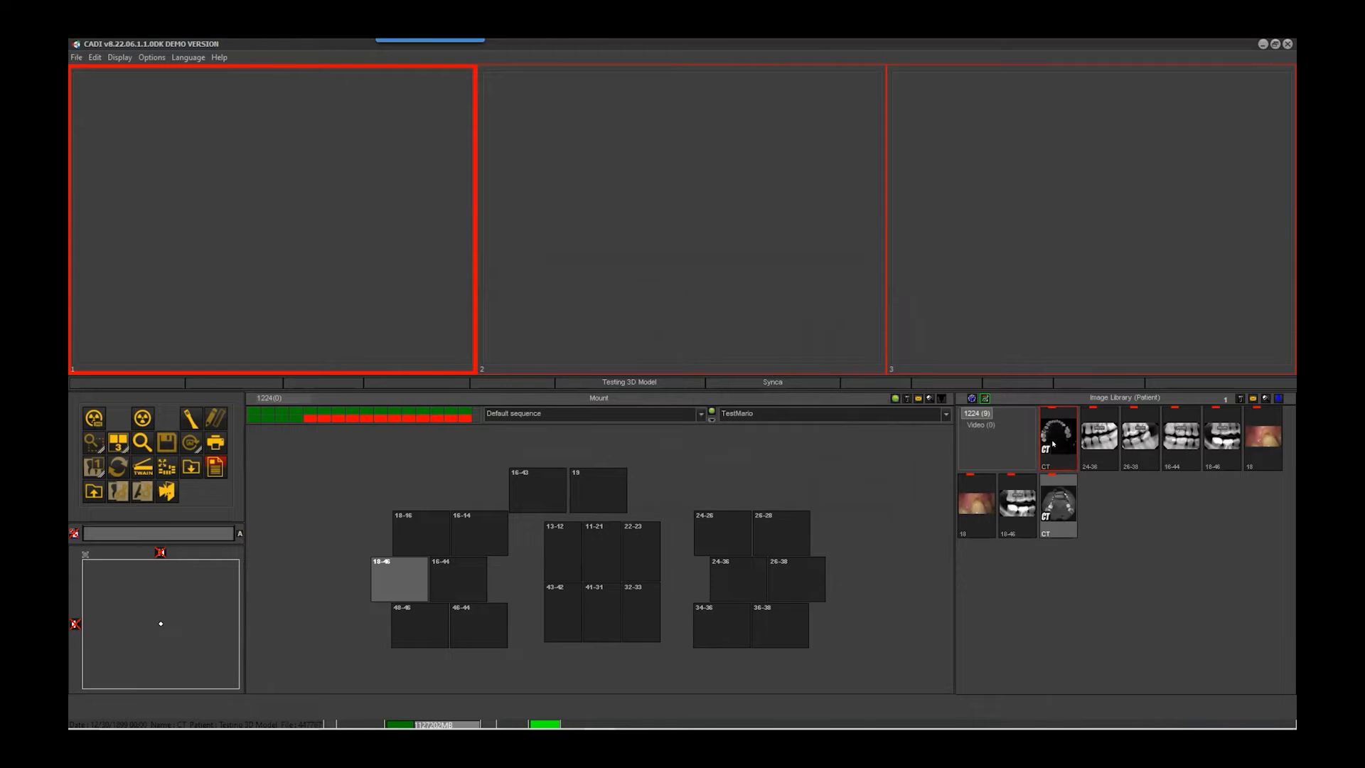
double_click(1054, 513)
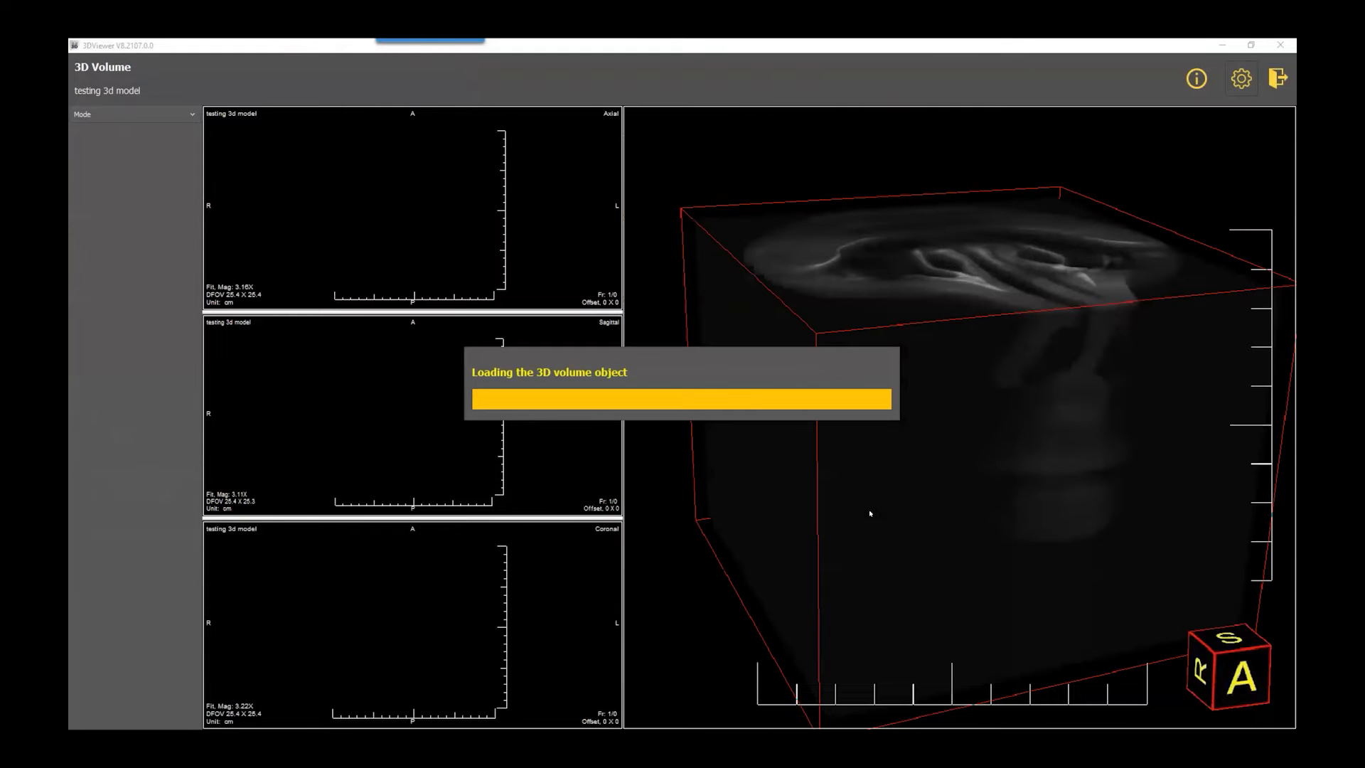
left_click(1277, 78)
left_click(653, 405)
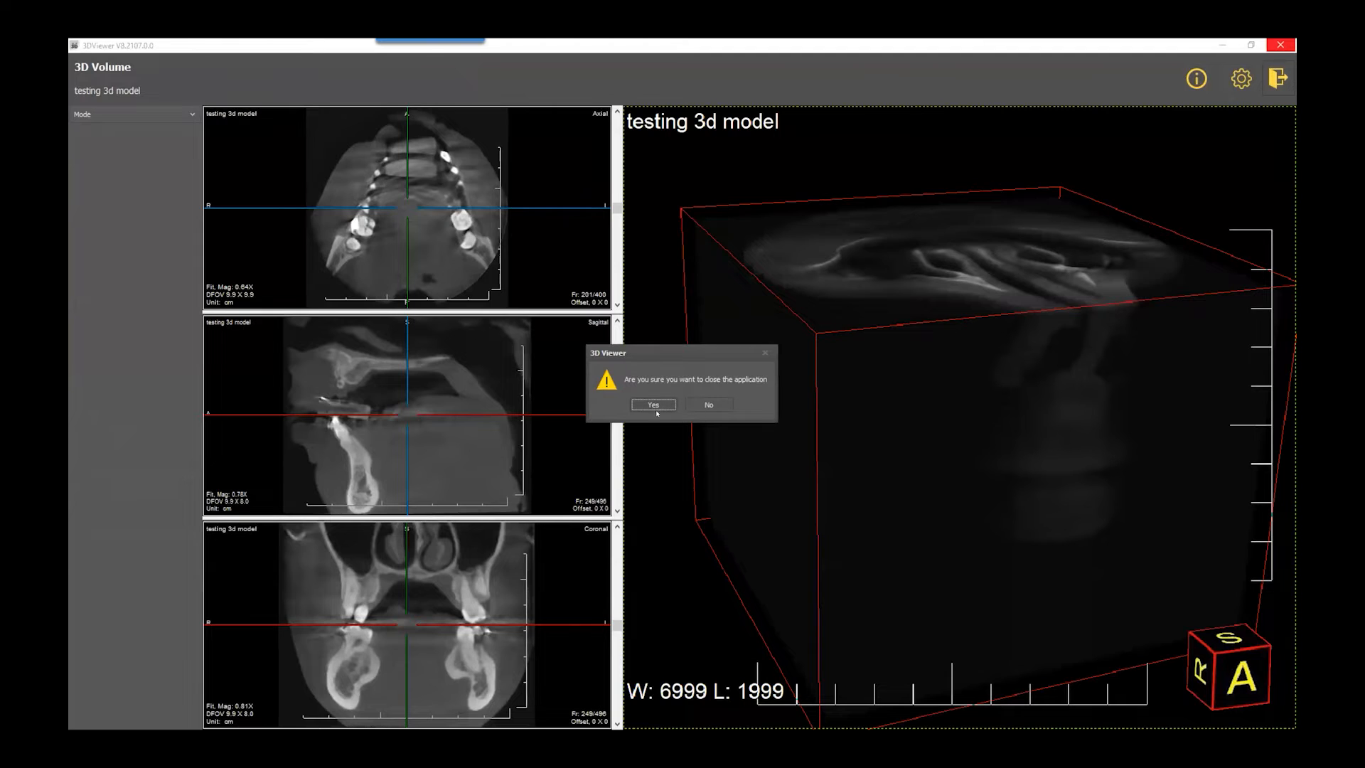
- Open the newly imported CT scan in the 3D viewer, rotate it and shift the axial crosshairs to examine it, and close the viewer
double_click(1057, 441)
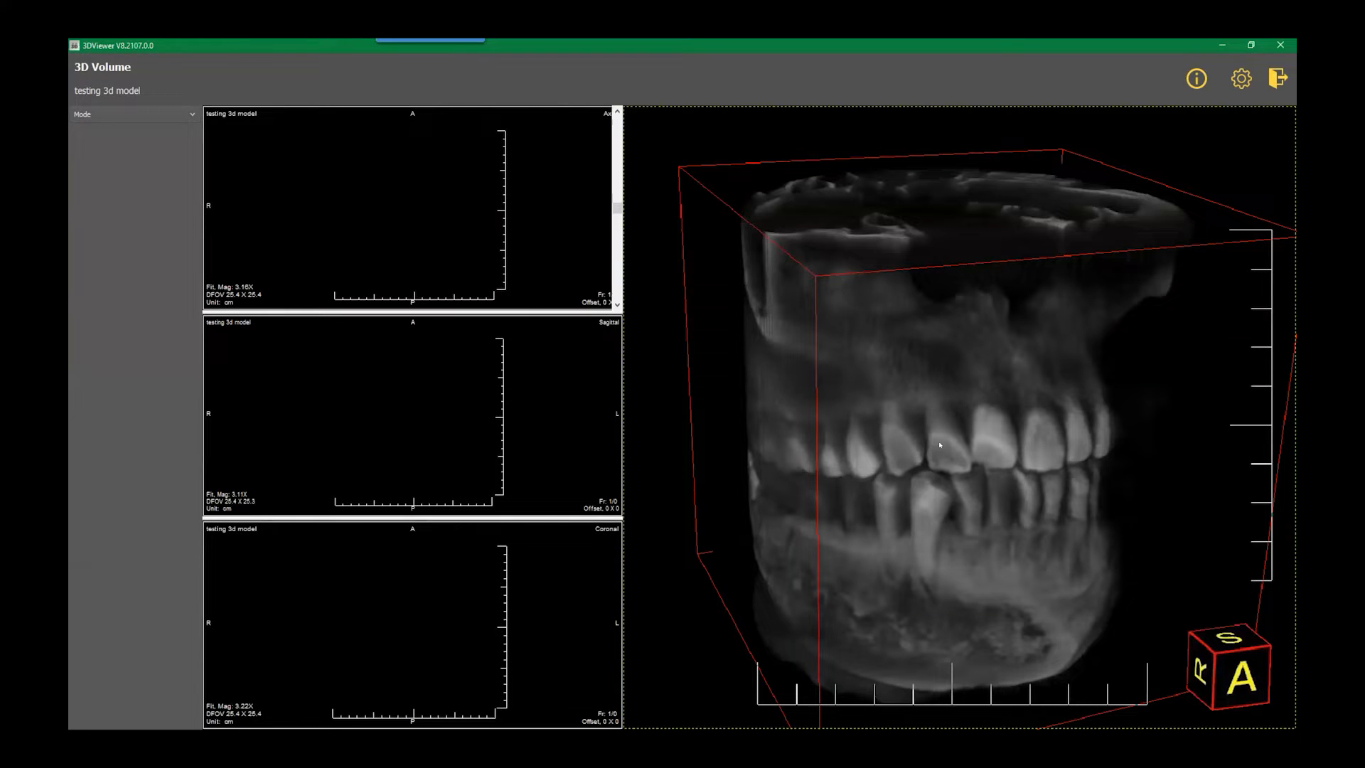
mouse_move(925, 459)
left_mouse_down()
mouse_move(777, 441)
mouse_move(900, 470)
left_mouse_up()
left_click_drag(826, 374, 827, 421)
left_click_drag(395, 198, 439, 209)
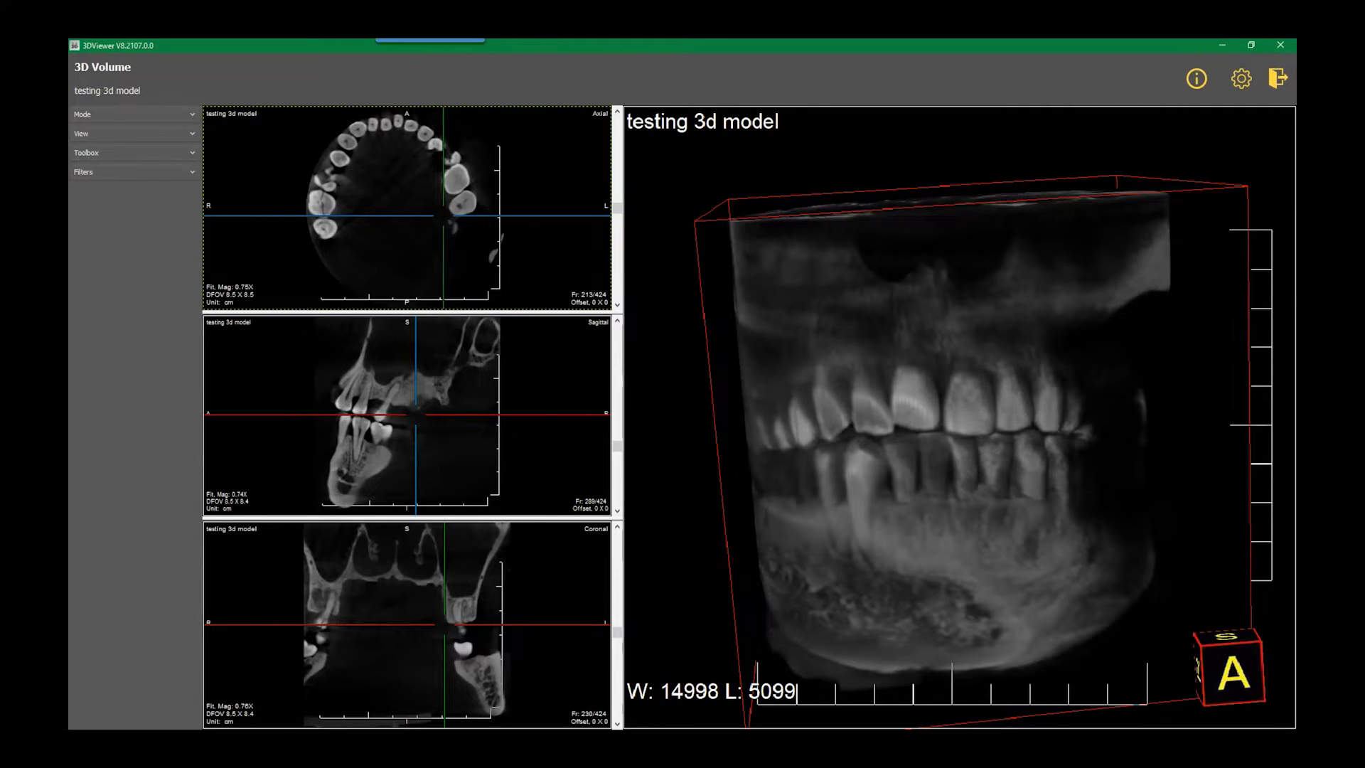
left_click(1270, 84)
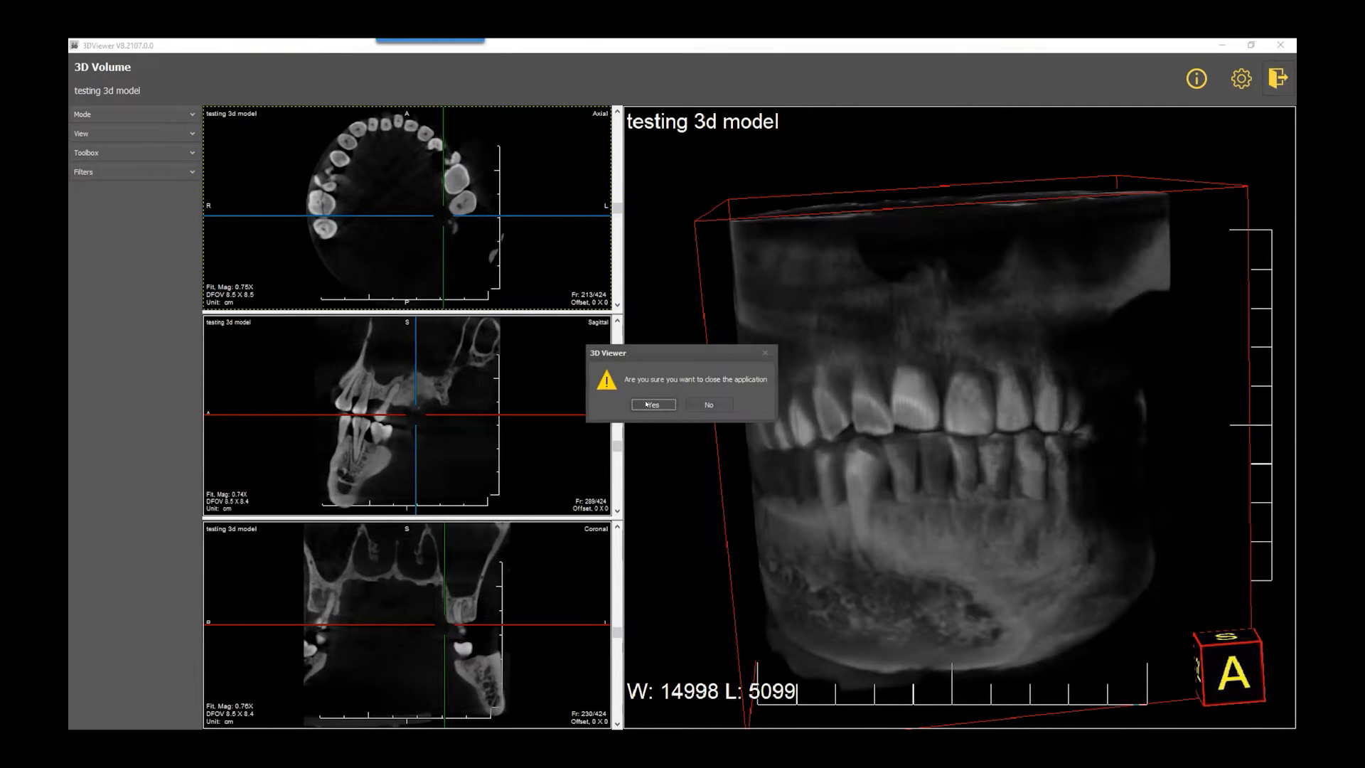
left_click(647, 404)
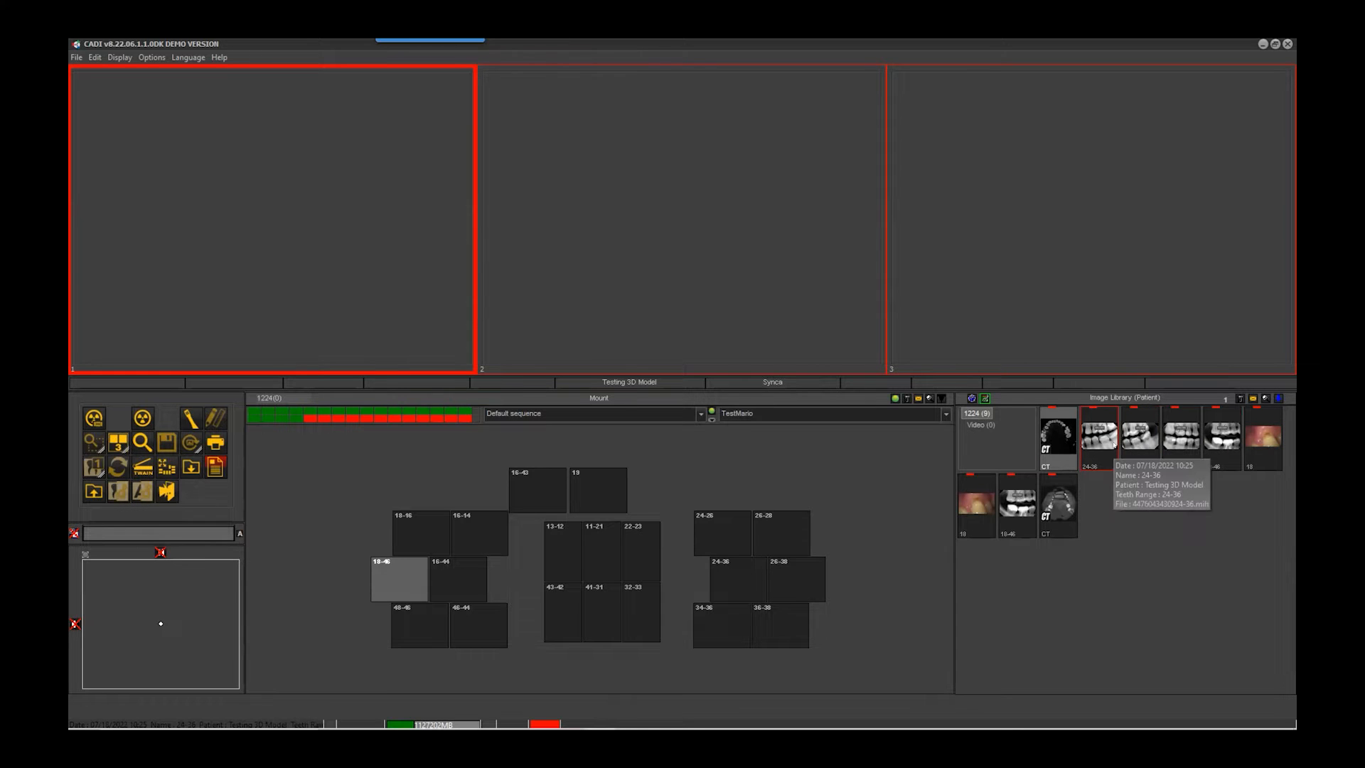
- Place the 24-36 radiograph in the 24-26 mount slot and the CT scans in the two uppermost mount slots
left_click_drag(1107, 442, 718, 535)
left_click_drag(1058, 435, 585, 497)
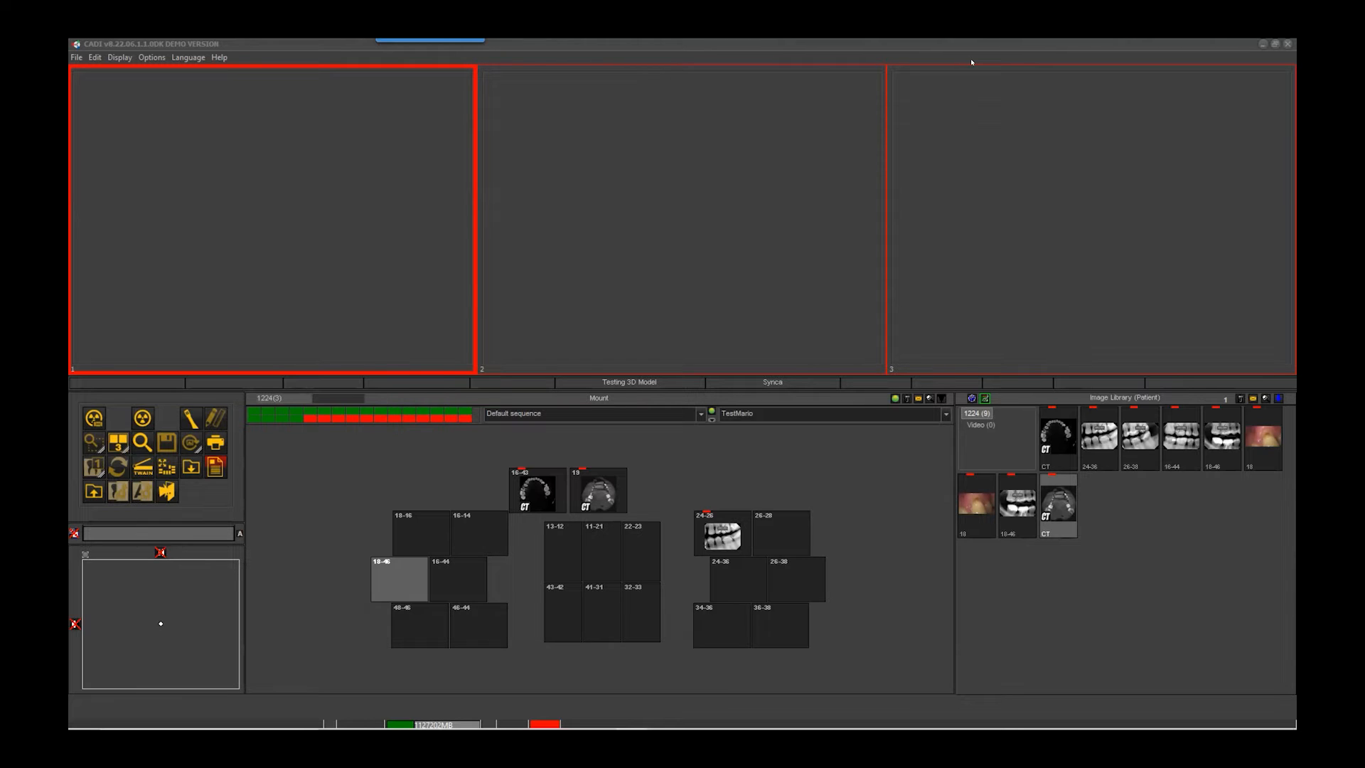
left_click(80, 54)
left_click(80, 56)
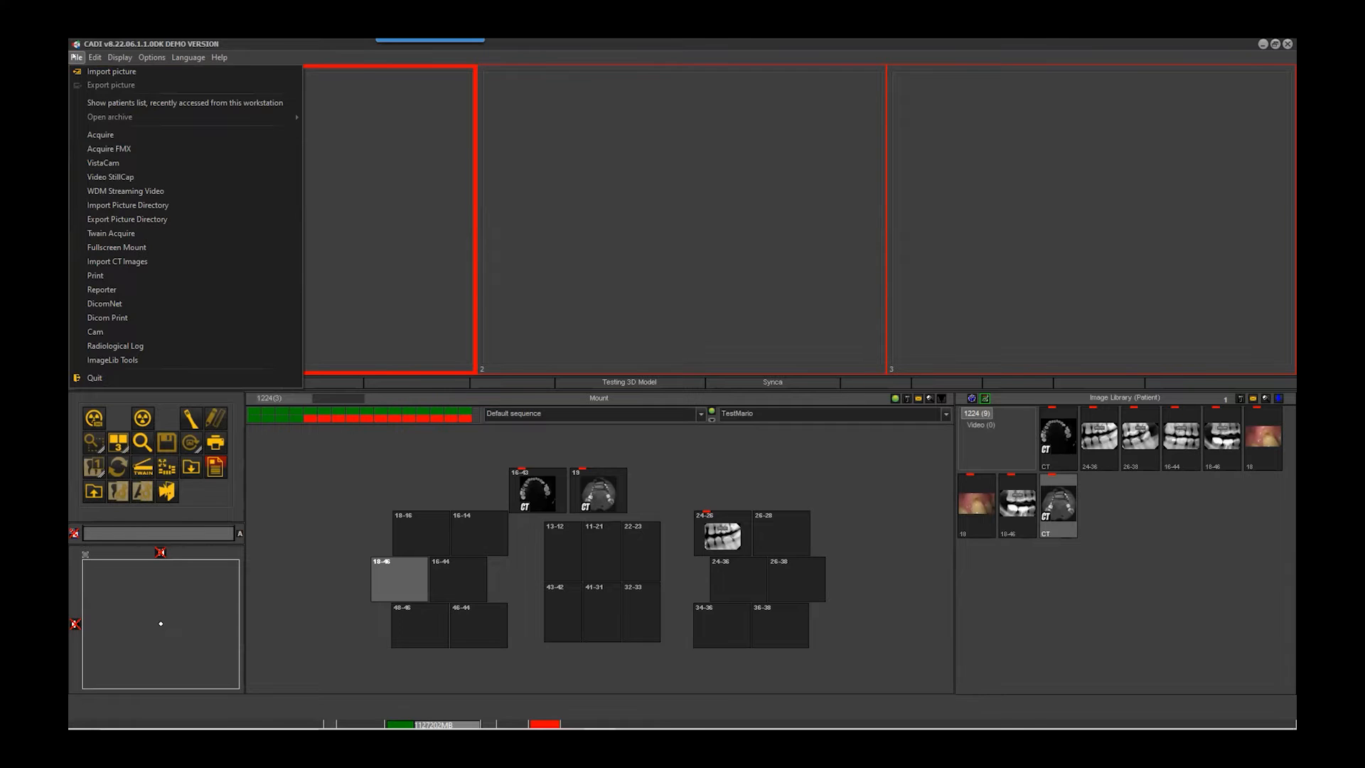
left_click(131, 41)
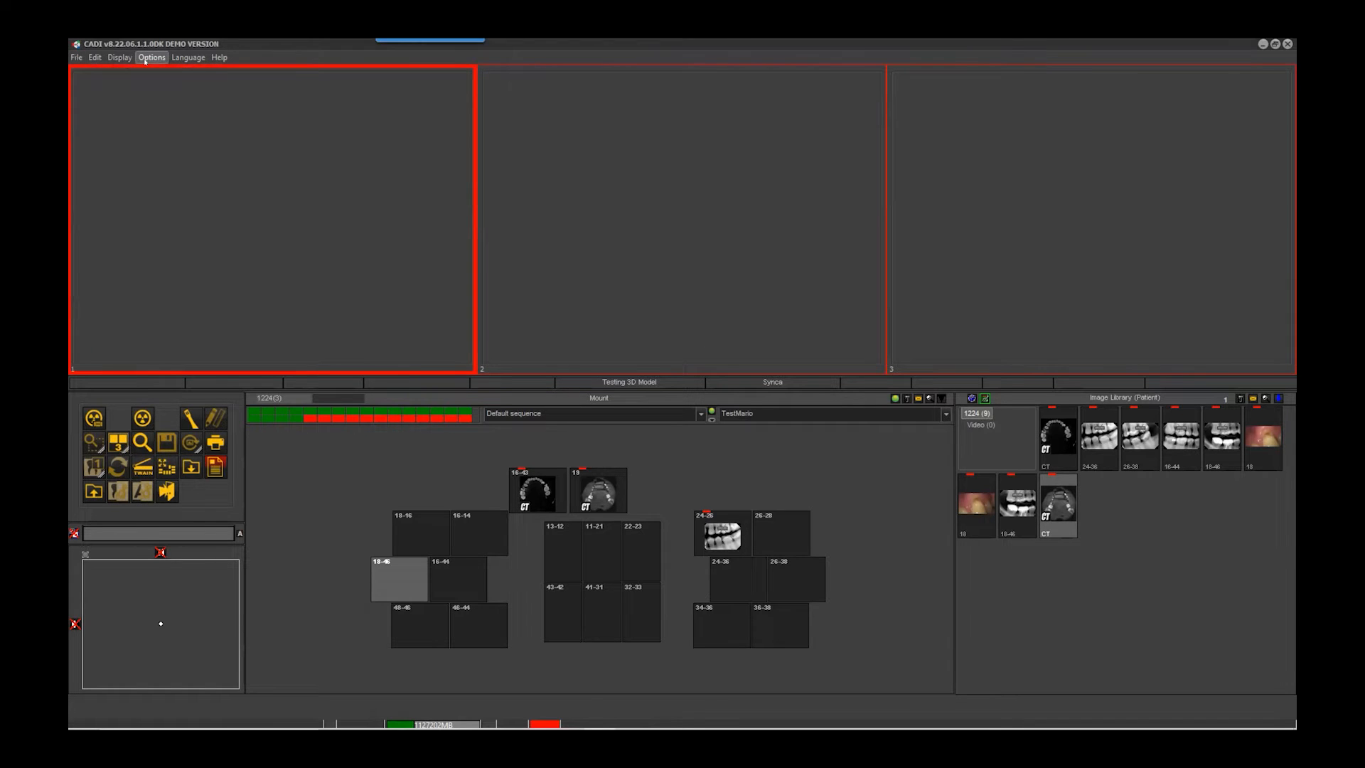
- Review the available and hidden buttons in the Button Toolbar Customizer and exit without saving
left_click(150, 57)
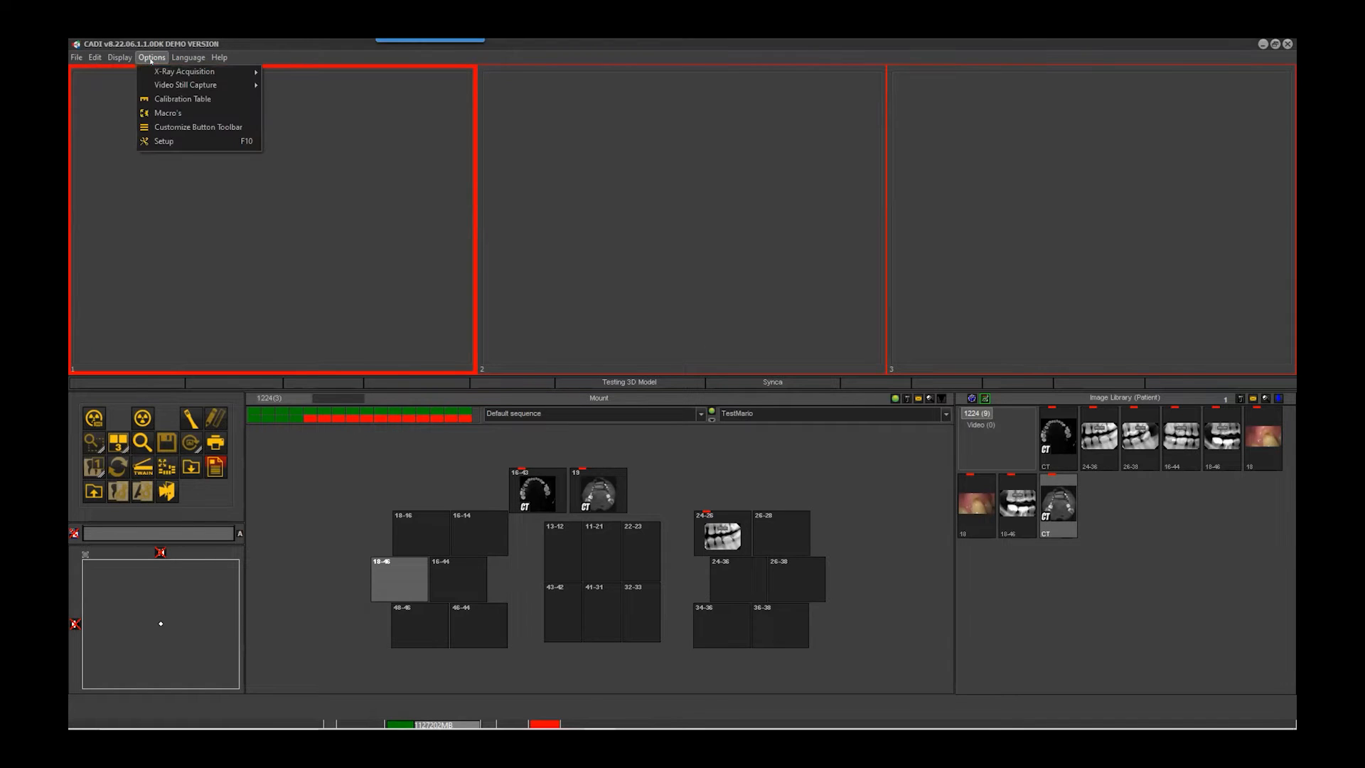
left_click(184, 126)
left_click_drag(649, 303, 648, 462)
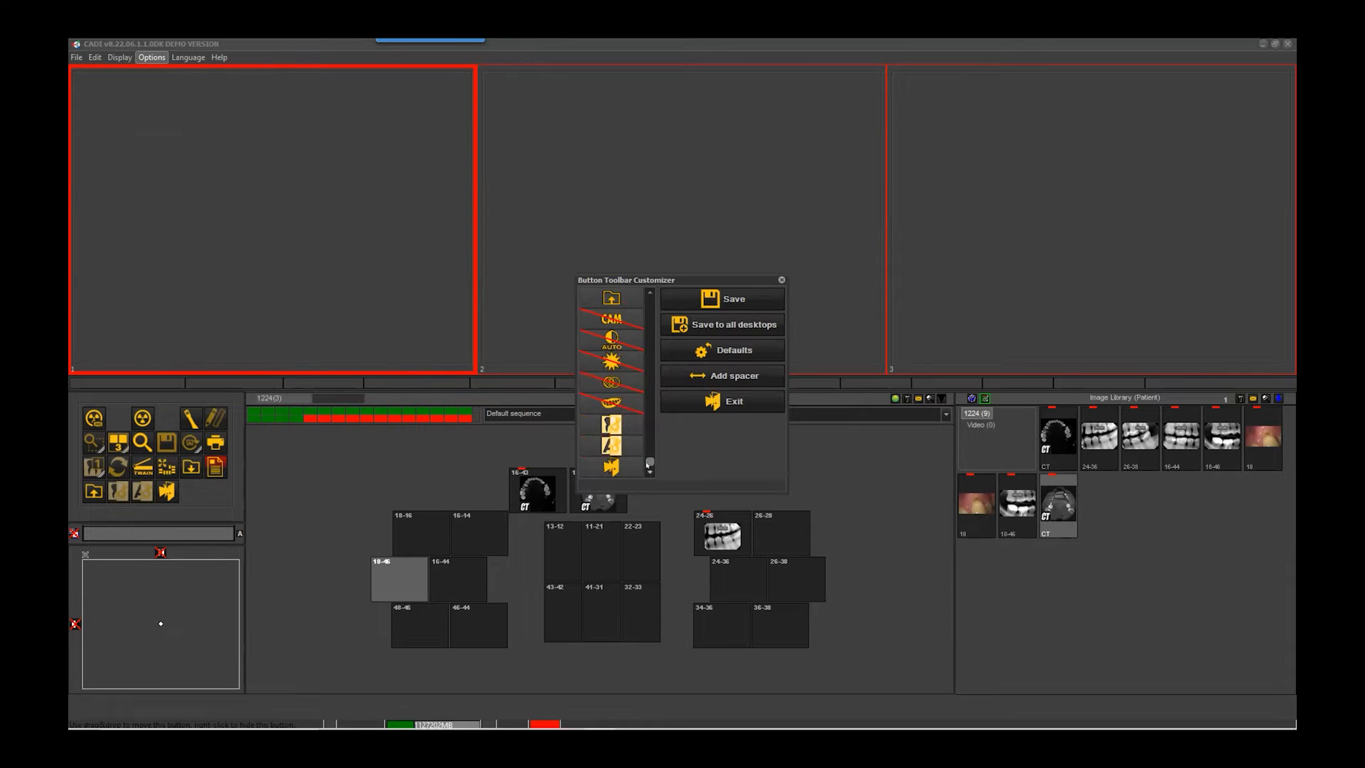
scroll(646, 350, "up", 3)
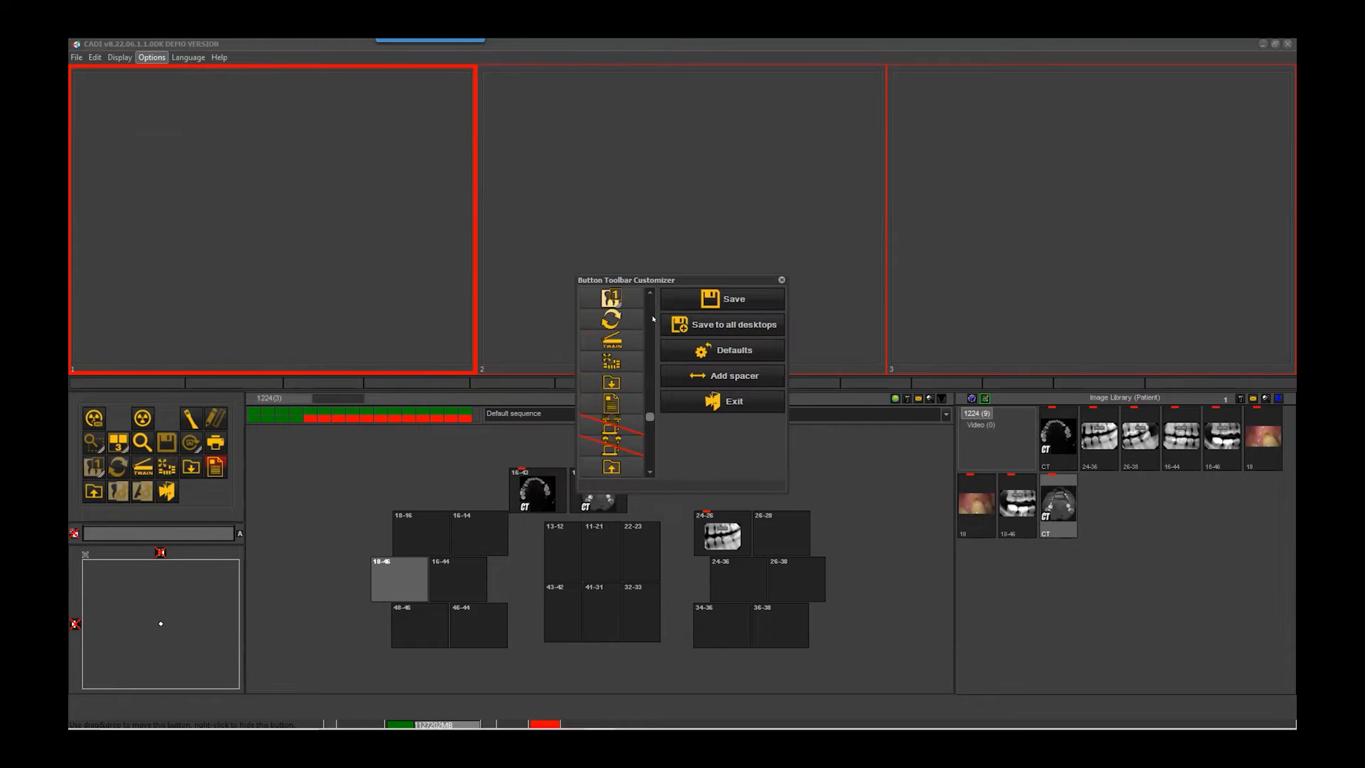
scroll(653, 319, "up", 3)
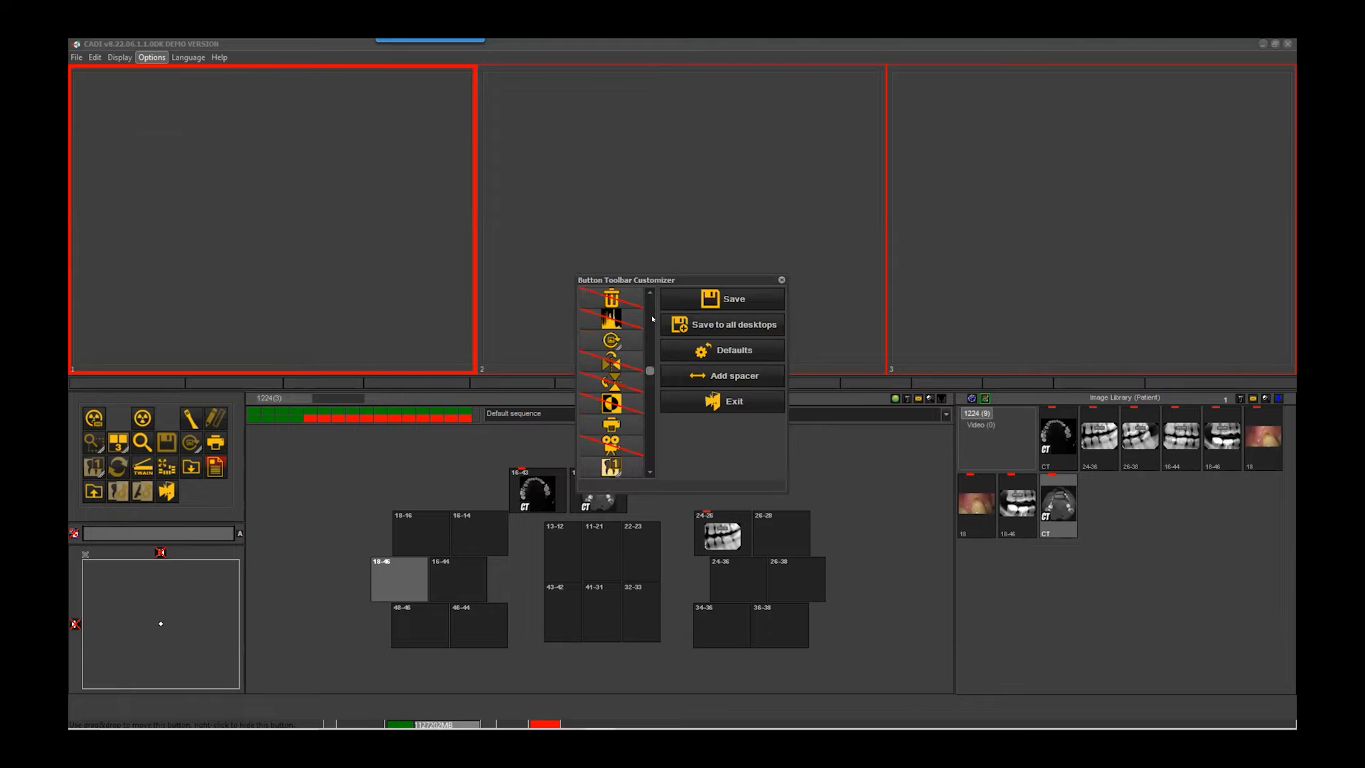
scroll(653, 319, "up", 3)
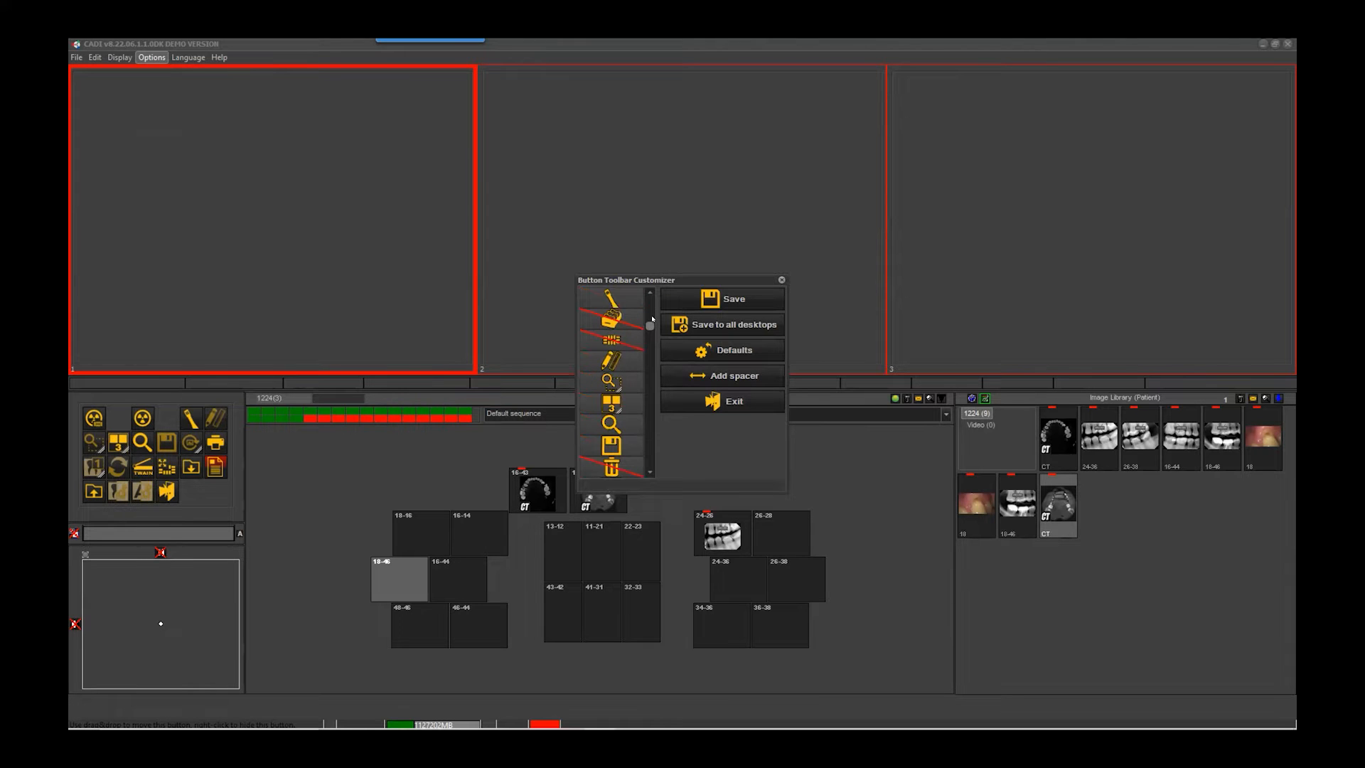
scroll(652, 359, "down", 9)
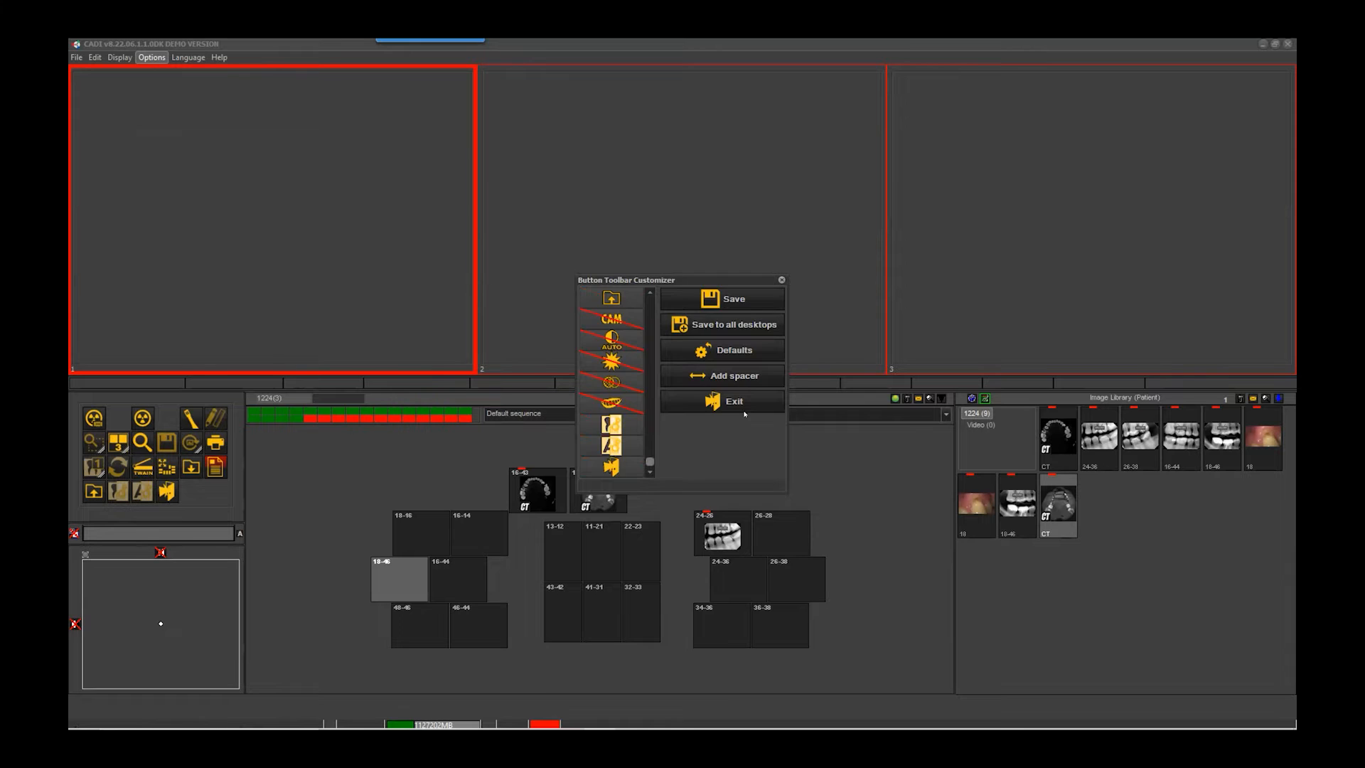
left_click(738, 407)
- Switch to File Explorer, open the _CADI VERSIONS folder on the Cadi Tech (X:) drive, and launch the CADI DFO installer
key("super+e")
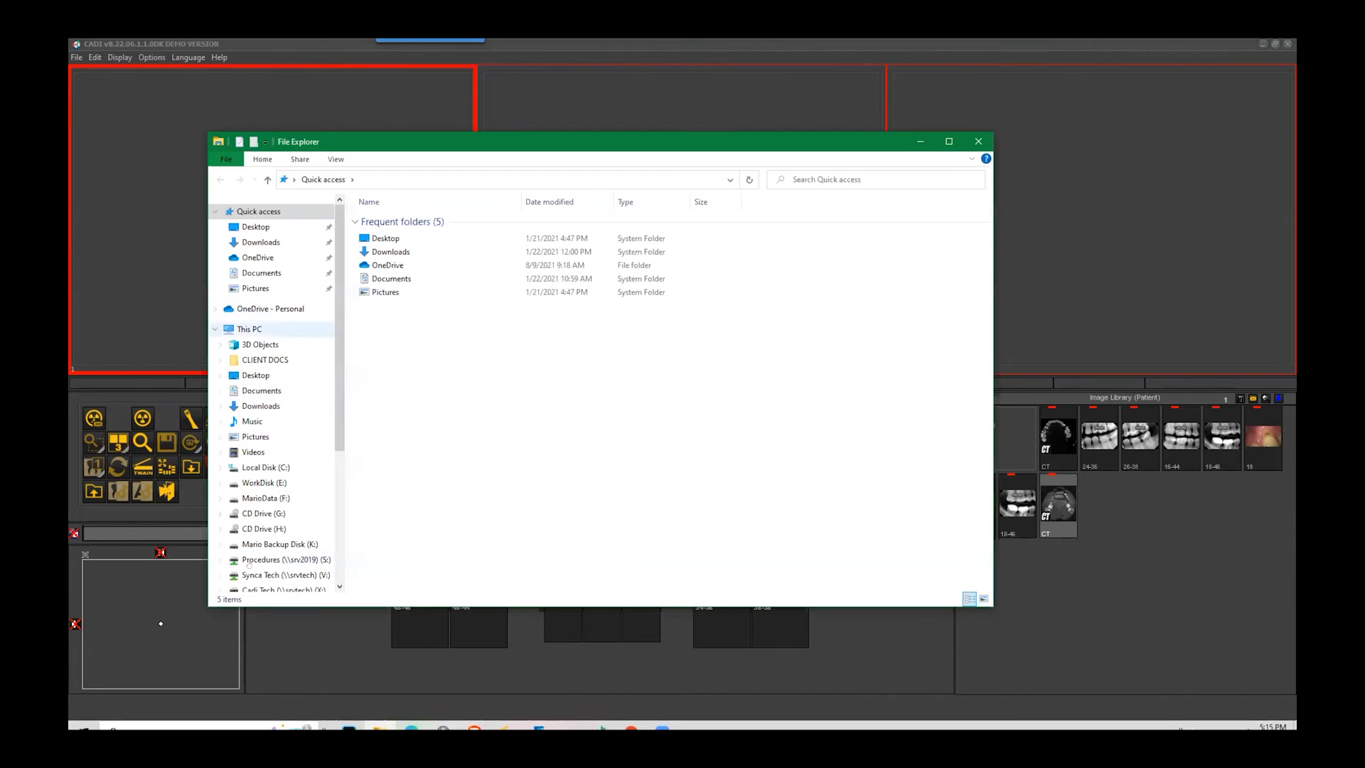
scroll(319, 584, "down", 5)
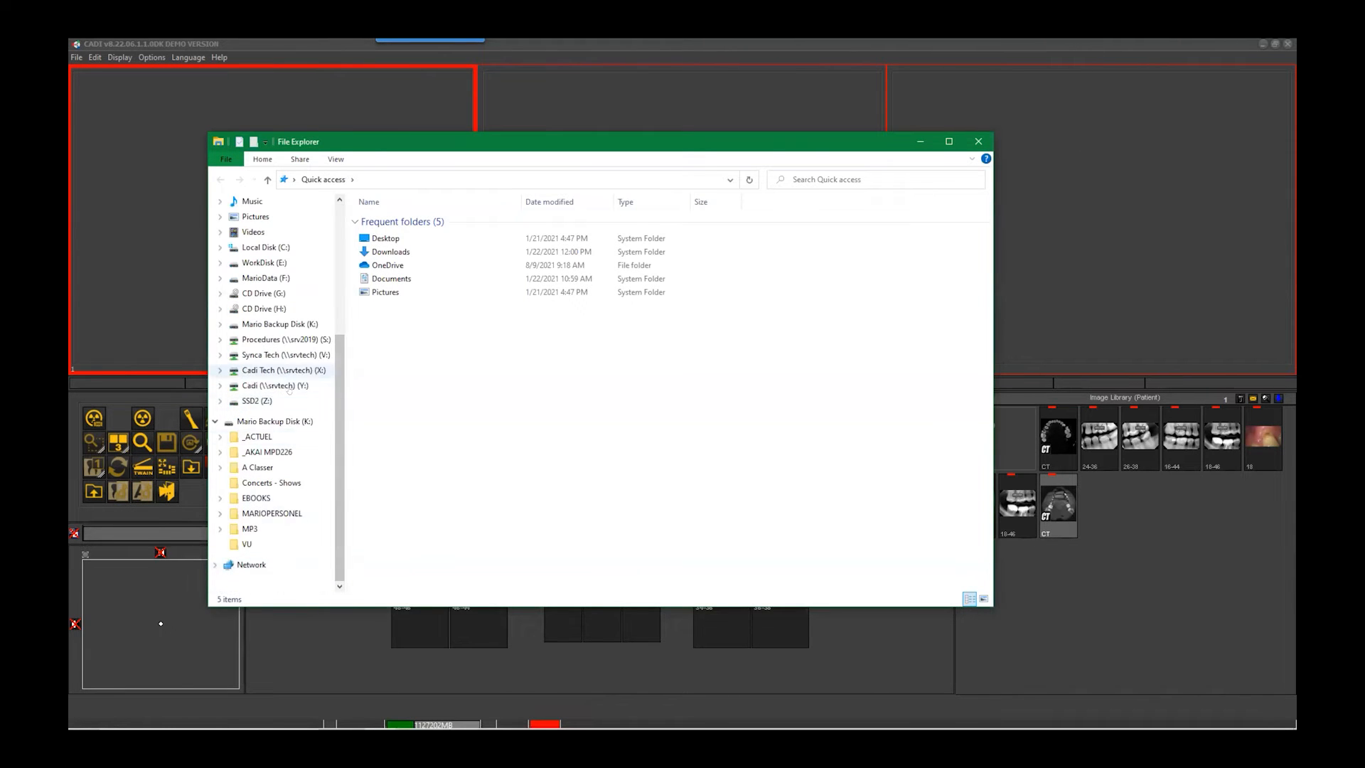
left_click(288, 371)
double_click(407, 246)
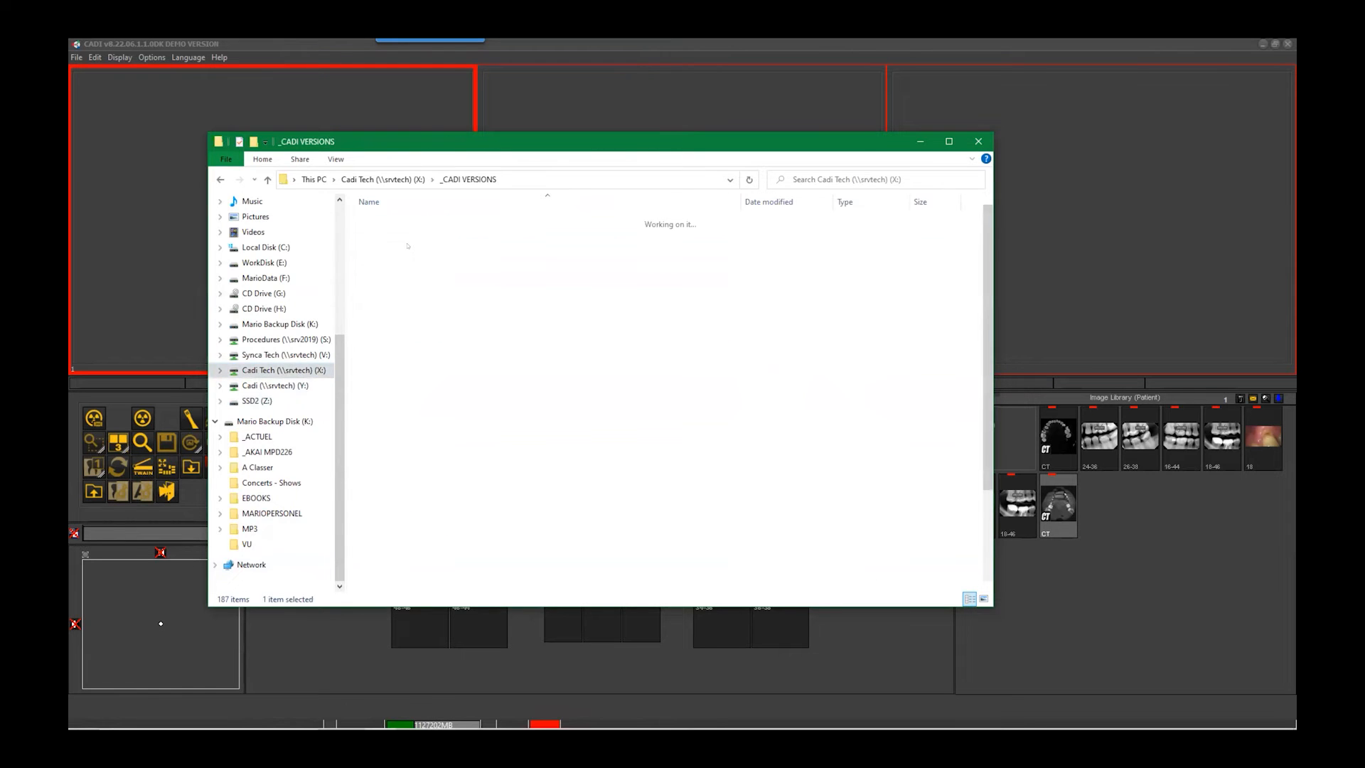
double_click(387, 367)
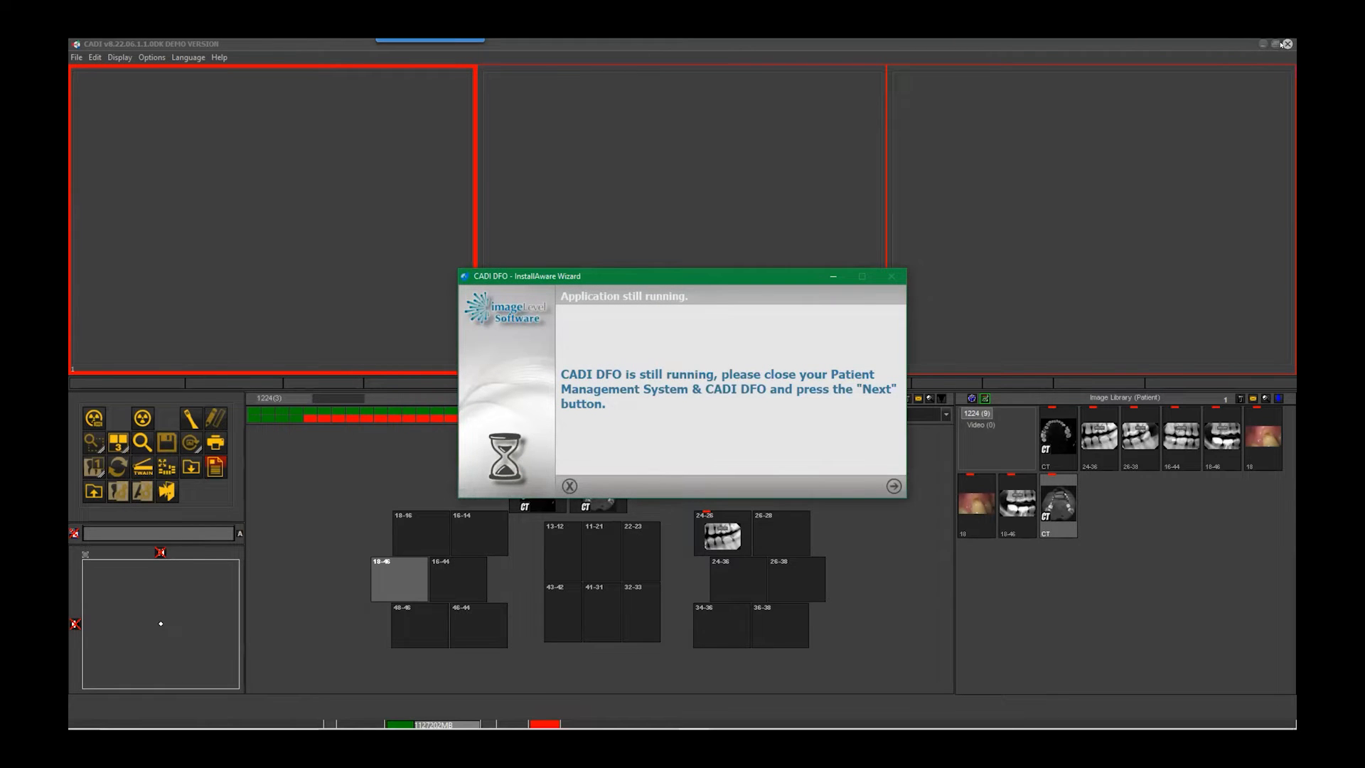
- Close the CADI imaging window and advance the CADI DFO installer through its opening pages to the hardware key driver check
left_click(1287, 44)
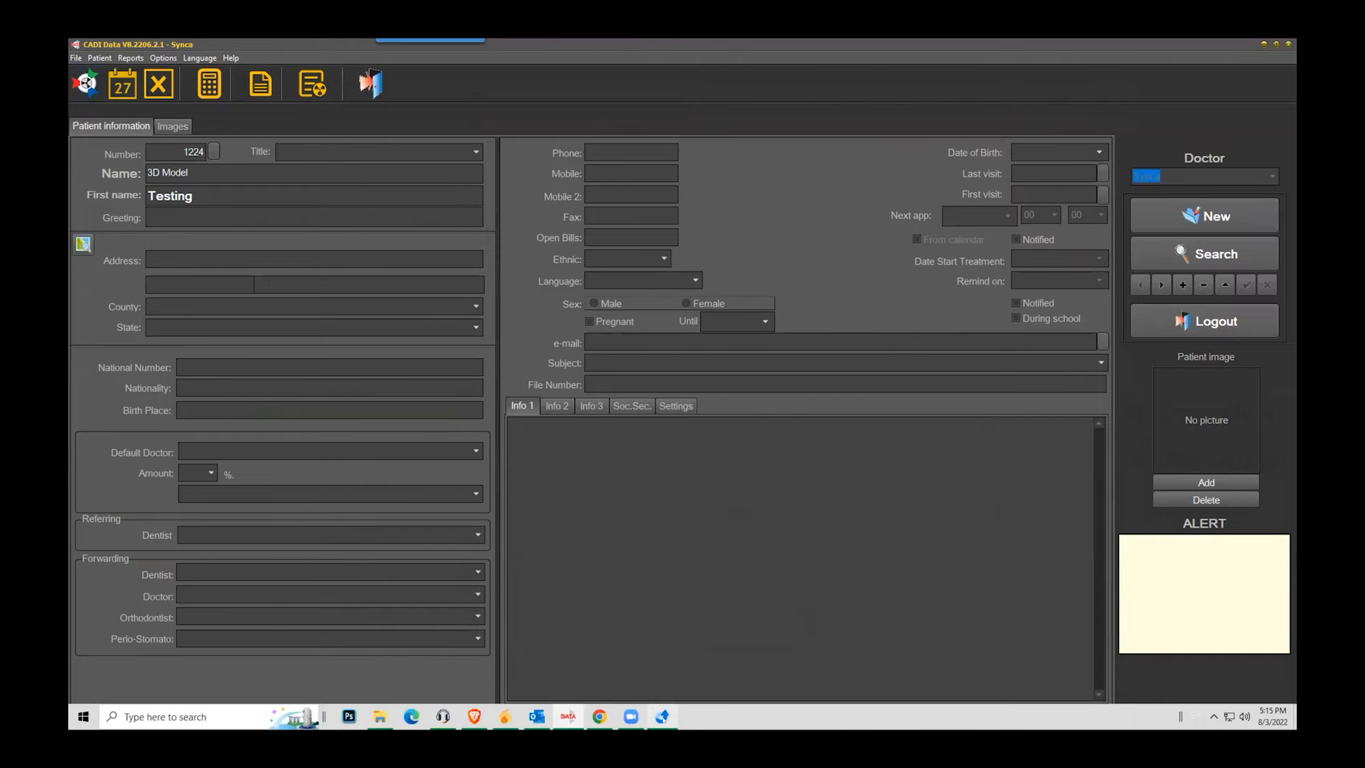
left_click(662, 716)
left_click(893, 486)
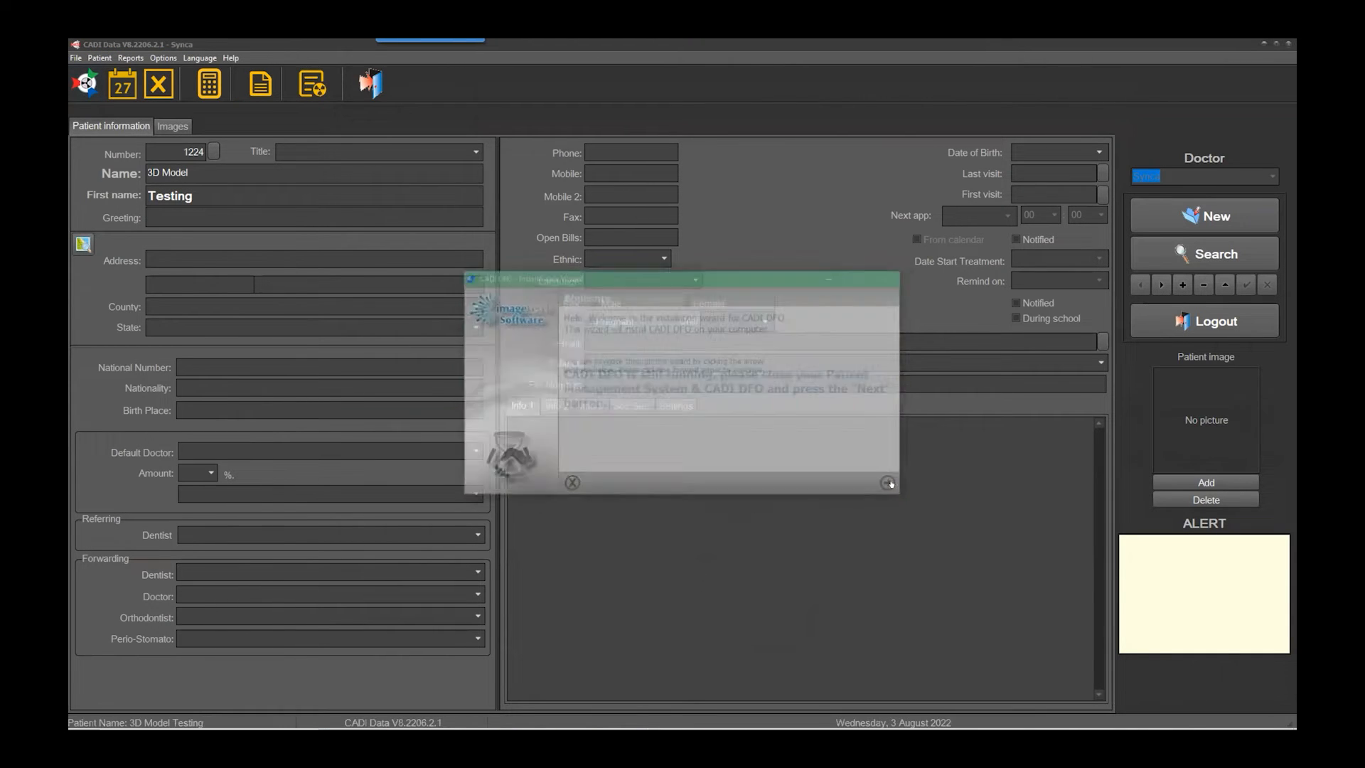
left_click(892, 485)
left_click(748, 465)
left_click(893, 486)
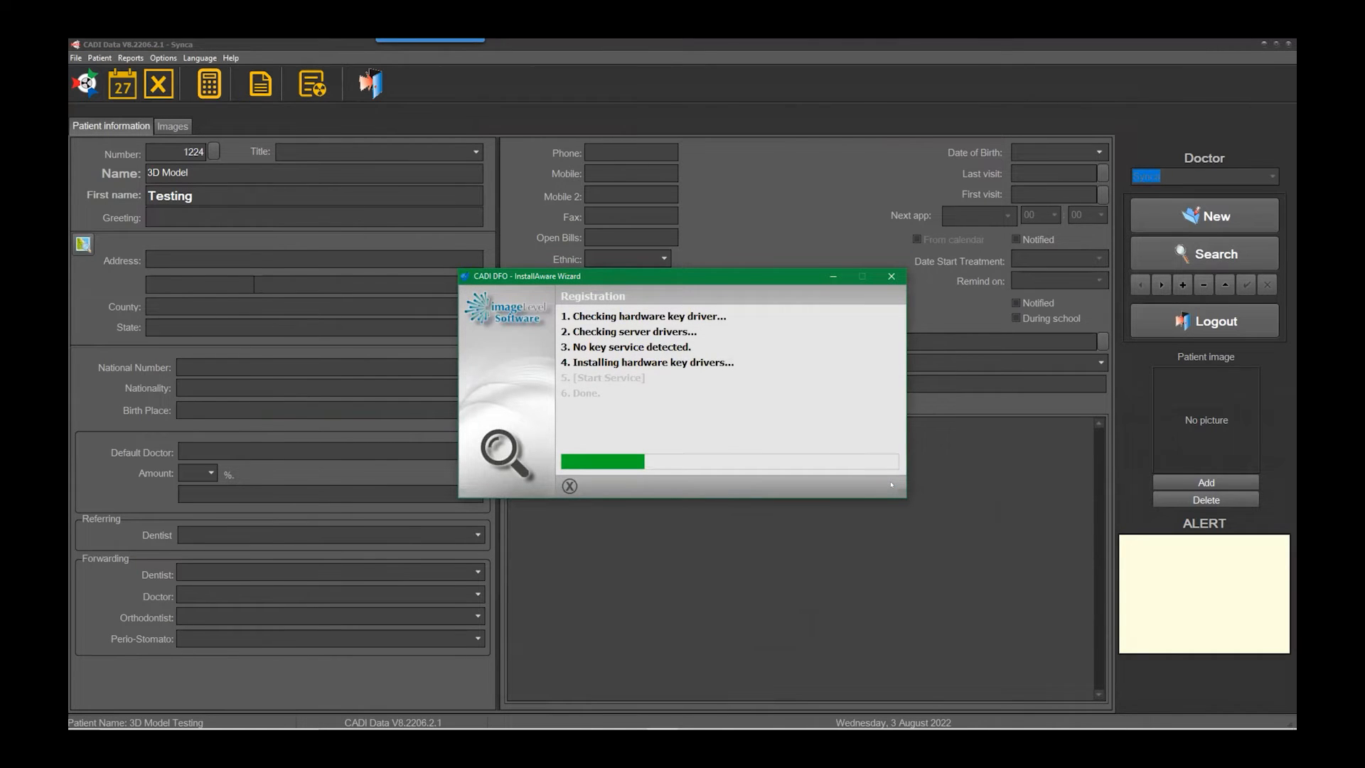
- Skip connecting a USB key and register the installation with the key connected to another computer (network)
mouse_move(632, 726)
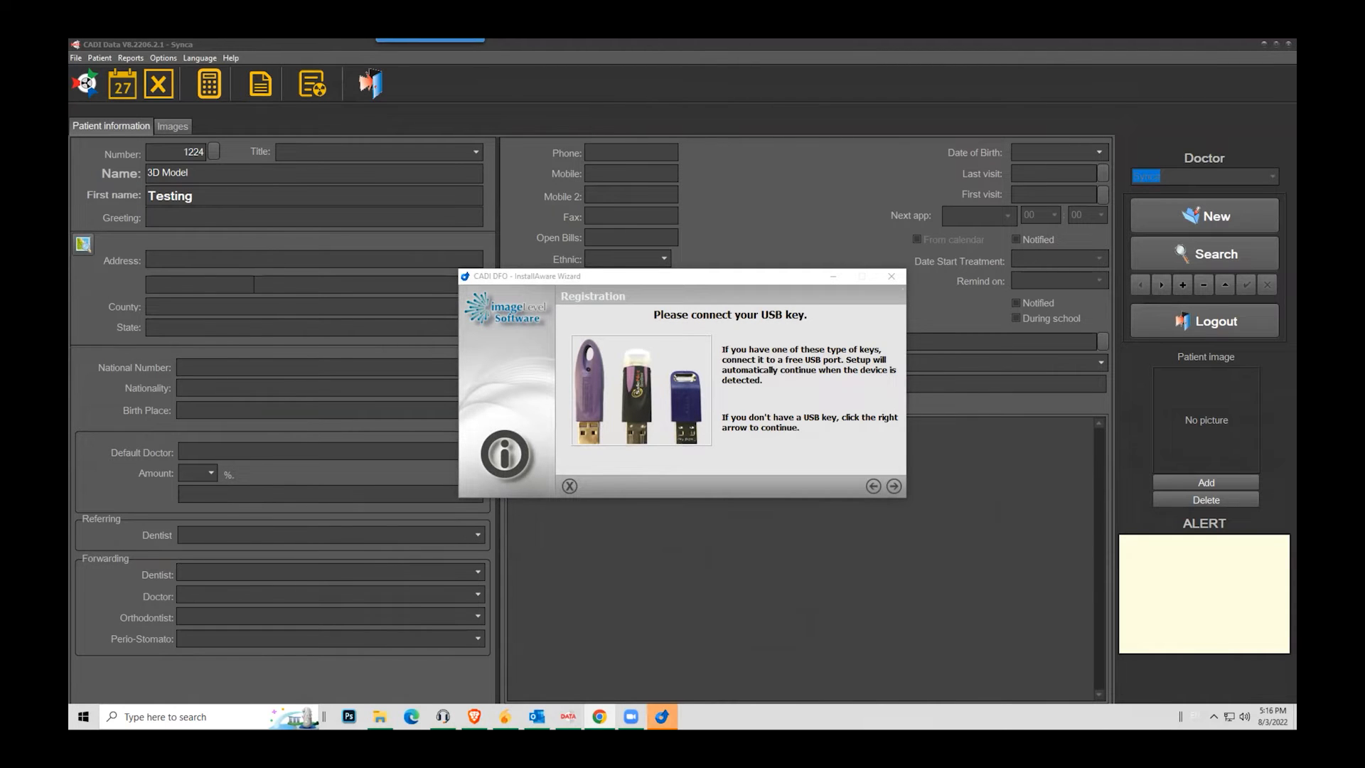
left_click(893, 486)
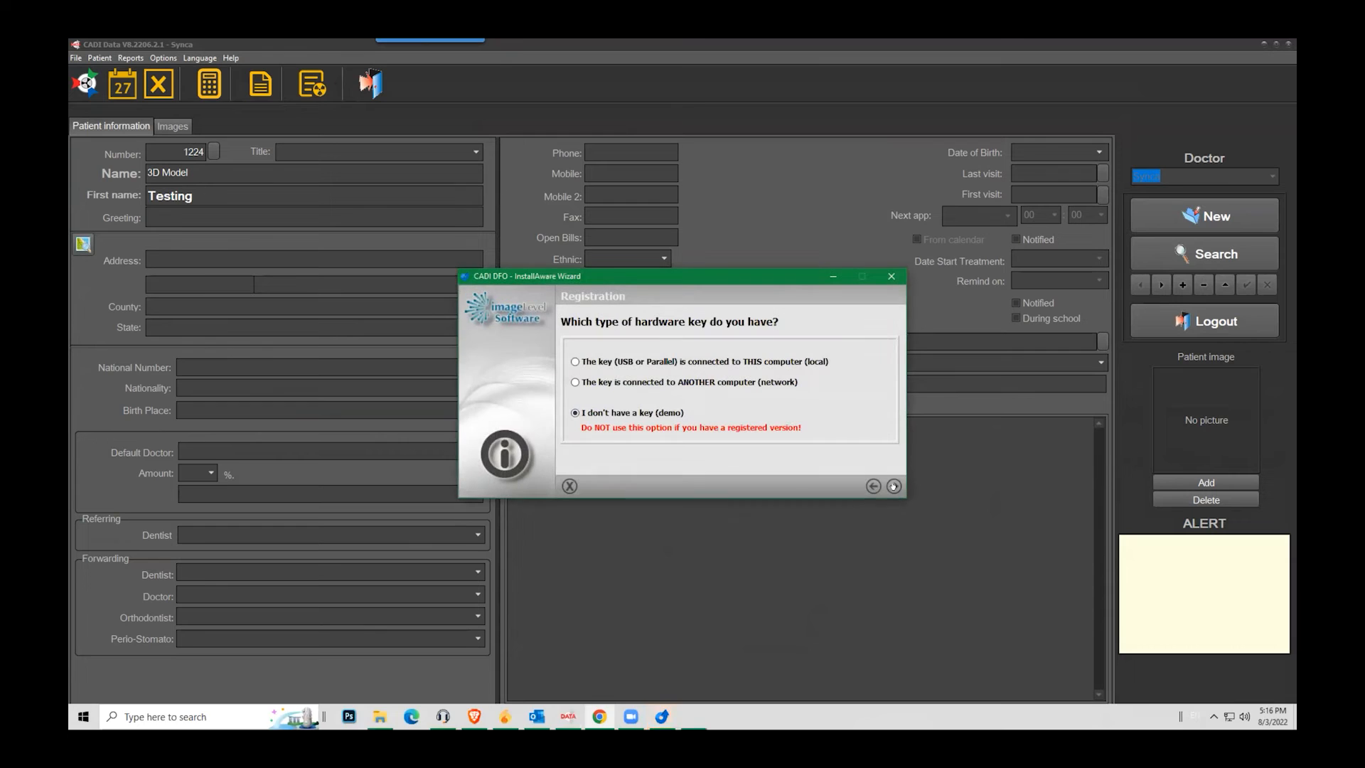
left_click(718, 381)
left_click(893, 486)
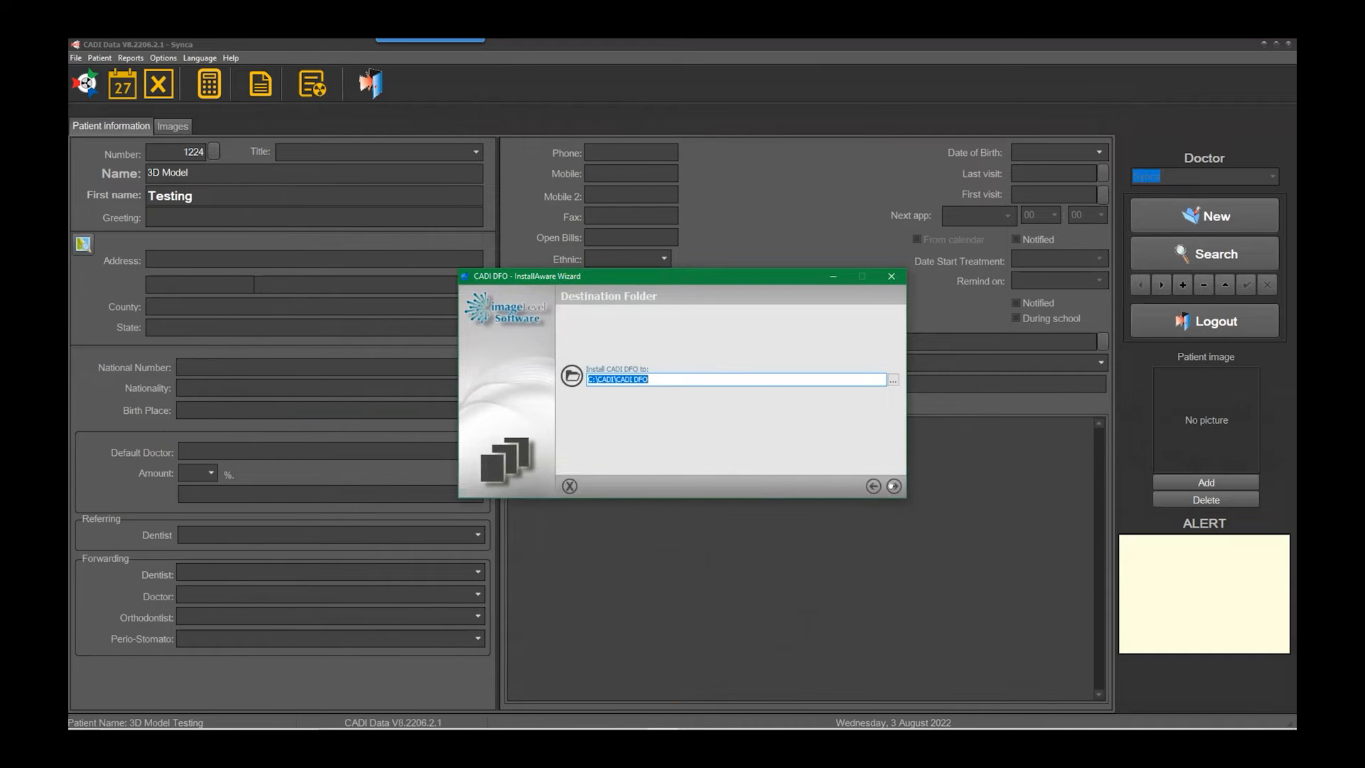
- Browse to F:\APPS\CADI and select it as the destination folder for CADI DFO
left_click(893, 379)
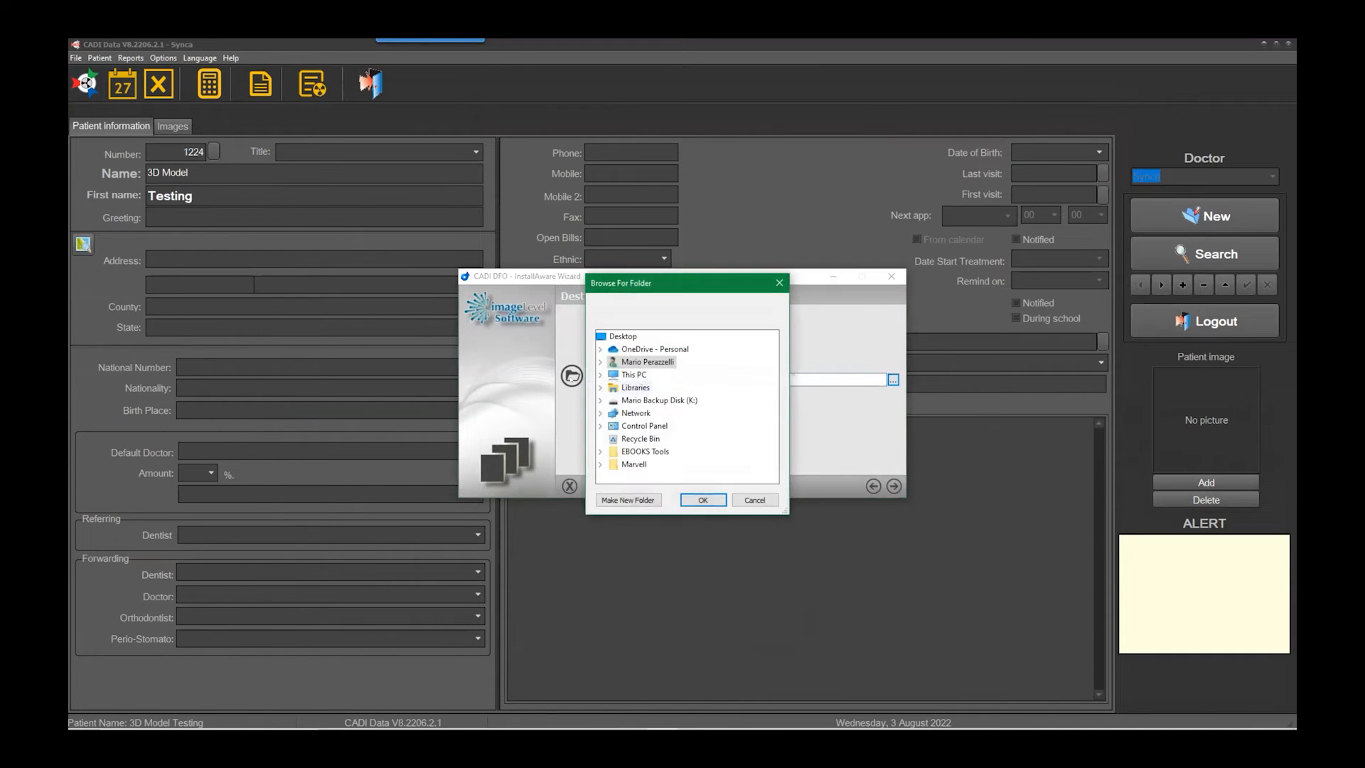
left_click(600, 375)
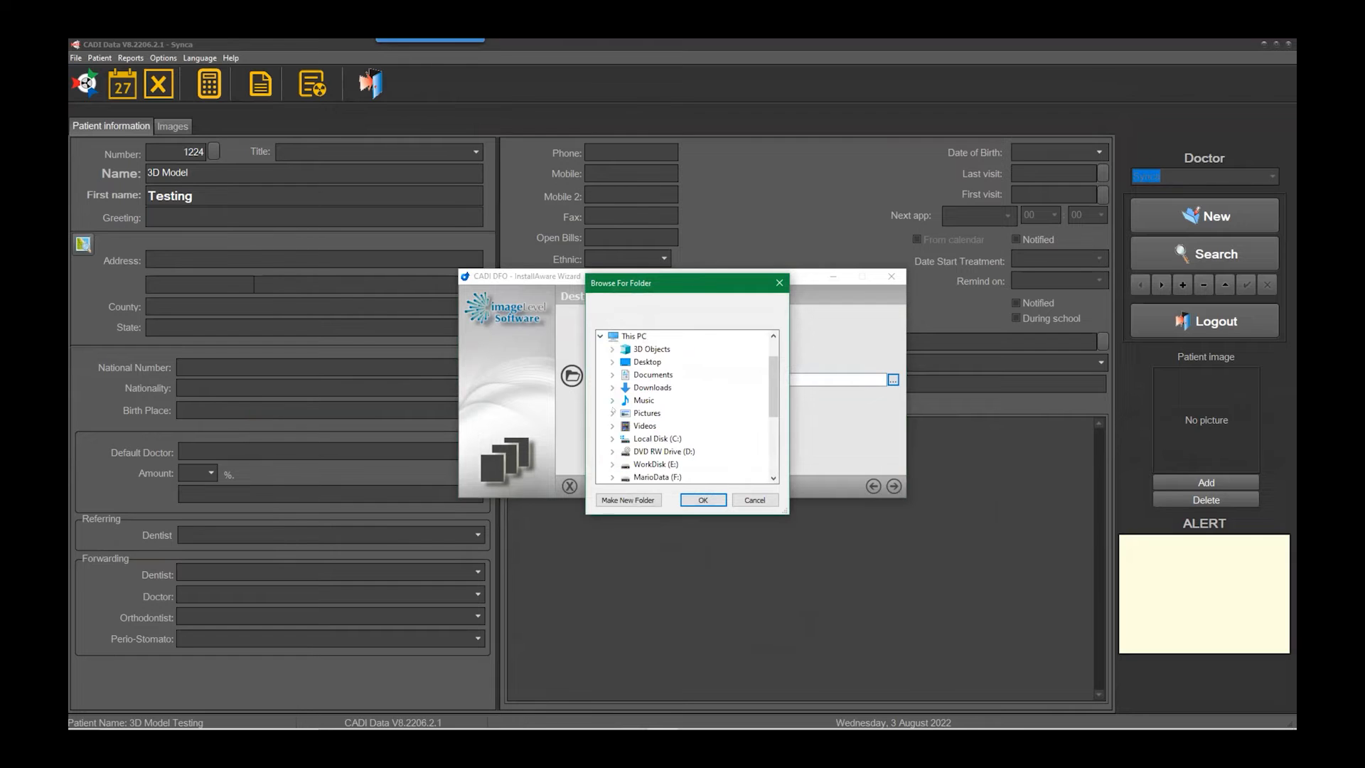
left_click(611, 464)
double_click(654, 375)
left_click(666, 375)
left_click(702, 500)
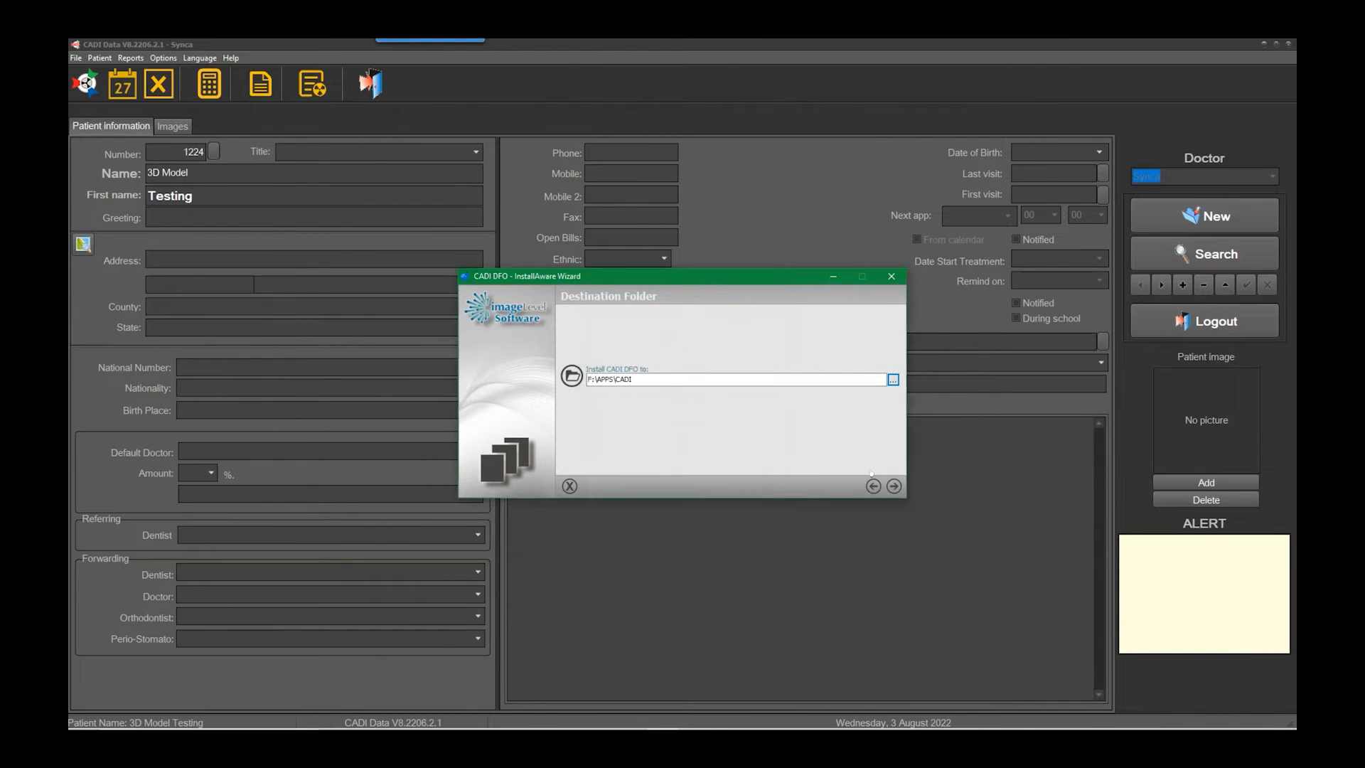
- Append \DFPO to the destination path, install CADI DFO, and finish the wizard
left_click(708, 374)
type("\\DFPO")
left_click(892, 485)
left_click(892, 486)
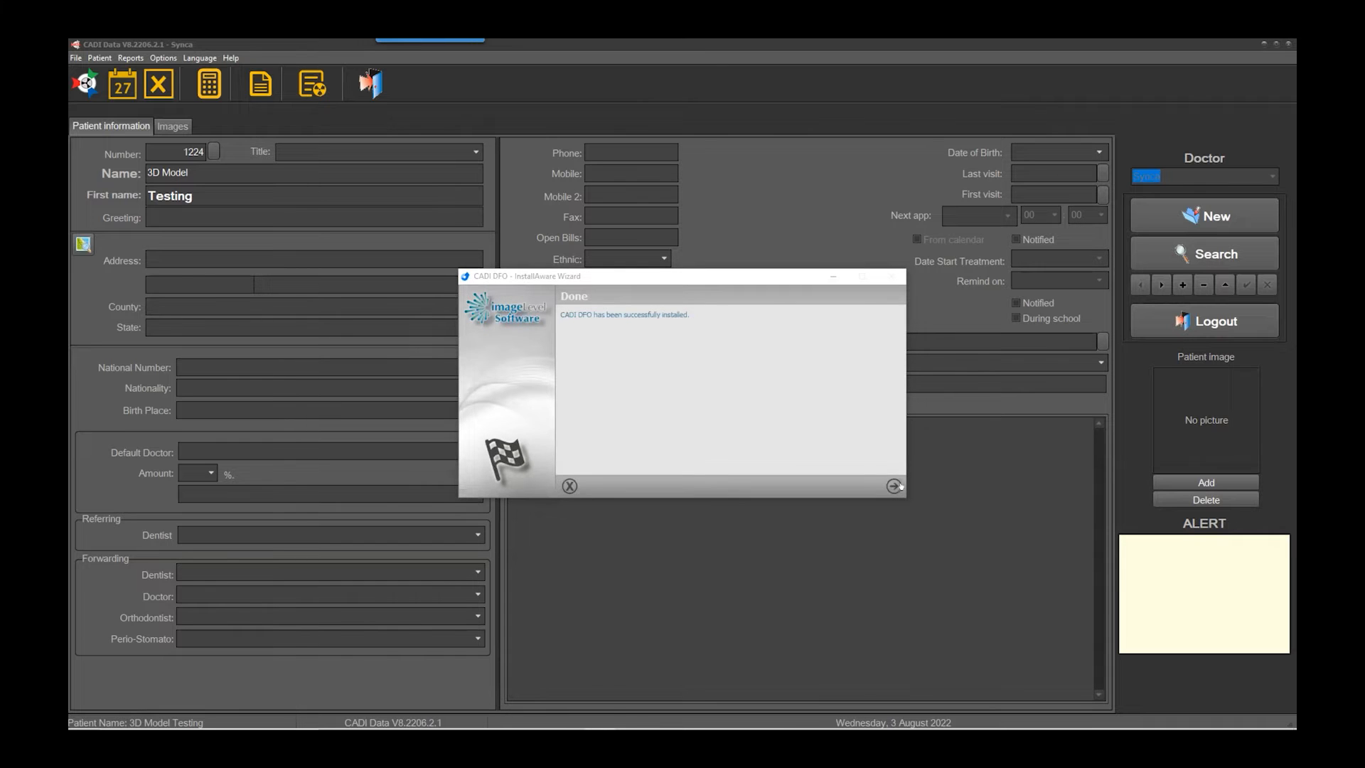
left_click(894, 486)
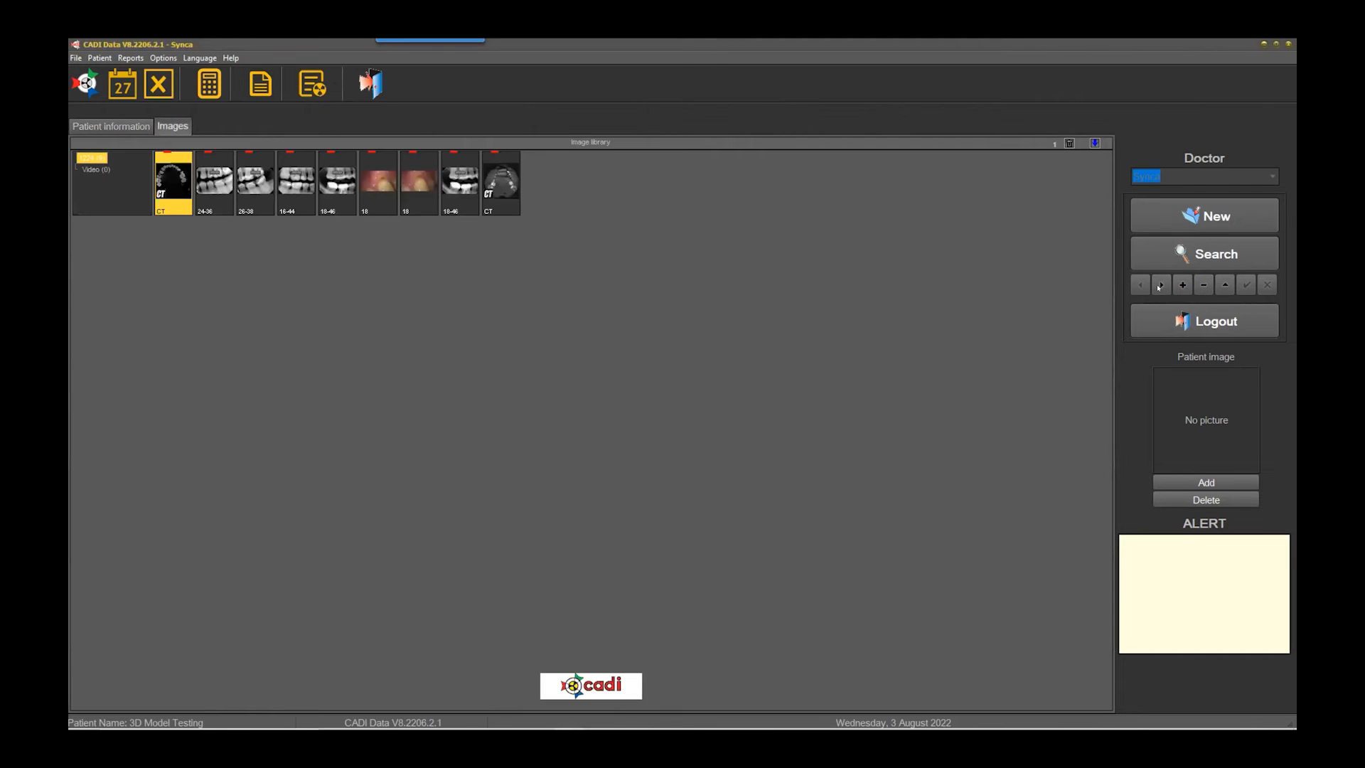
- Advance through the patient records in CADI Data to the Demo CD patient and launch CADI imaging
left_click(1152, 283)
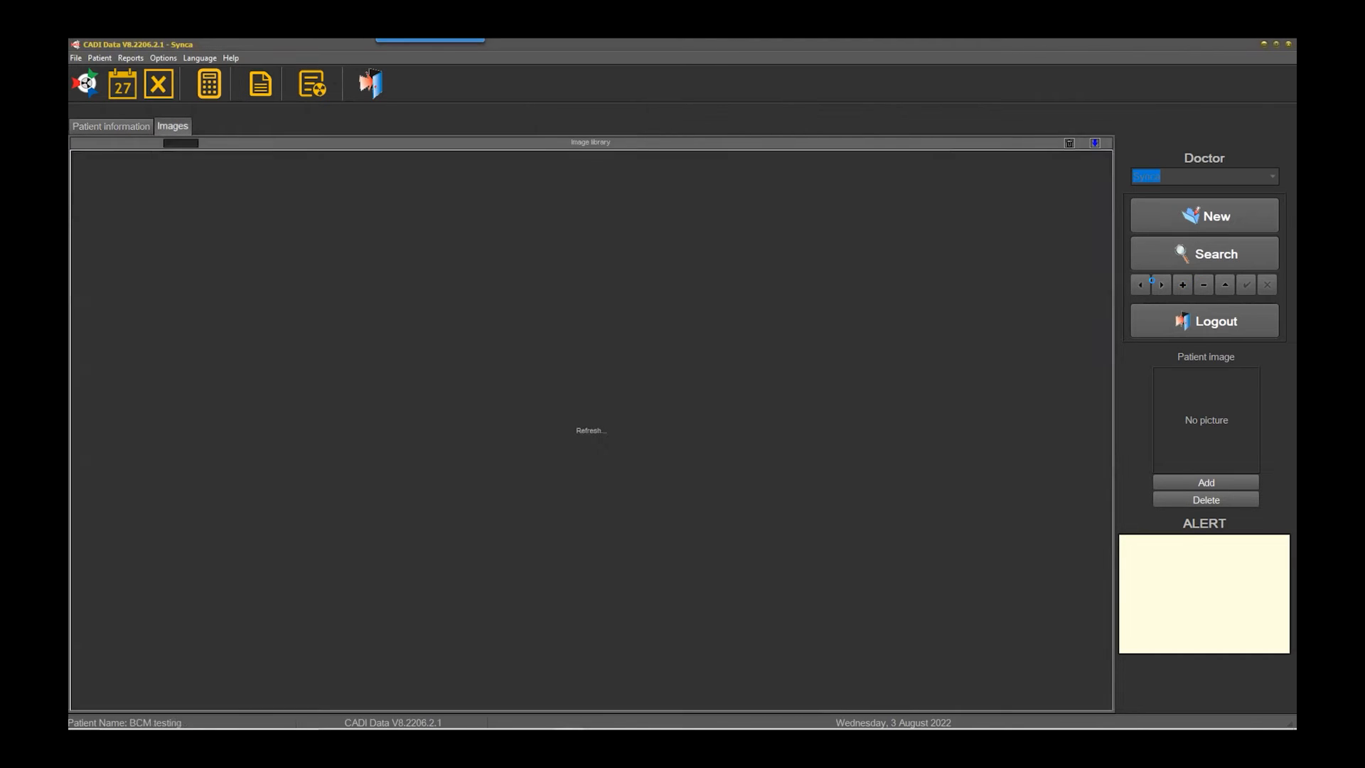
left_click(1159, 287)
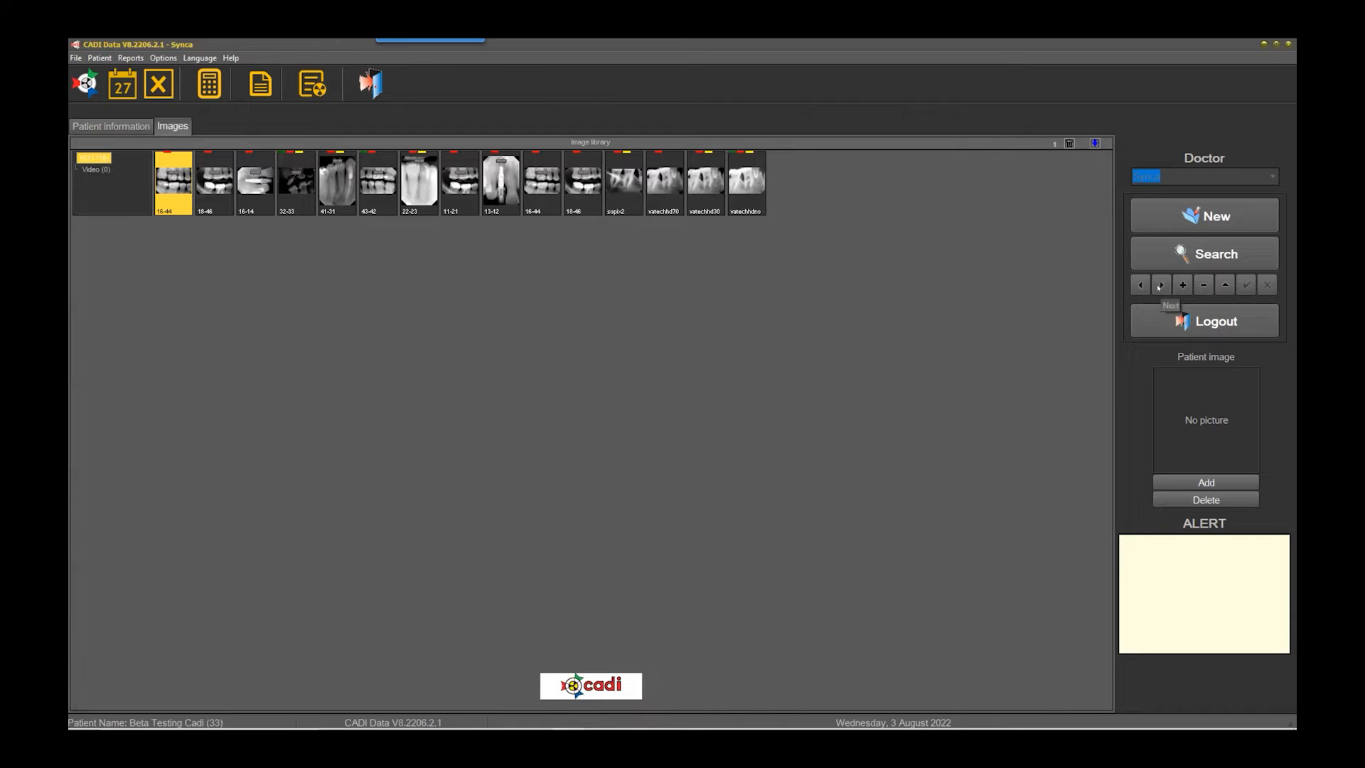
left_click(1159, 286)
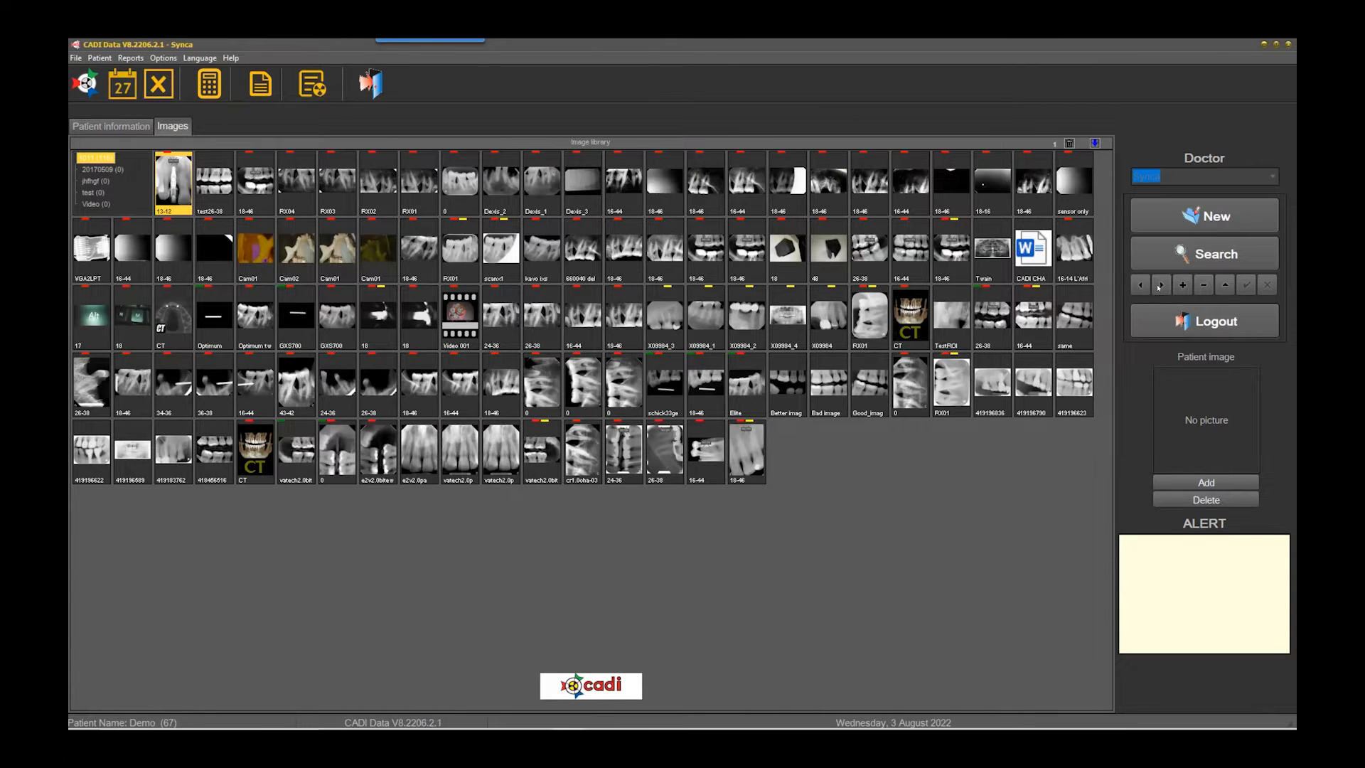
left_click(1159, 287)
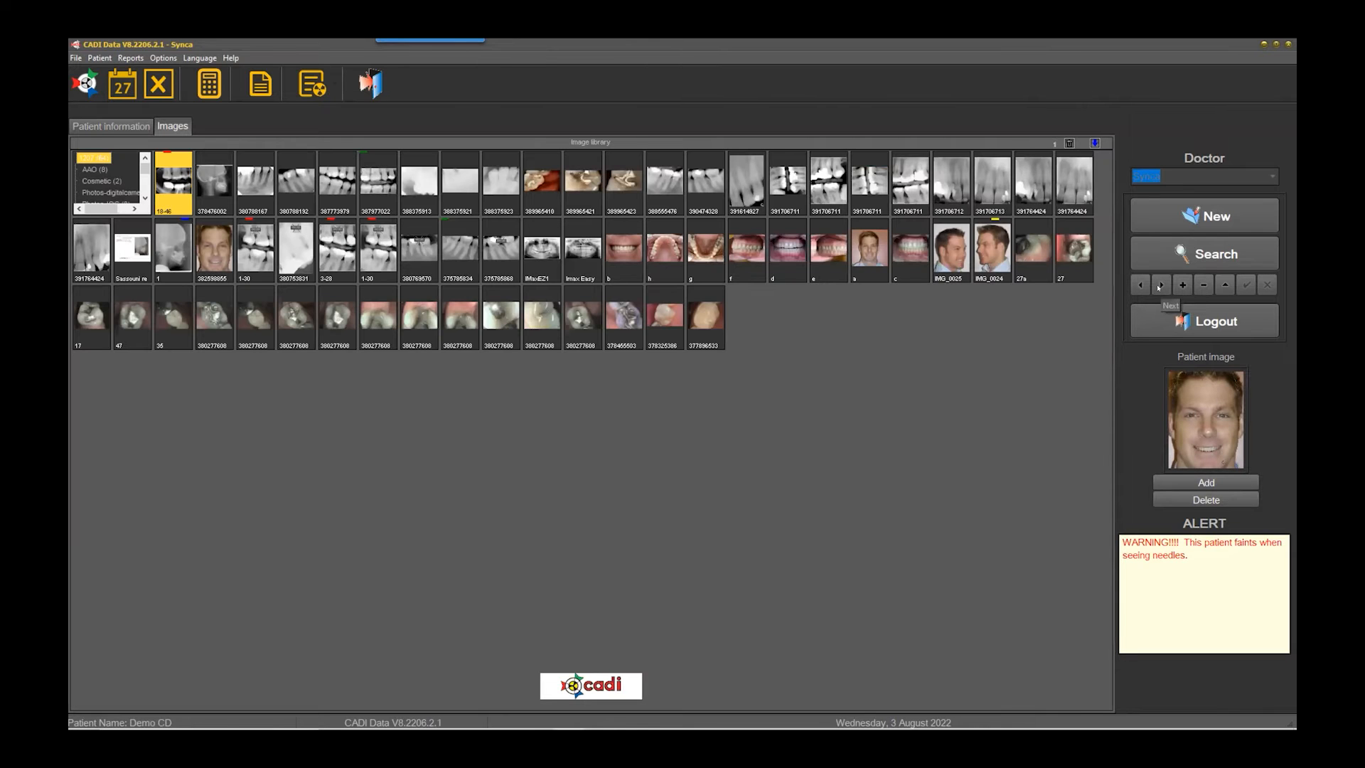
left_click(98, 81)
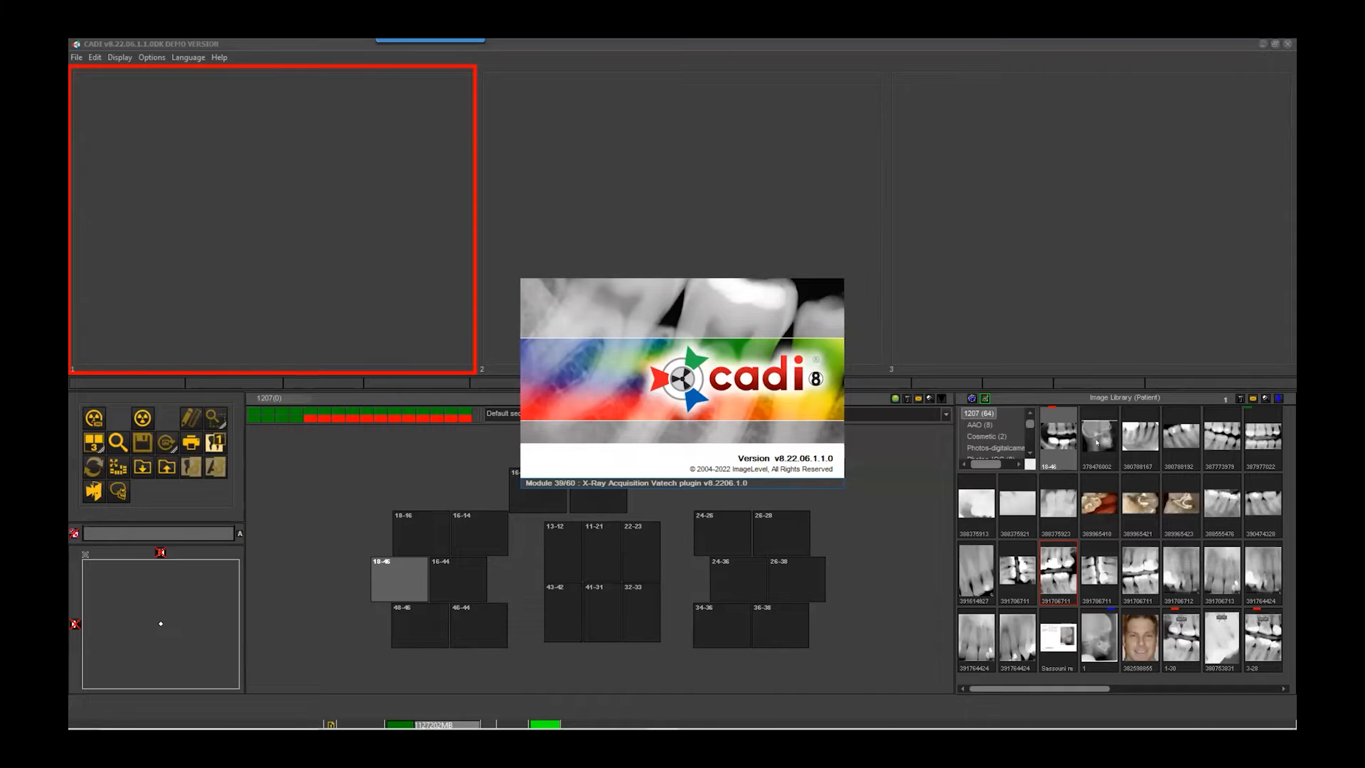
- Load the lateral skull radiograph 378476002 into the first viewer, dismiss the demo notice, and open the radiograph in DFO
double_click(1096, 442)
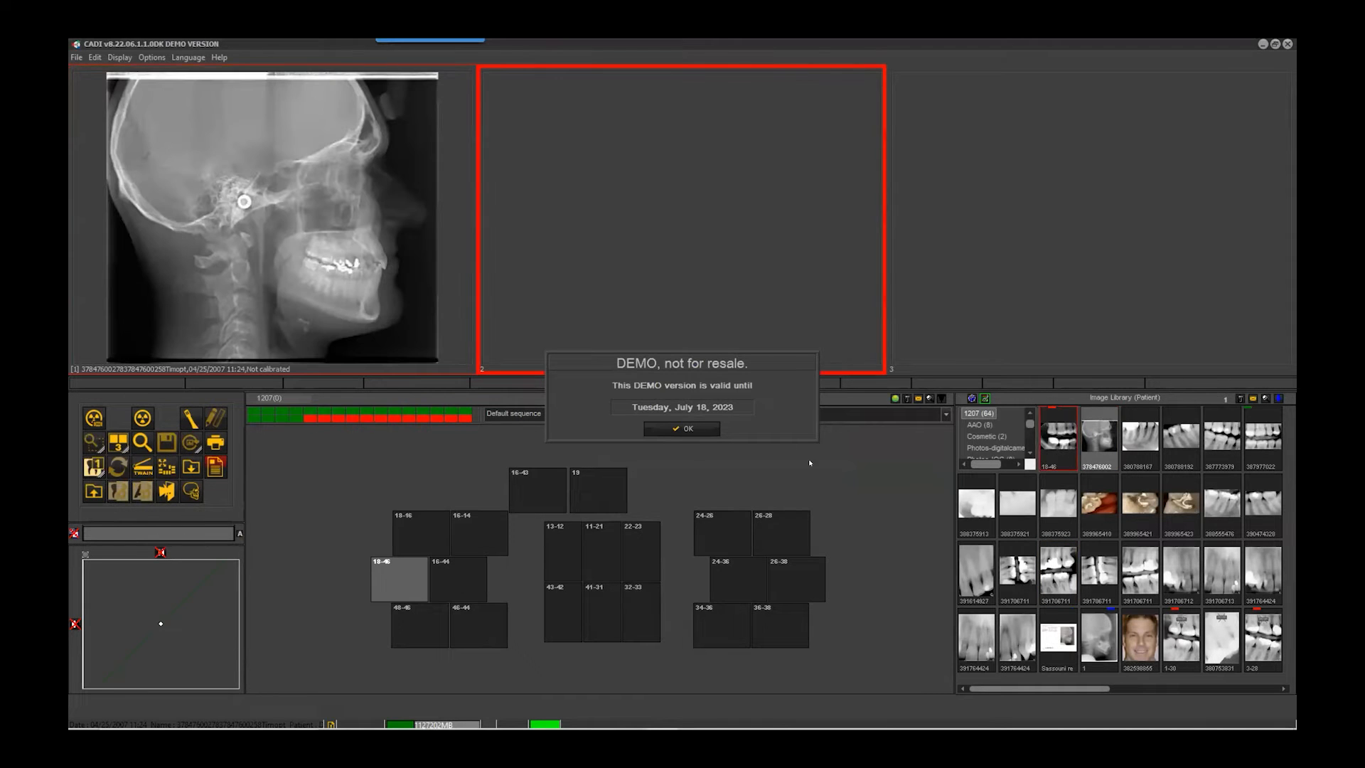
left_click(686, 429)
left_click(370, 305)
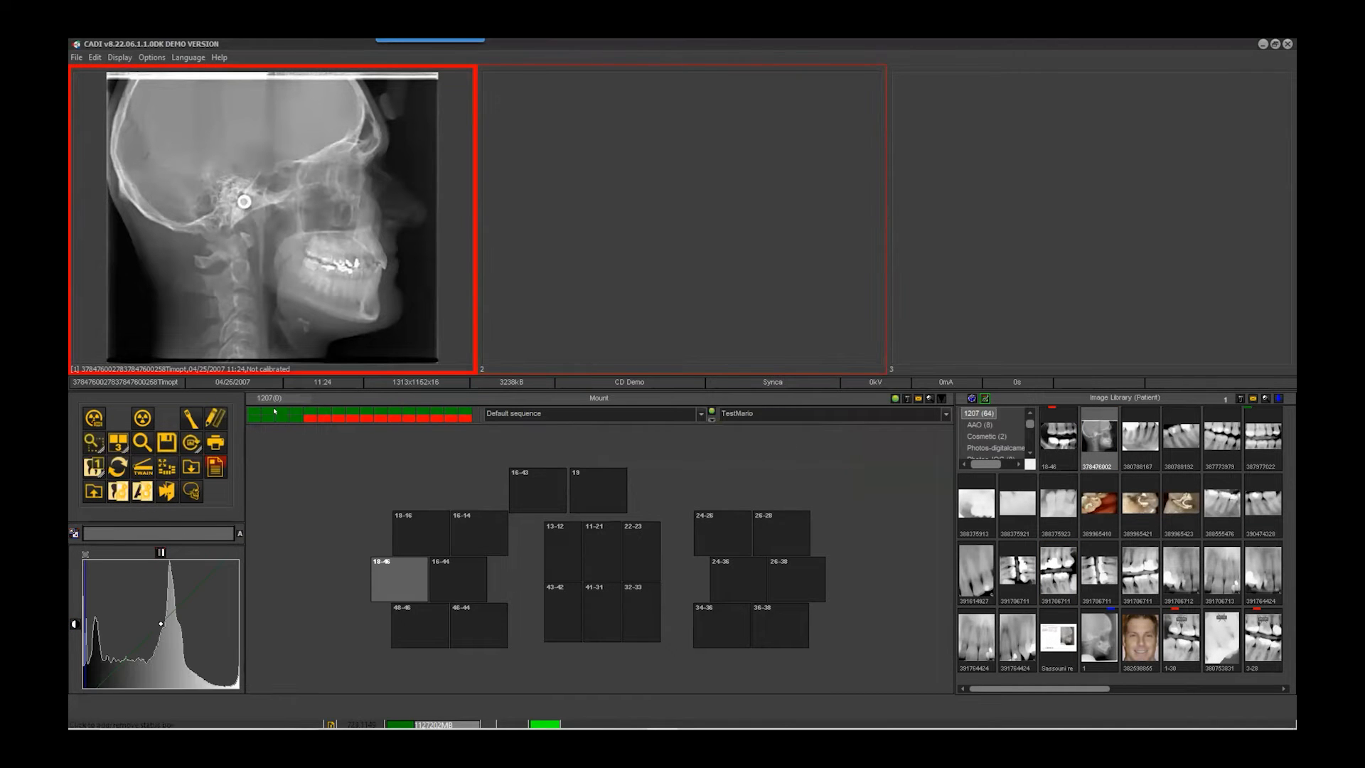
left_click(190, 491)
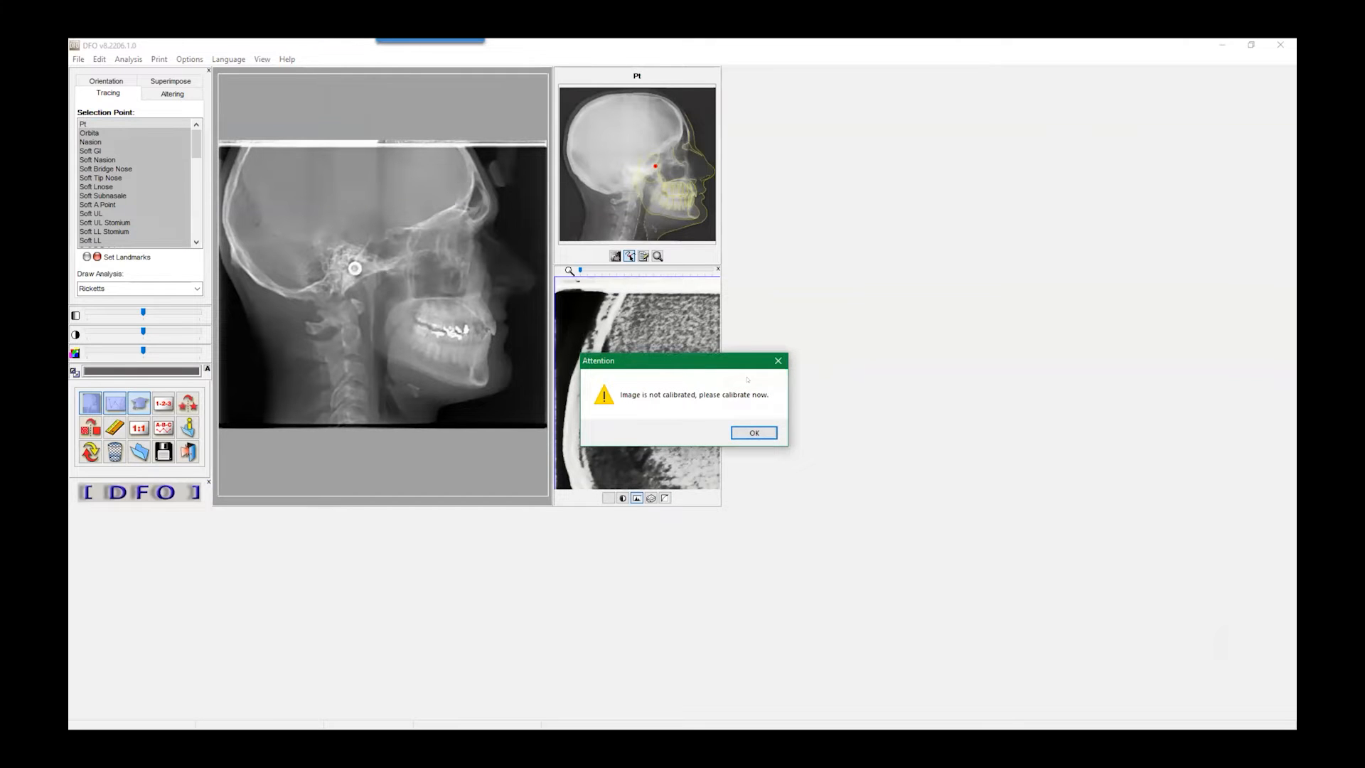
- Skip the image calibration and load the 1400x1050 desktop layout in DFO
left_click(755, 432)
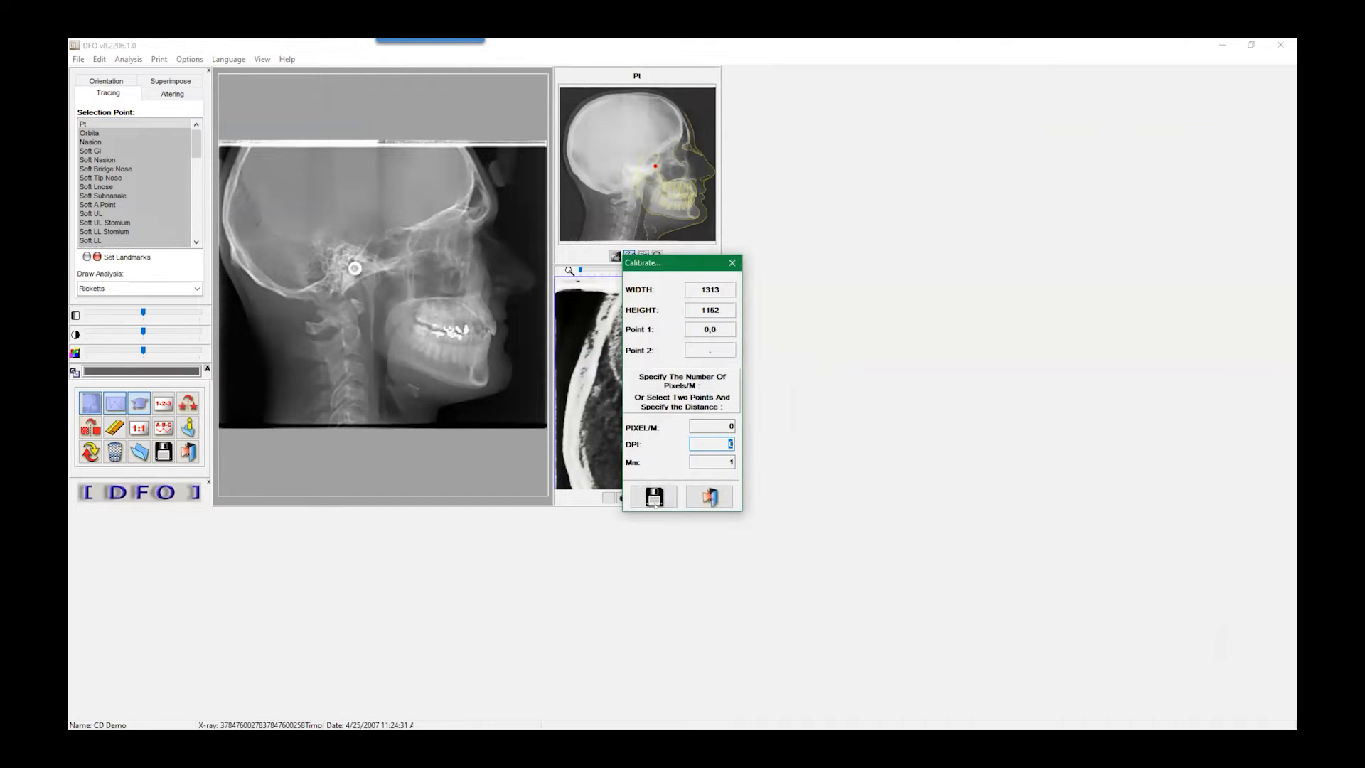
left_click(710, 497)
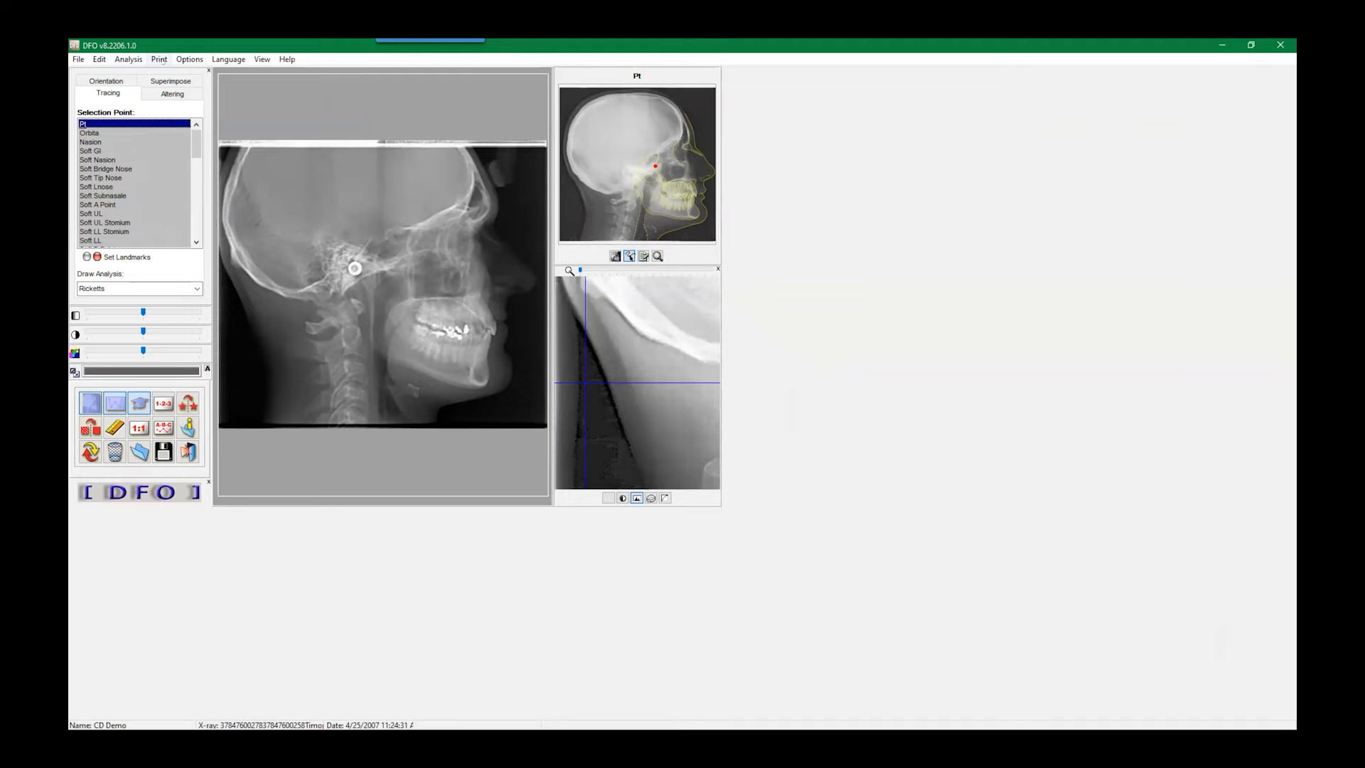
left_click(100, 59)
mouse_move(190, 60)
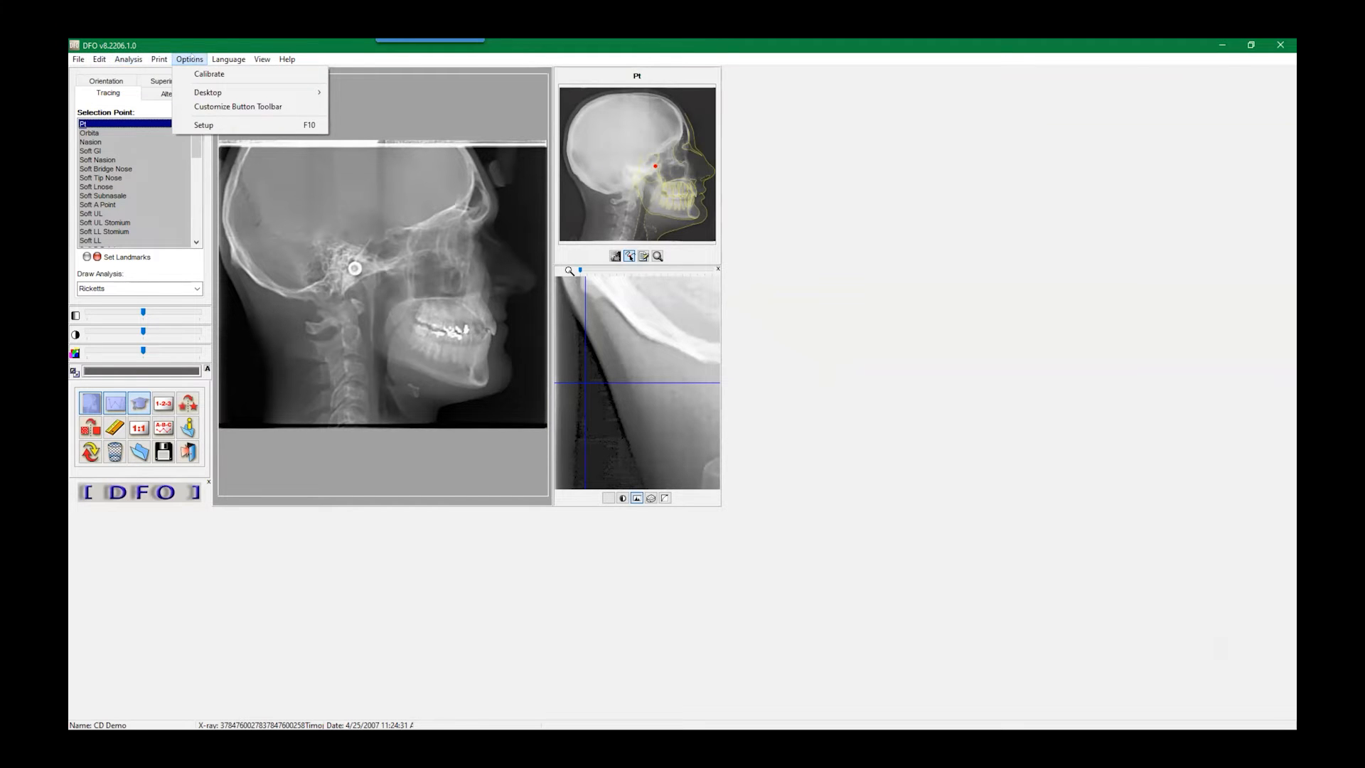
mouse_move(249, 92)
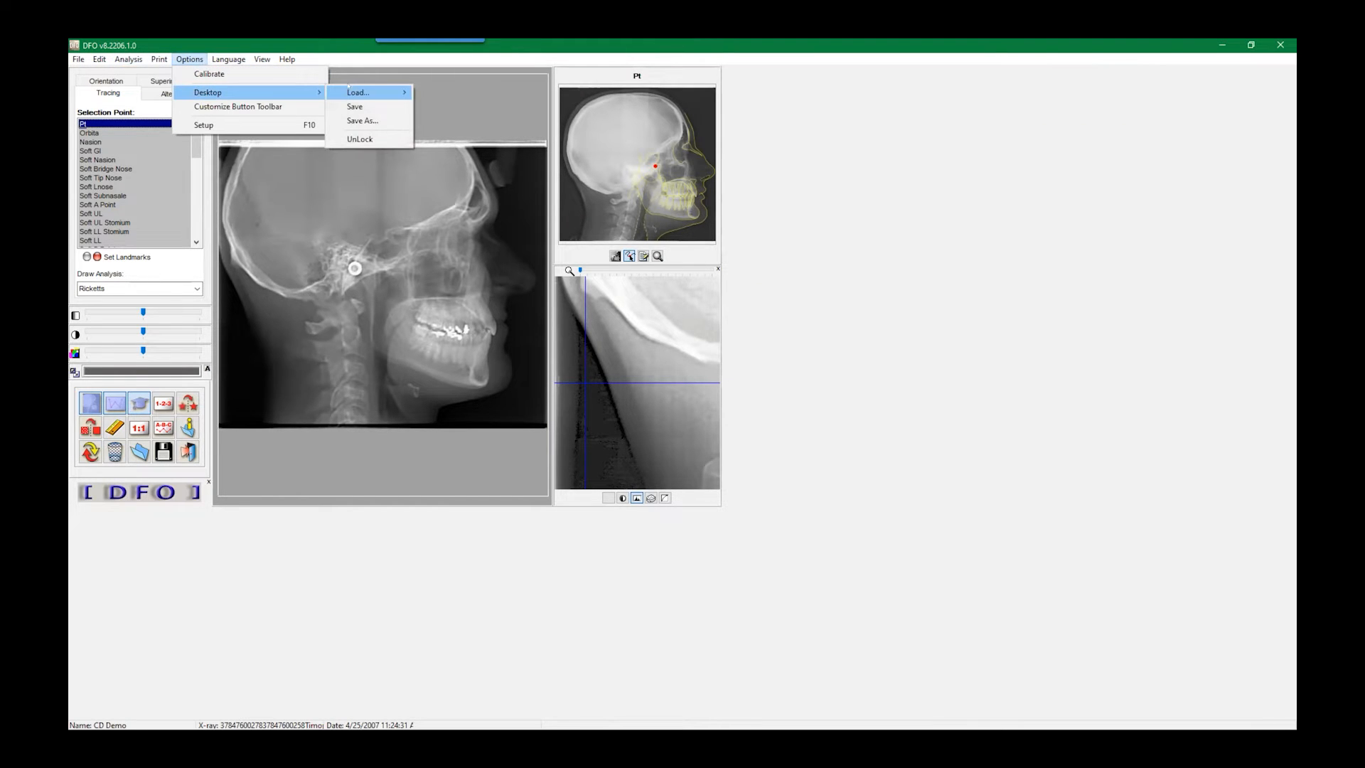
mouse_move(398, 94)
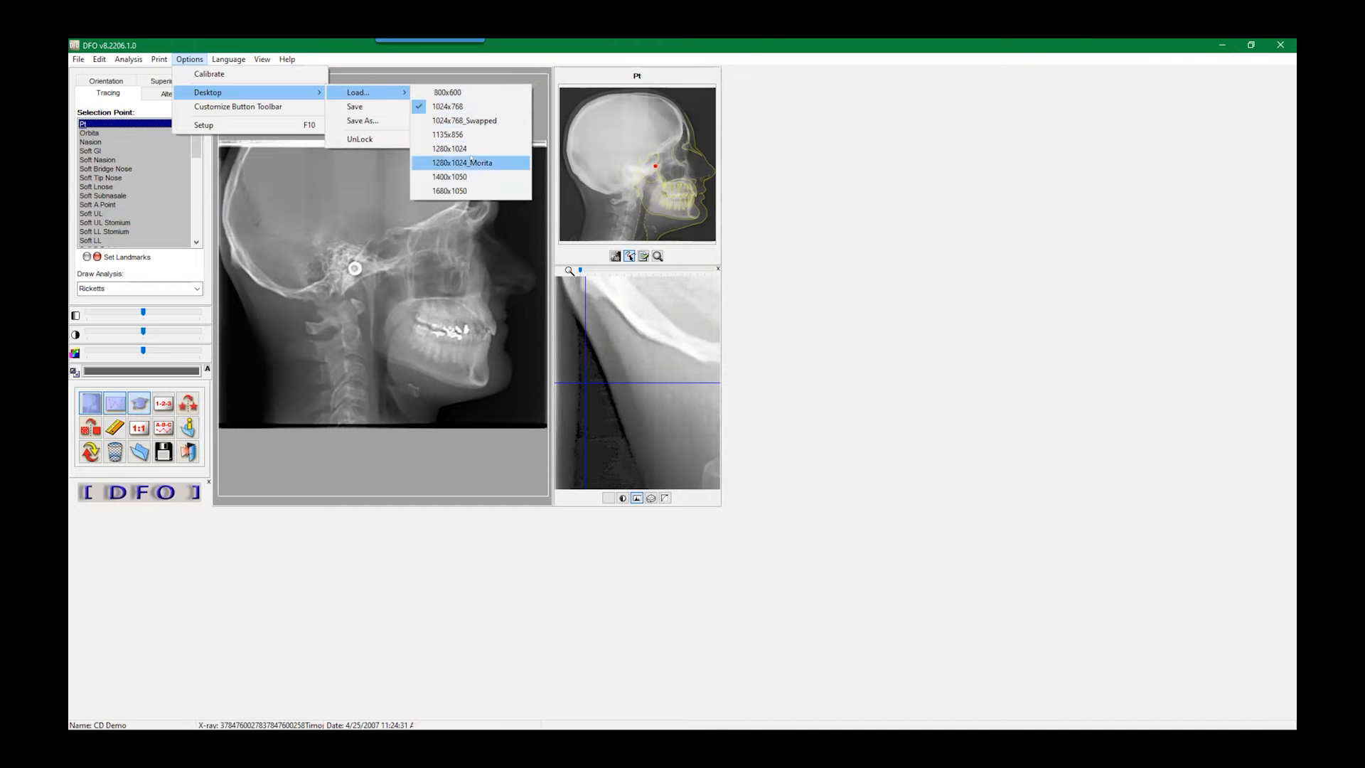
left_click(472, 176)
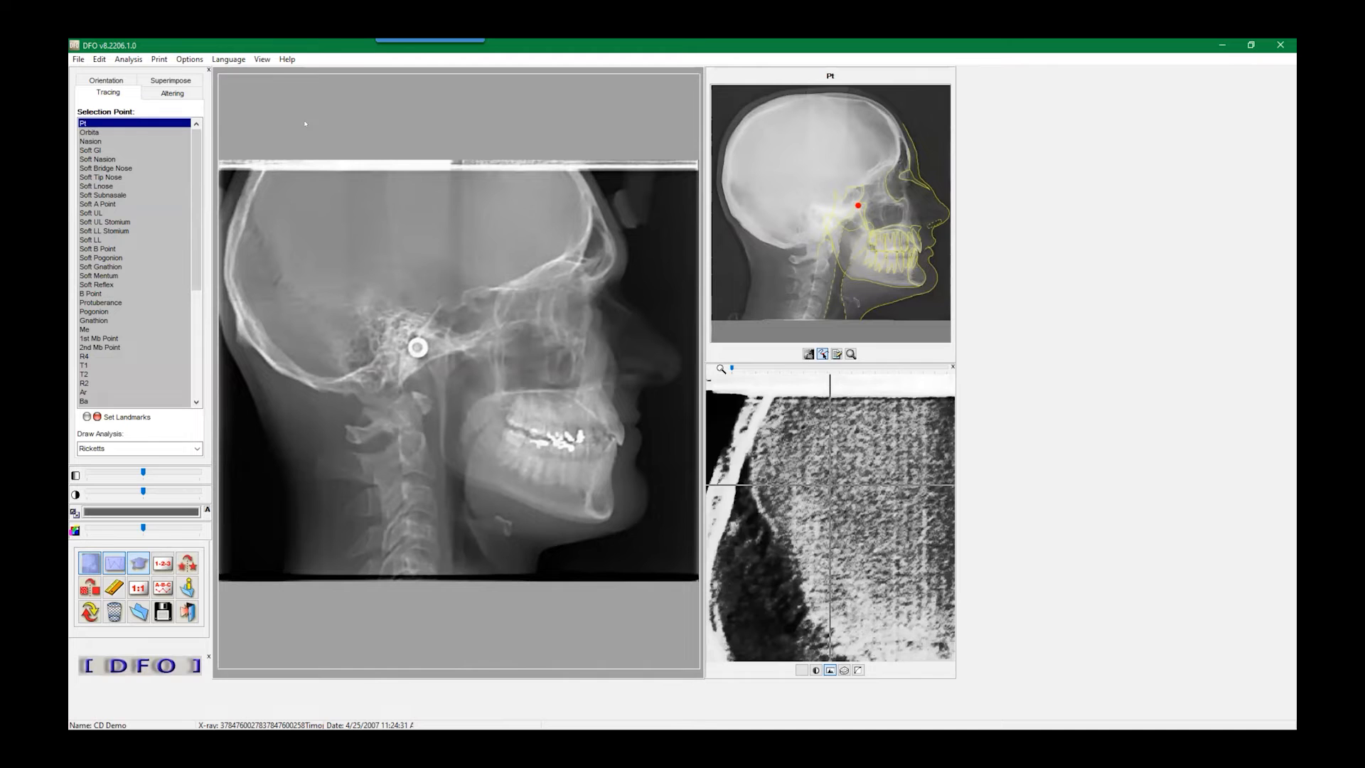
- Enable the Downs analysis in addition to Ricketts and return to the tracing landmarks
left_click(129, 59)
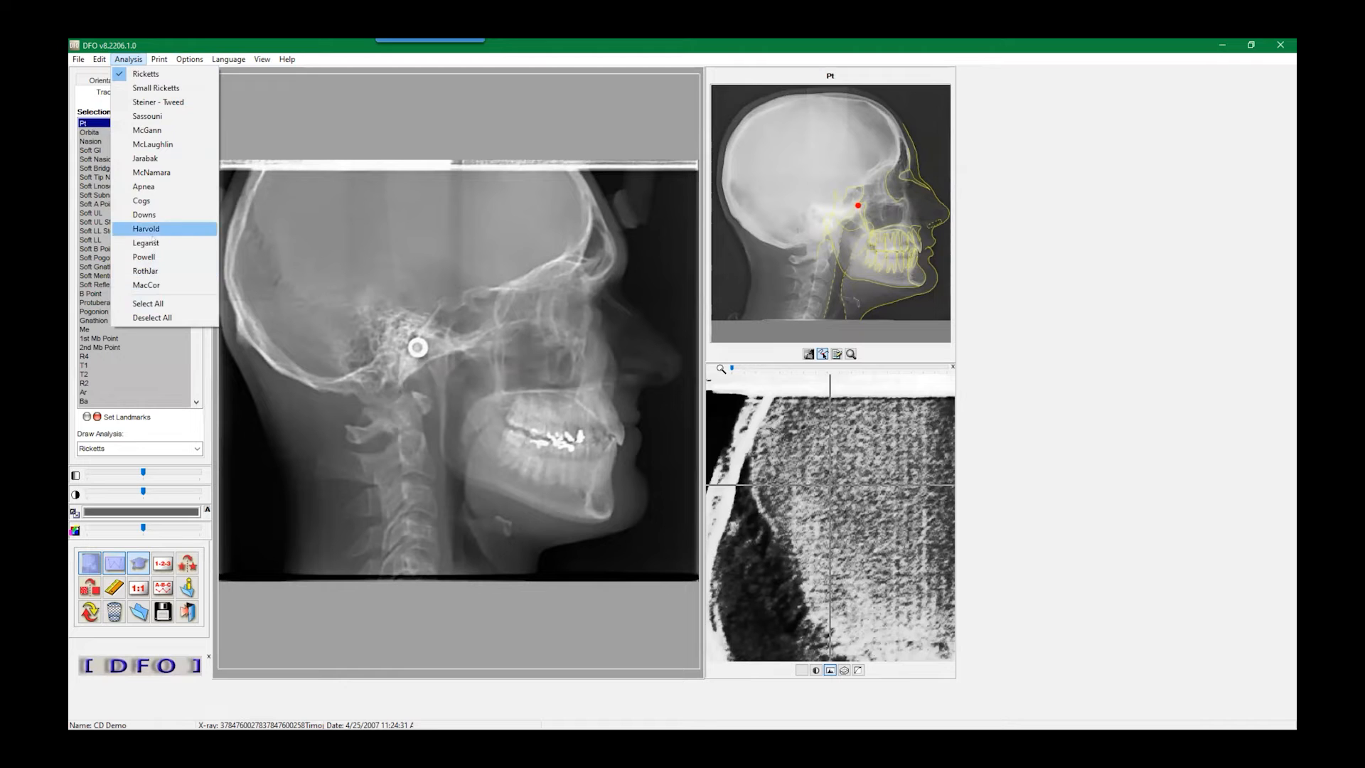
left_click(152, 215)
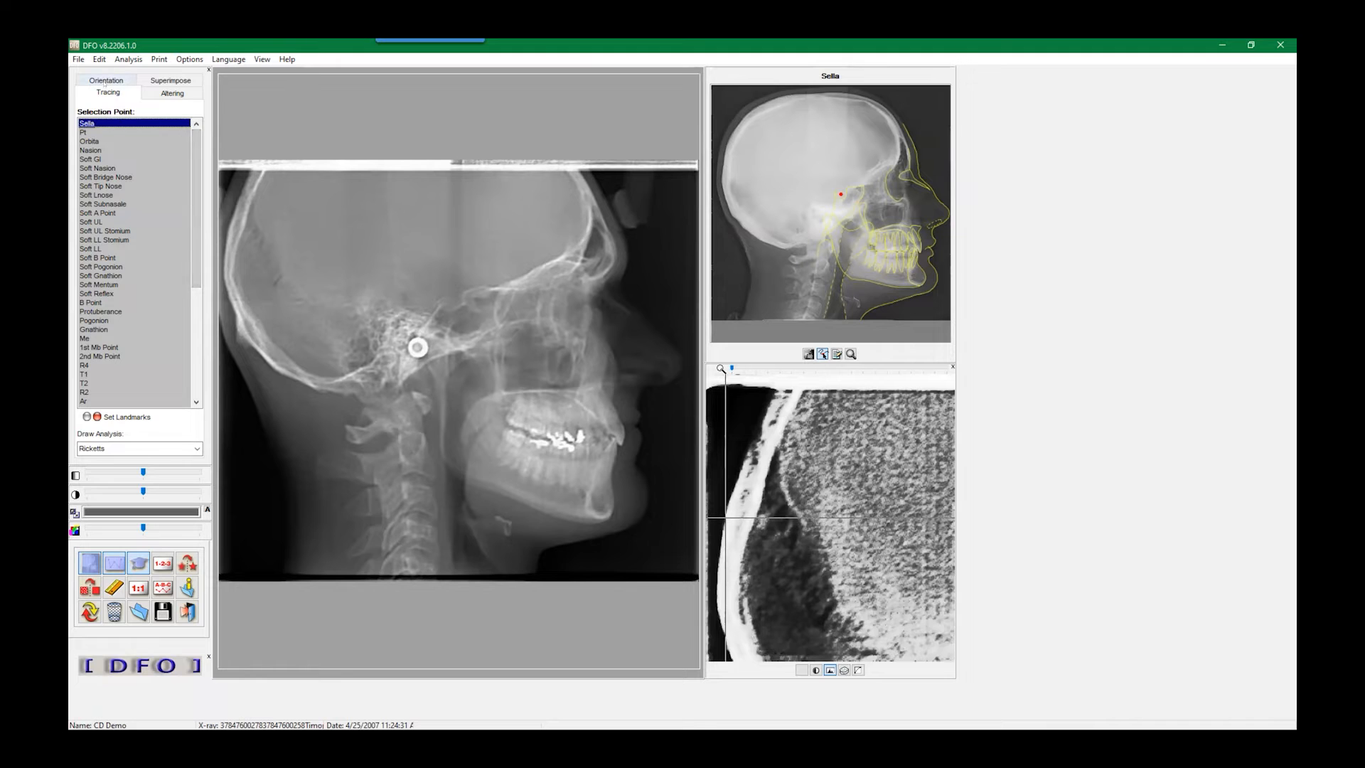
left_click(165, 93)
left_click(123, 94)
- Review the Ricketts measurement definitions in the Analyse Editor, close it, and check the list of available analyses
left_click(78, 59)
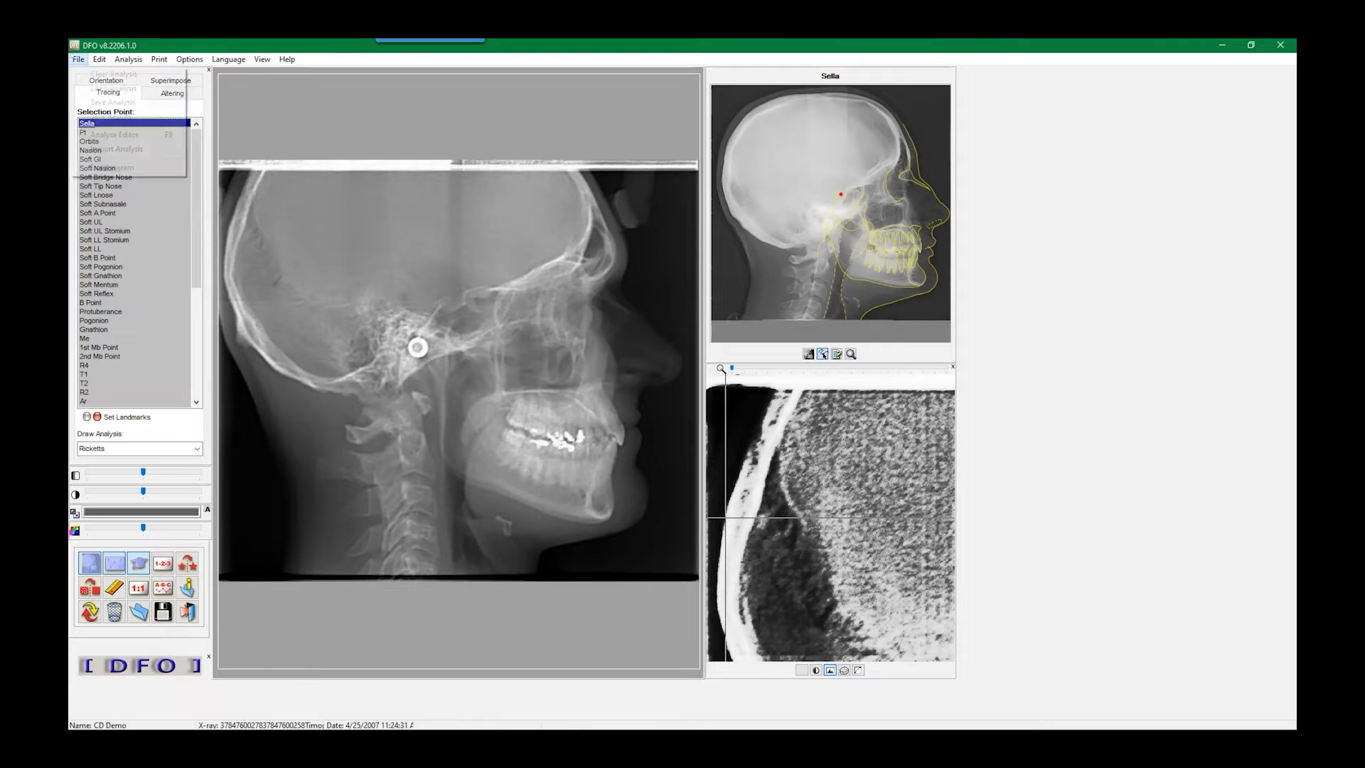
mouse_move(76, 57)
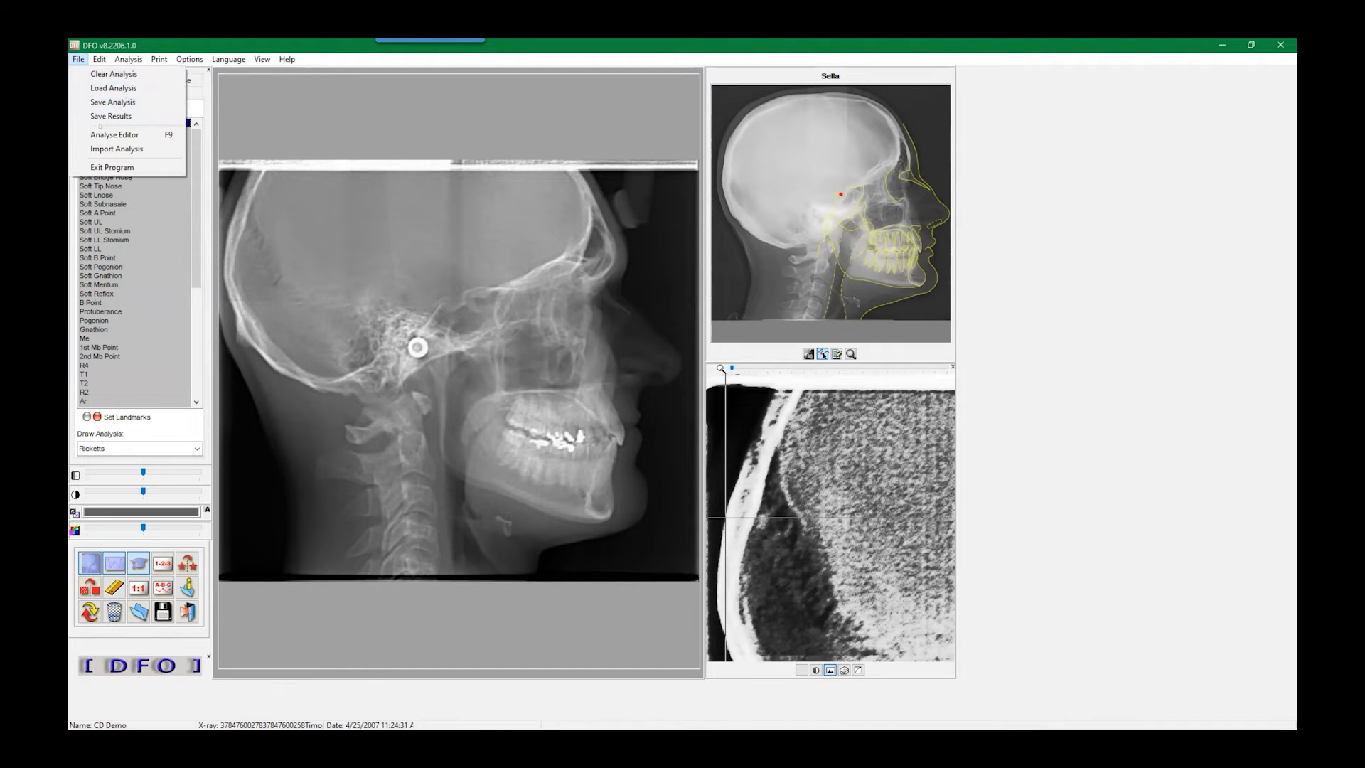
left_click(132, 134)
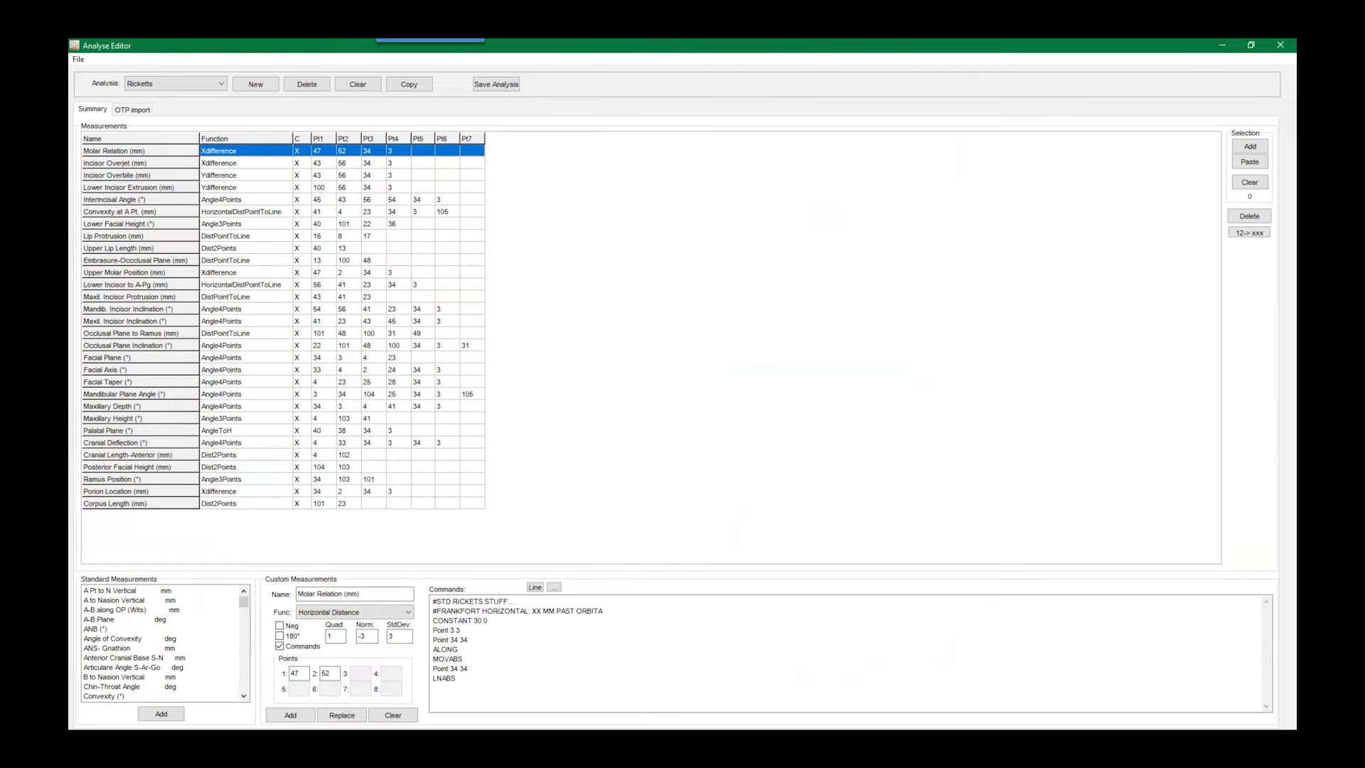
left_click(1280, 44)
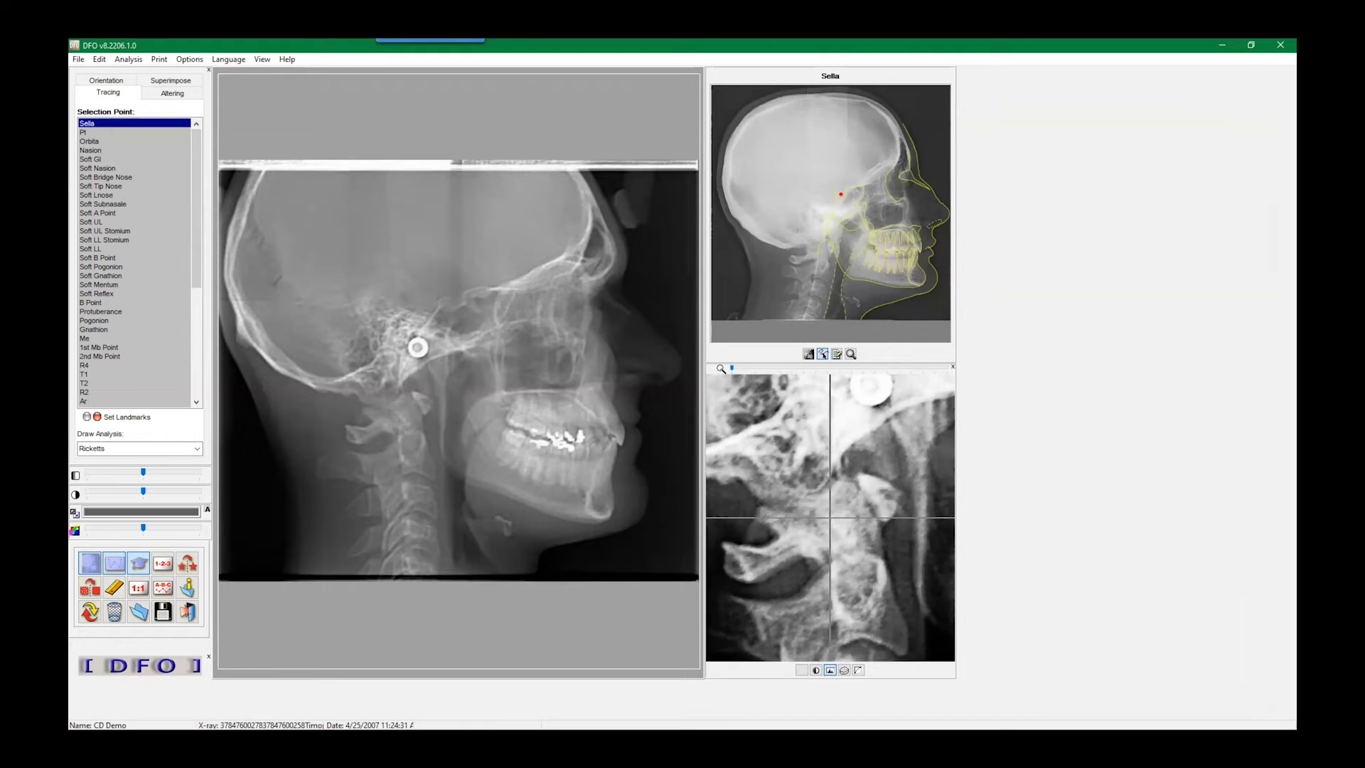
left_click(128, 60)
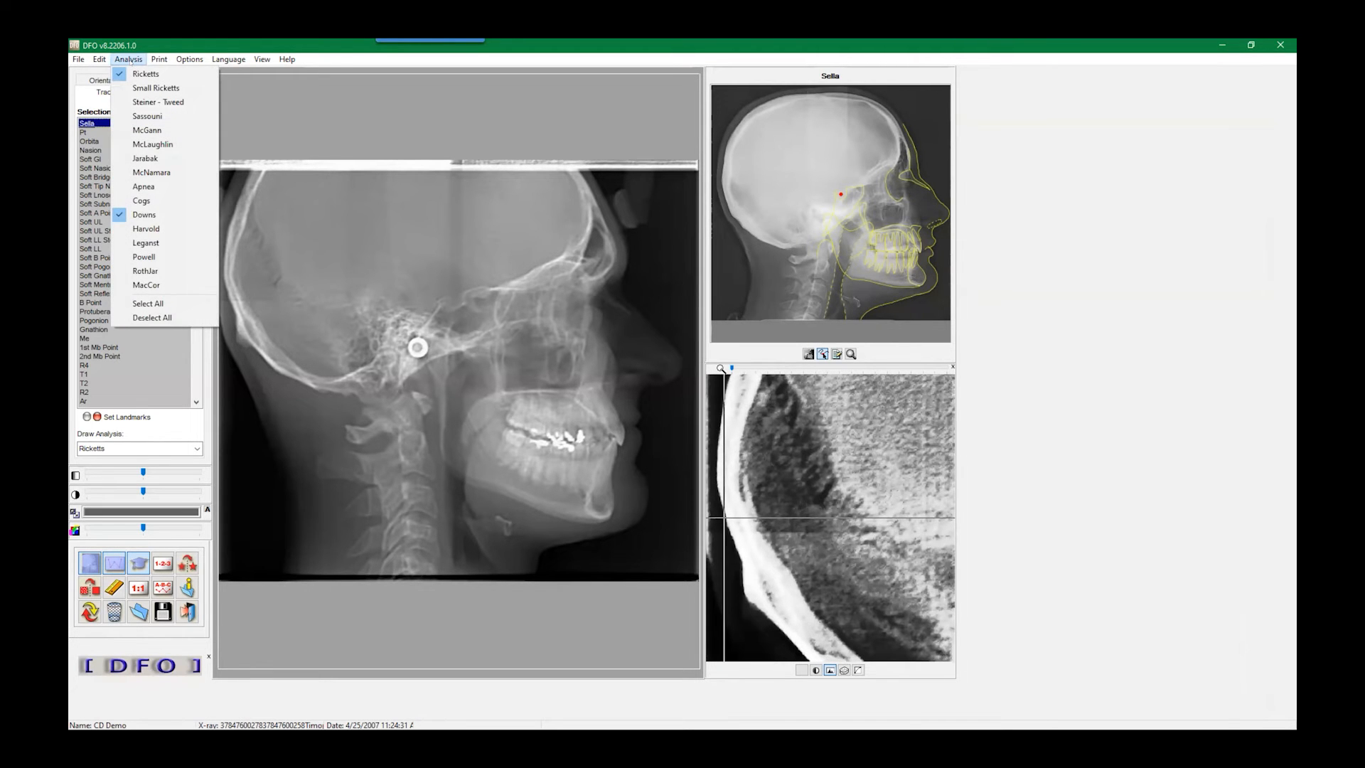
mouse_move(193, 57)
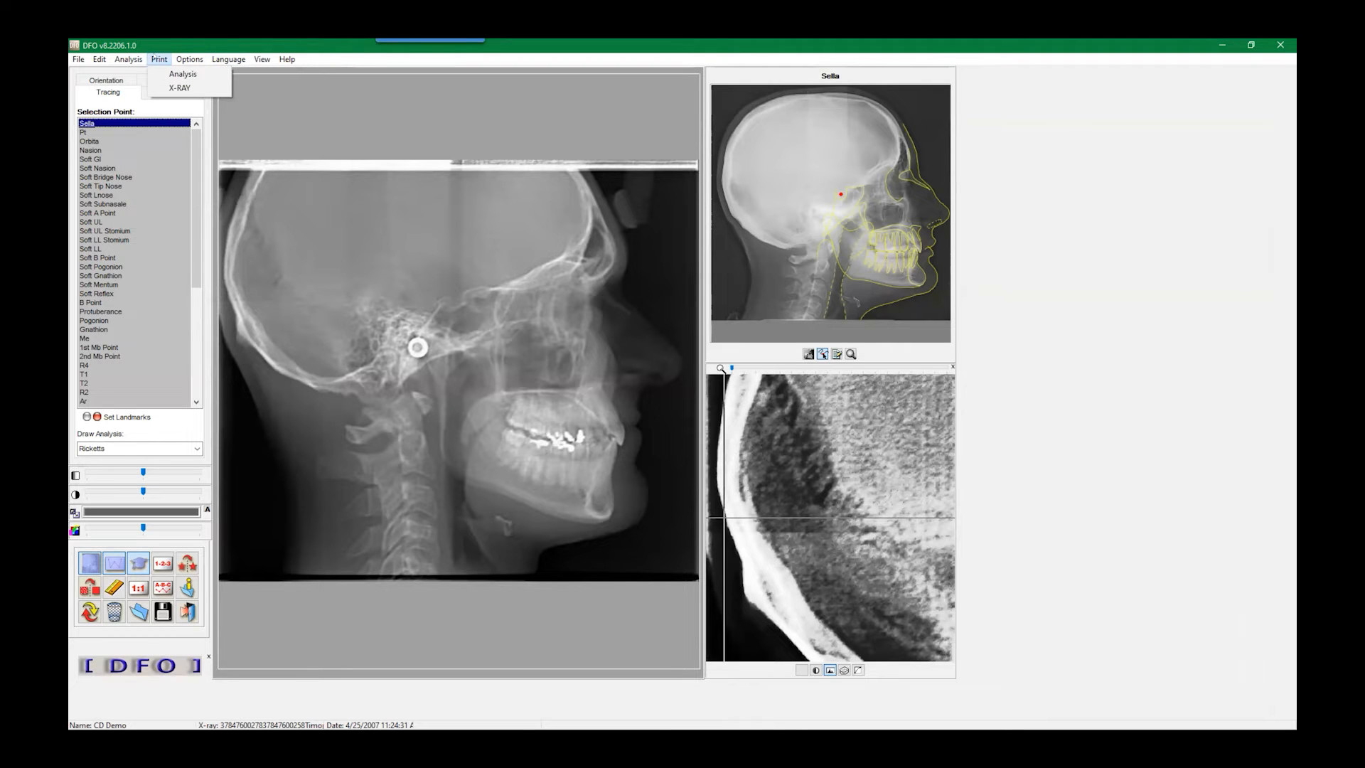
- Start importing an analysis and browse the Downloads, Documents and Pictures folders for a DFO analysis file
mouse_move(79, 57)
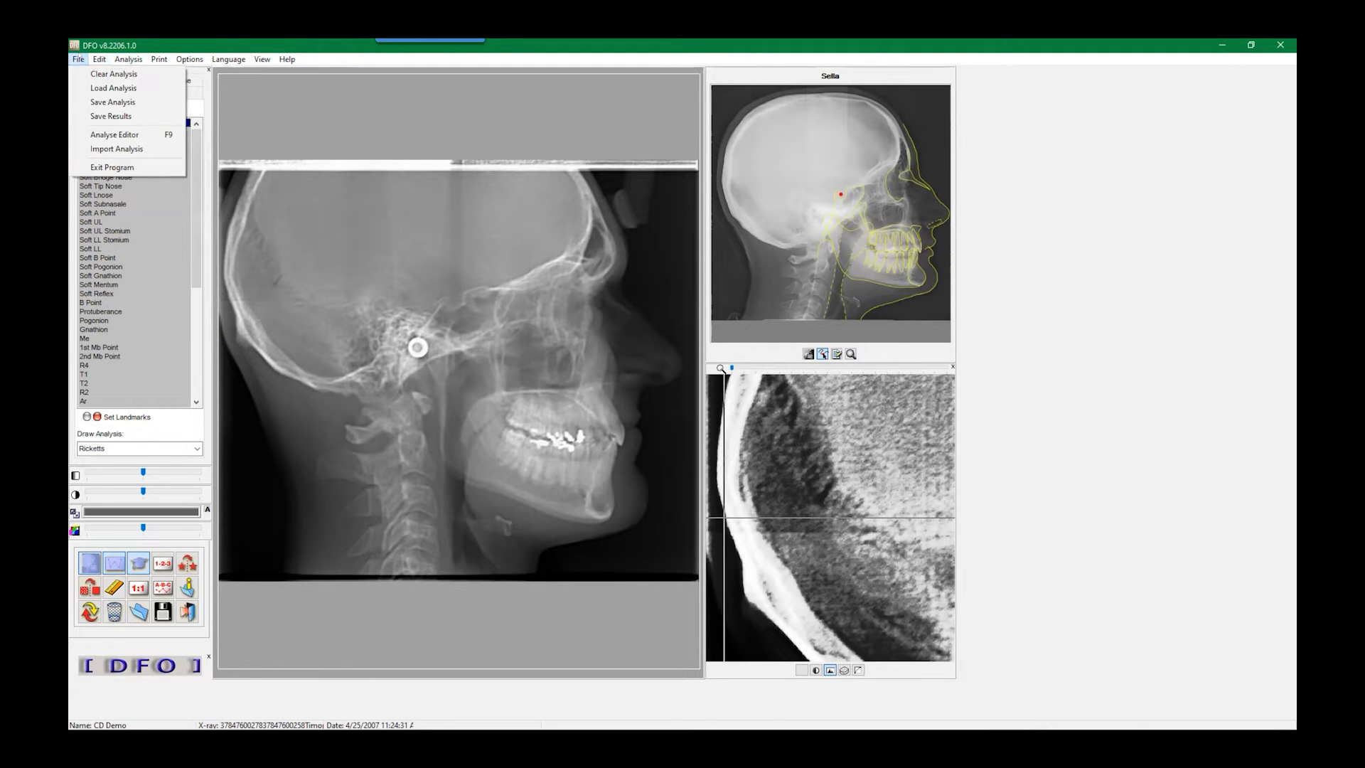
left_click(117, 149)
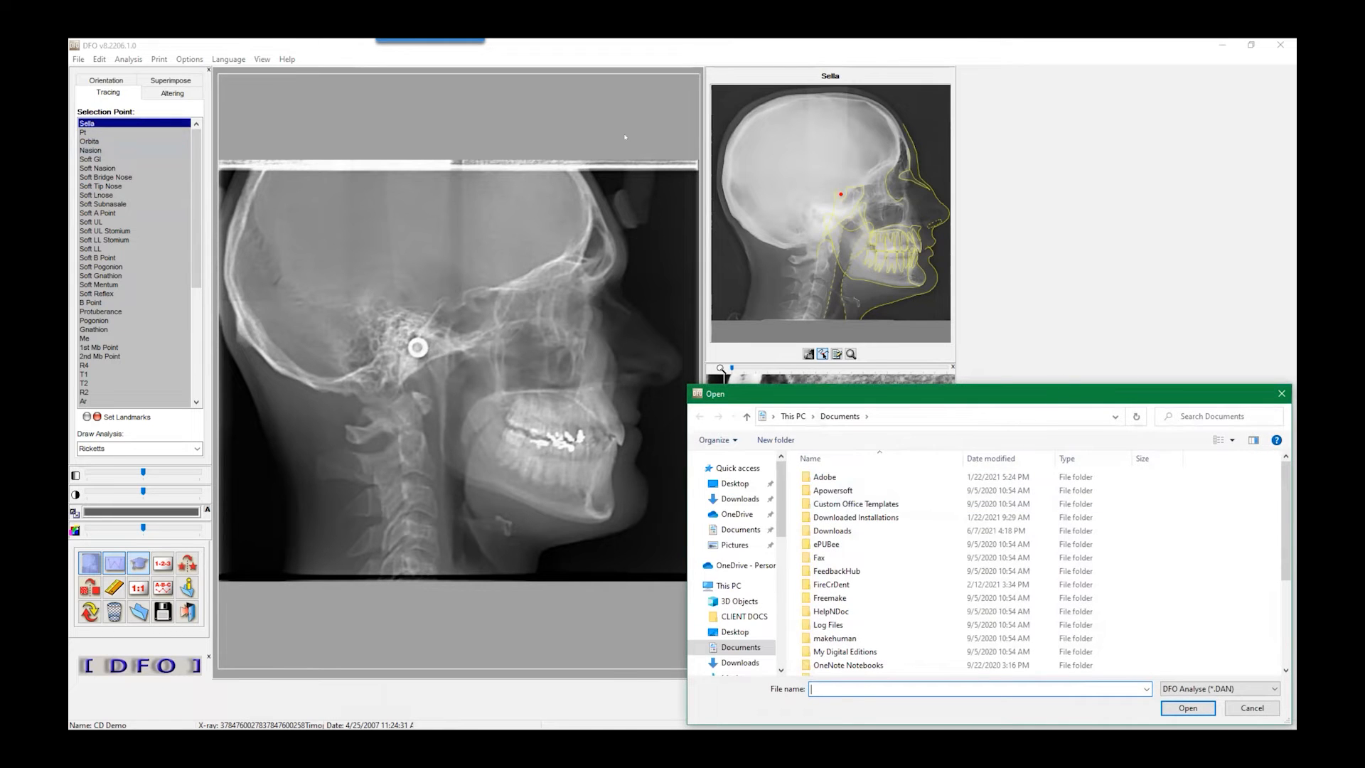
scroll(859, 215, "down", 3)
scroll(859, 215, "up", 3)
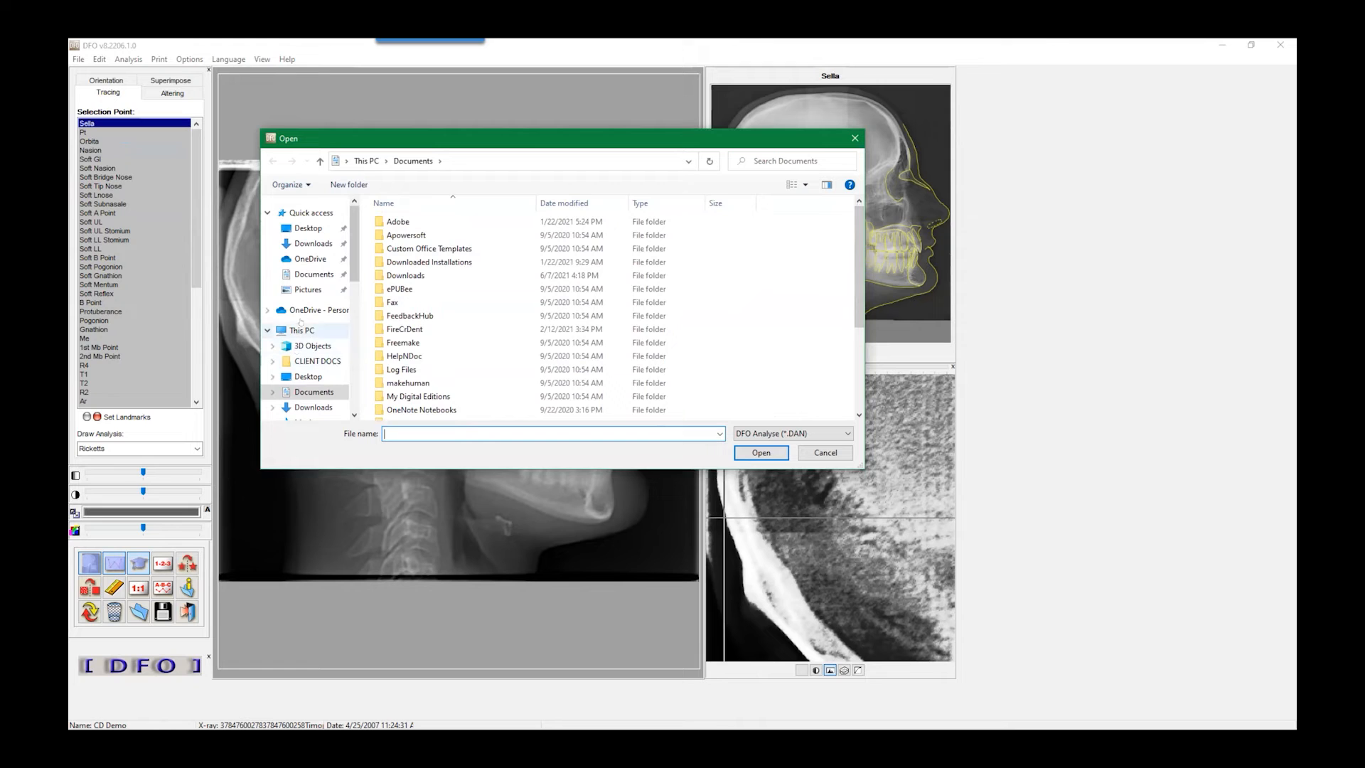
left_click(310, 259)
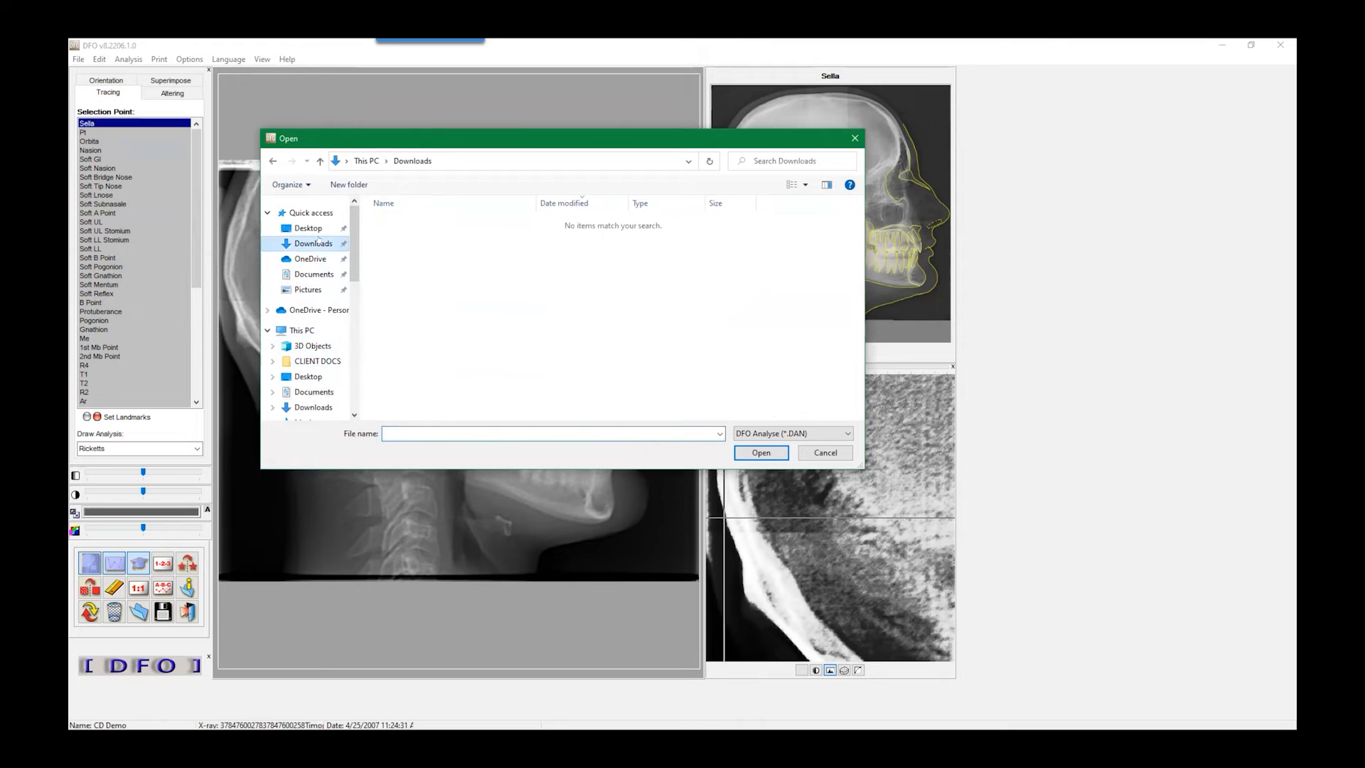
left_click(318, 275)
left_click(318, 290)
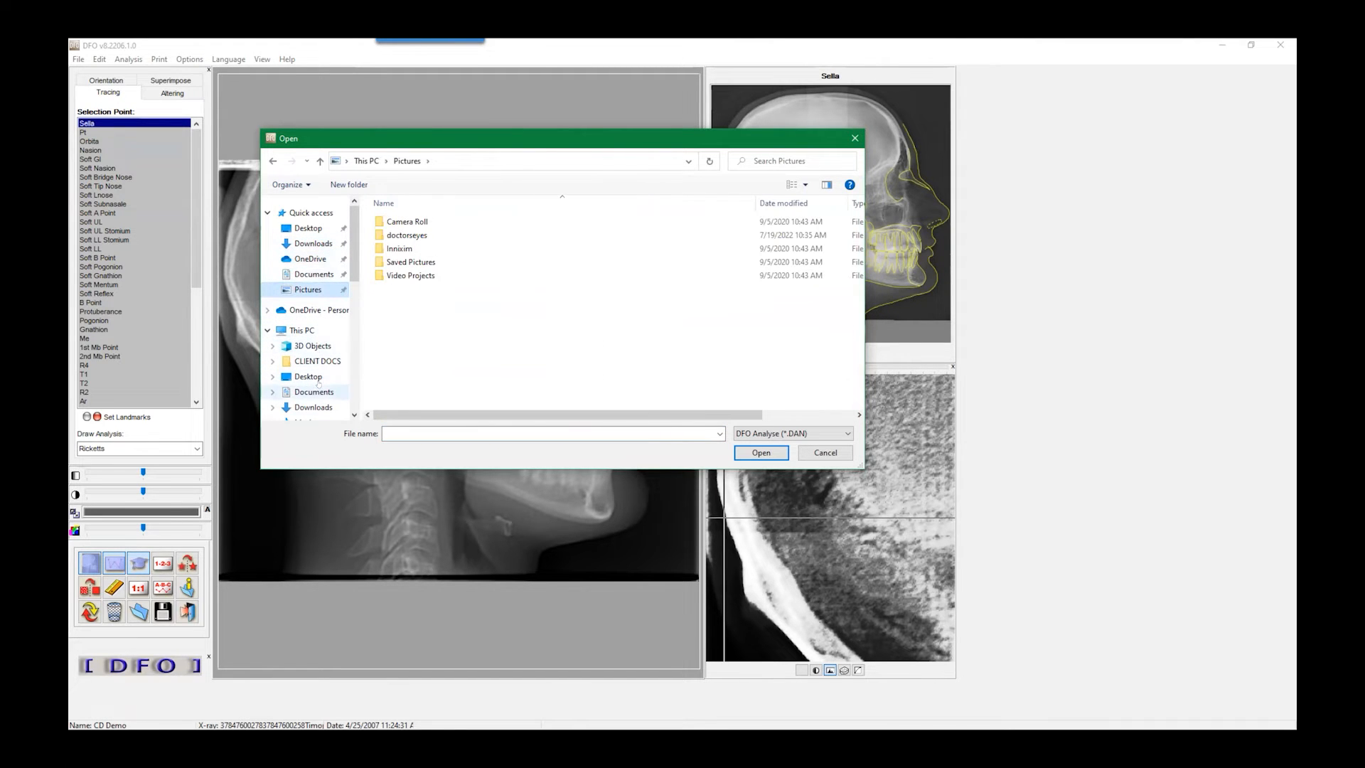
left_click(317, 387)
left_click(319, 365)
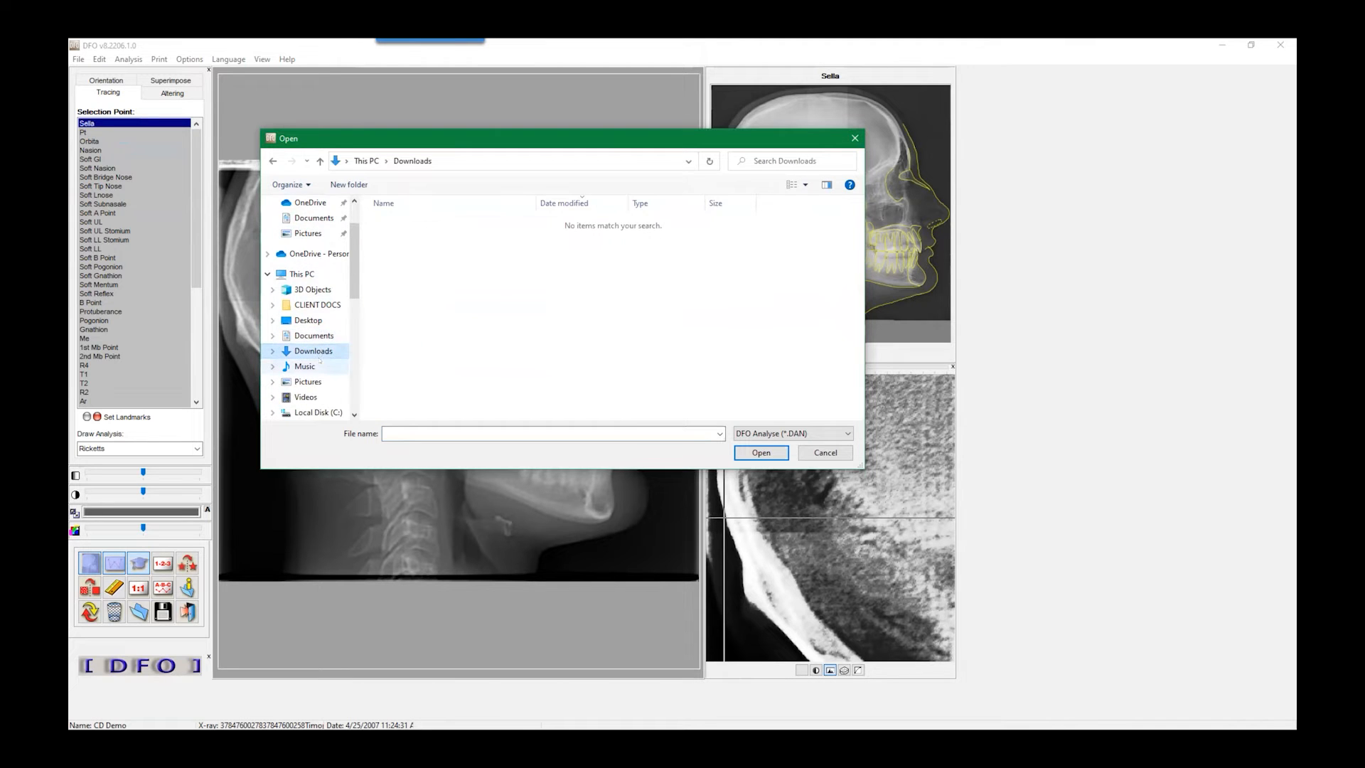
scroll(320, 361, "up", 2)
left_click(319, 361)
scroll(322, 371, "down", 2)
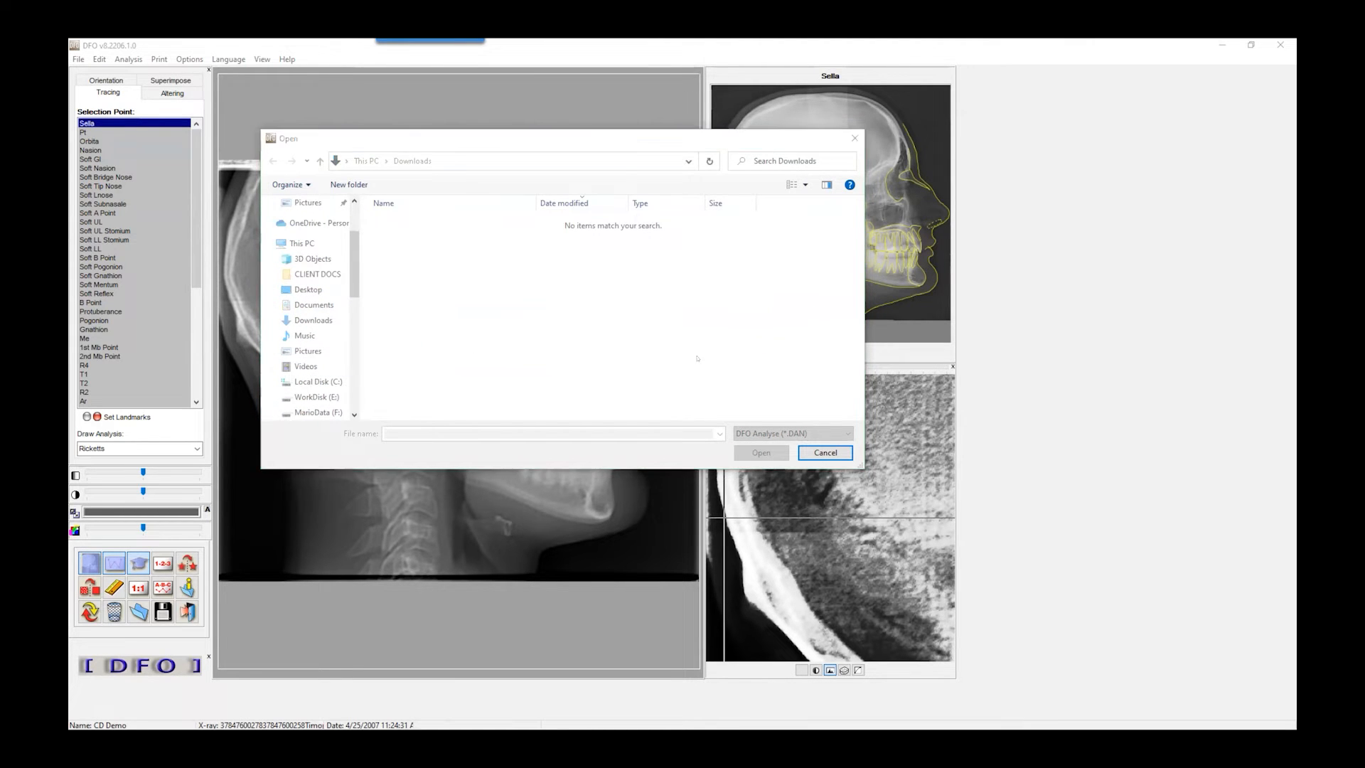
left_click(628, 388)
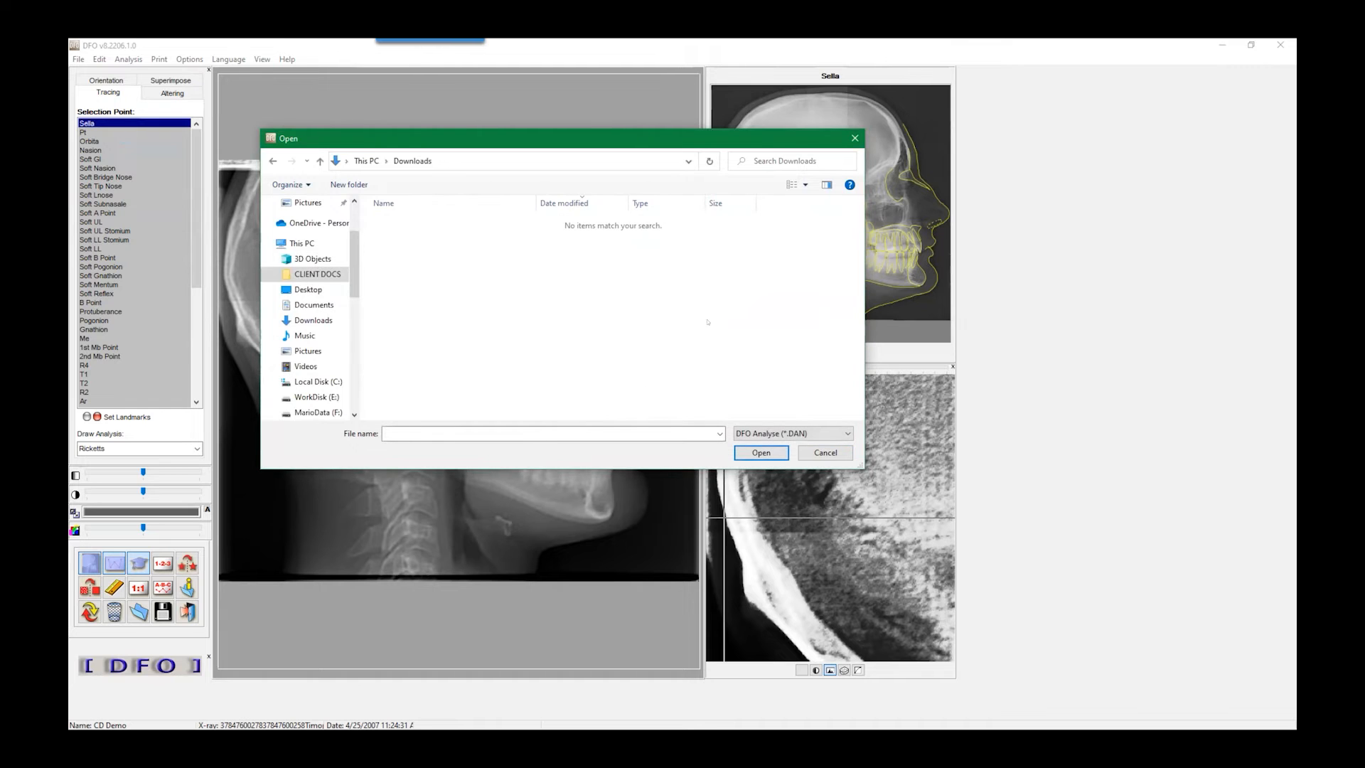
- Import the analysis file U Montreal.DAN from the AAA folder on drive F
left_click(847, 433)
left_click(847, 433)
left_click(356, 402)
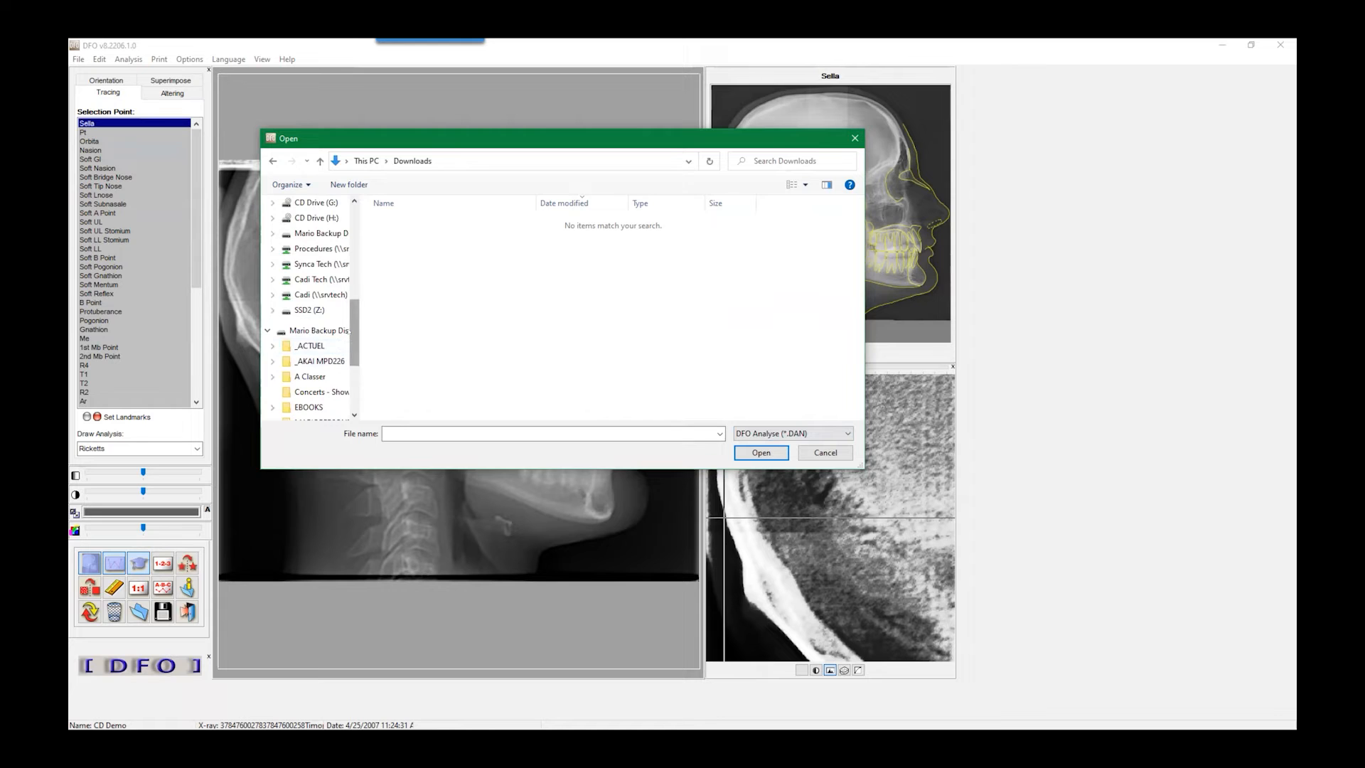
scroll(348, 300, "up", 2)
left_click(326, 296)
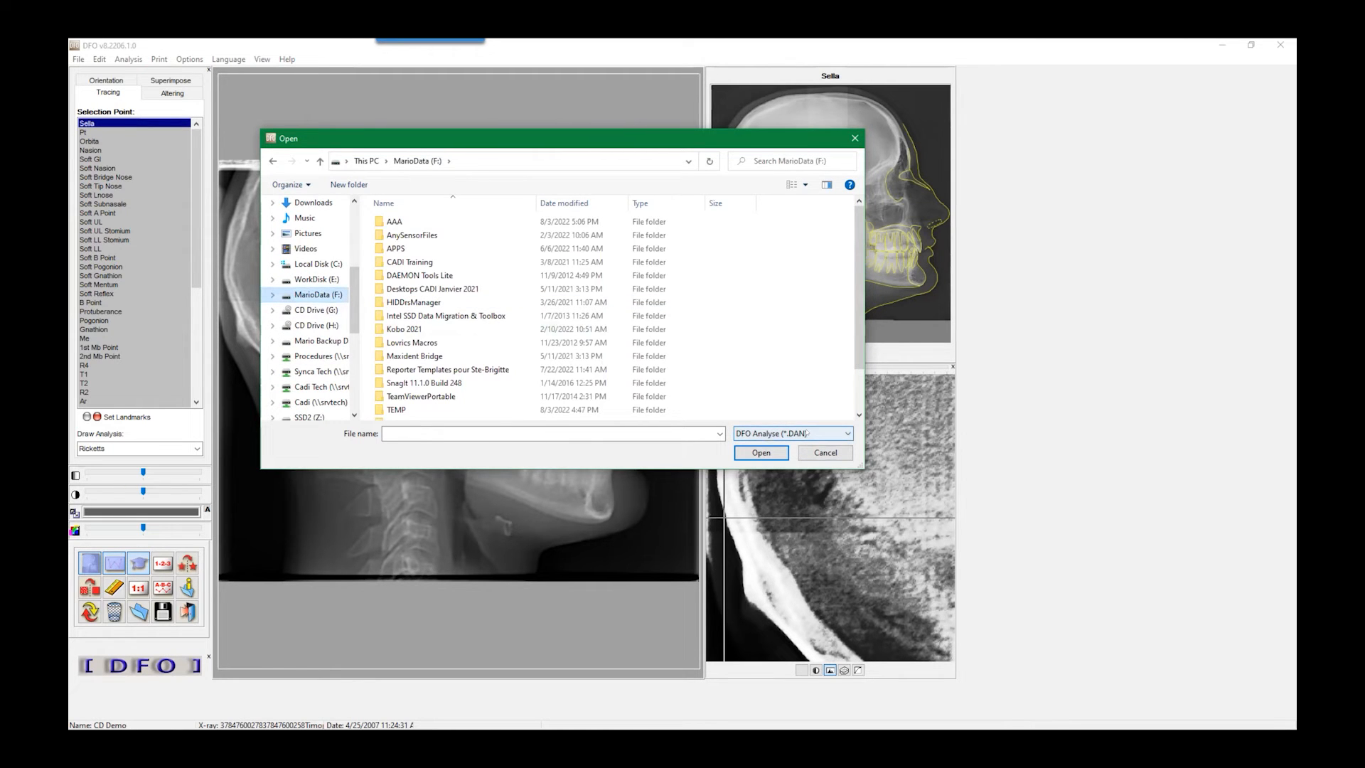
left_click(273, 296)
left_click(307, 217)
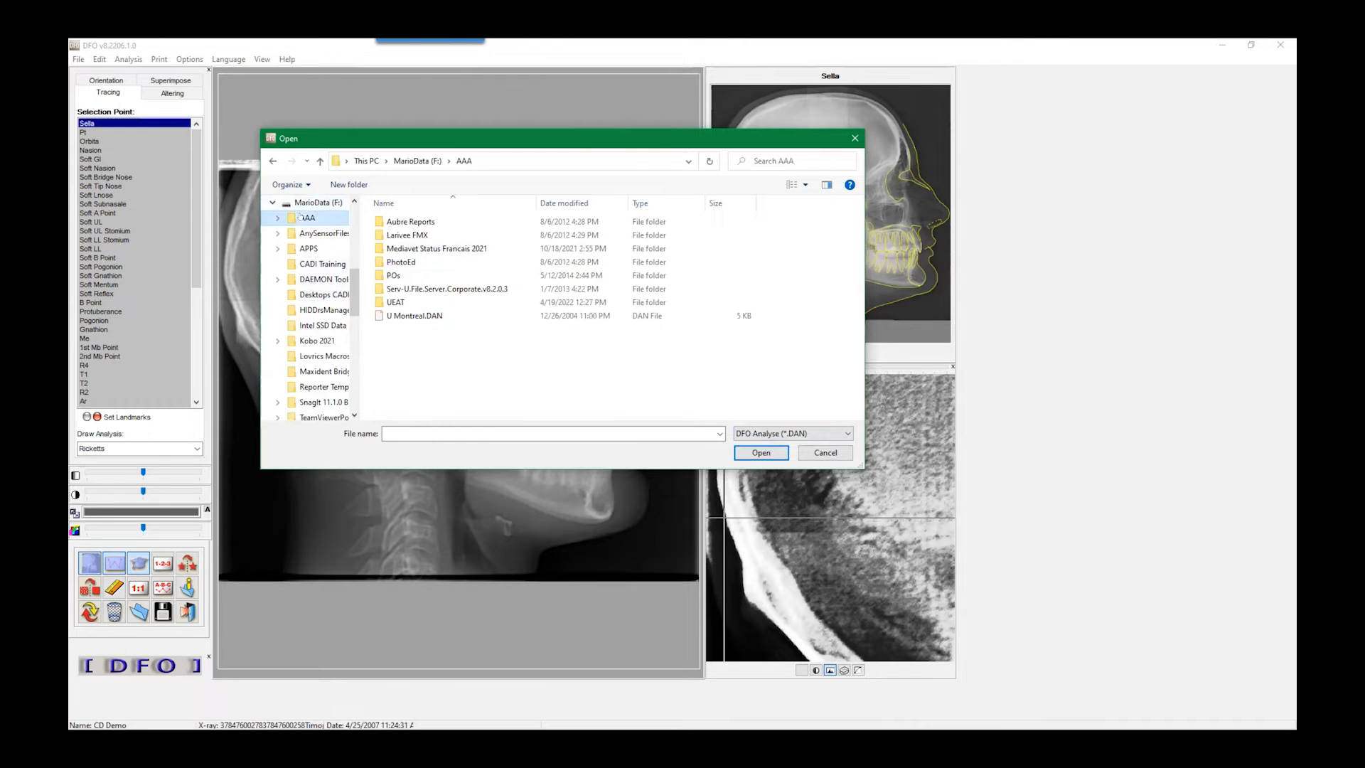
left_click(379, 318)
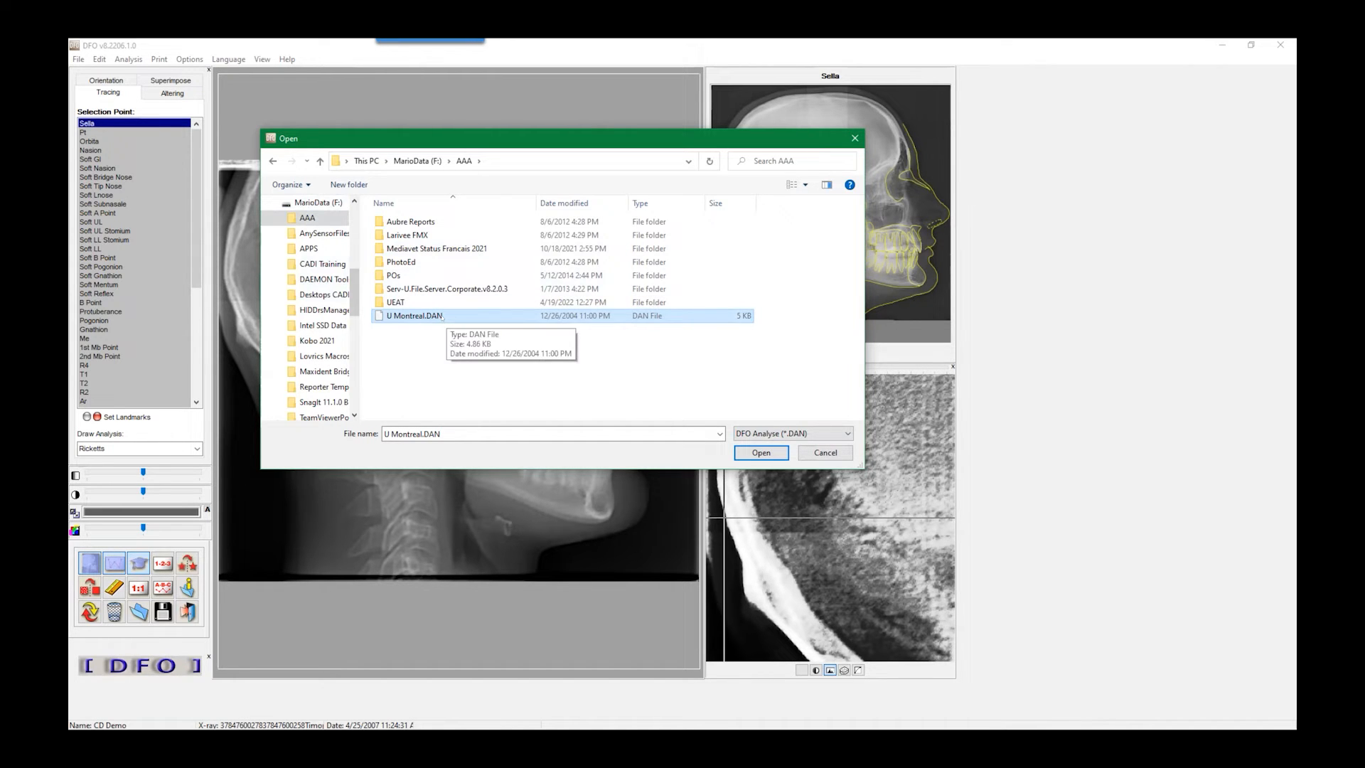
left_click(761, 453)
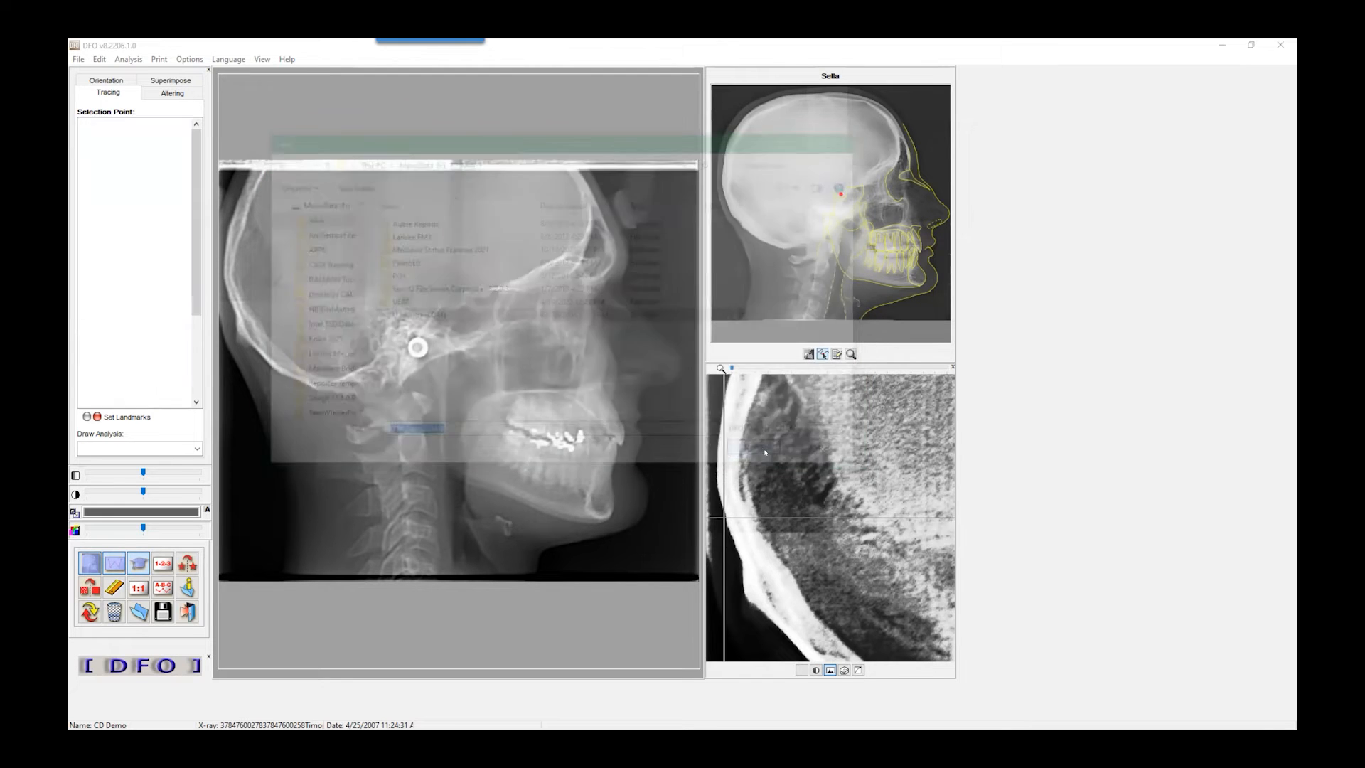
- Enable the U Montreal analysis and review the tracing landmark list and the selected analyses
left_click(129, 60)
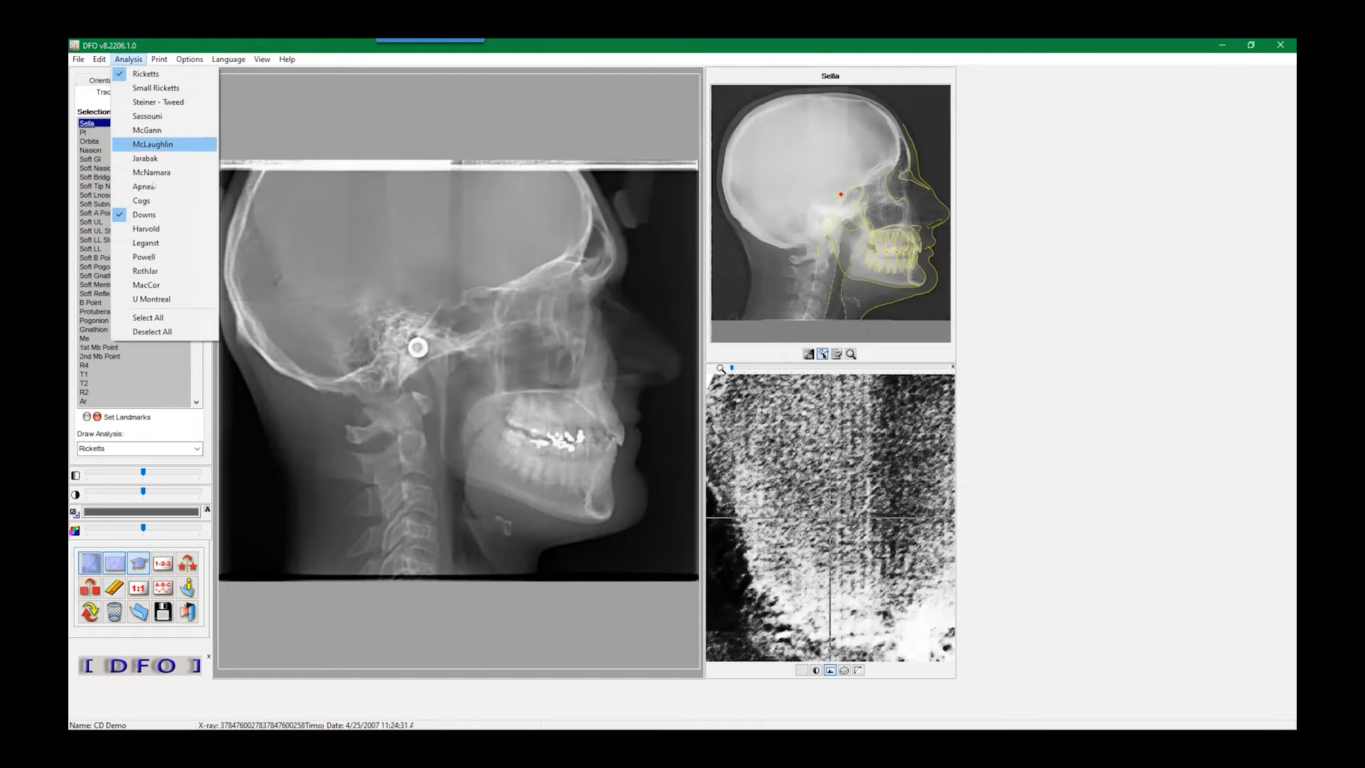
left_click(164, 299)
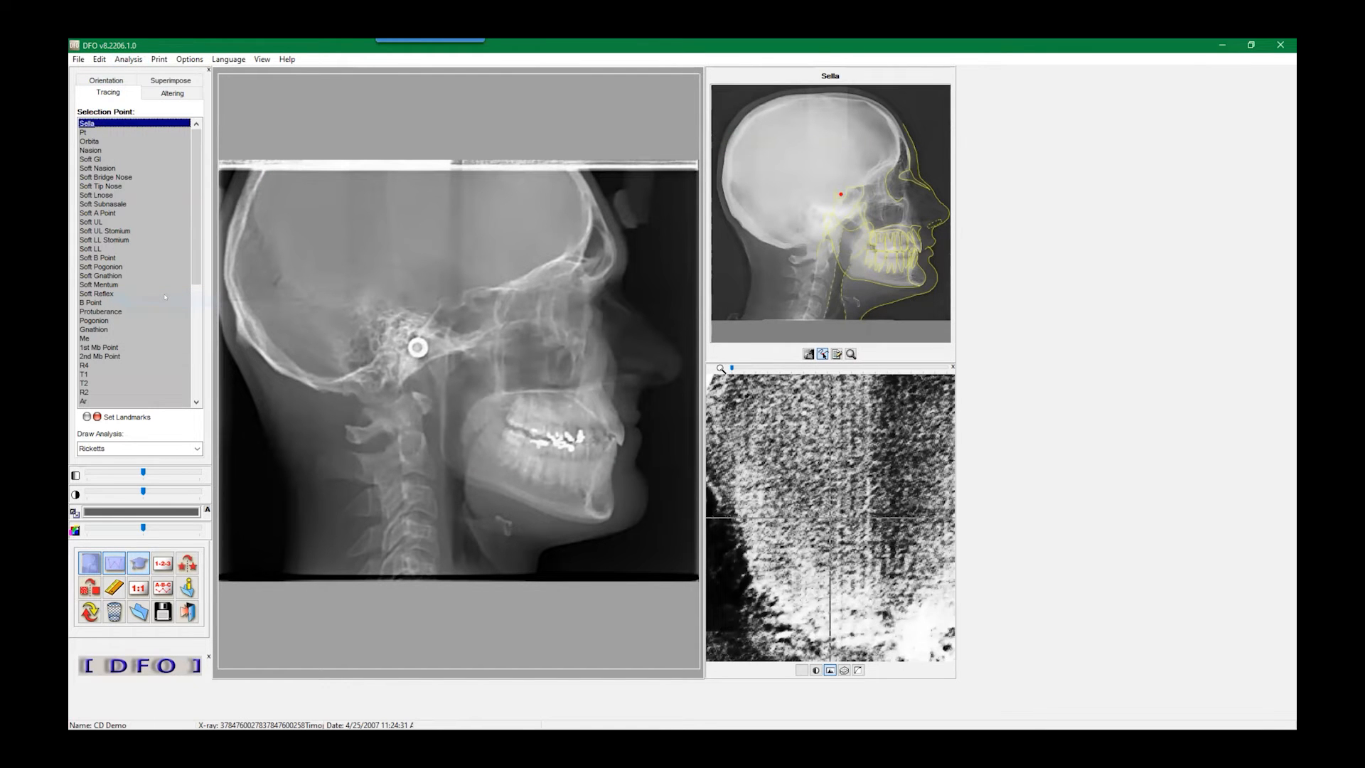
left_click_drag(196, 206, 196, 319)
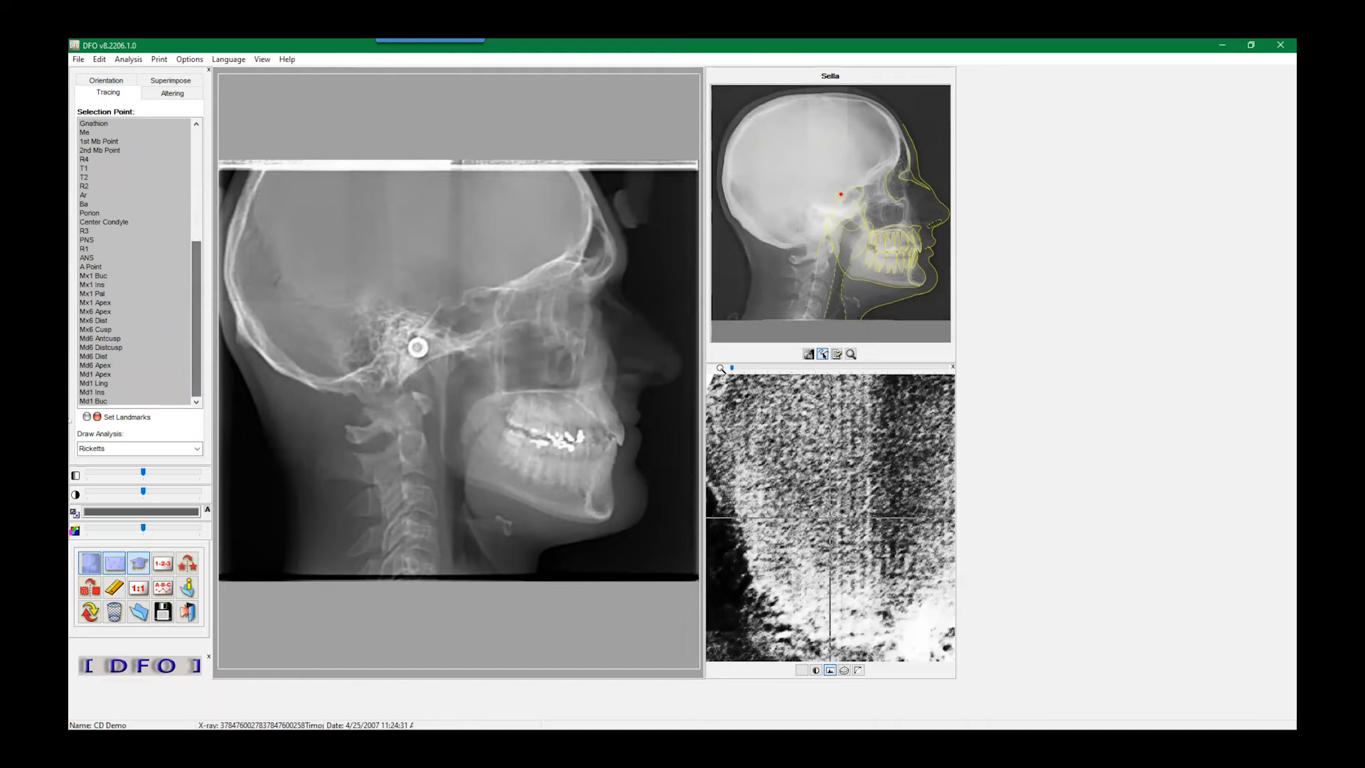
left_click_drag(198, 261, 202, 147)
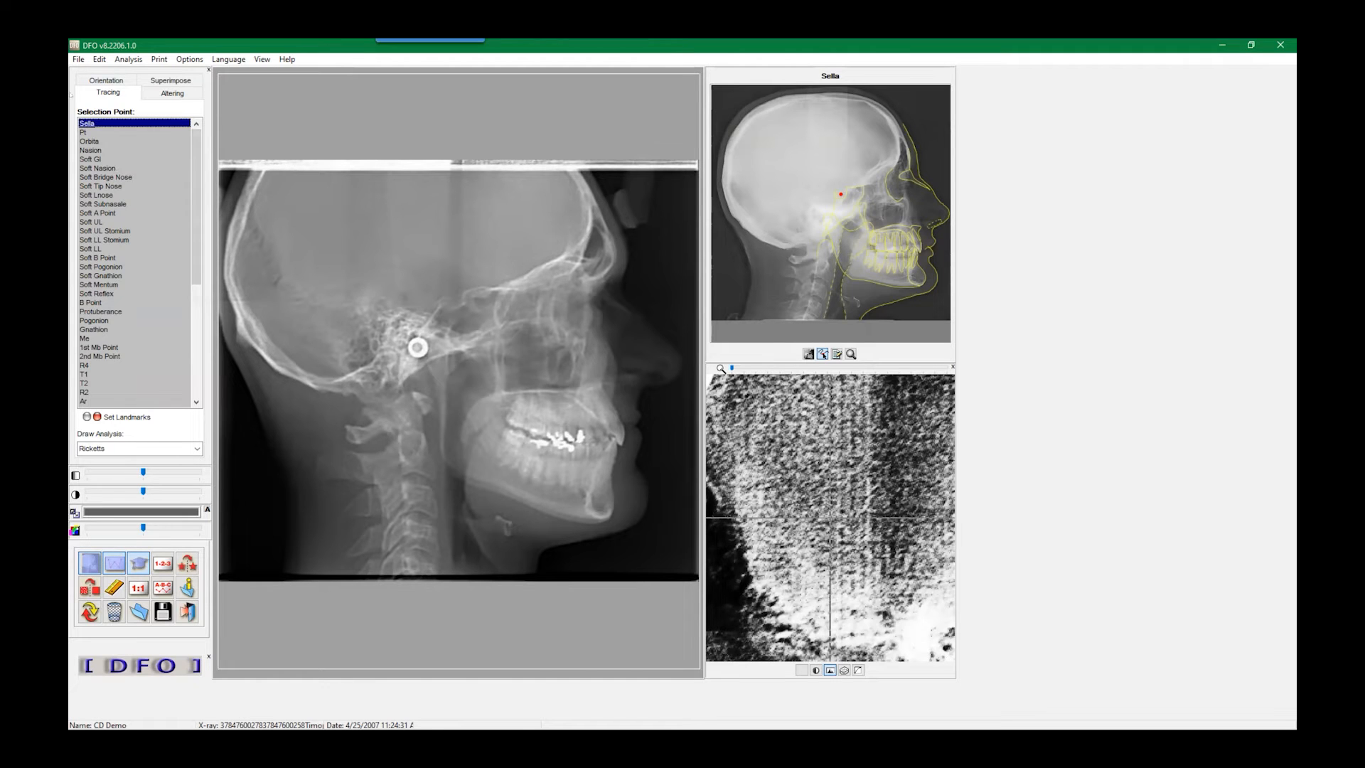
left_click(139, 60)
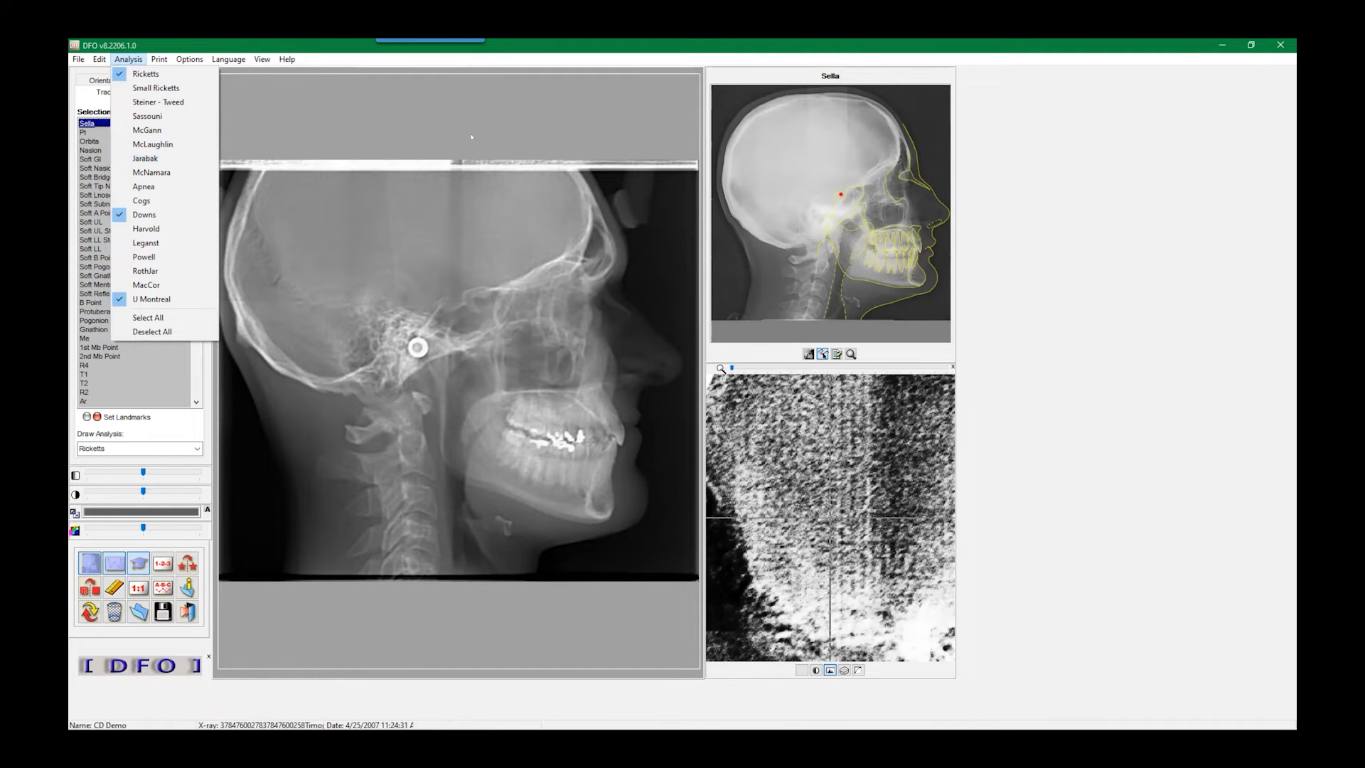
key("Escape")
key("Escape")
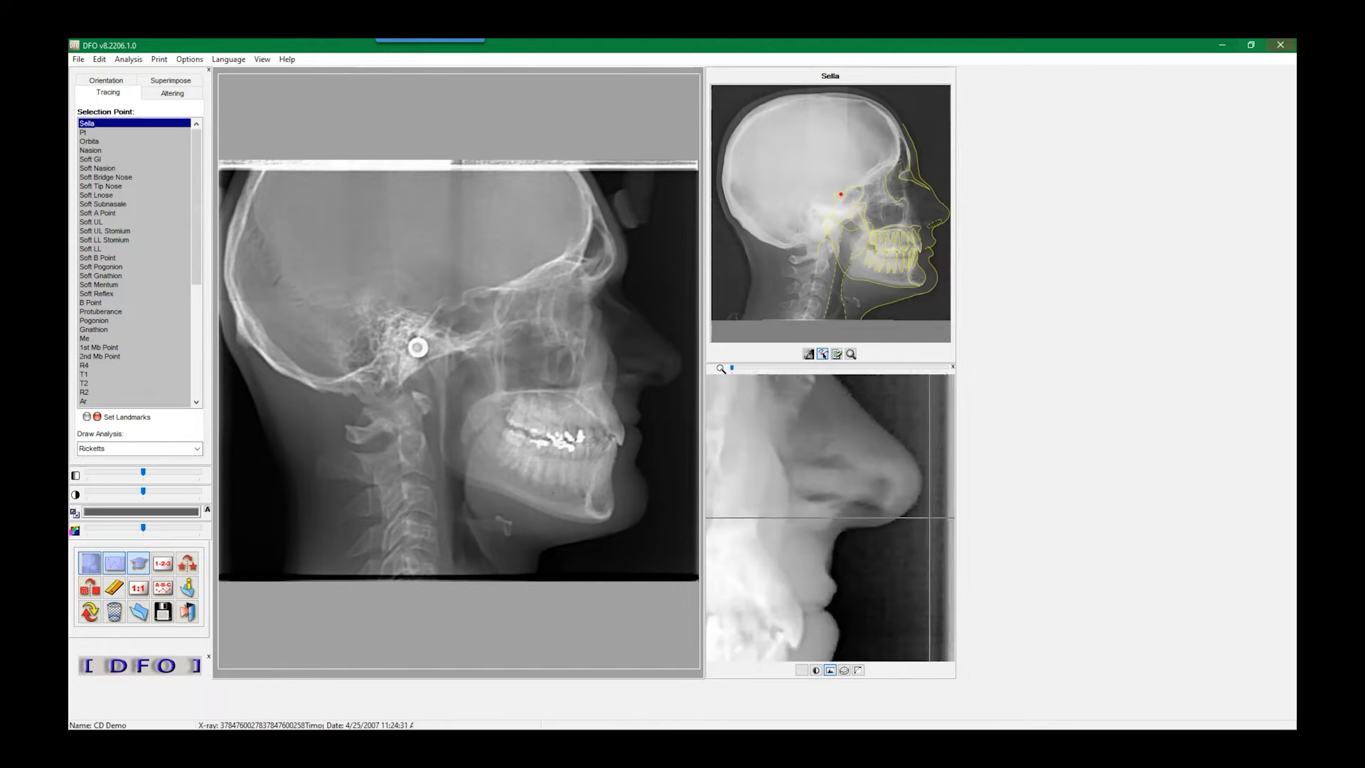
- Minimize DFO, switch to Chrome, and open the cadi.net website in a maximized window
left_click(1222, 45)
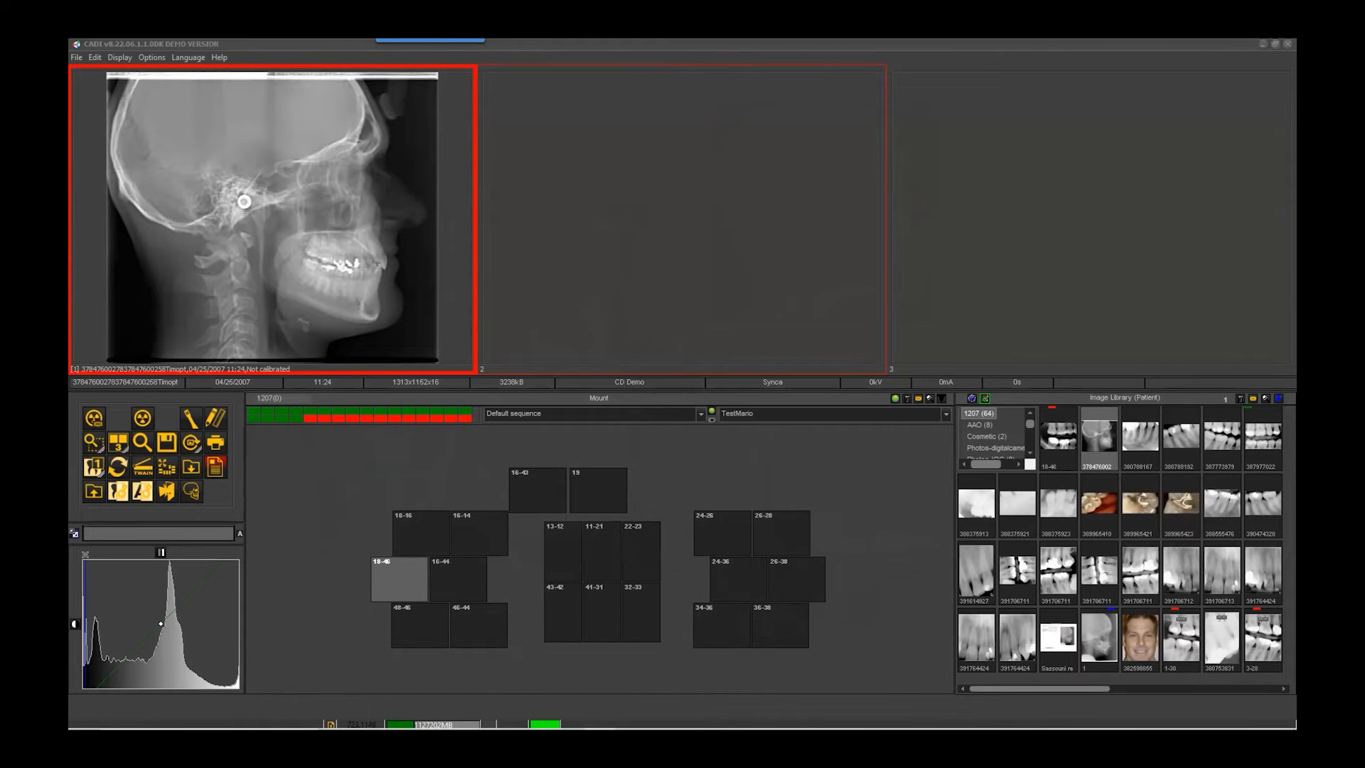
key("alt+Tab")
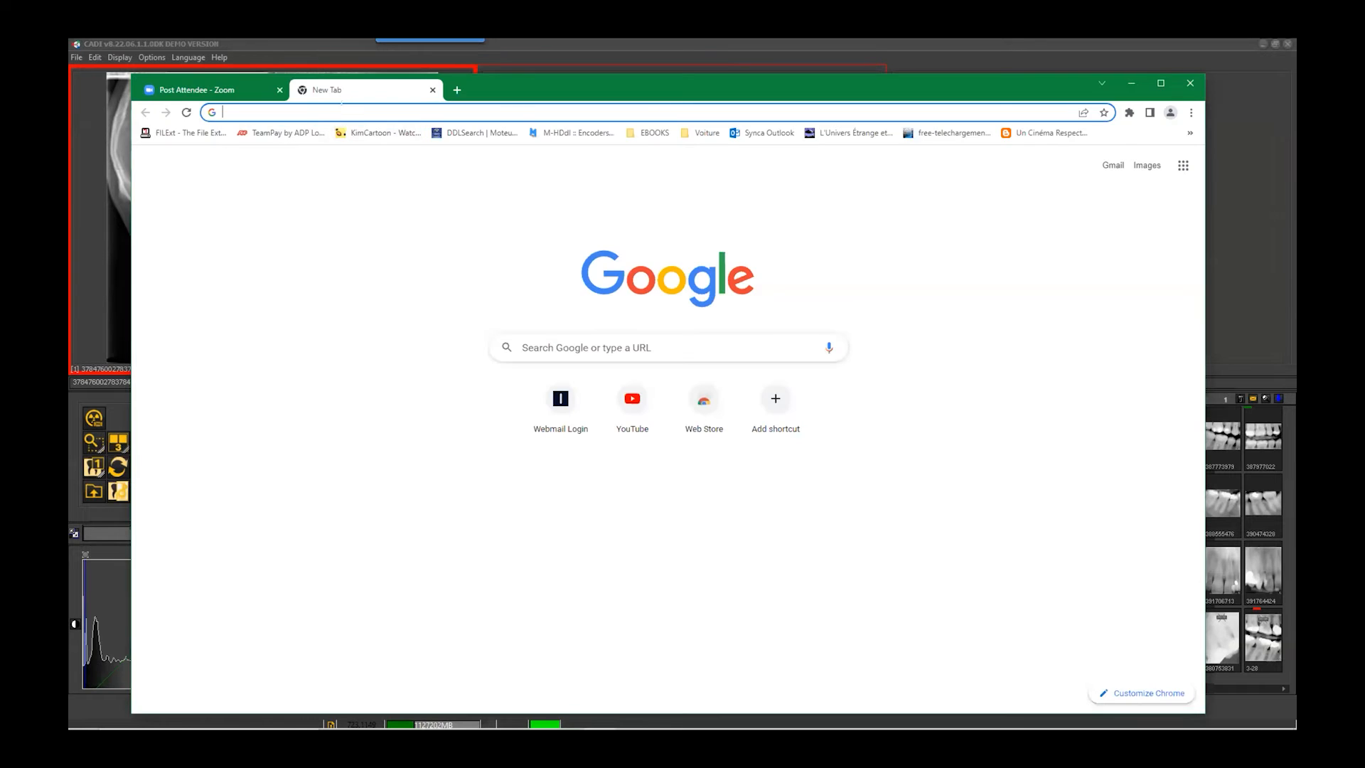
type("cadi.net")
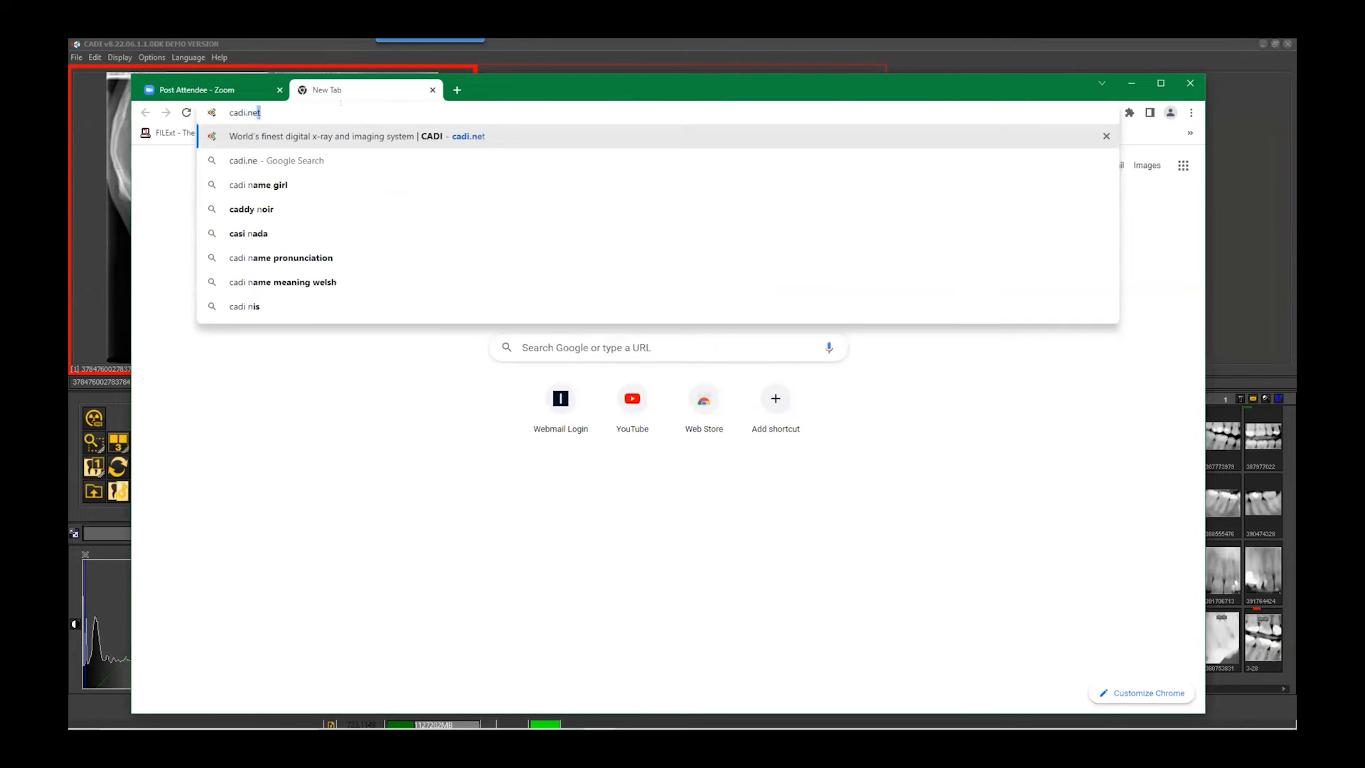
key("Return")
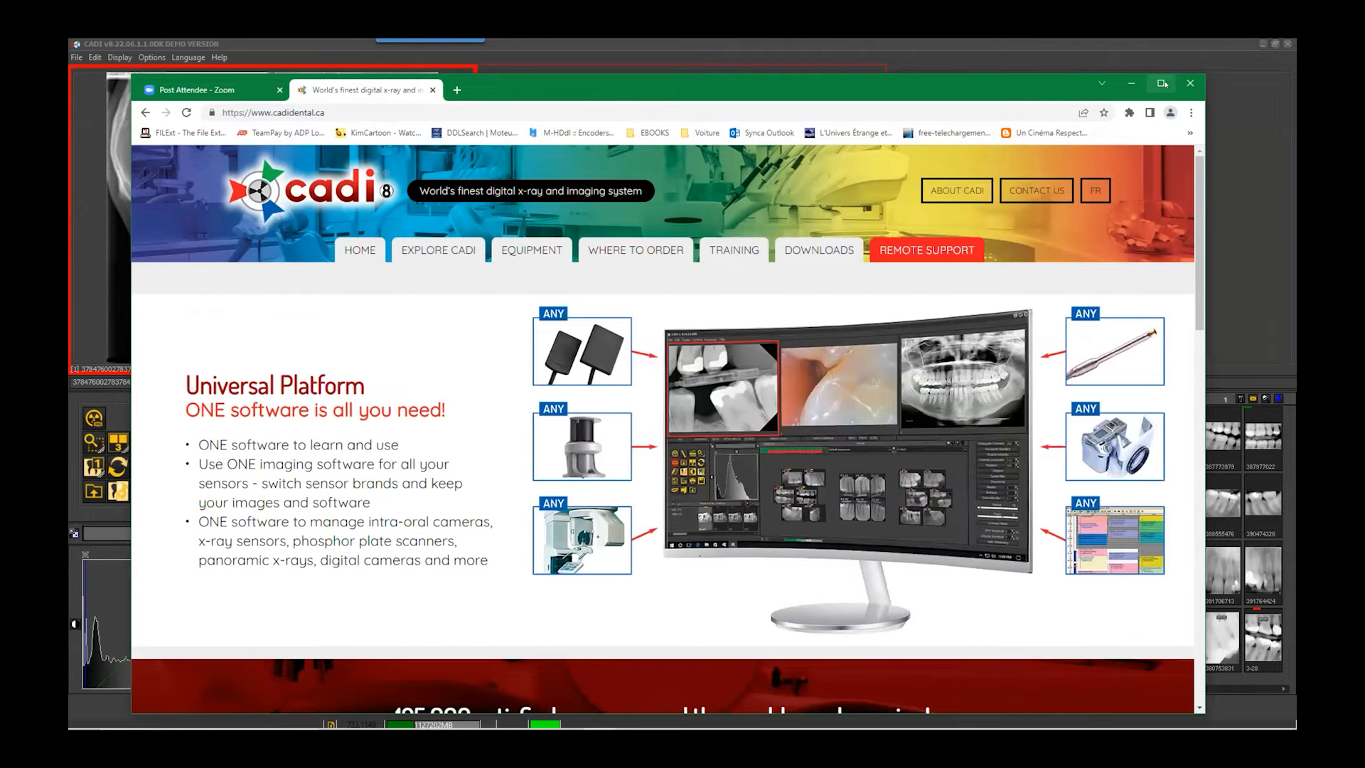
left_click(1161, 83)
mouse_move(586, 226)
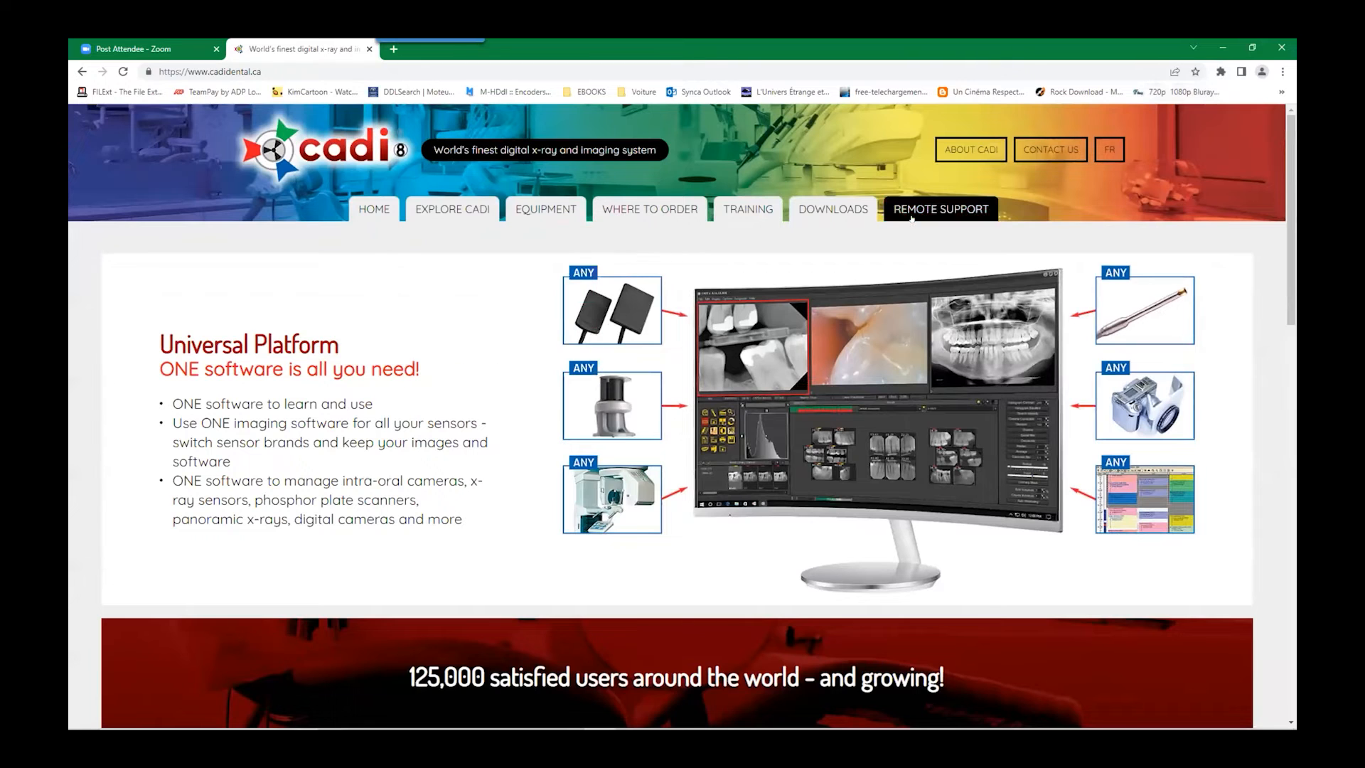
- Open the website's Training page and expand the CADI advanced uses and setting section to show its videos
left_click(731, 209)
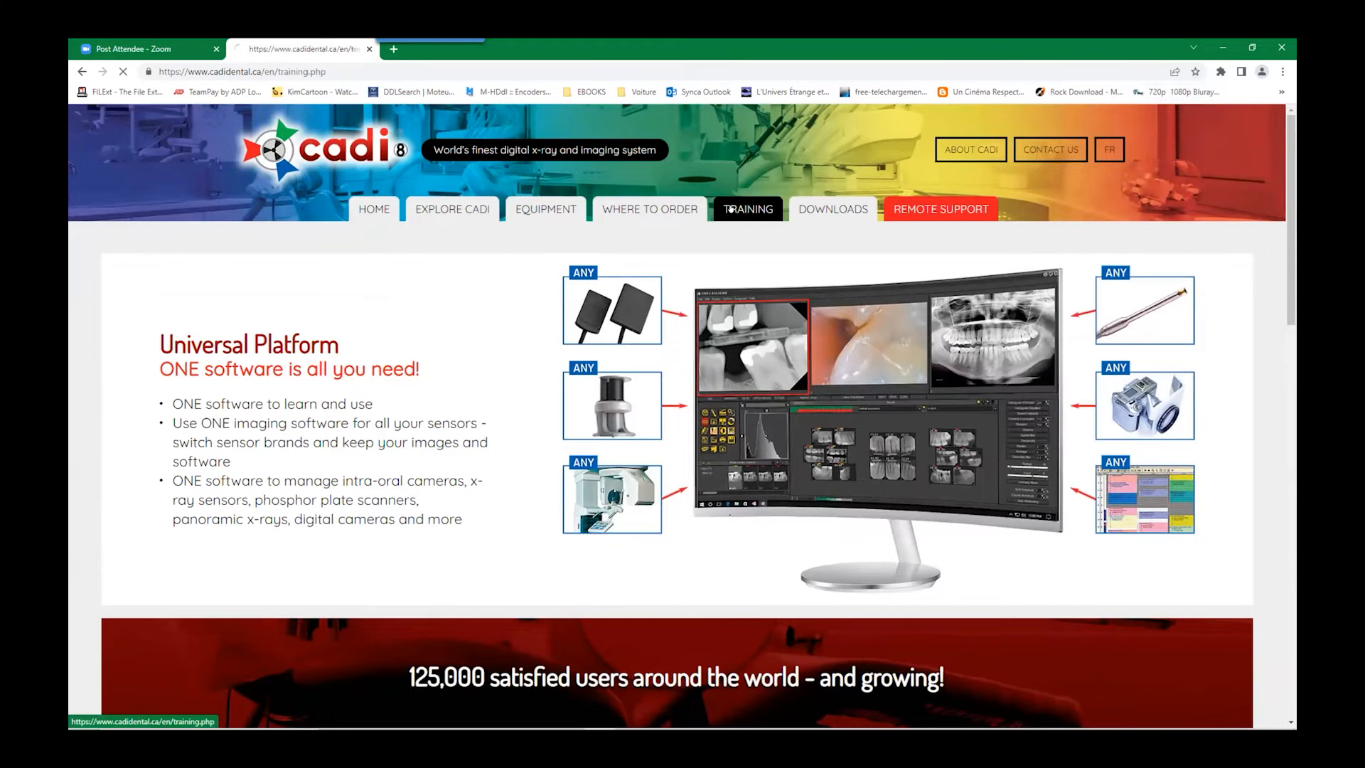
scroll(552, 493, "down", 3)
scroll(552, 494, "down", 5)
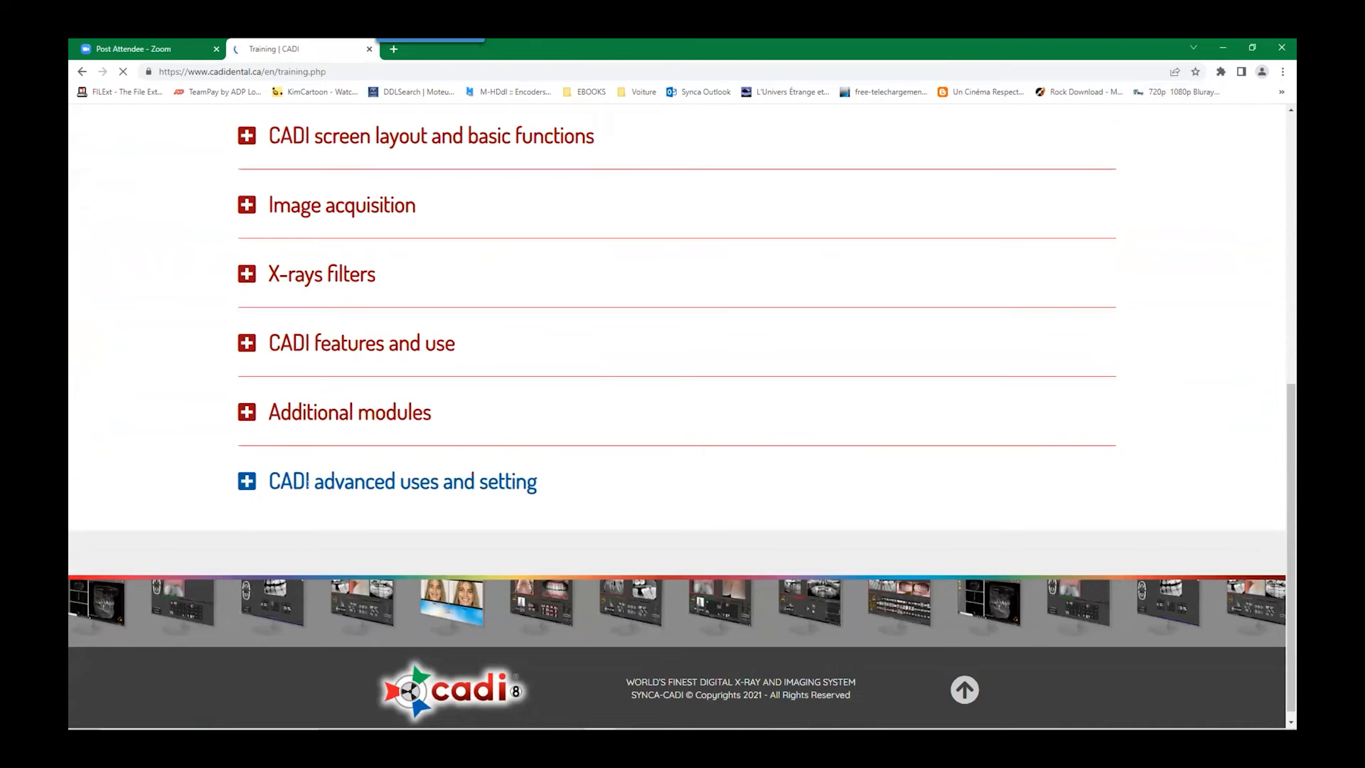
left_click(244, 490)
scroll(358, 484, "down", 3)
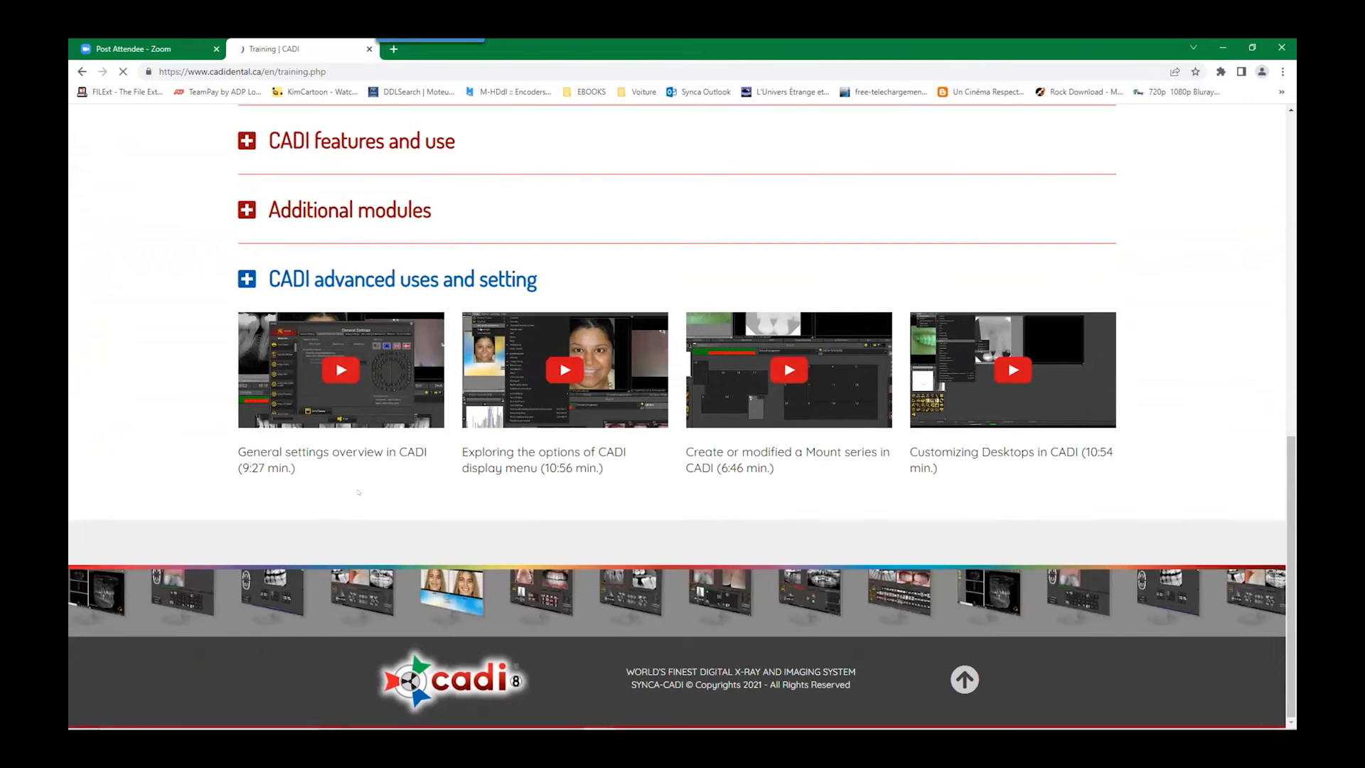
- Open the website's Version & Options page and review the CADI Advanced and CADI Basic feature comparison
scroll(357, 485, "up", 10)
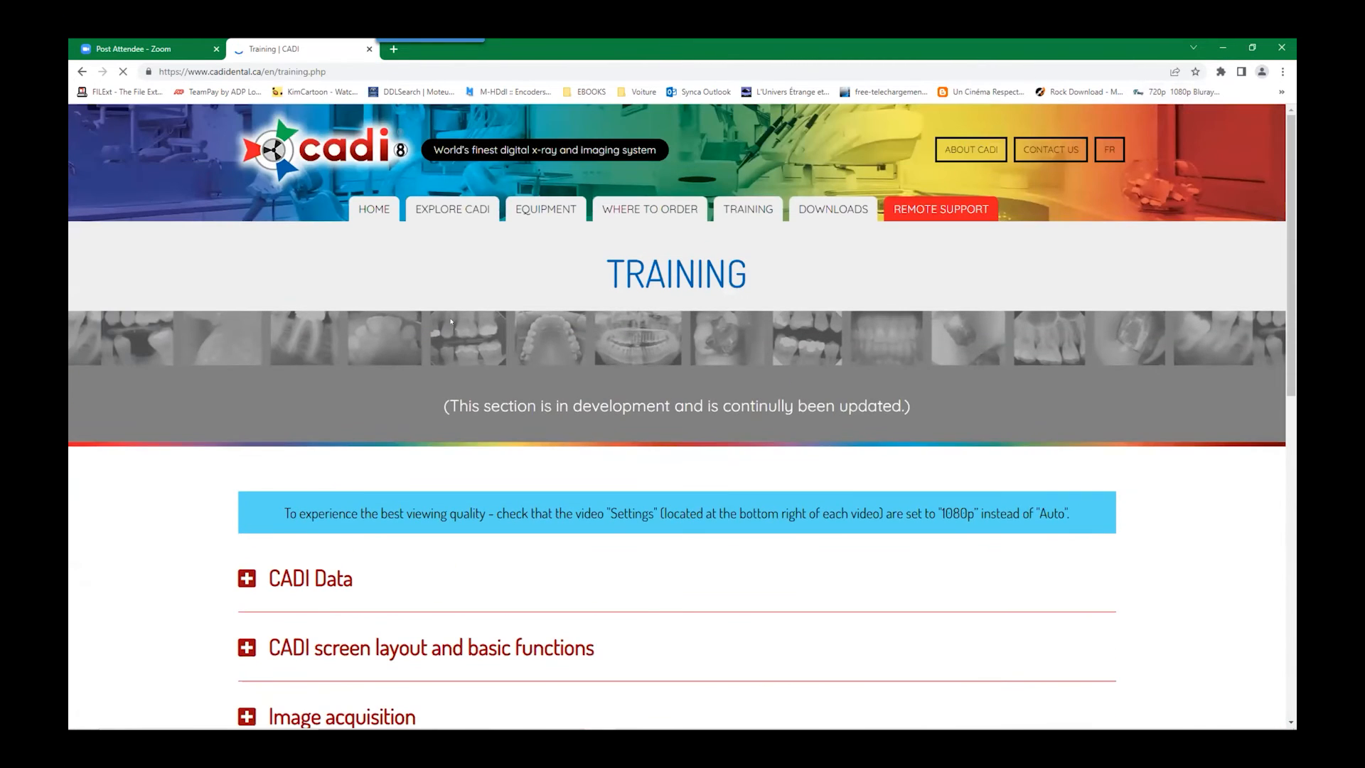
mouse_move(471, 215)
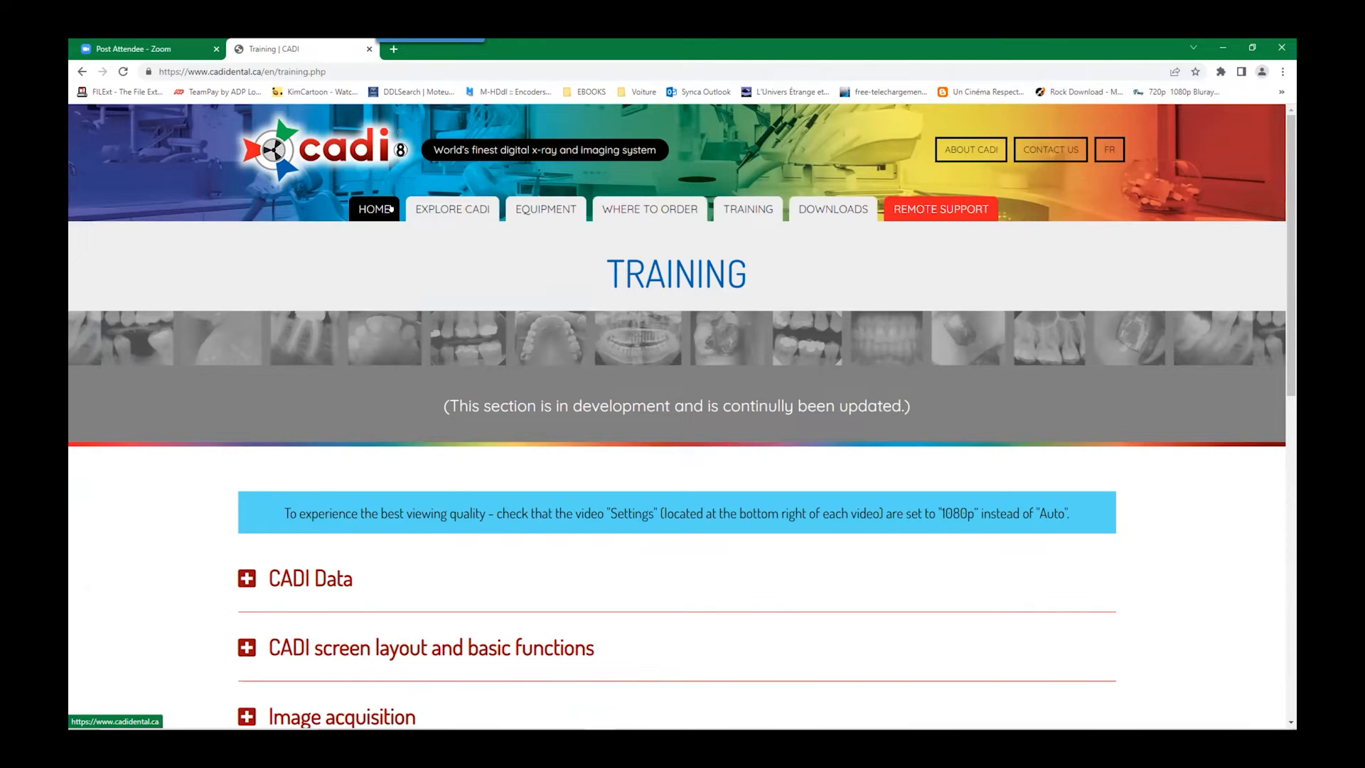
mouse_move(420, 208)
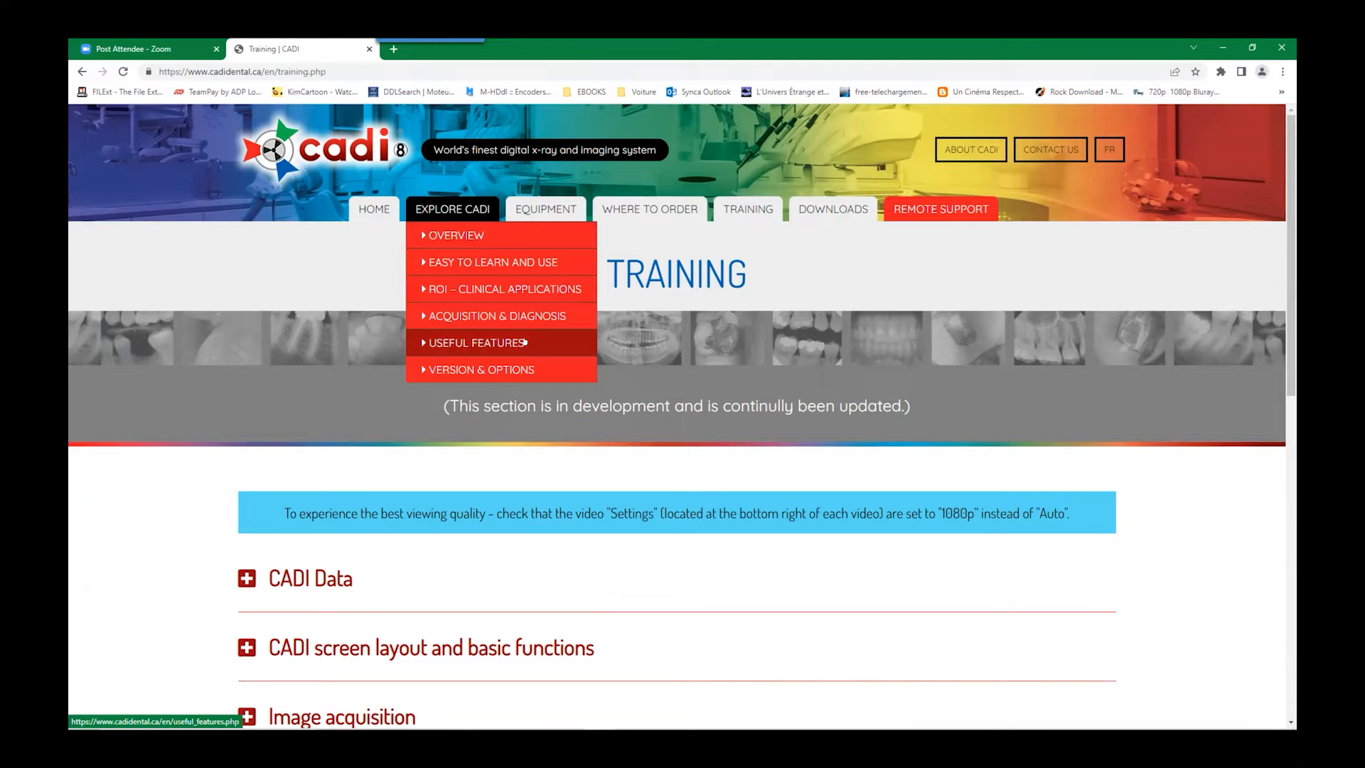
left_click(523, 368)
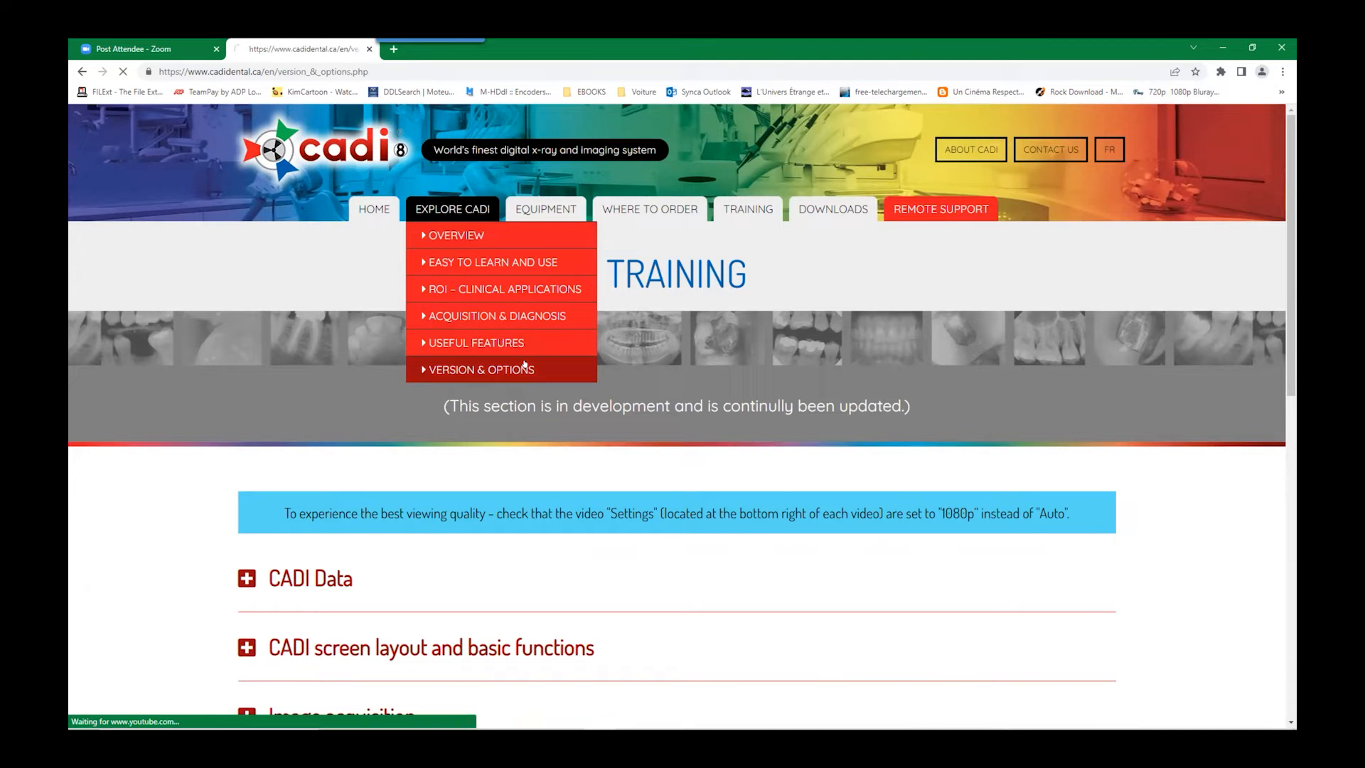
scroll(614, 493, "down", 15)
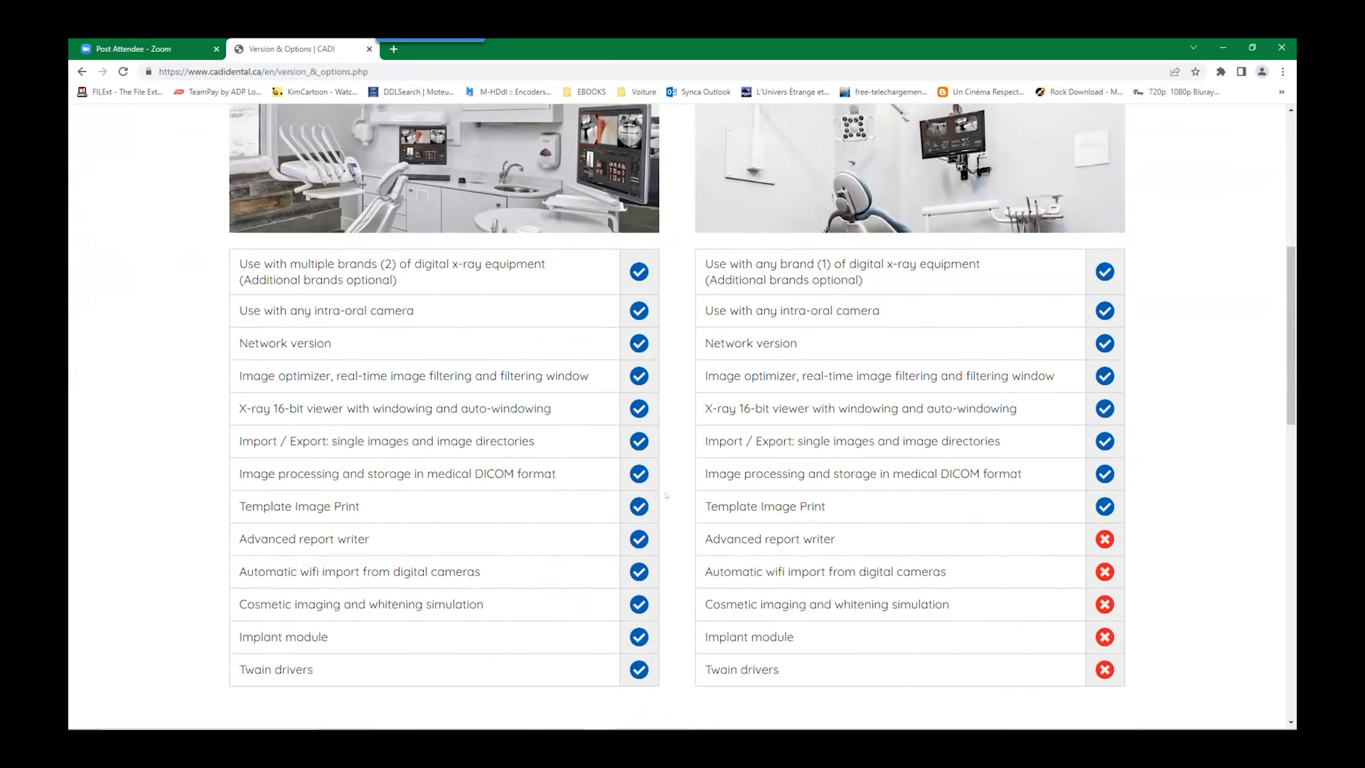
scroll(666, 496, "down", 1)
scroll(569, 483, "up", 2)
- Find the DFO module add-on on the Version & Options page and examine its description
scroll(391, 462, "down", 3)
scroll(390, 463, "down", 3)
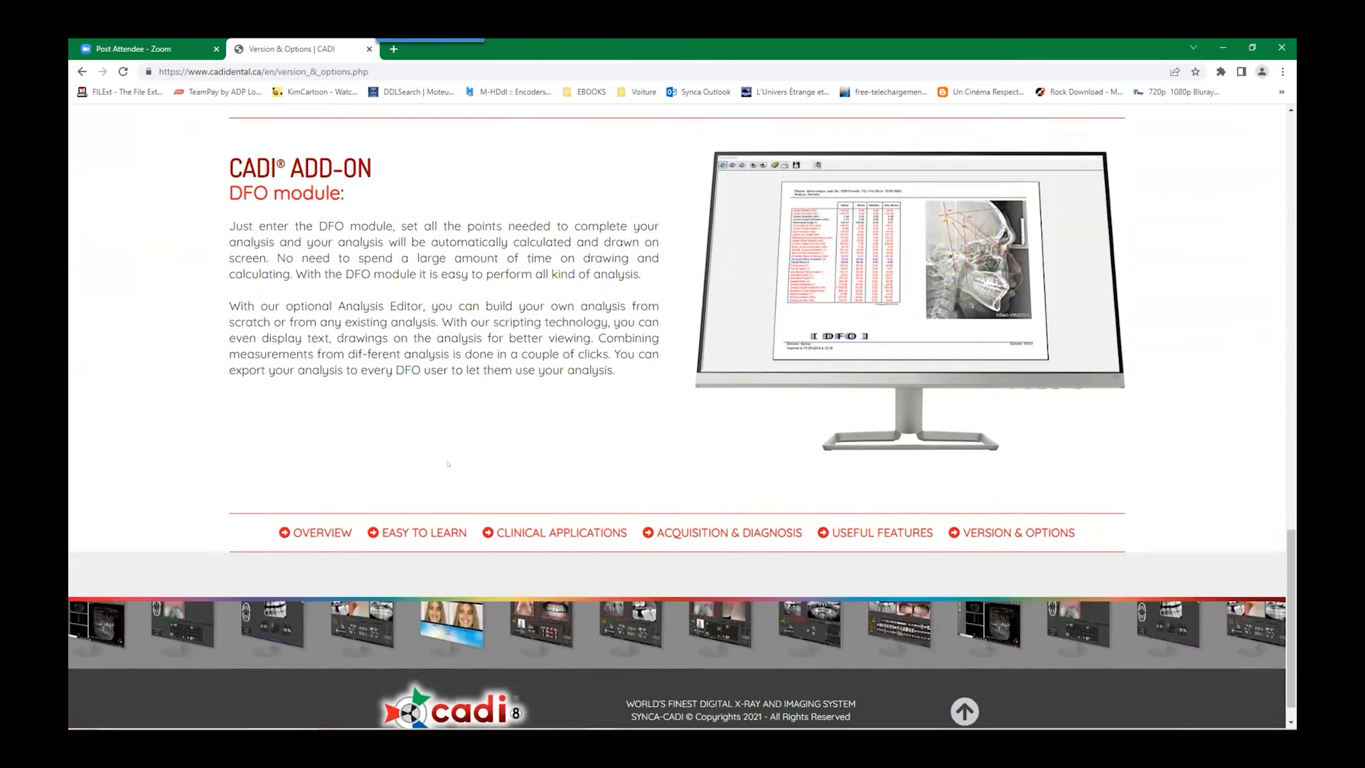
scroll(494, 525, "up", 1)
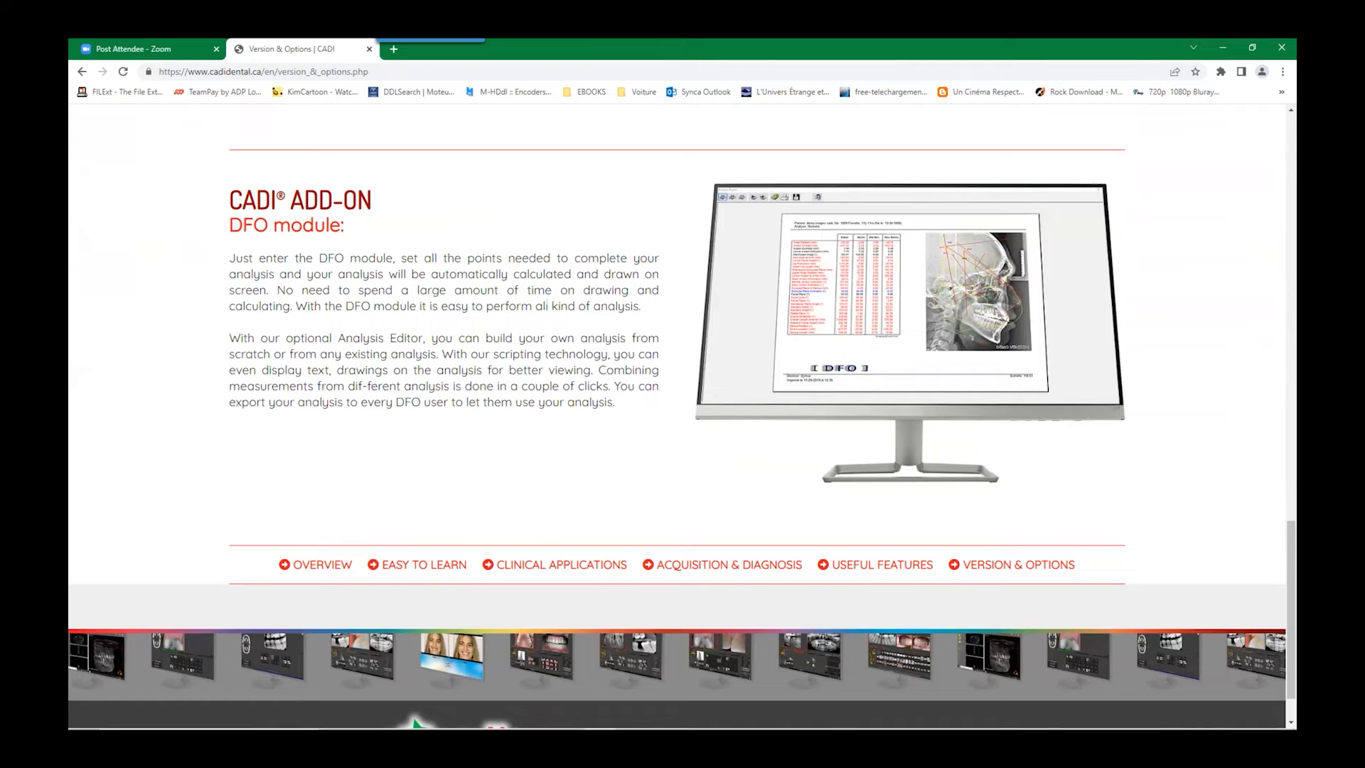
left_click_drag(225, 197, 613, 430)
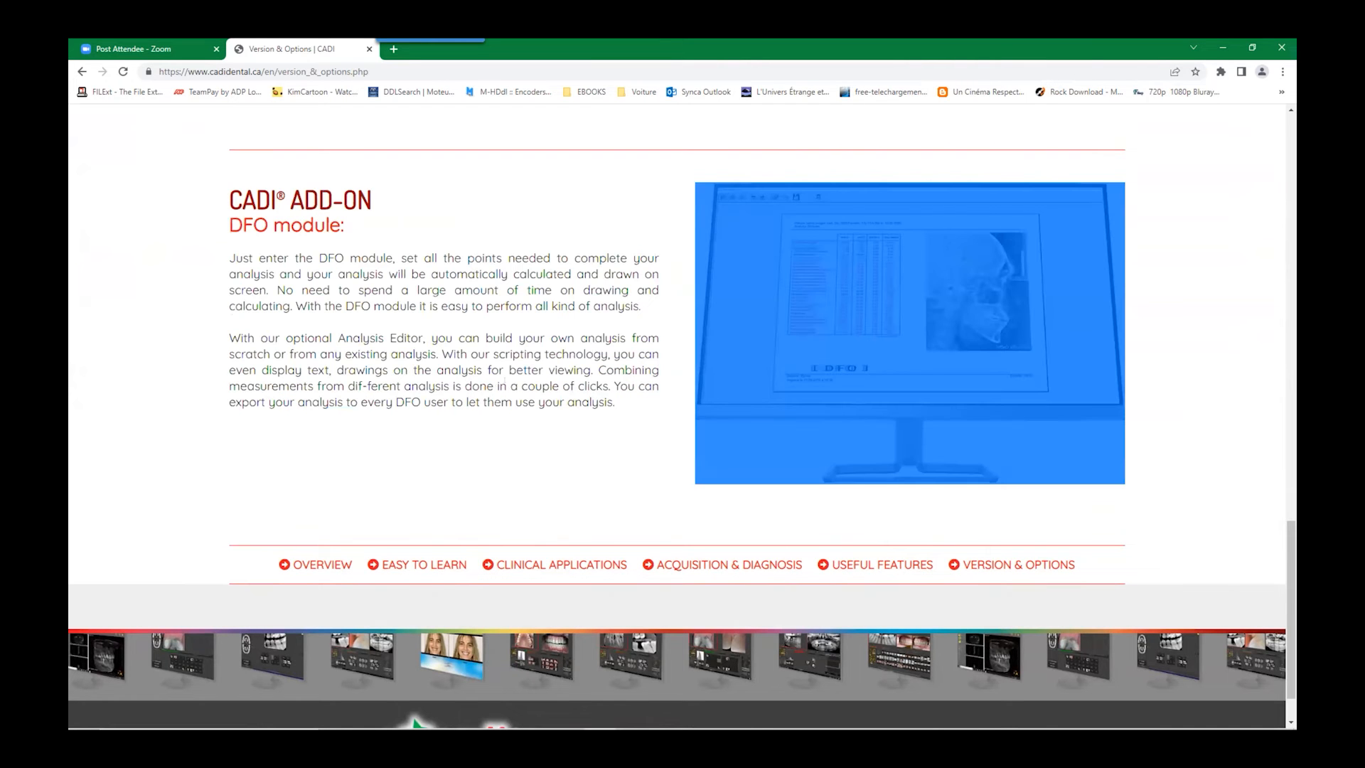
double_click(464, 402)
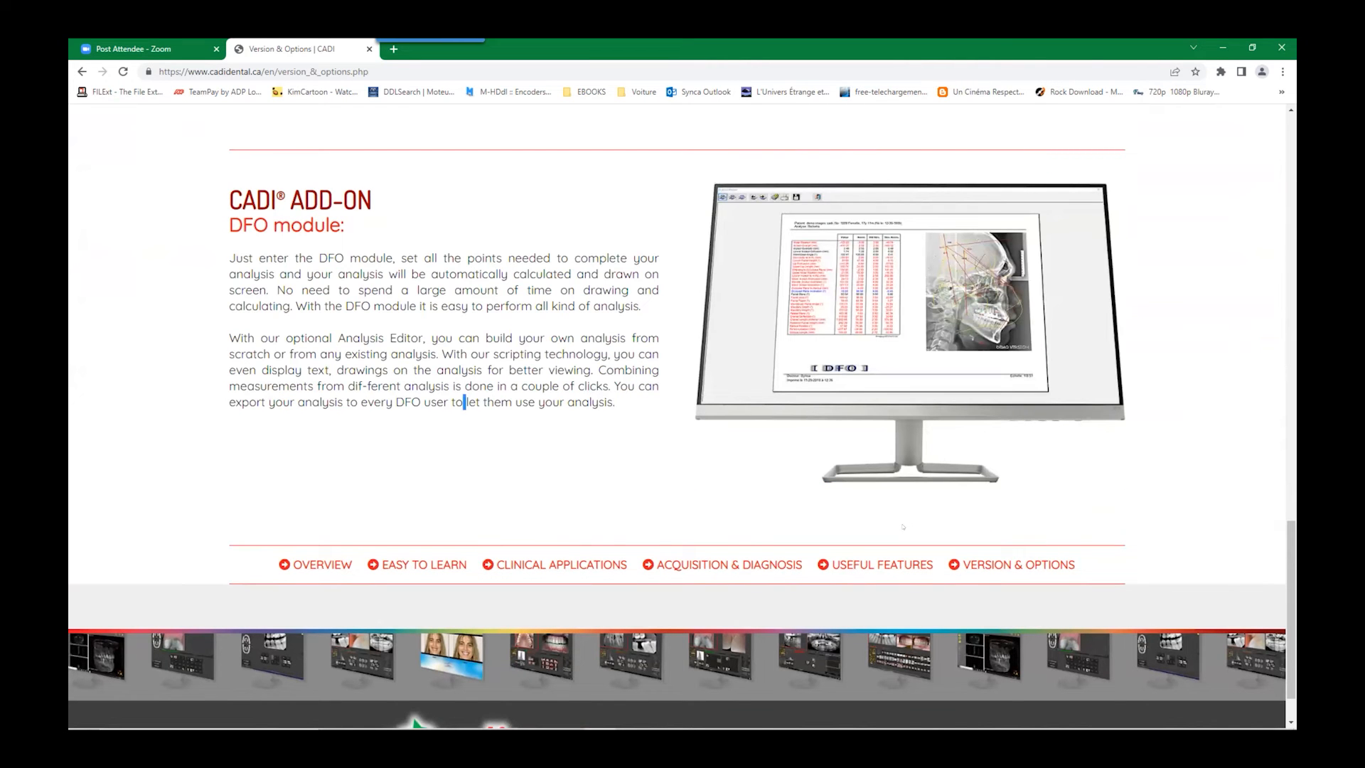
- Return to the Training page and expand the CADI features and use section to look through its videos
scroll(903, 527, "up", 20)
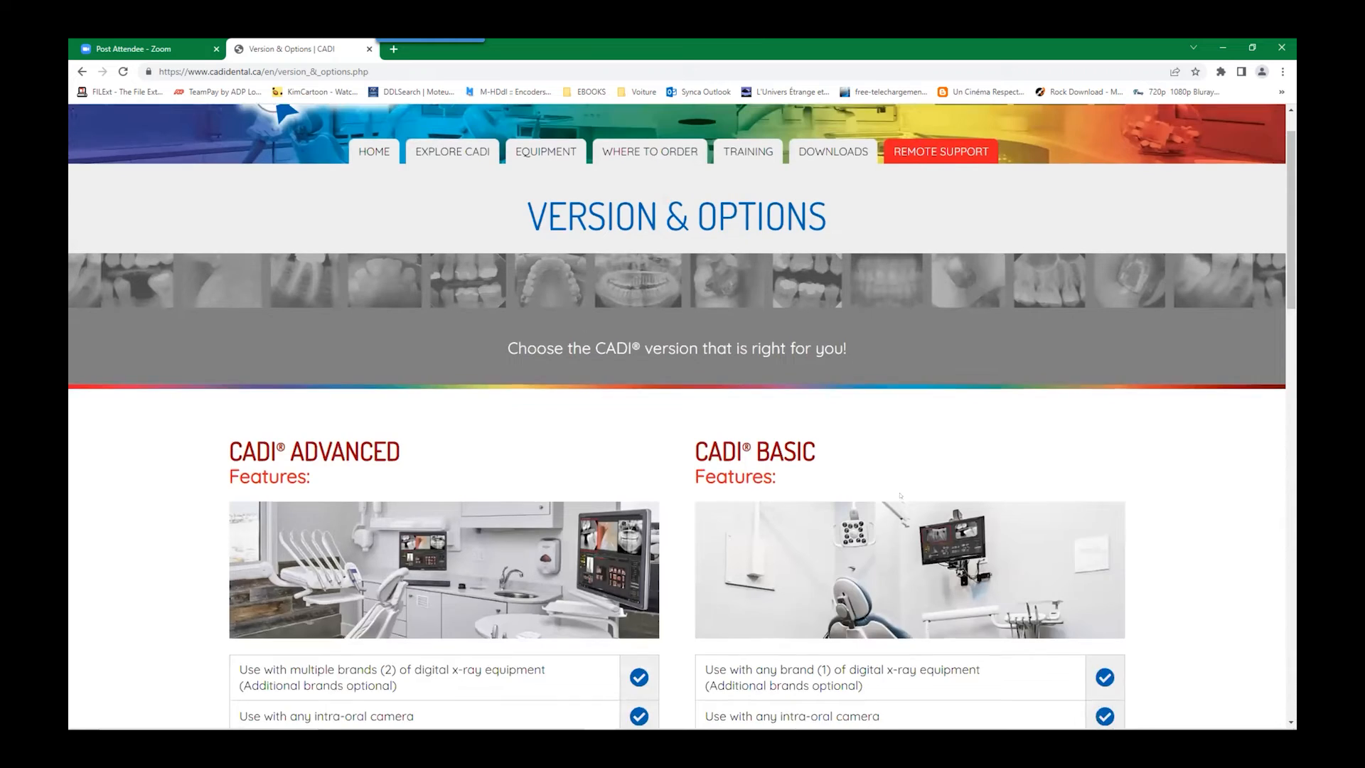
scroll(900, 495, "up", 1)
left_click(748, 209)
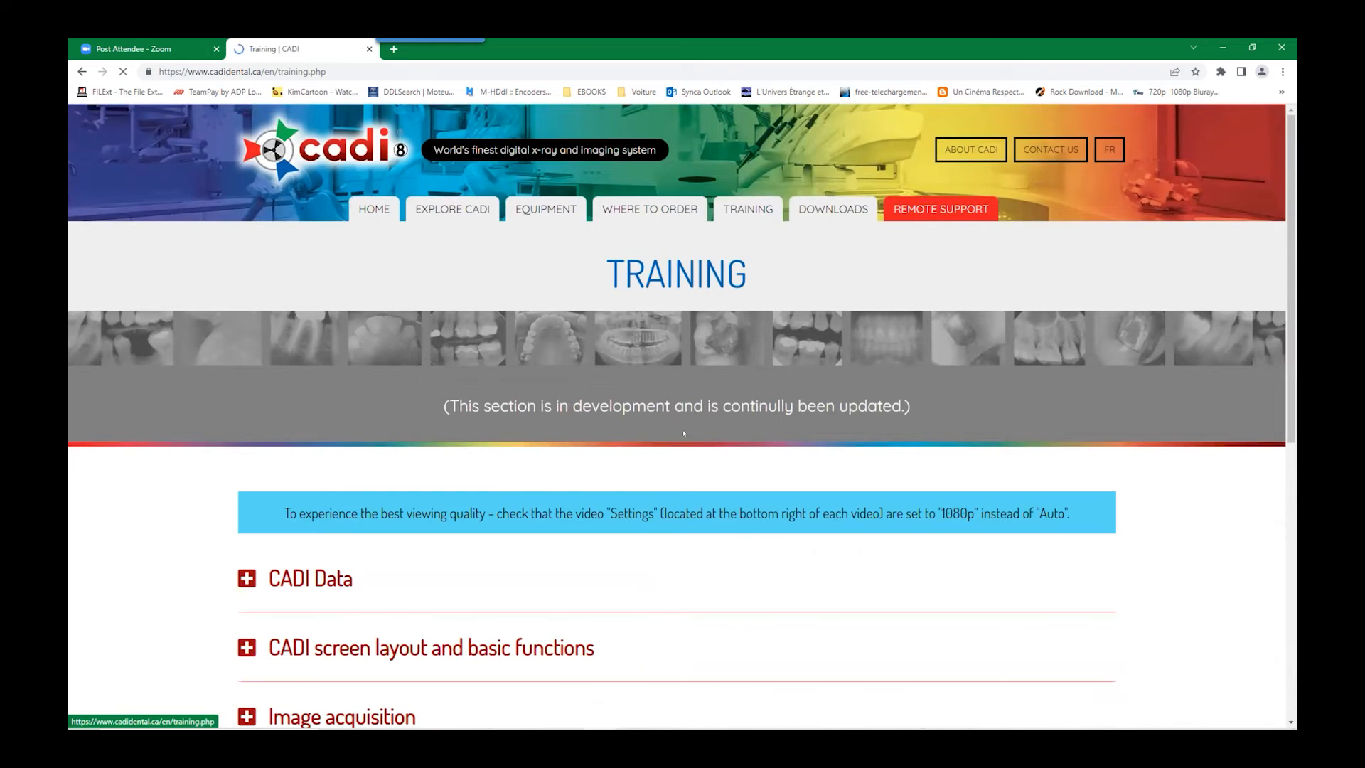
scroll(684, 433, "down", 4)
scroll(317, 414, "down", 1)
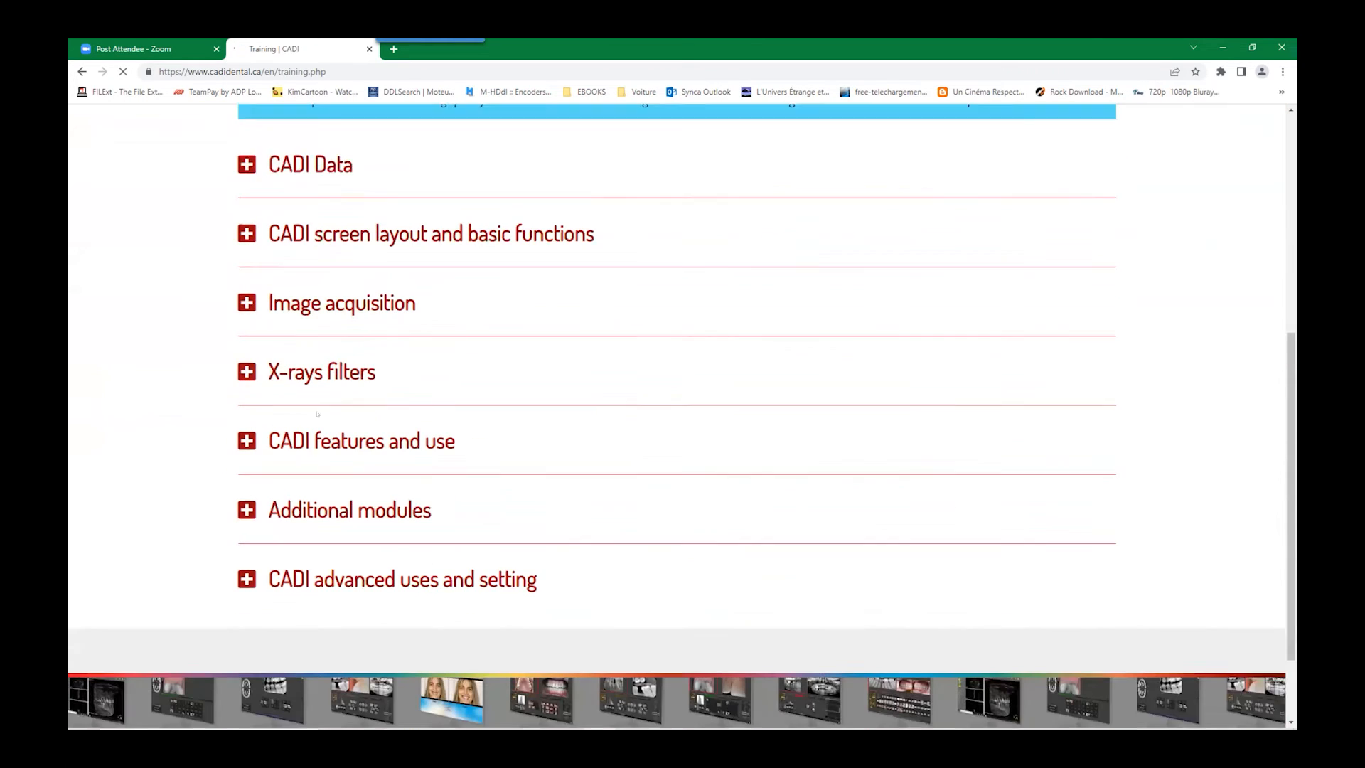
scroll(318, 414, "down", 2)
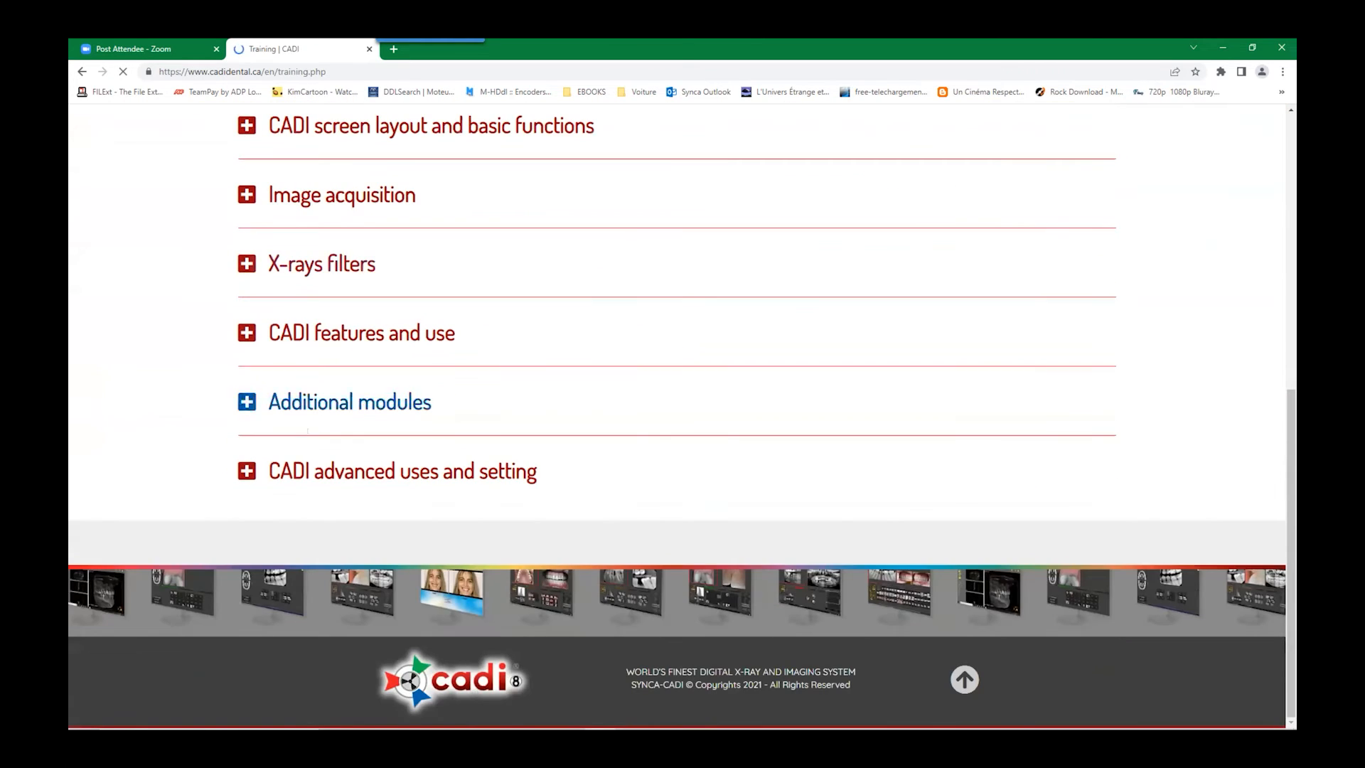
left_click(246, 333)
scroll(206, 504, "down", 2)
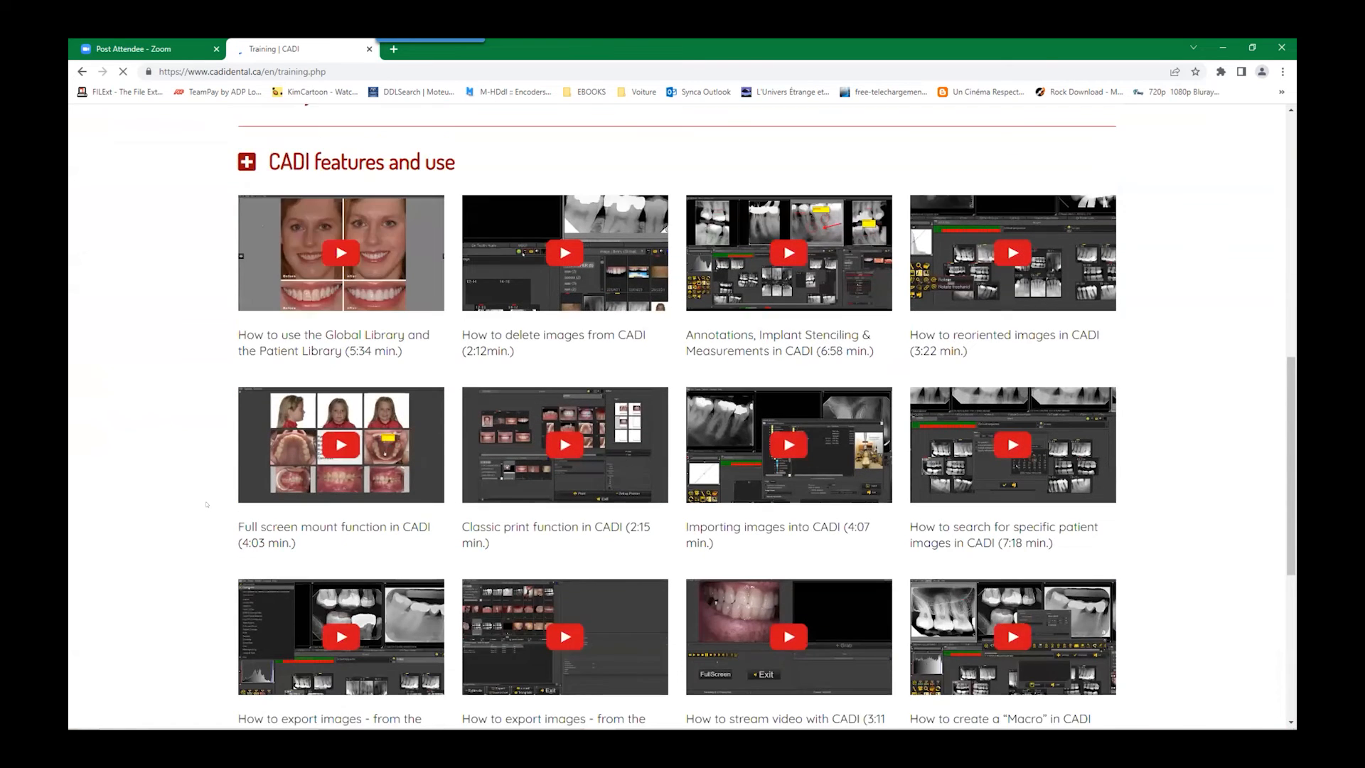
scroll(206, 504, "down", 4)
scroll(212, 504, "up", 2)
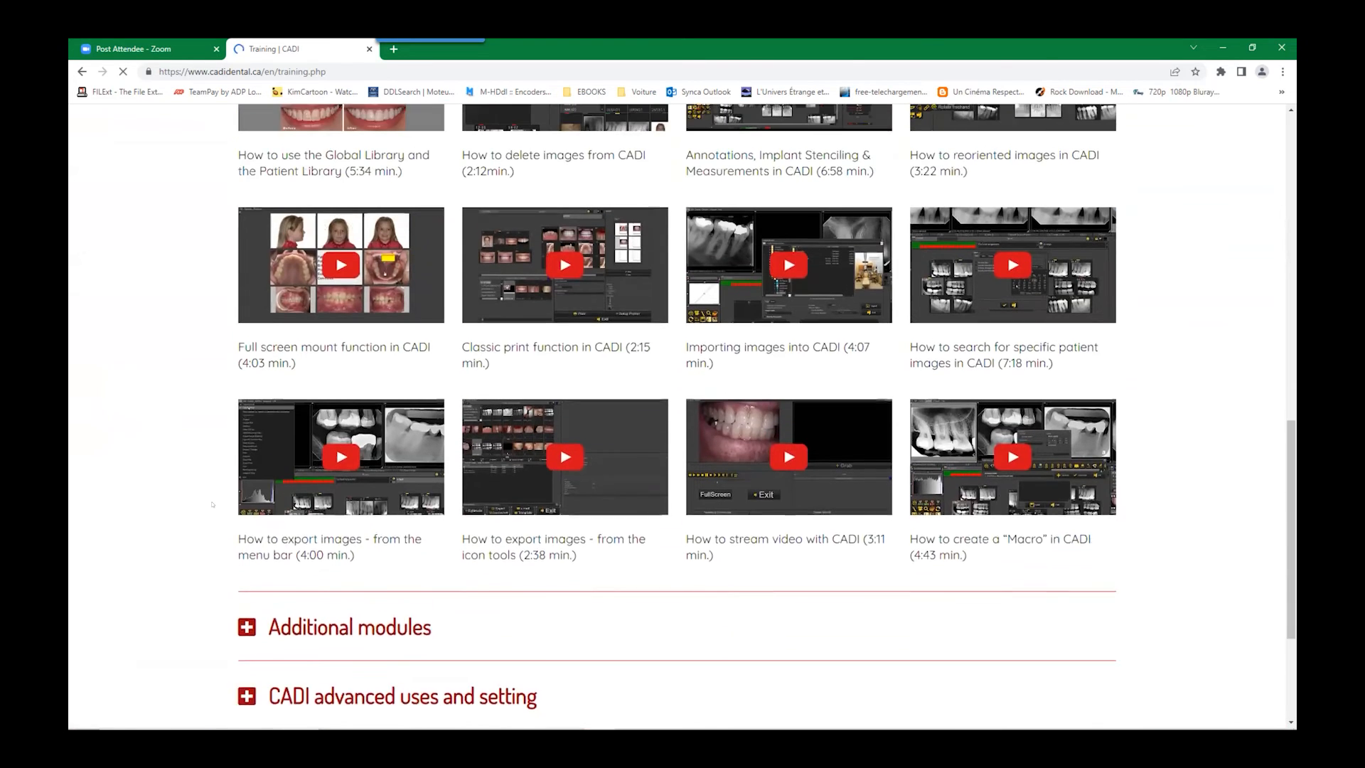
scroll(212, 504, "up", 1)
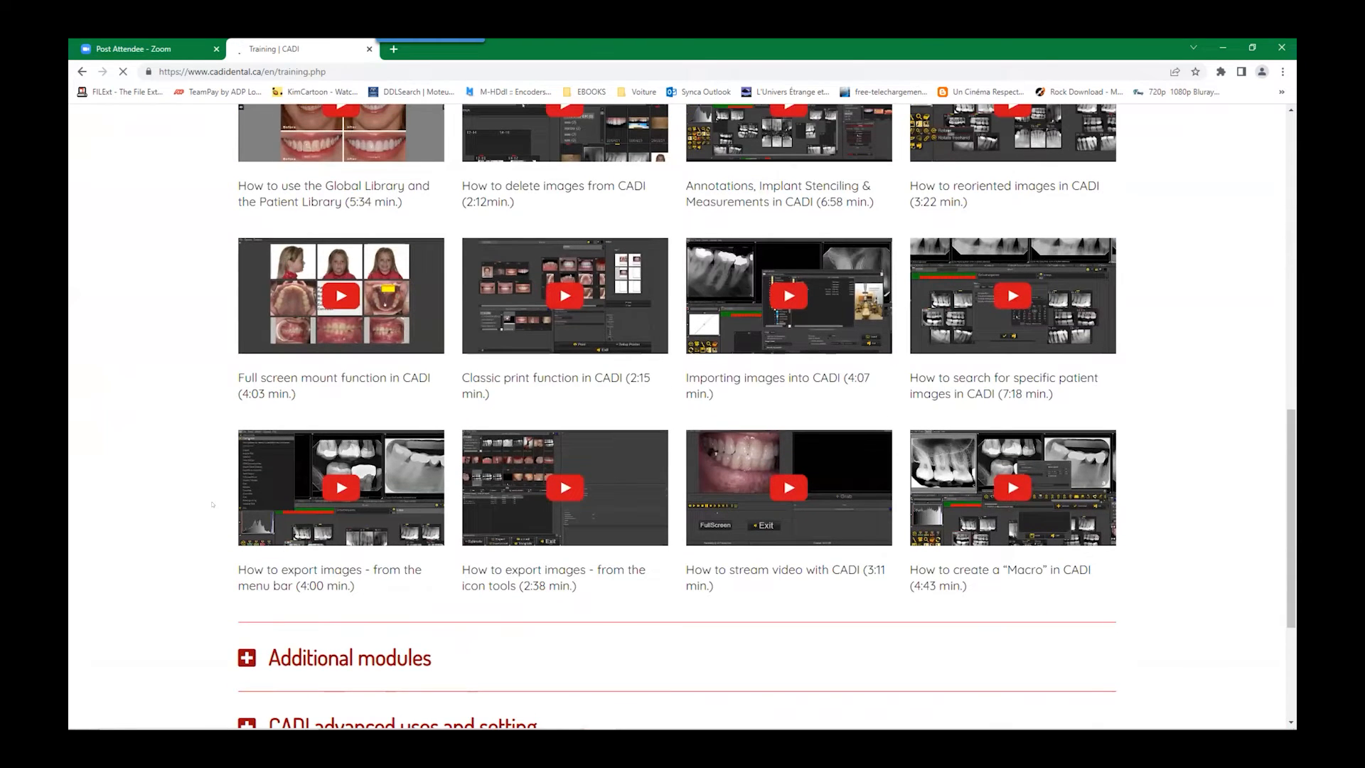
- Show the videos under Additional modules and under CADI advanced uses and setting, then reopen Additional modules and return to the page header
scroll(210, 507, "down", 3)
left_click(238, 473)
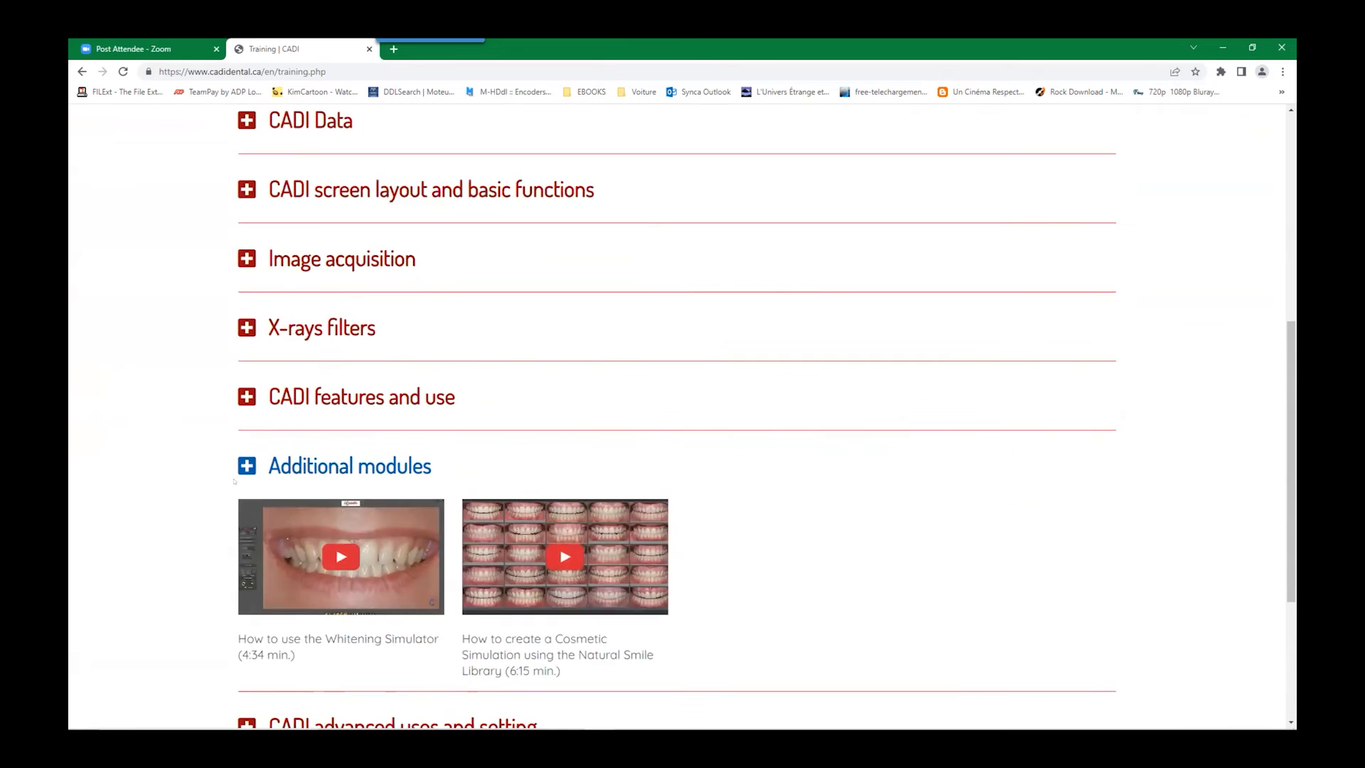
scroll(234, 482, "down", 2)
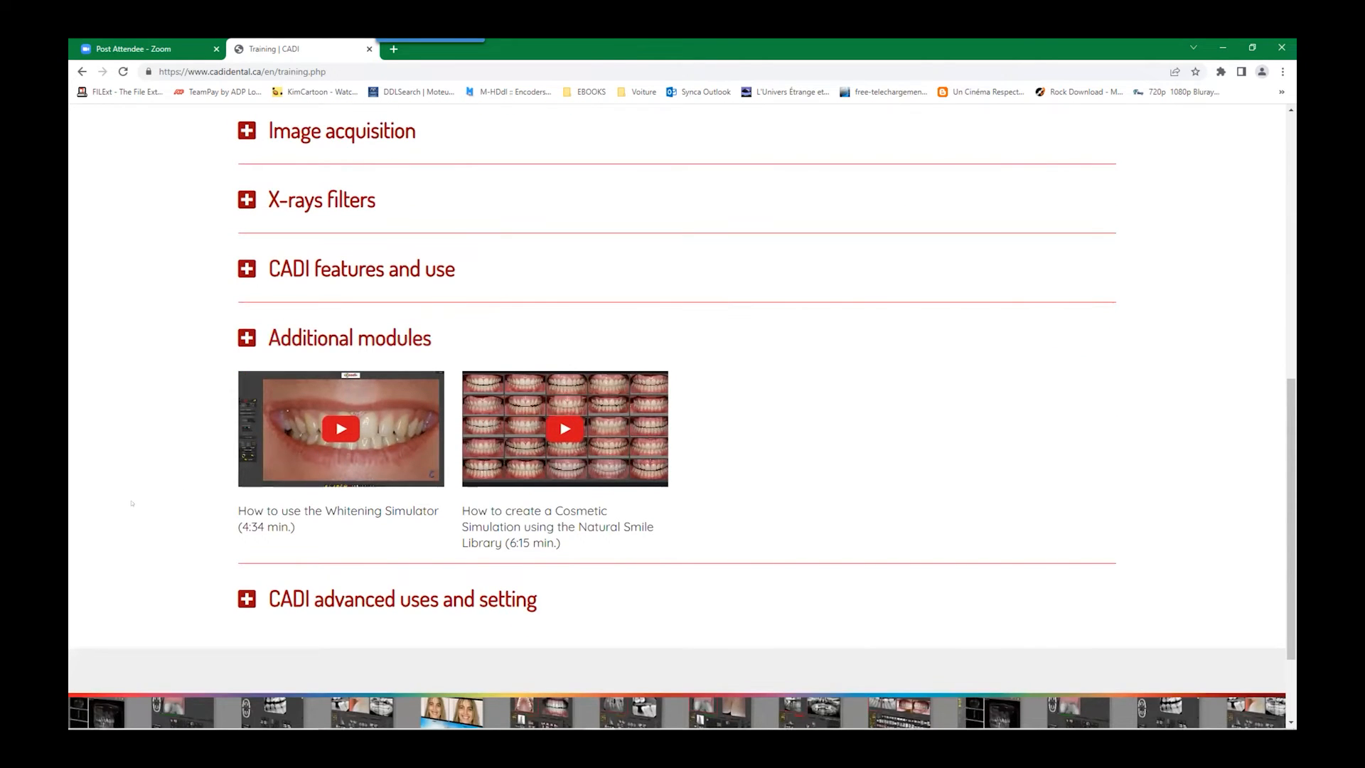
scroll(141, 484, "down", 2)
left_click(236, 535)
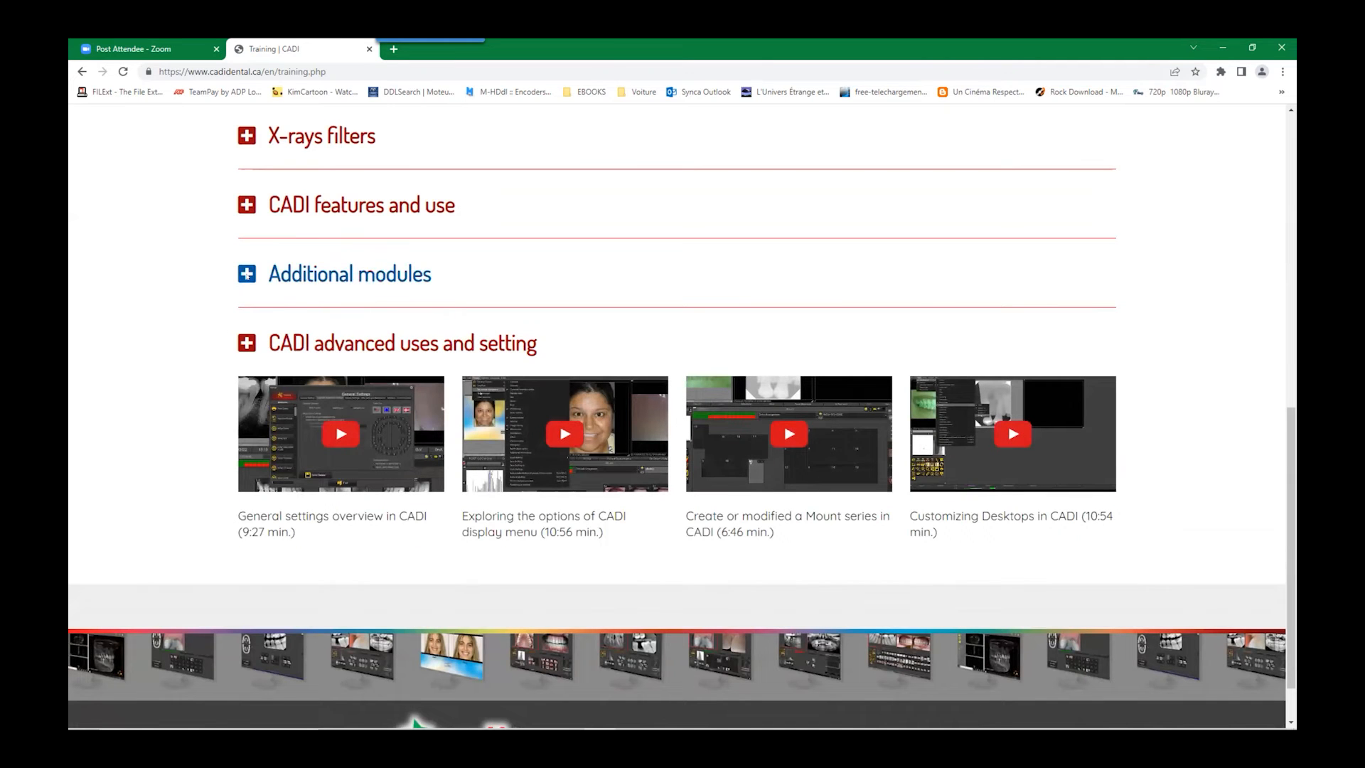
left_click(274, 274)
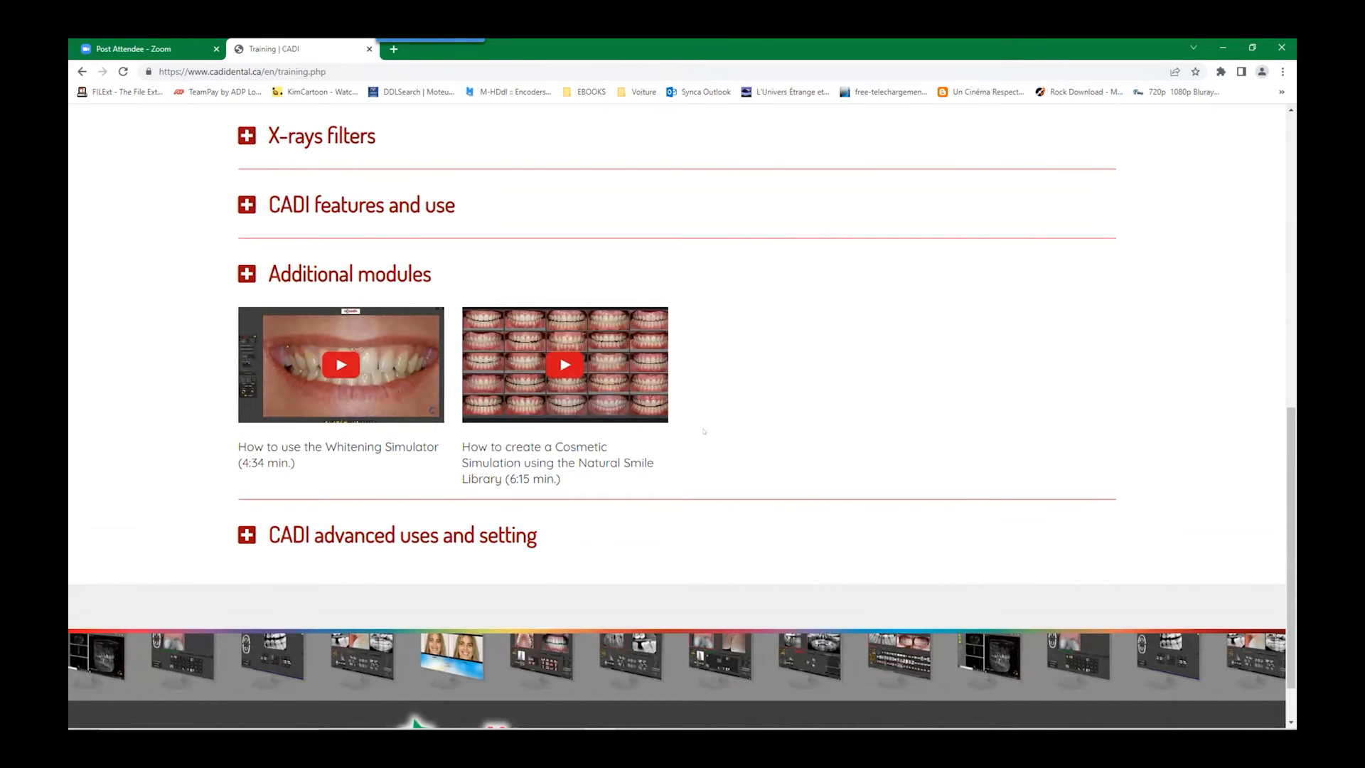
scroll(902, 424, "up", 8)
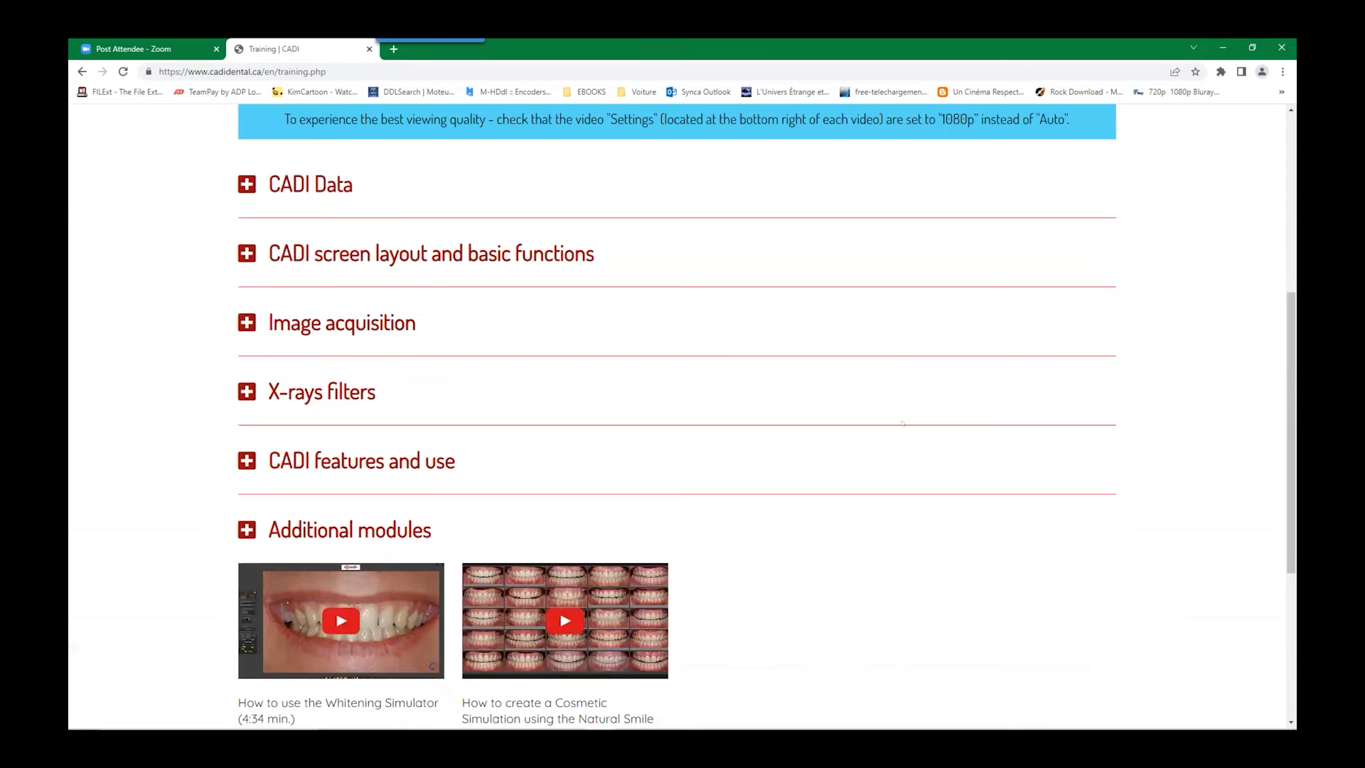
scroll(902, 423, "up", 2)
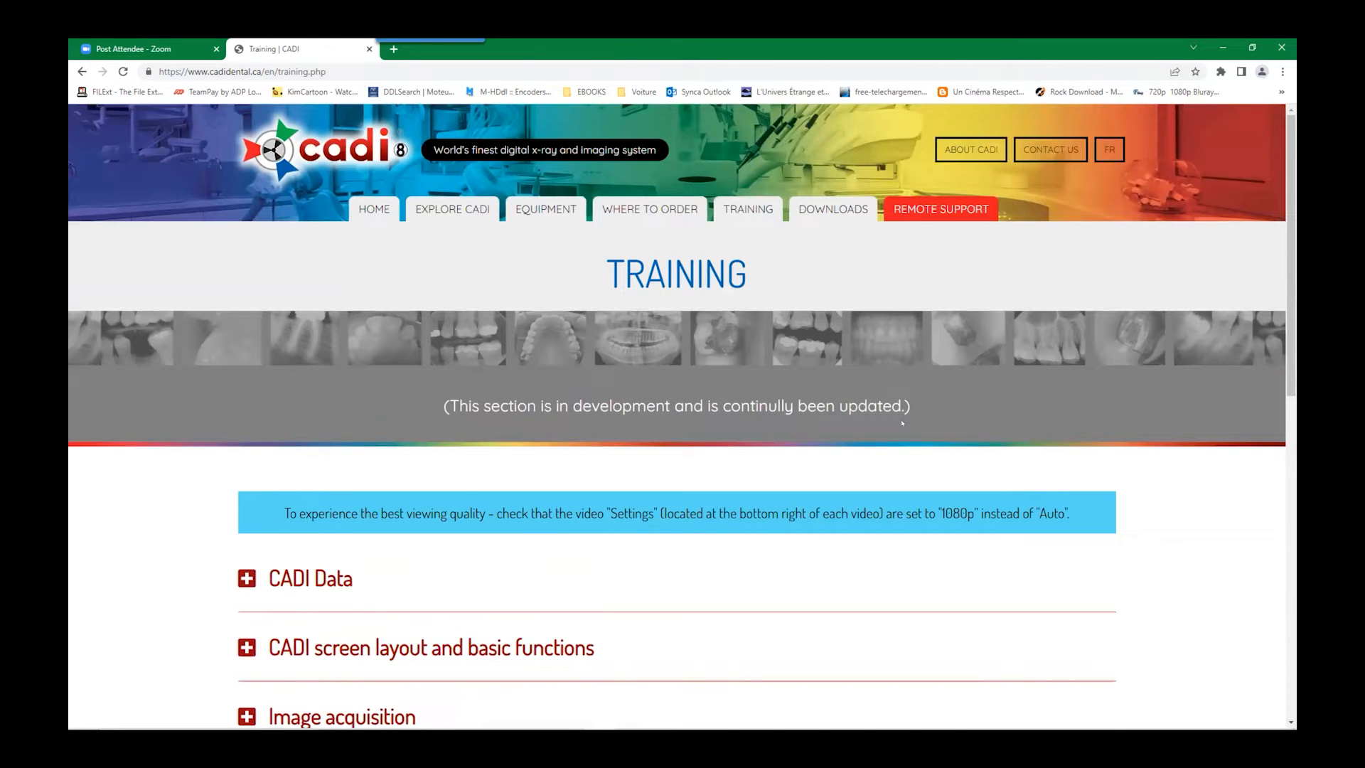
- Minimize the browser to return to CADI and load the smiling man's portrait into the first viewport
left_click(1221, 46)
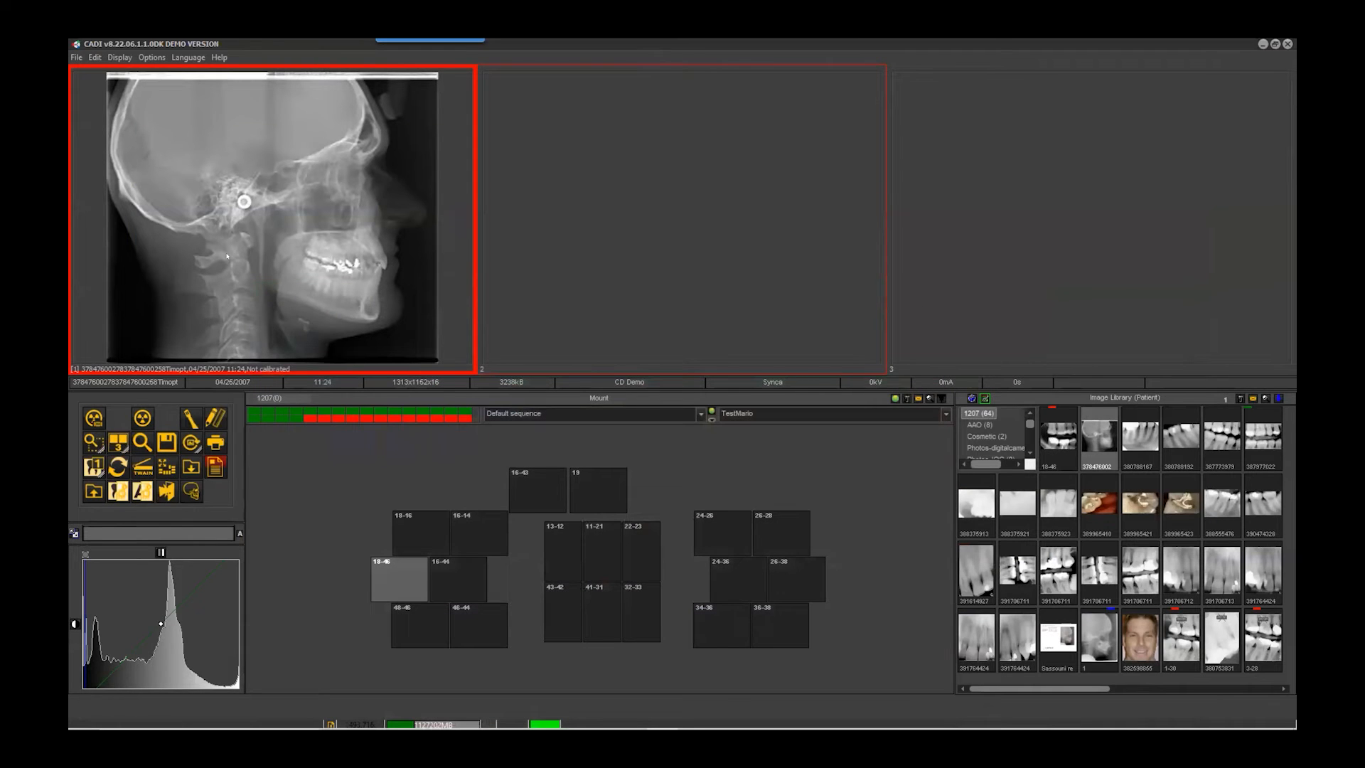
left_click_drag(1139, 638, 224, 321)
left_click(294, 215)
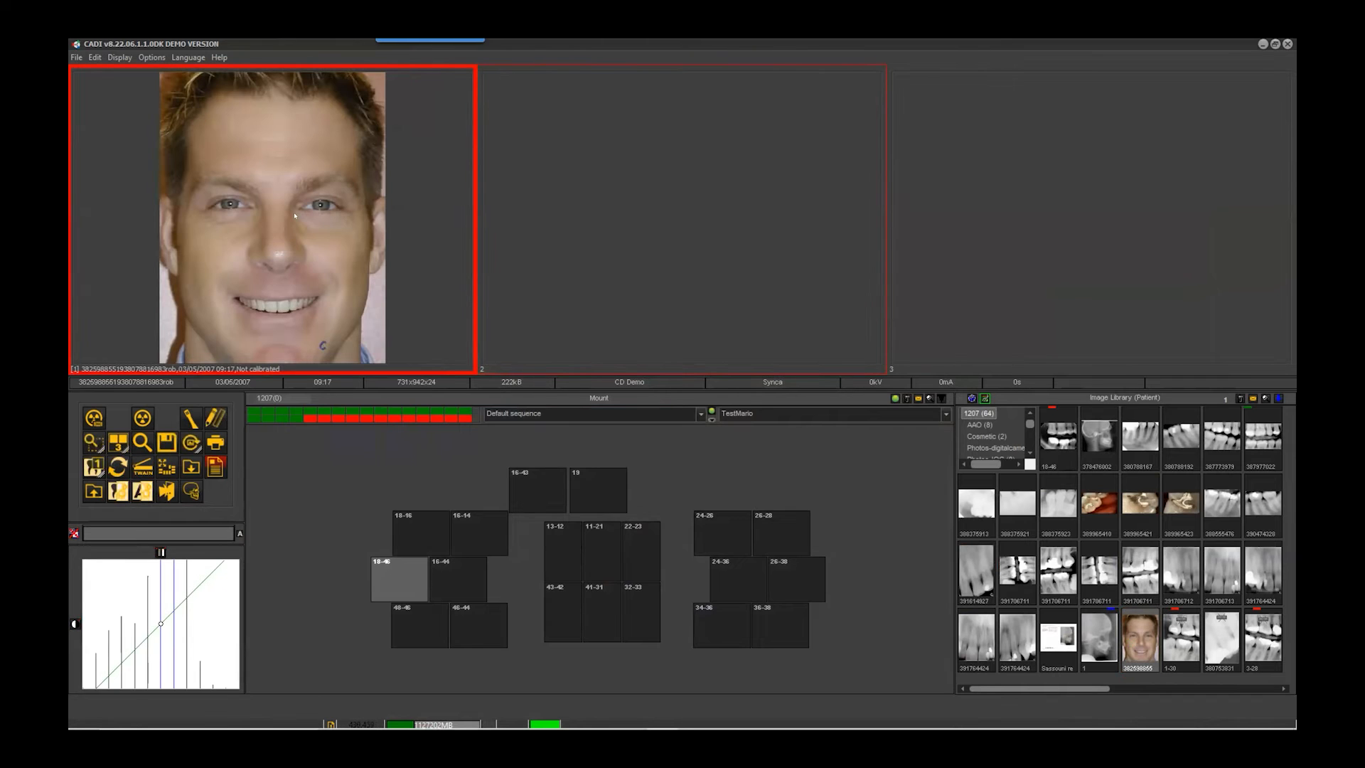
- Customize the button toolbar to include the smile-shaped cosmetic imaging button, and close the customizer
left_click(151, 57)
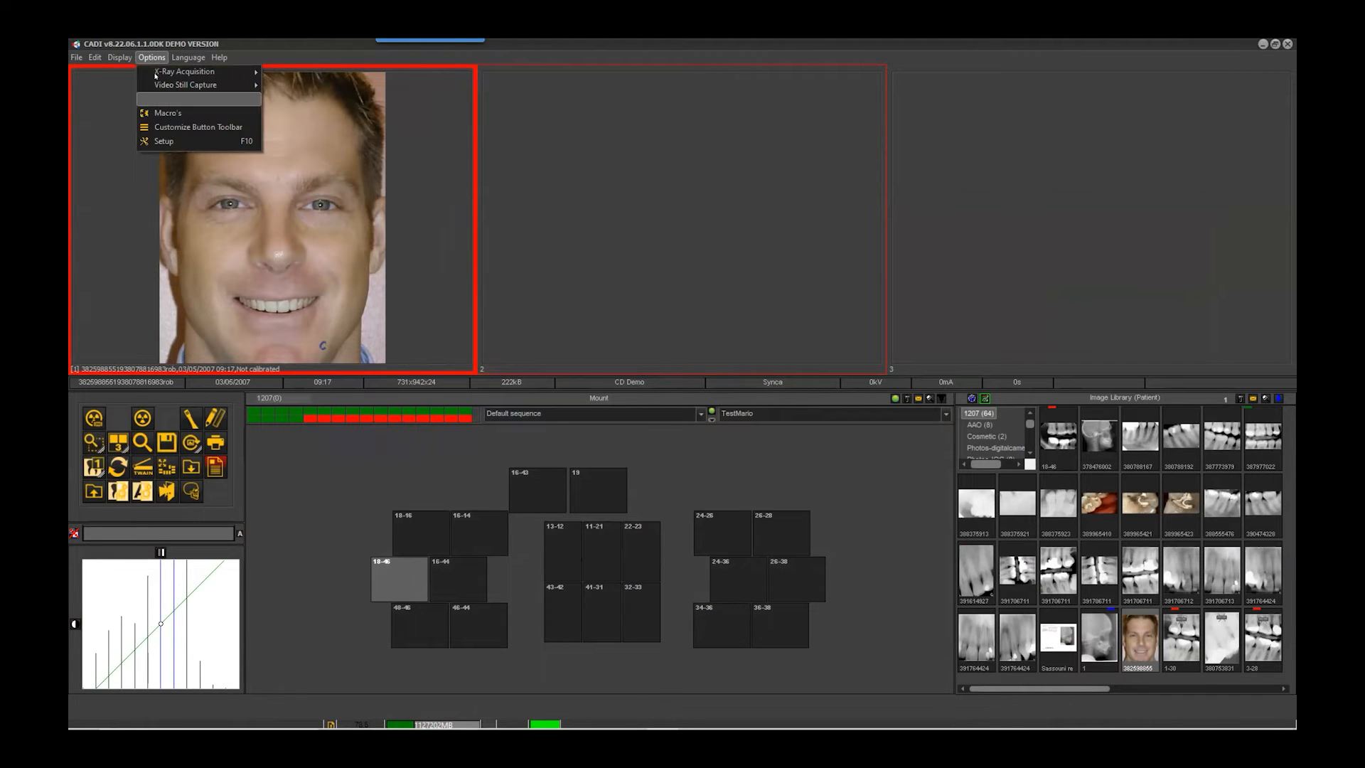
left_click(178, 127)
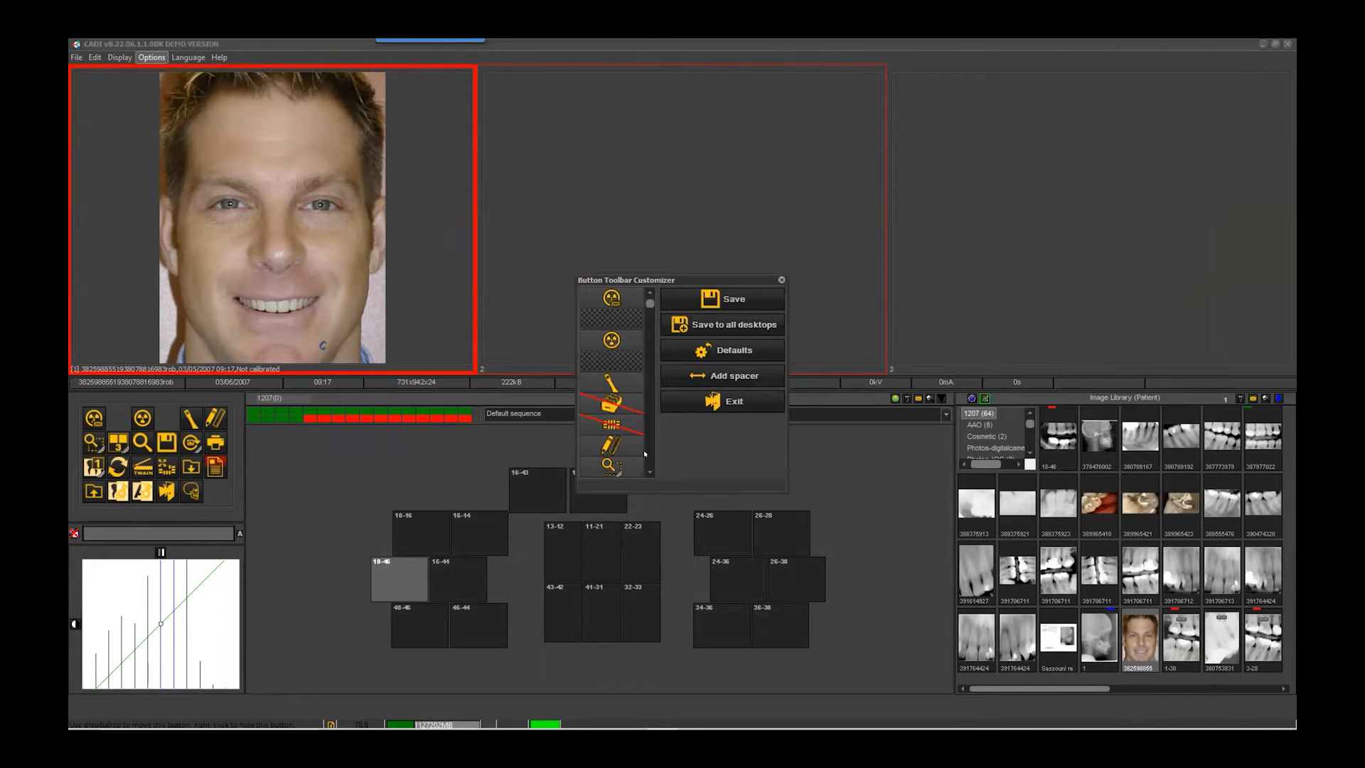
scroll(646, 454, "down", 3)
scroll(646, 454, "down", 3)
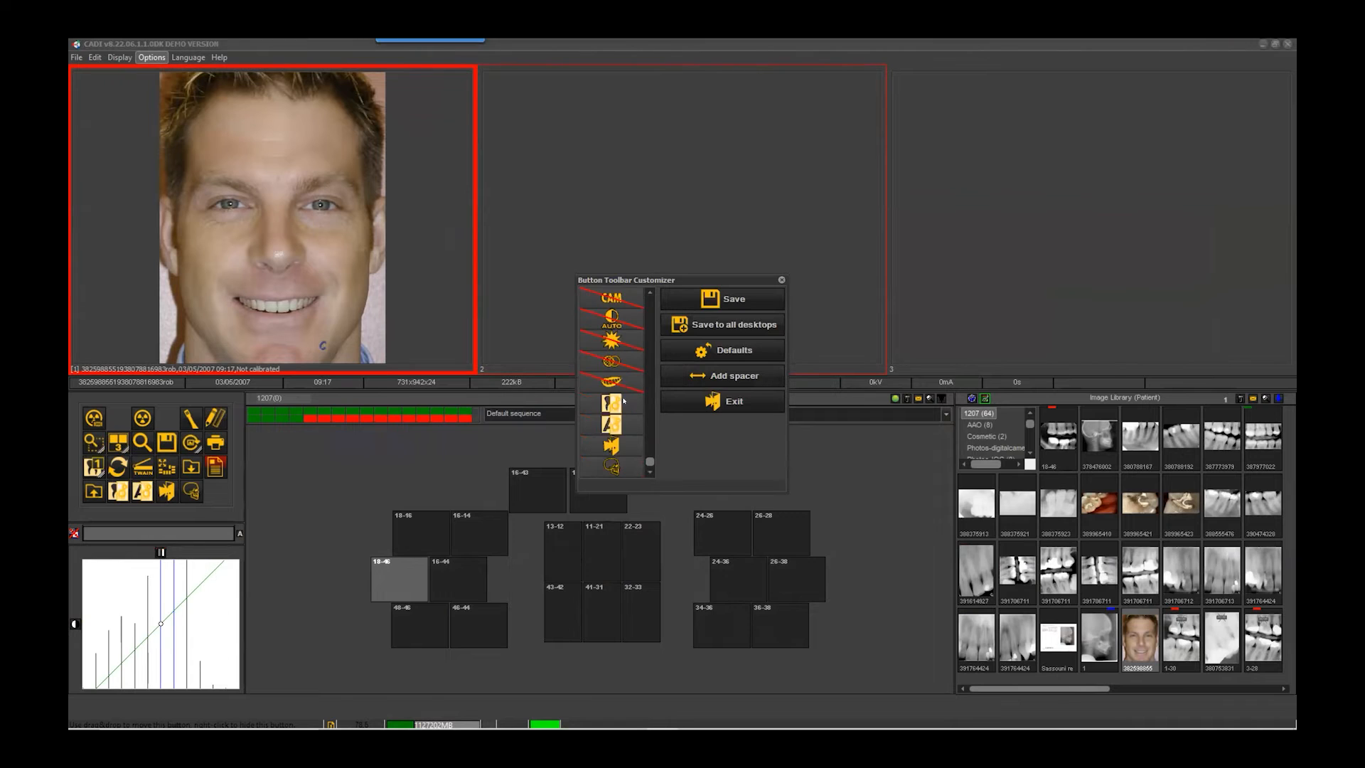
left_click(722, 401)
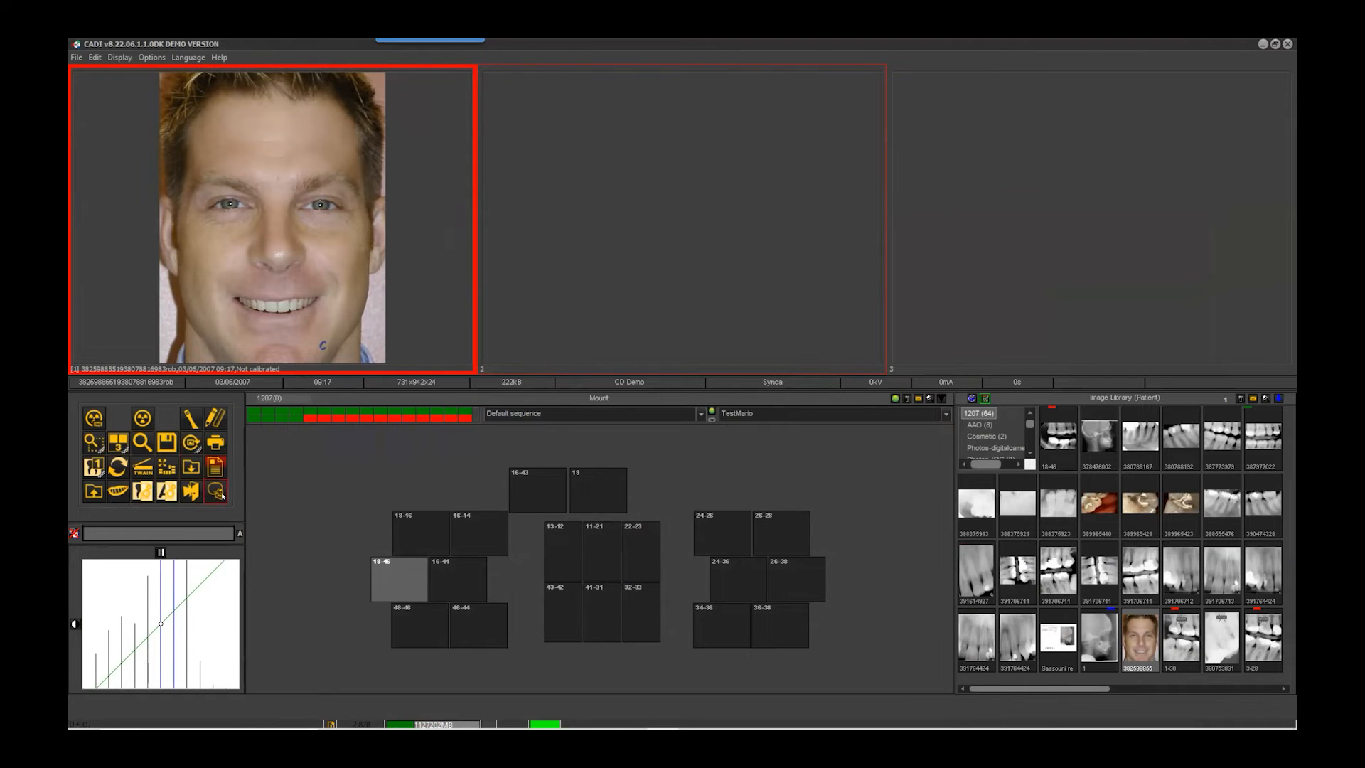
- Open the portrait in the cosmetic imaging module and outline the teeth with a freehand selection
left_click(118, 490)
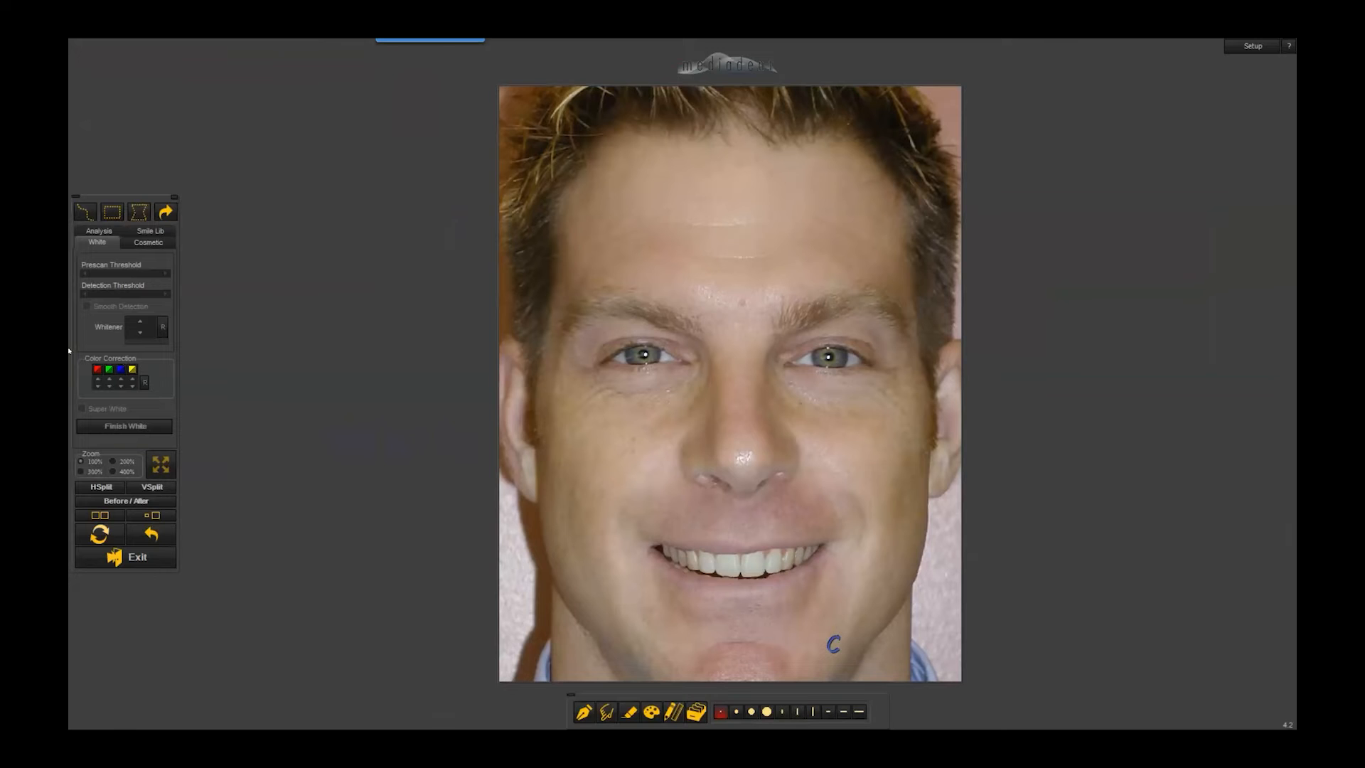
left_click(142, 244)
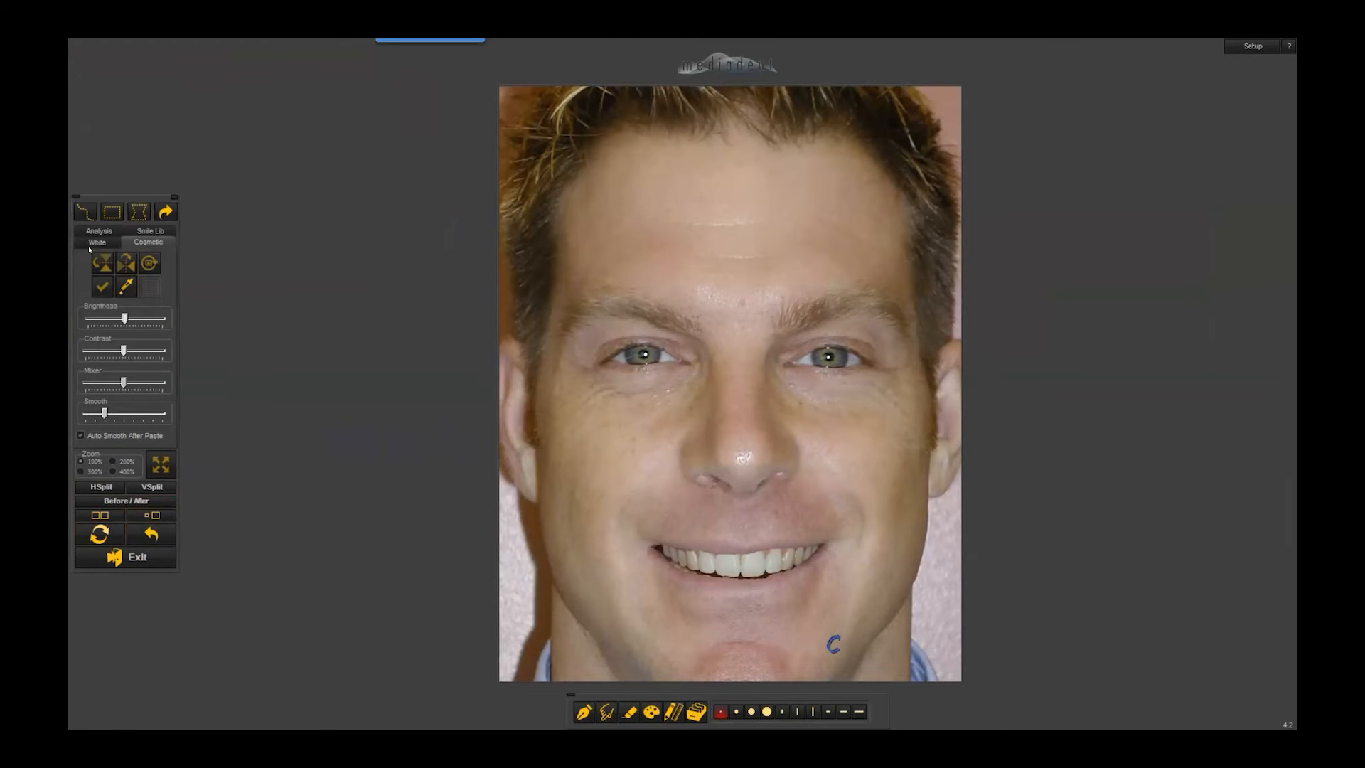
left_click(84, 211)
mouse_move(654, 546)
left_mouse_down()
mouse_move(821, 549)
mouse_move(713, 576)
left_mouse_up()
left_click_drag(650, 546, 650, 546)
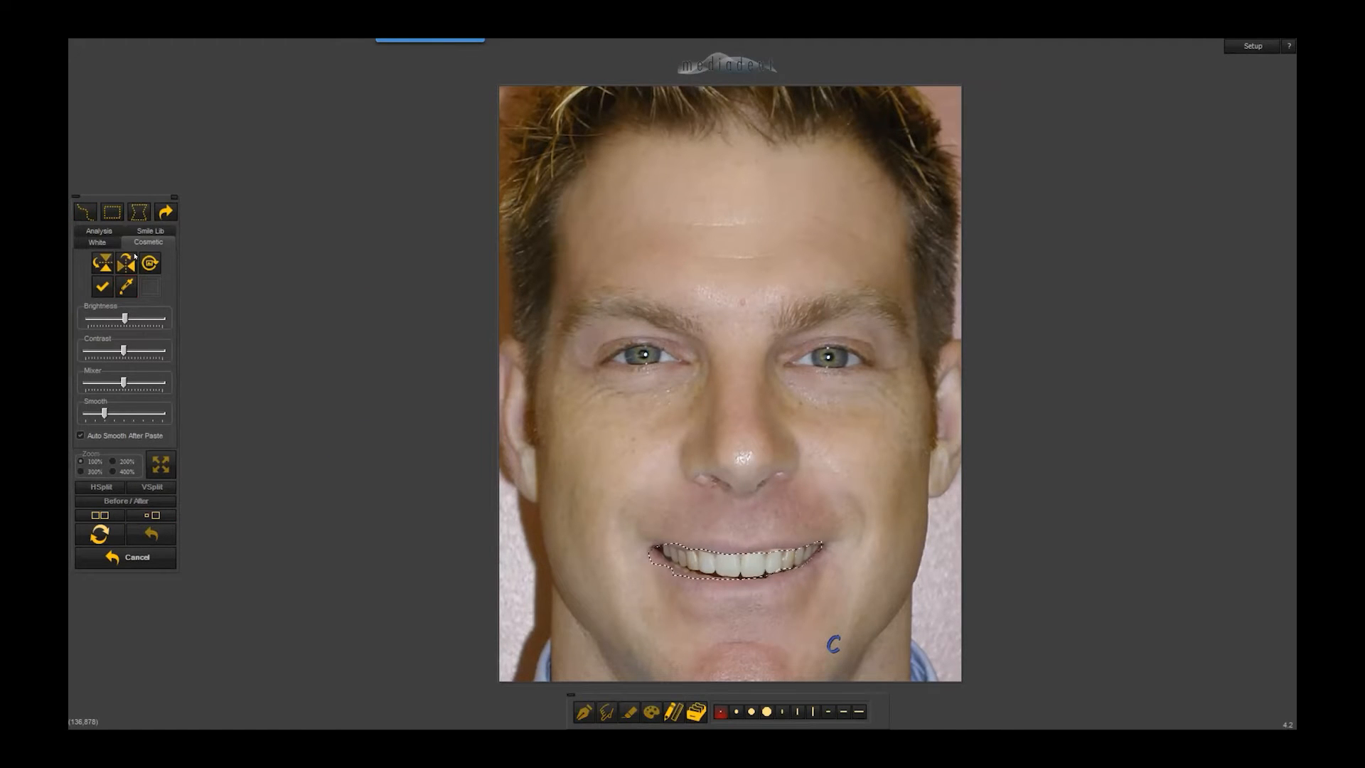
- Adjust the whitening Prescan and Detection thresholds to cover the selected teeth, and raise the Whitener level
left_click(97, 241)
left_click_drag(92, 276, 111, 275)
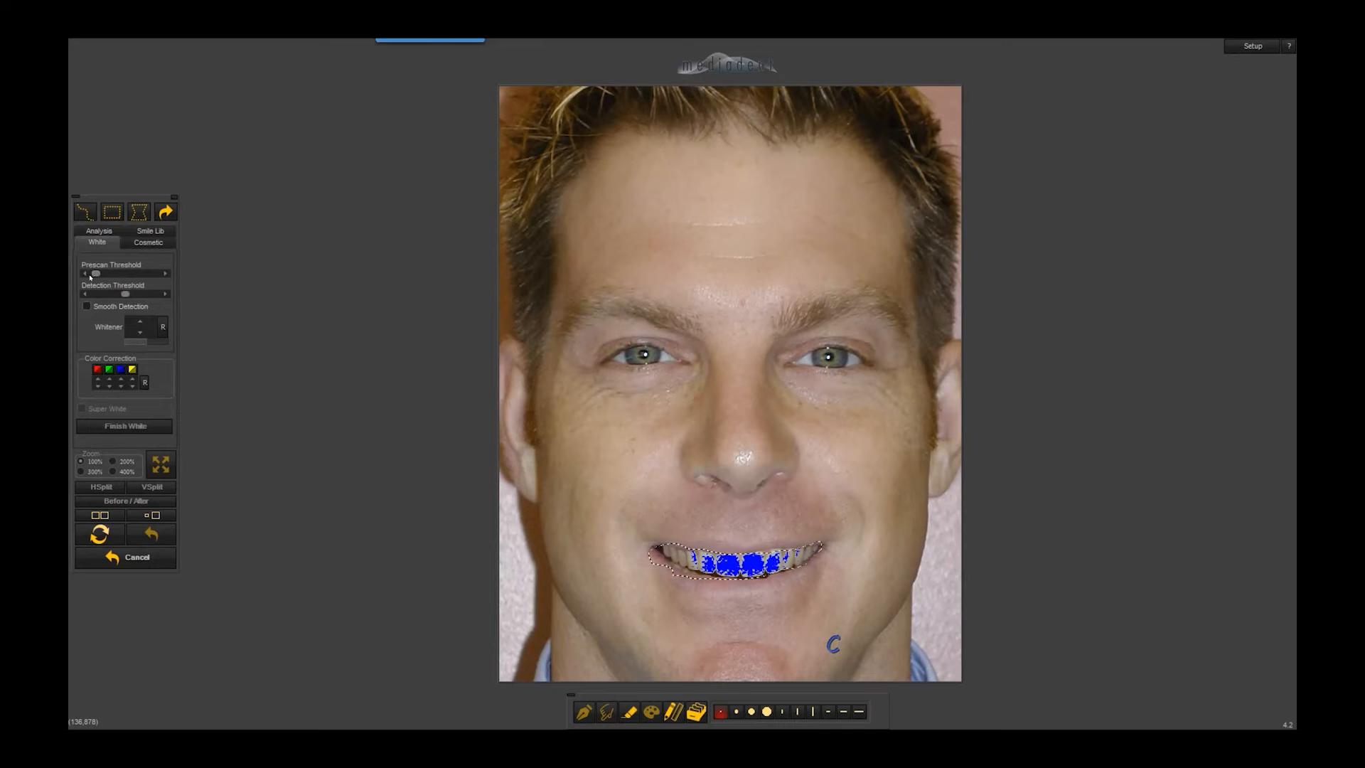
left_click_drag(124, 294, 105, 297)
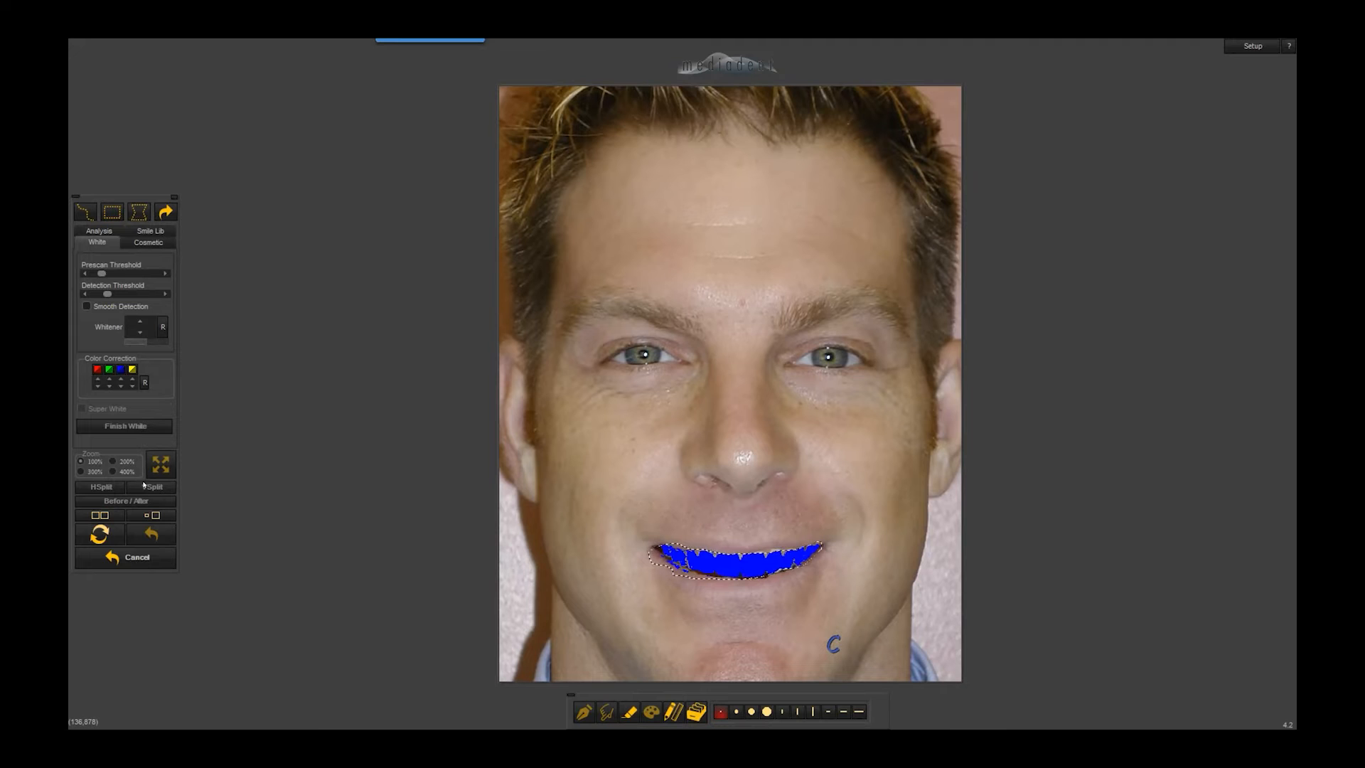
left_click(163, 328)
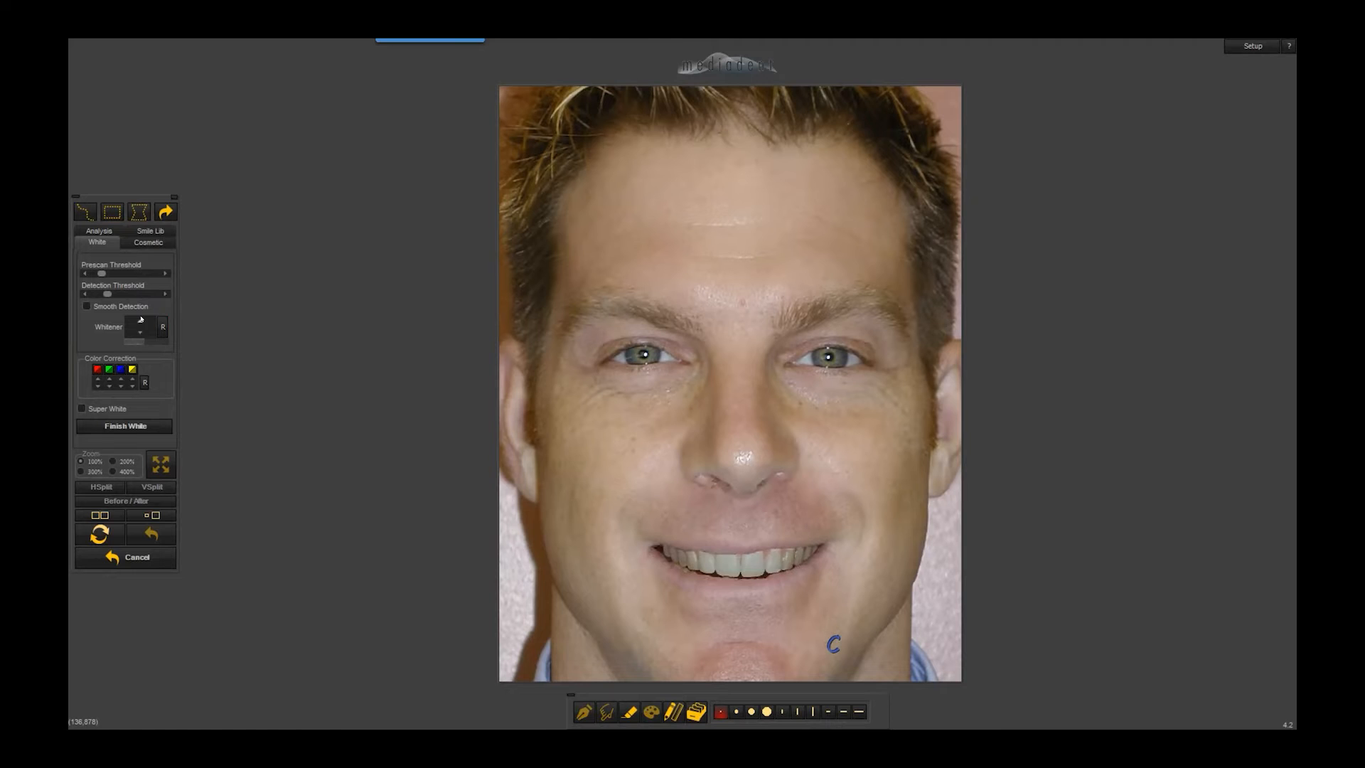
left_click(140, 319)
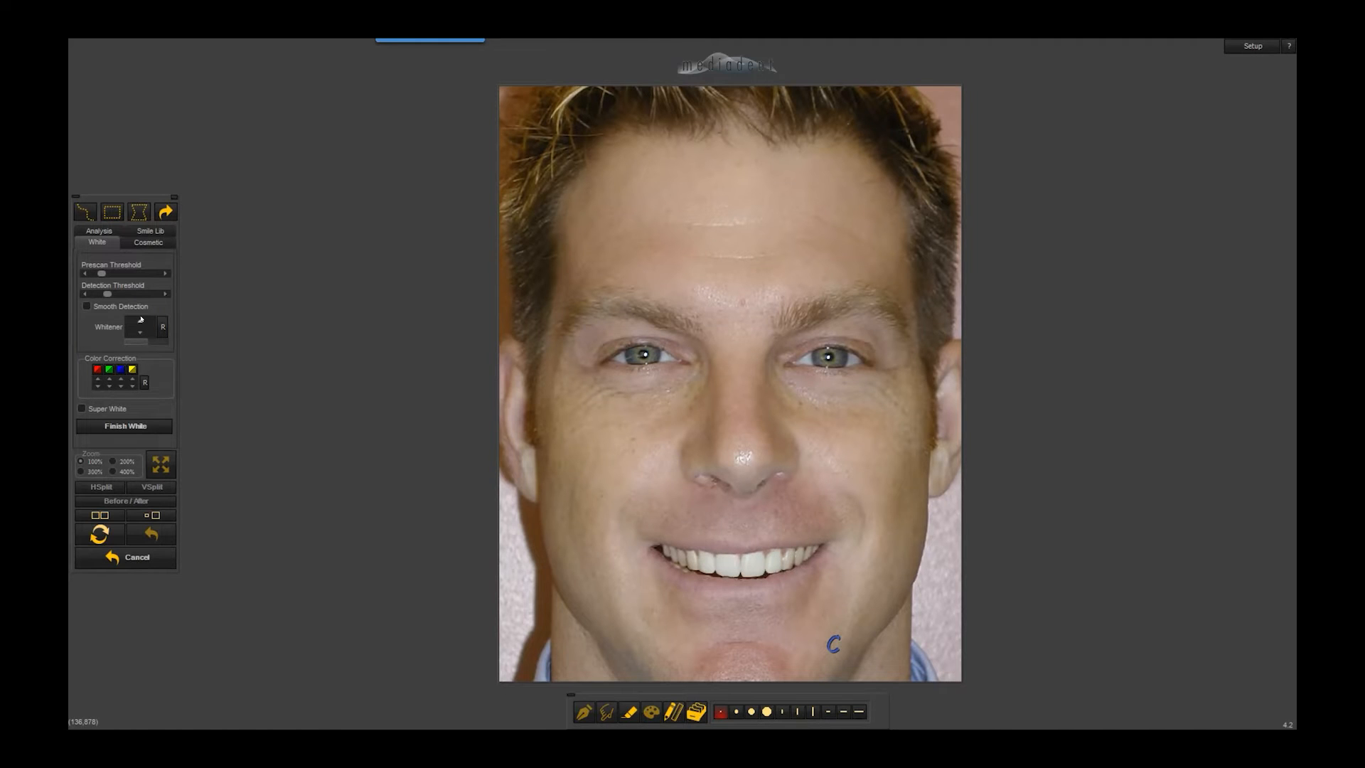
- Try the Whitener at a much stronger level, lower it again, and reset the portrait's whitening
left_click(141, 319)
left_click(141, 319)
left_click(141, 319)
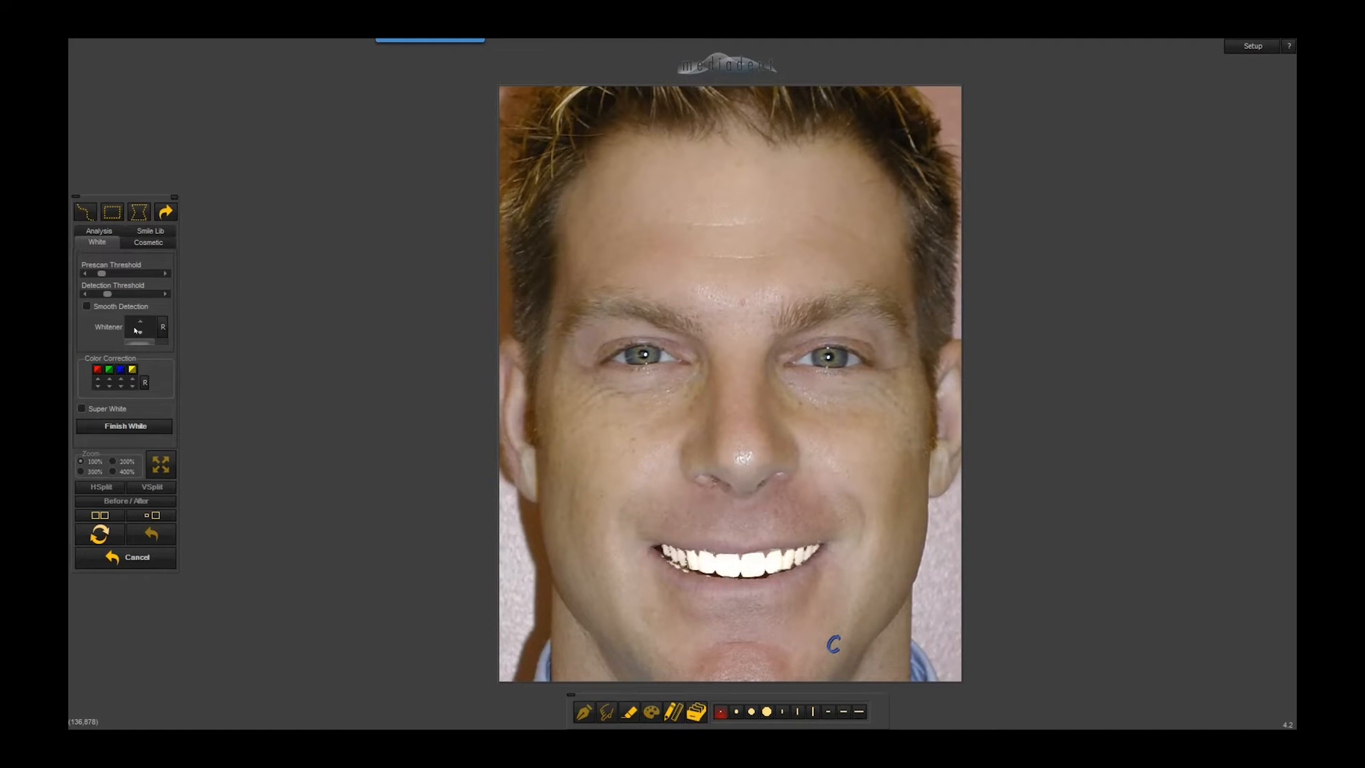
left_click(137, 332)
left_click(137, 331)
left_click(137, 331)
left_click(136, 332)
left_click(137, 332)
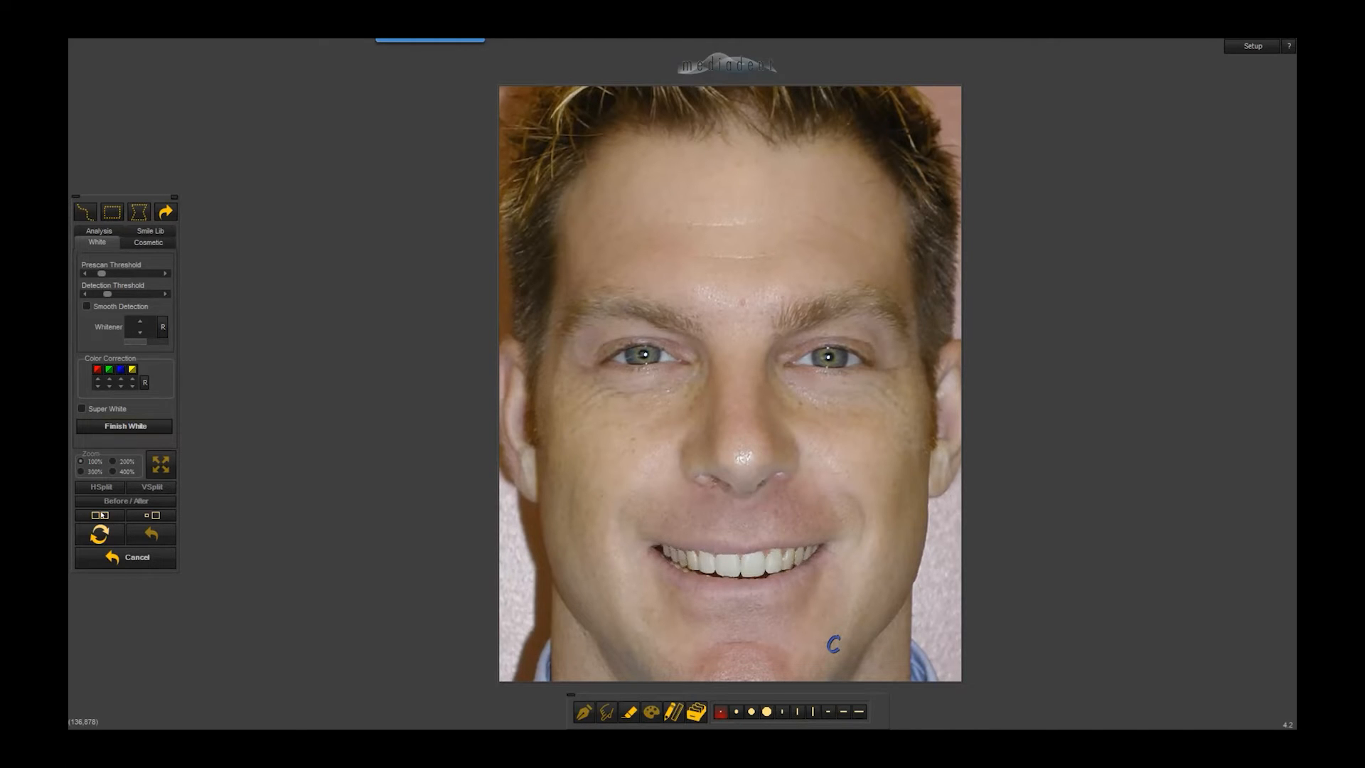
left_click(101, 535)
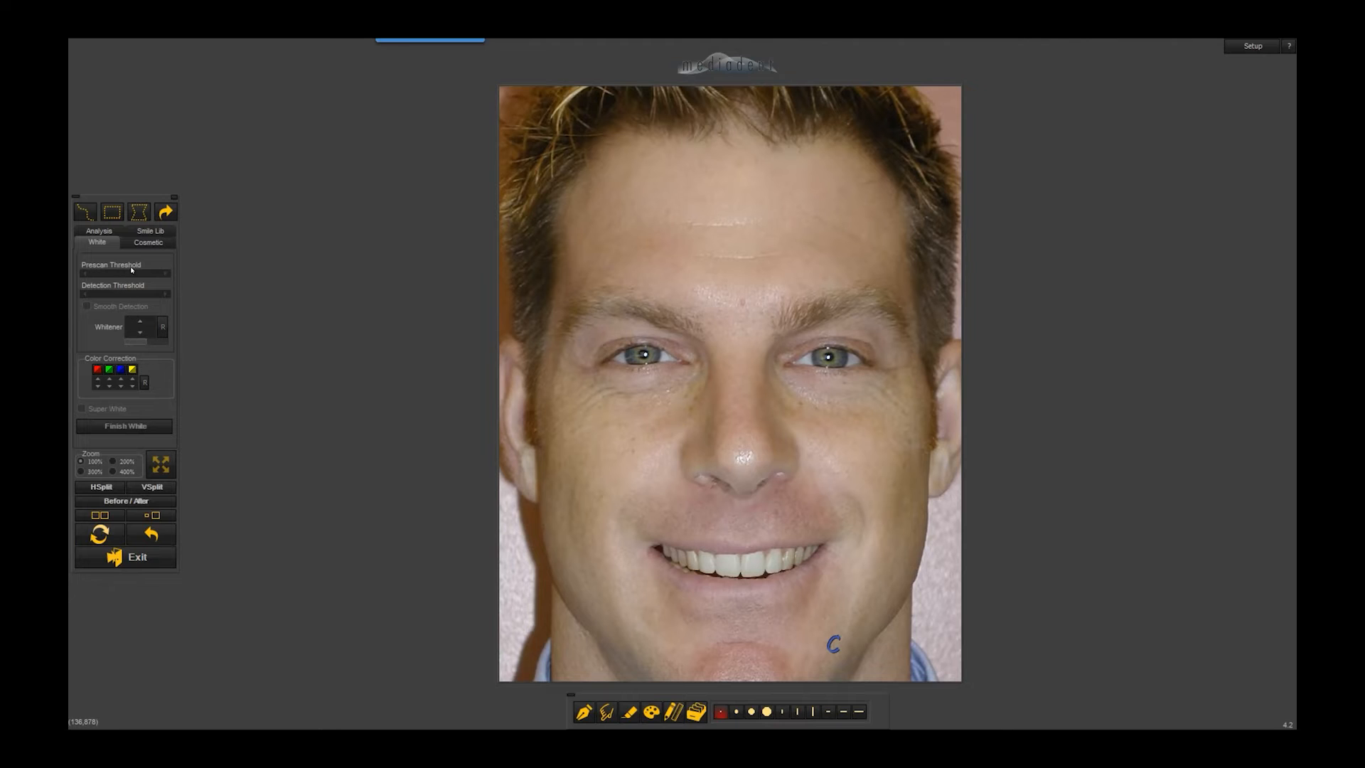
- Outline the teeth with a freehand selection, fine-tune the Whitener to a natural white, and finish the whitening
left_click(82, 214)
mouse_move(669, 544)
left_mouse_down()
mouse_move(816, 549)
mouse_move(782, 571)
mouse_move(711, 576)
mouse_move(648, 539)
left_mouse_up()
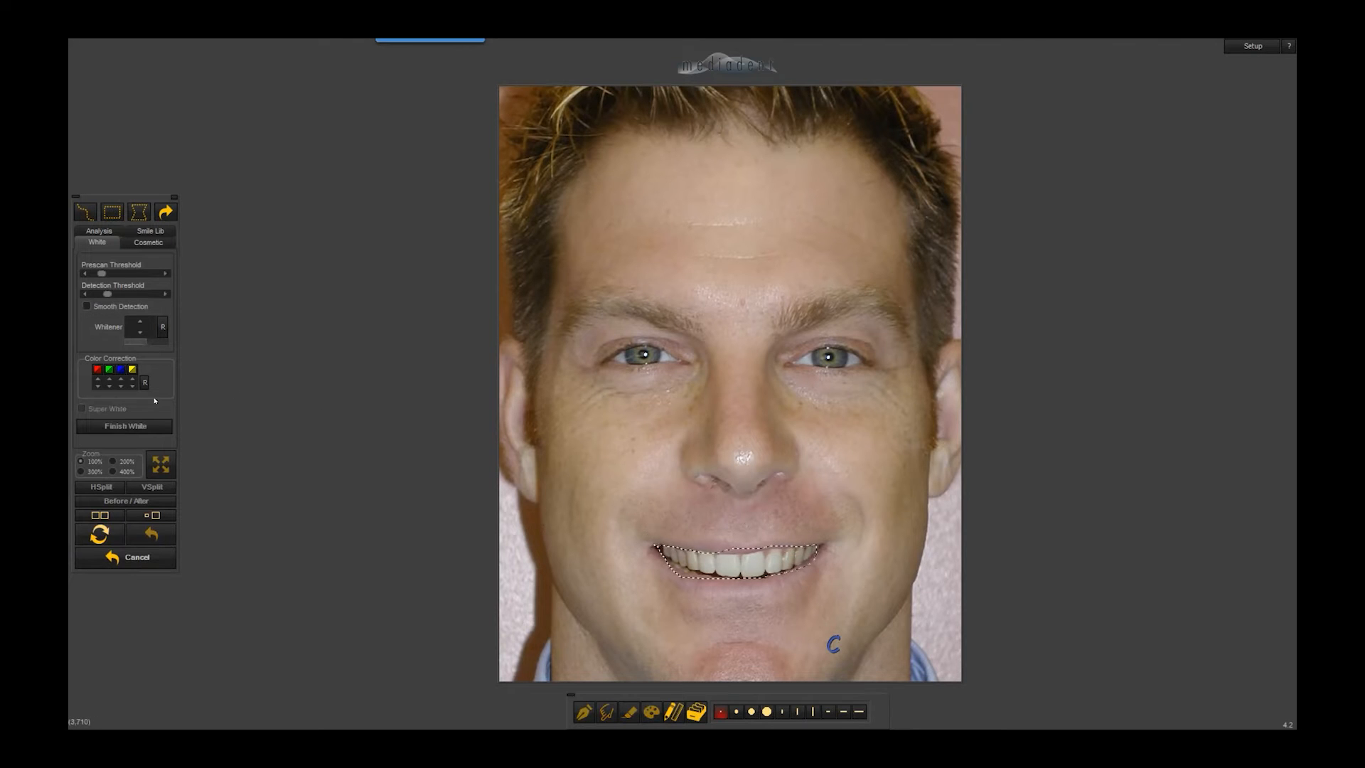
left_click(137, 321)
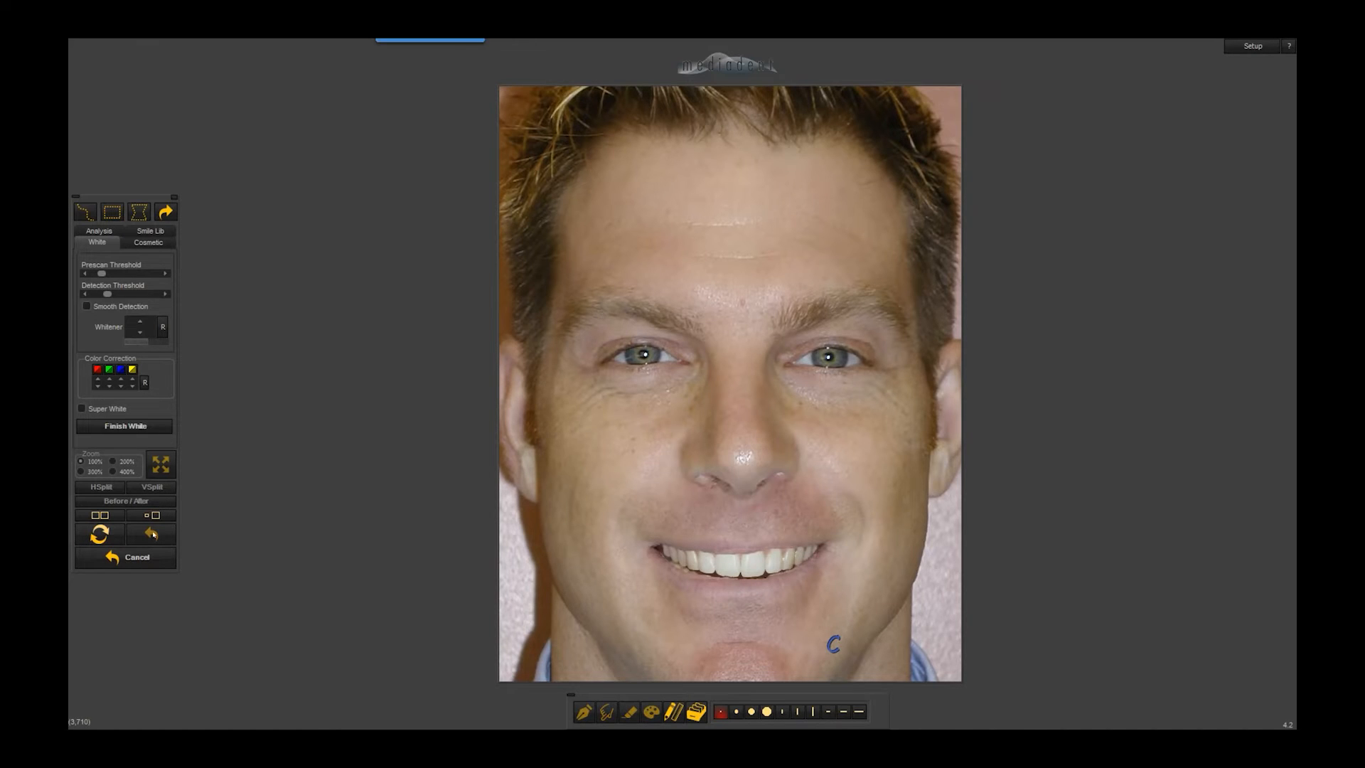
left_click(140, 320)
left_click(137, 331)
left_click(132, 426)
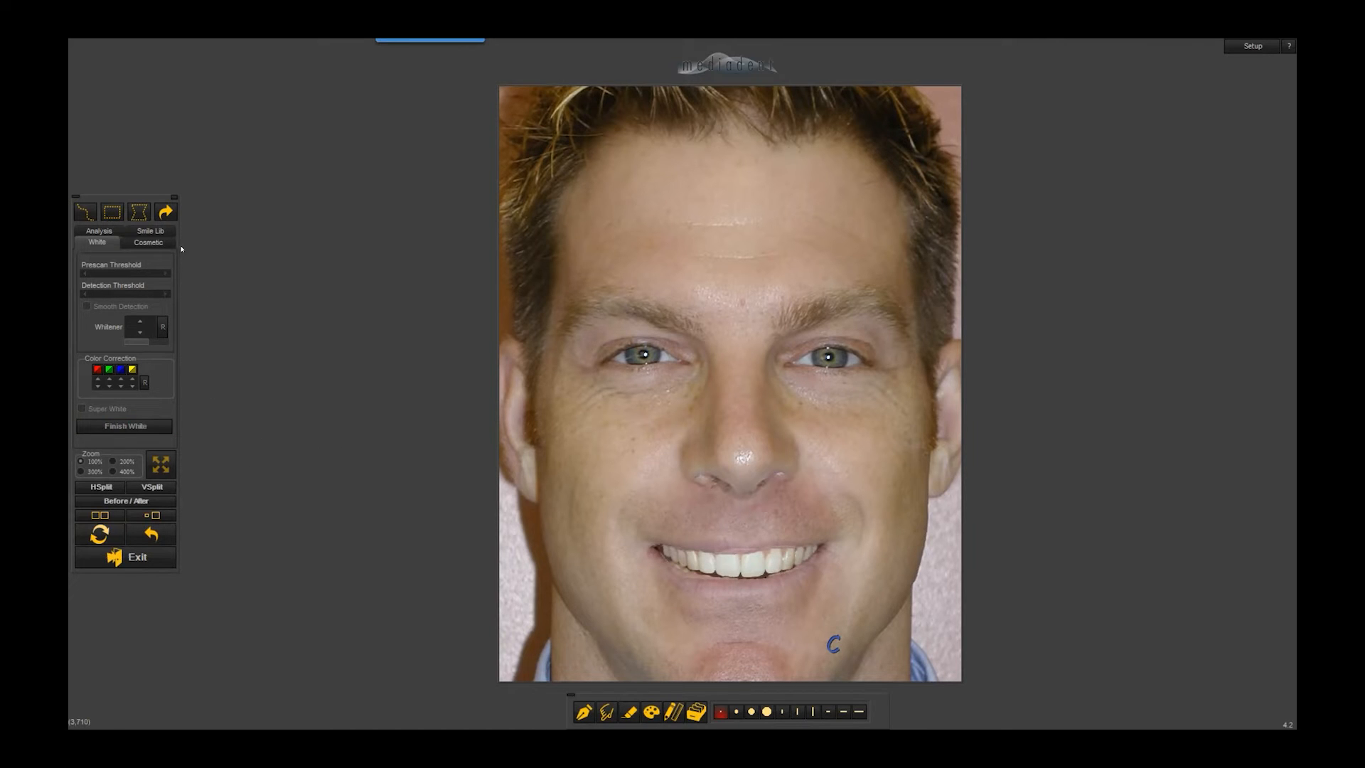
- Review the Smile Analysis options and the Before/After comparison of the whitened portrait, and leave the cosmetic module without saving
left_click(105, 233)
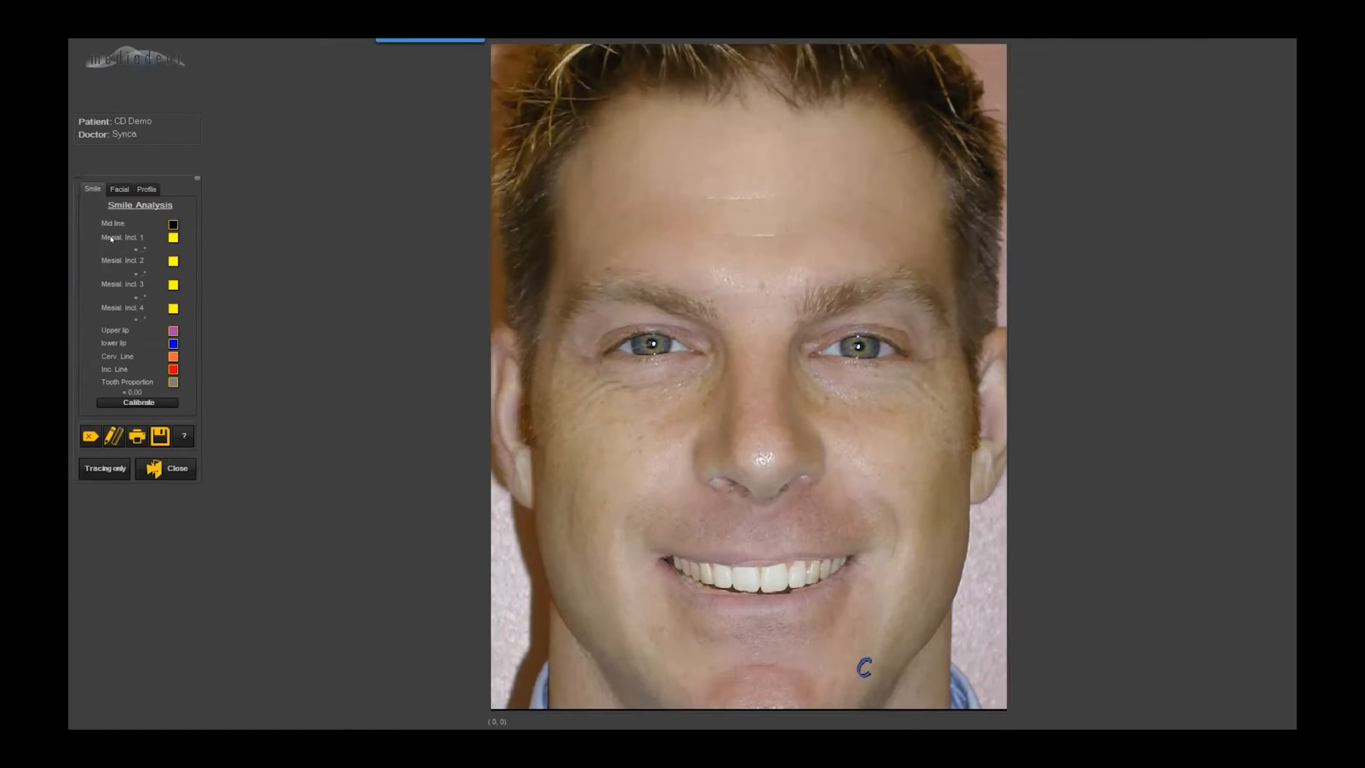
left_click(162, 471)
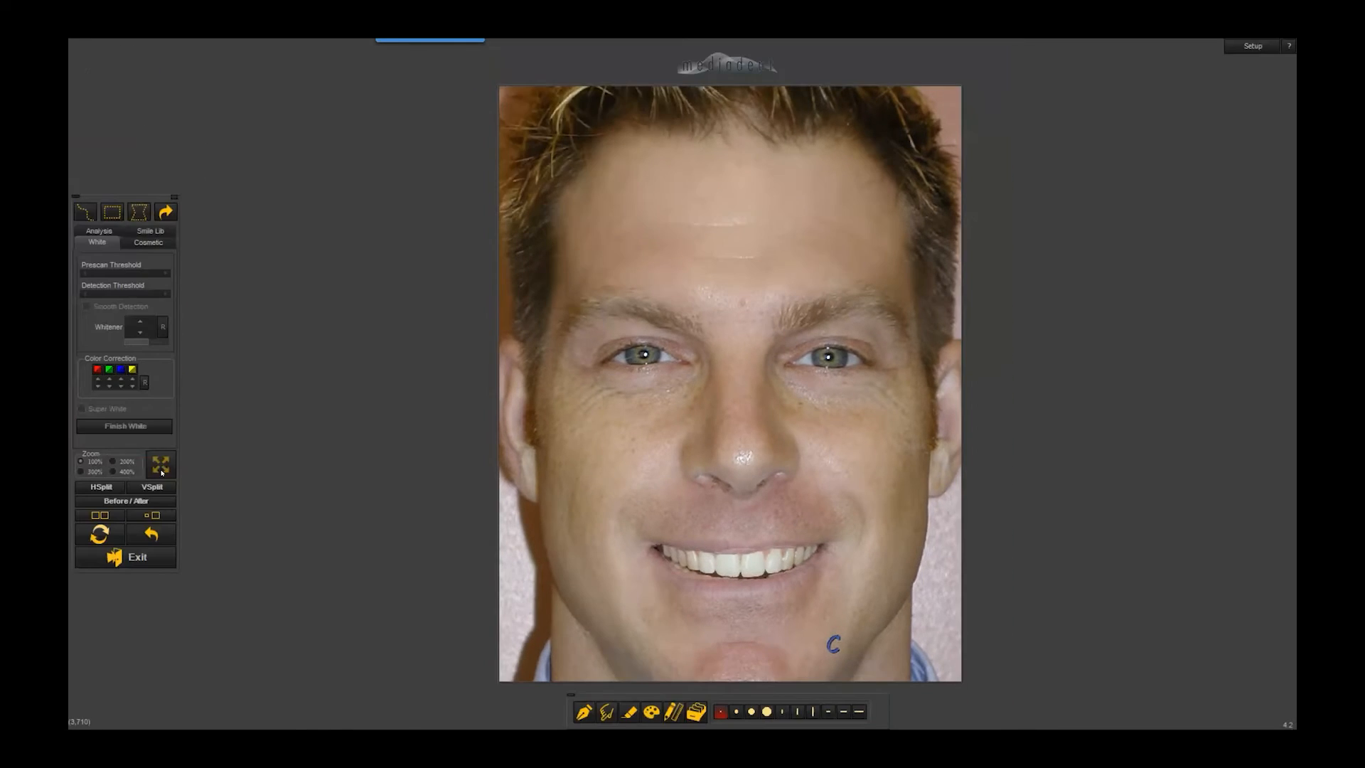
left_click(114, 501)
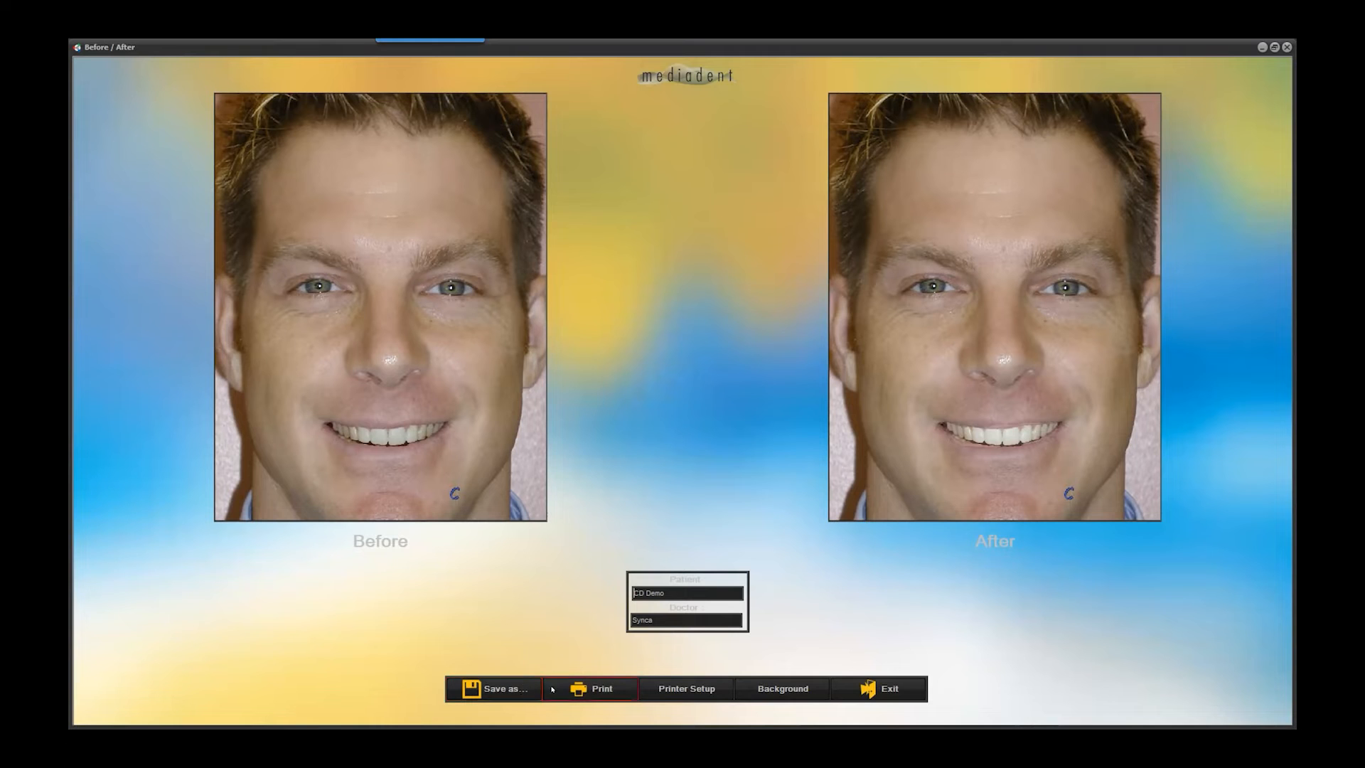
left_click(896, 689)
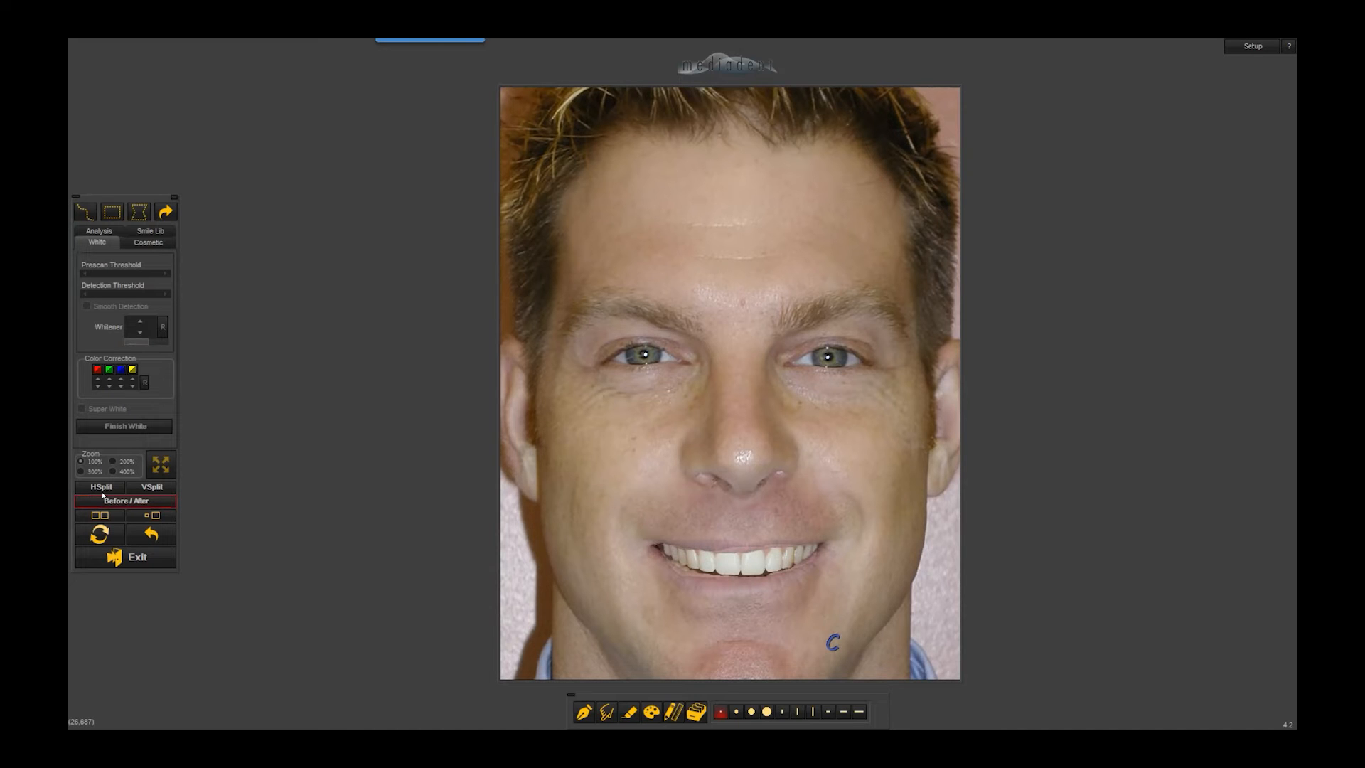
left_click(123, 502)
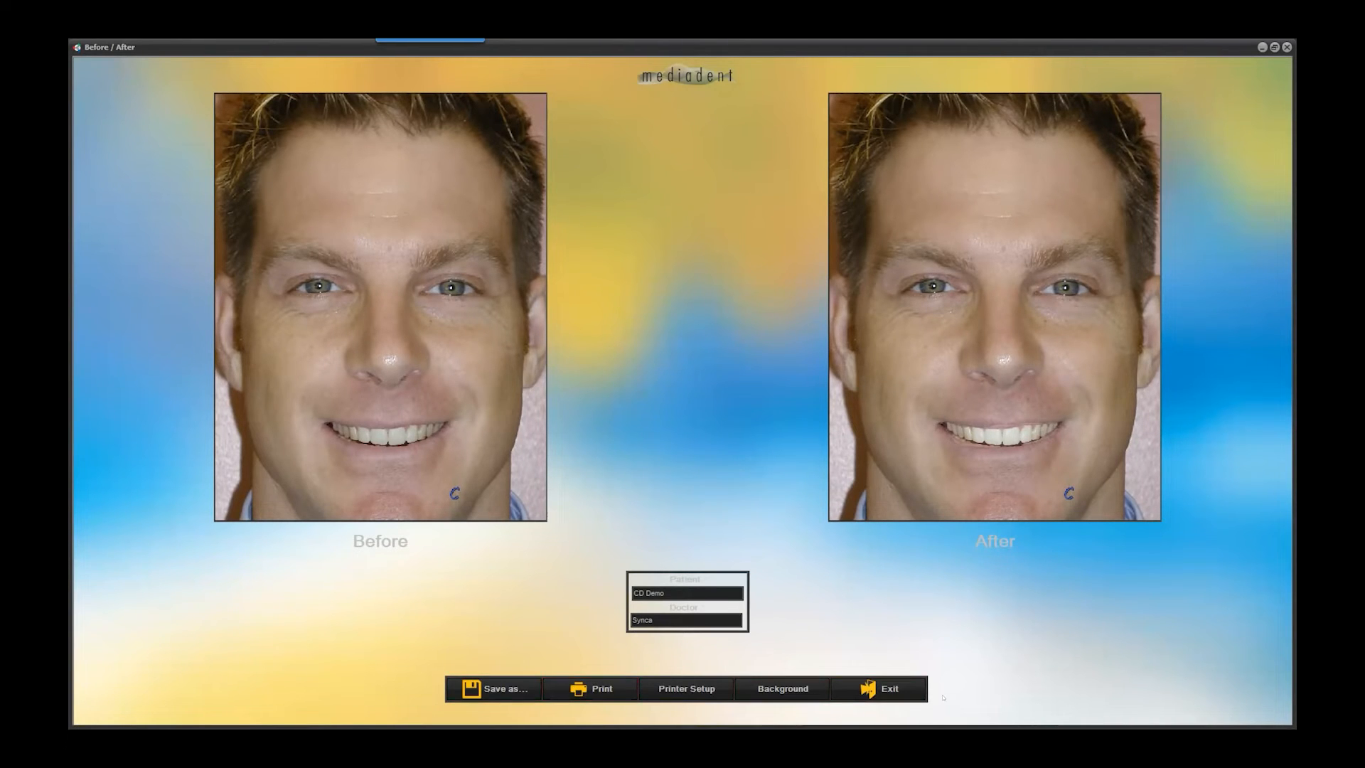
left_click(891, 688)
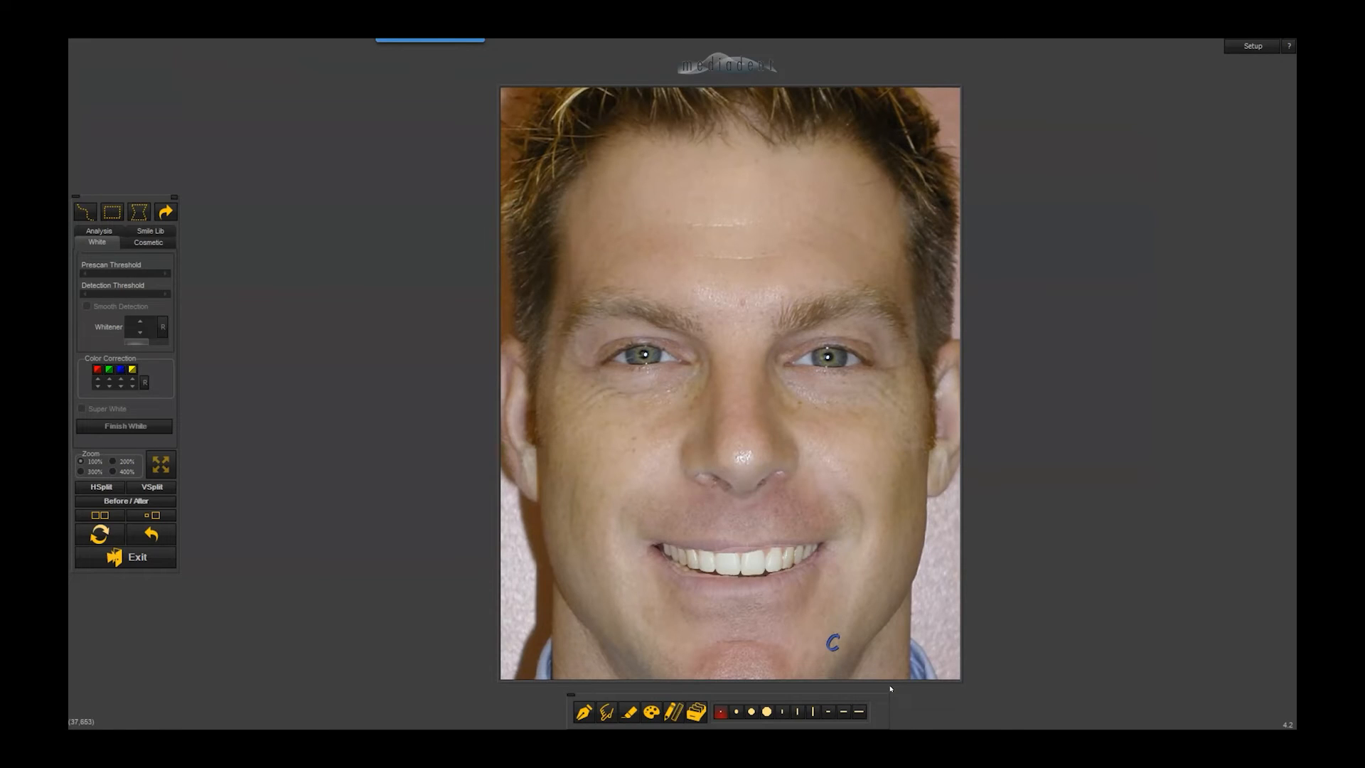
left_click(114, 557)
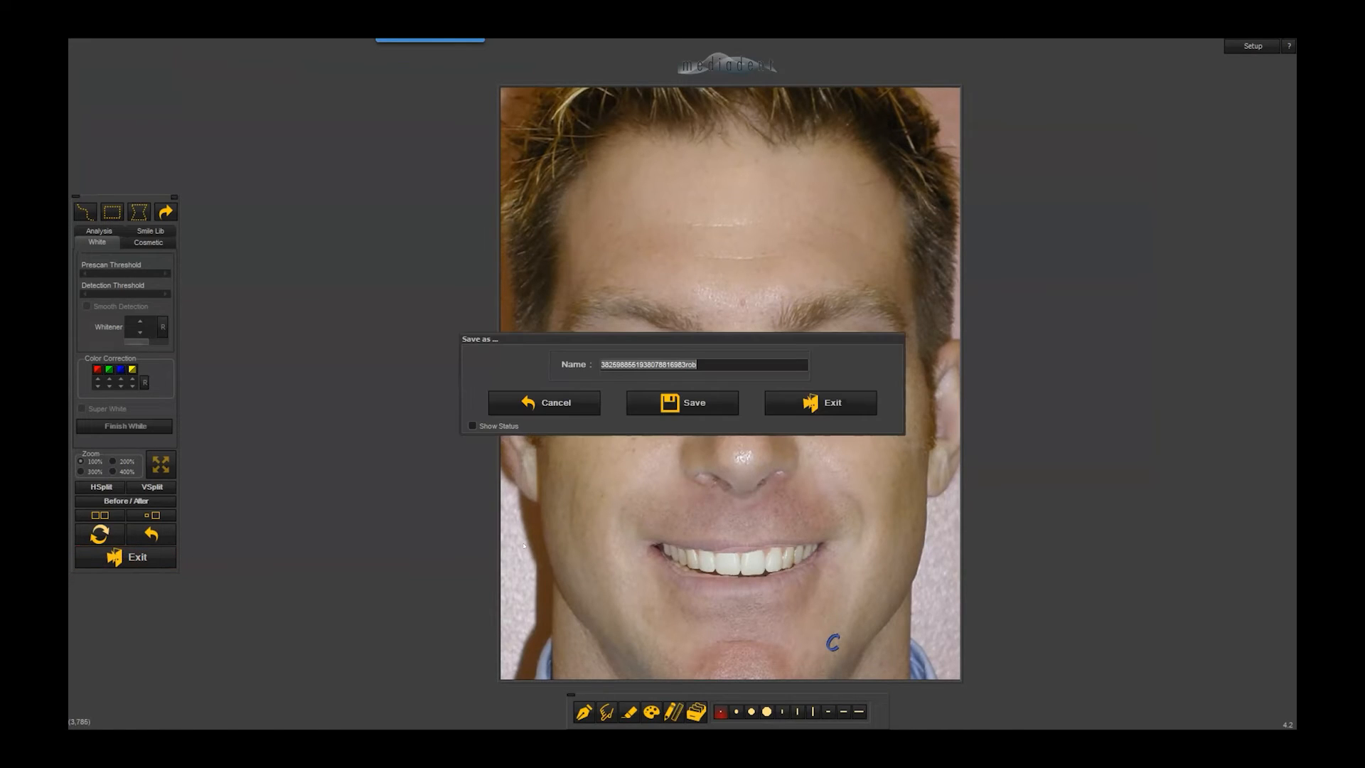
left_click(839, 410)
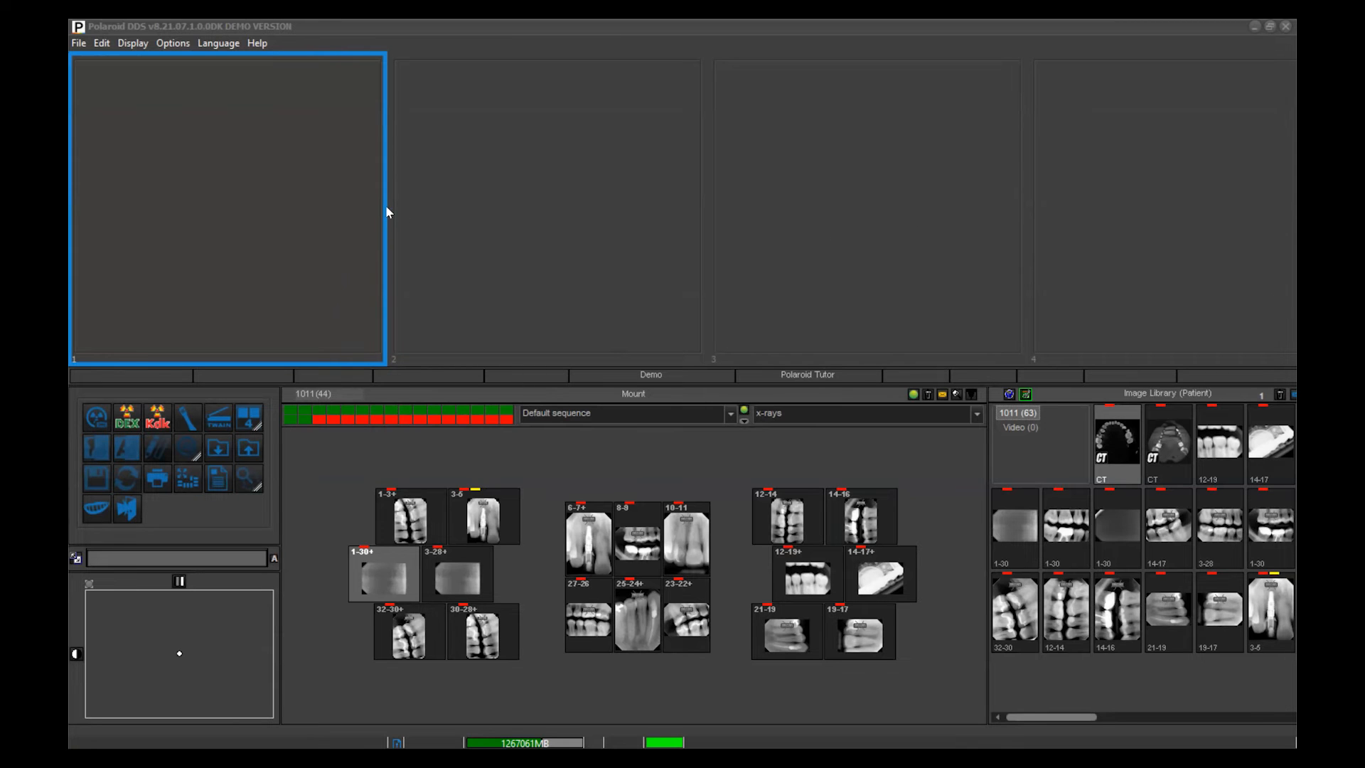
- Load the mount's 1-3, 30-28, 10-11 and 21-19 x-rays into the four viewports
double_click(409, 526)
double_click(475, 642)
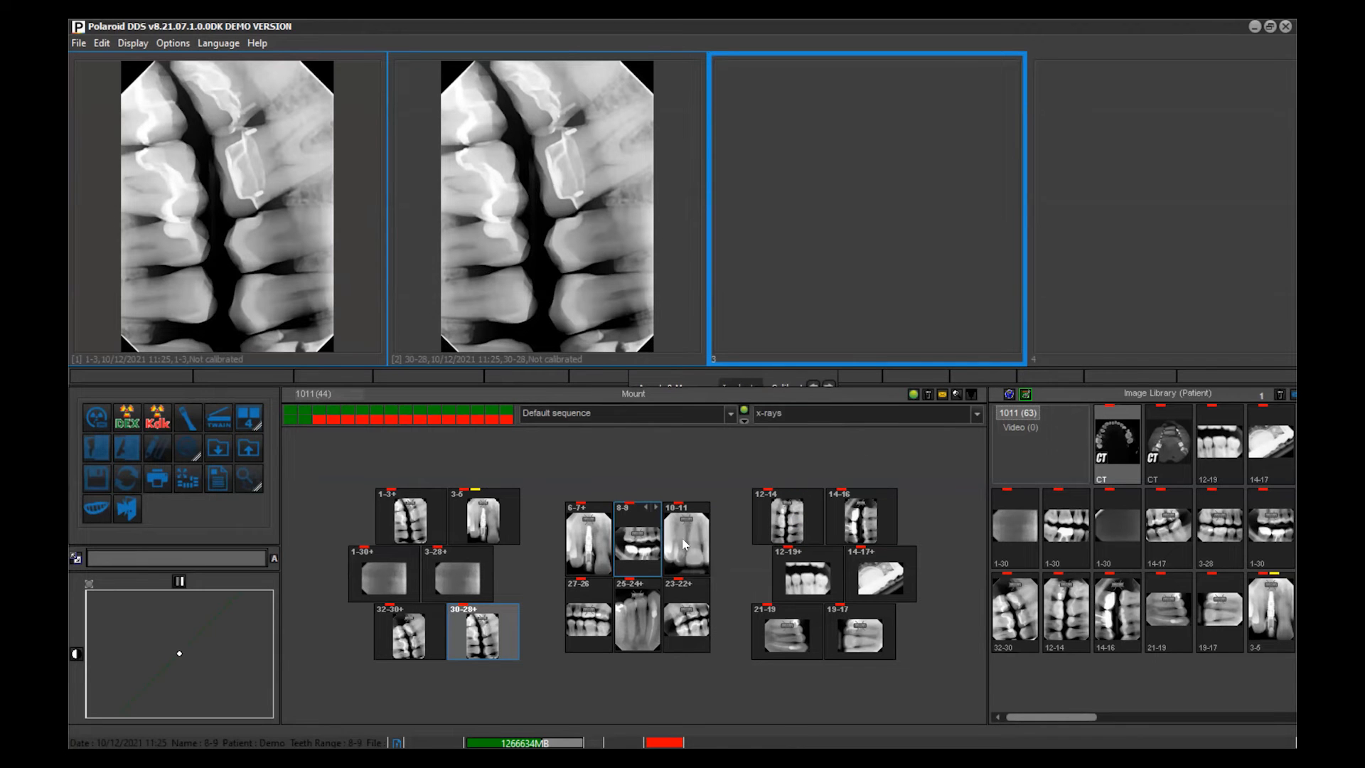
double_click(684, 545)
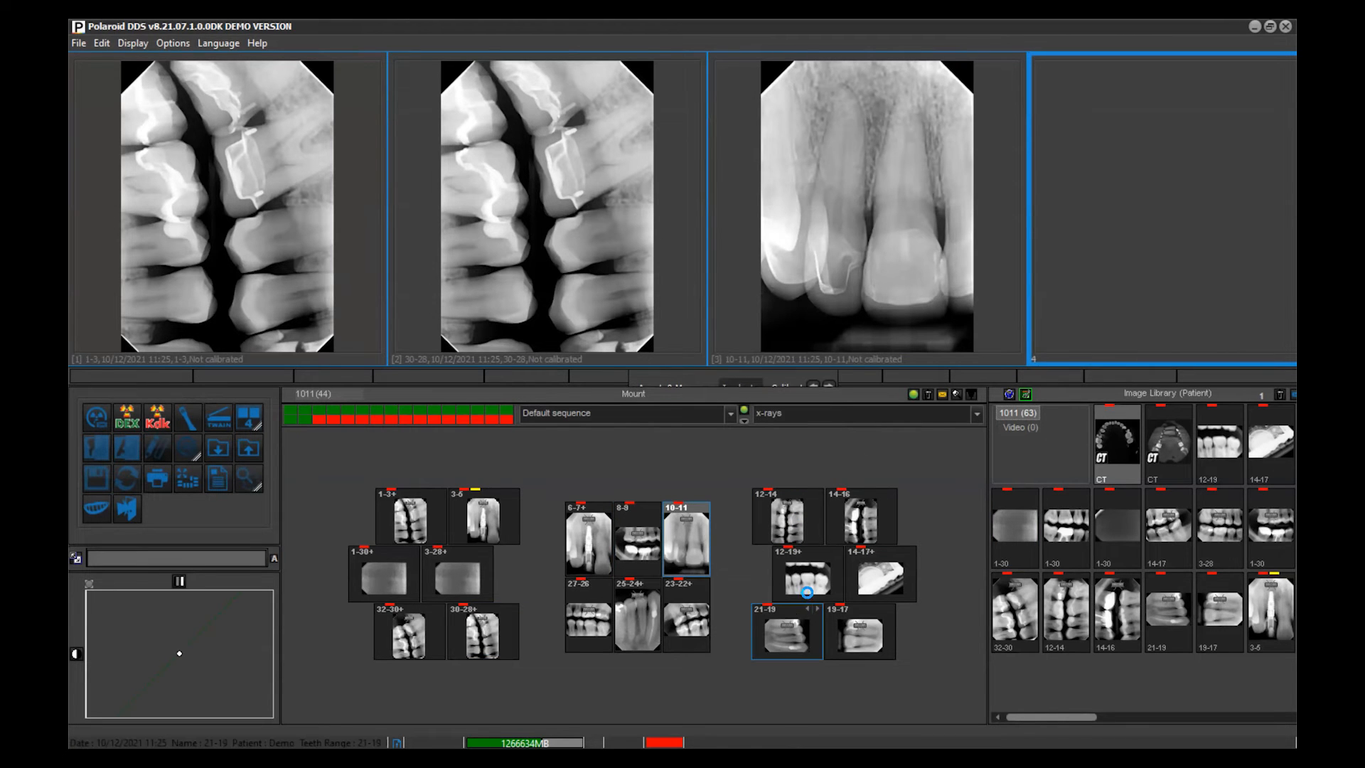
double_click(795, 632)
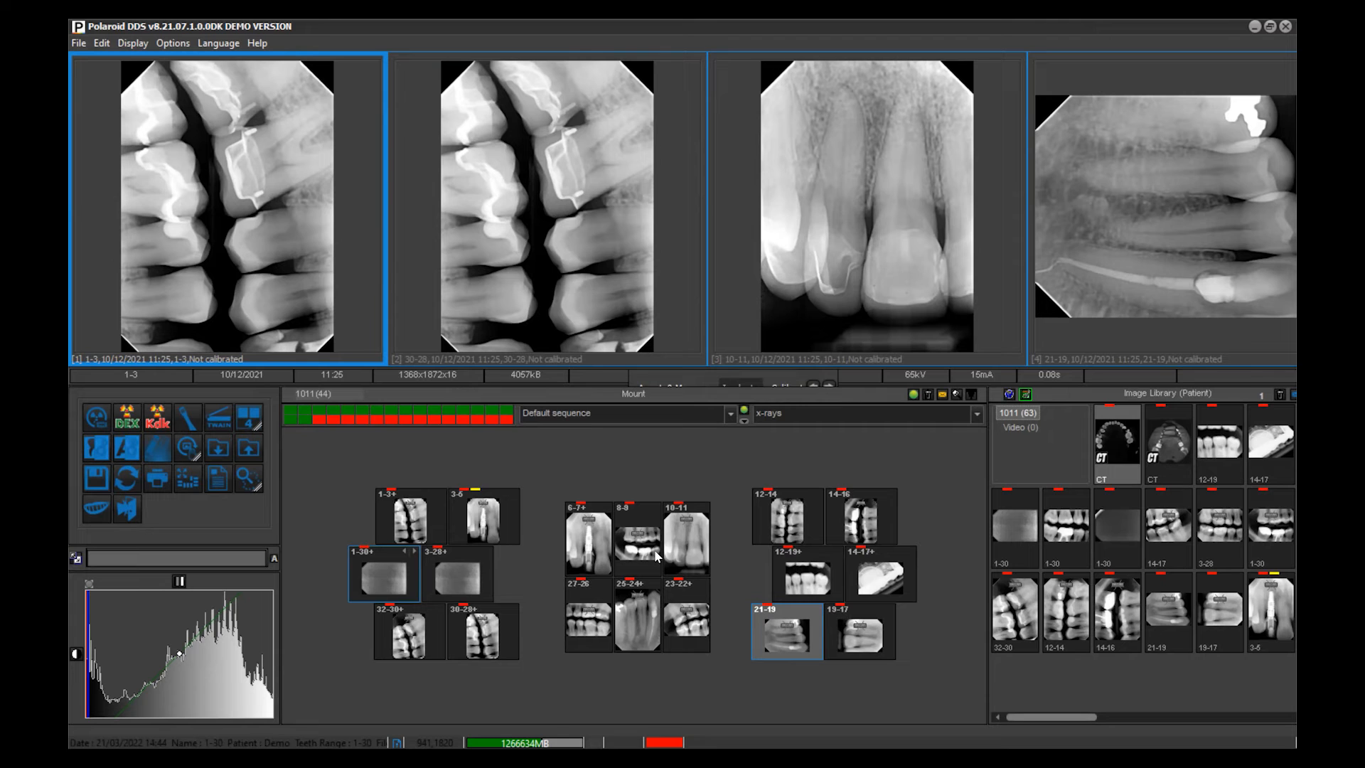
- Switch the viewport layout to three images, to pan/ceph, and back to four images
right_click(246, 416)
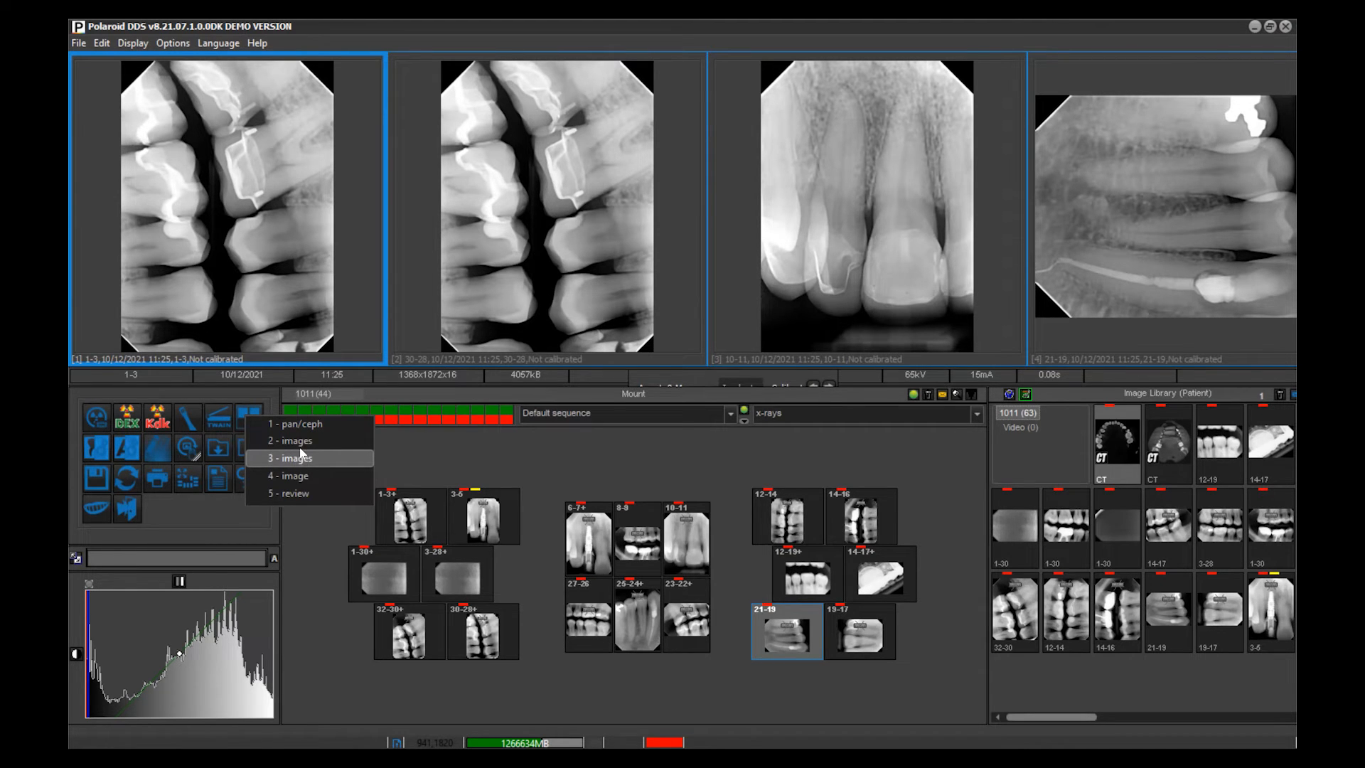
left_click(297, 459)
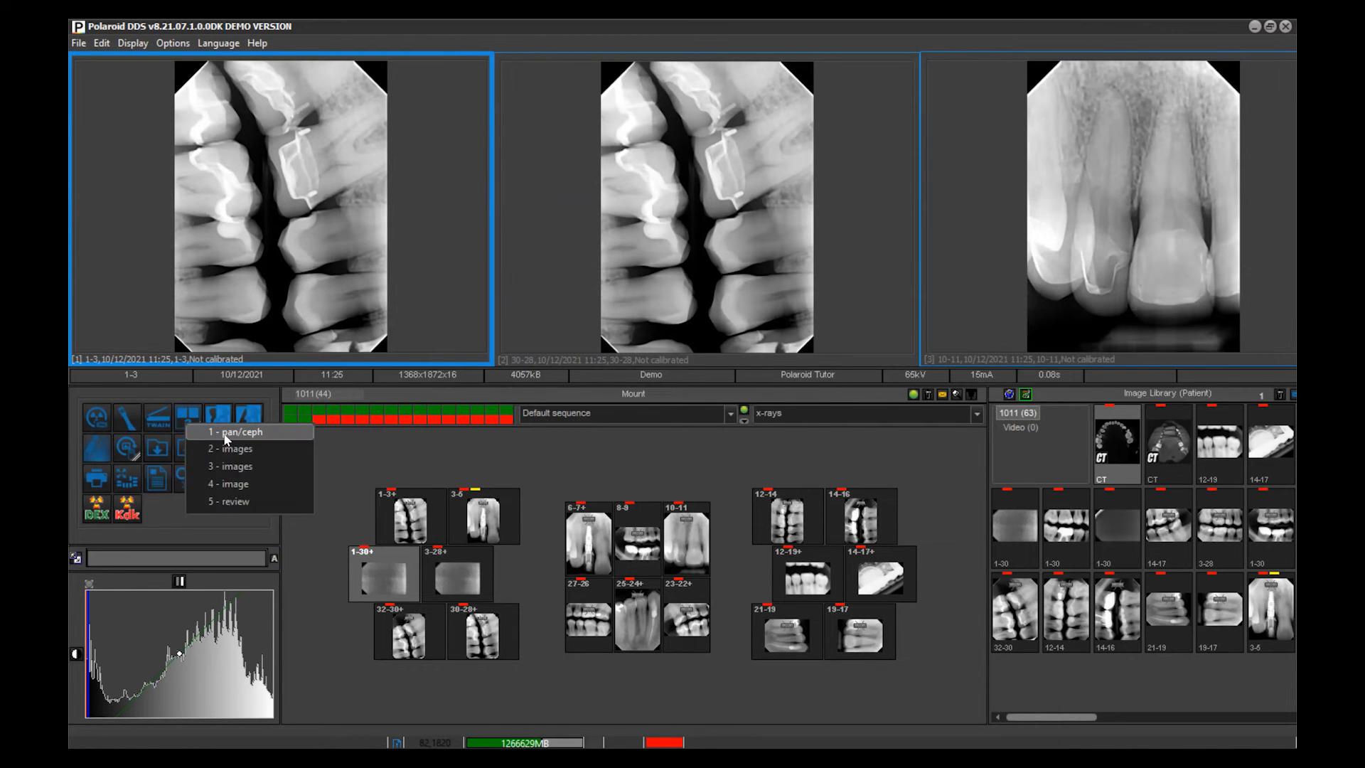
left_click(225, 435)
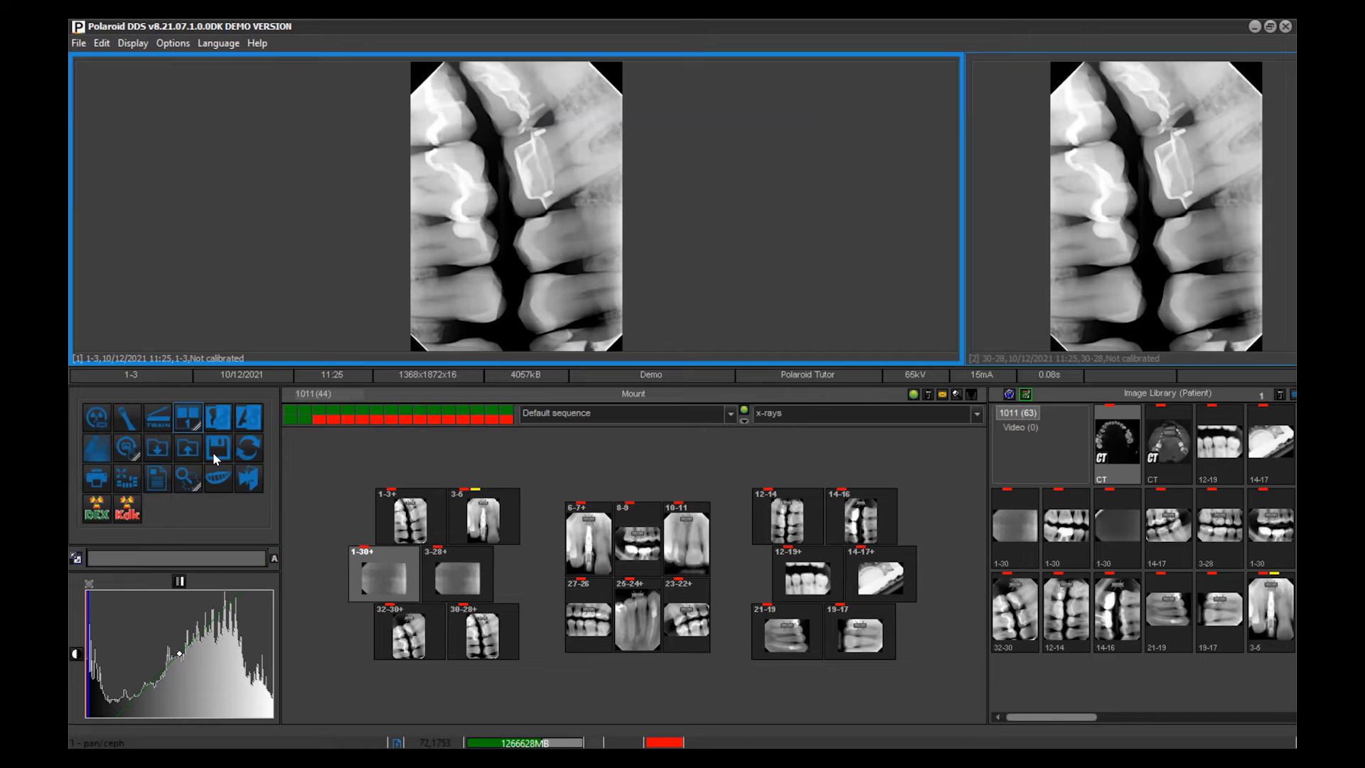
left_click(184, 424)
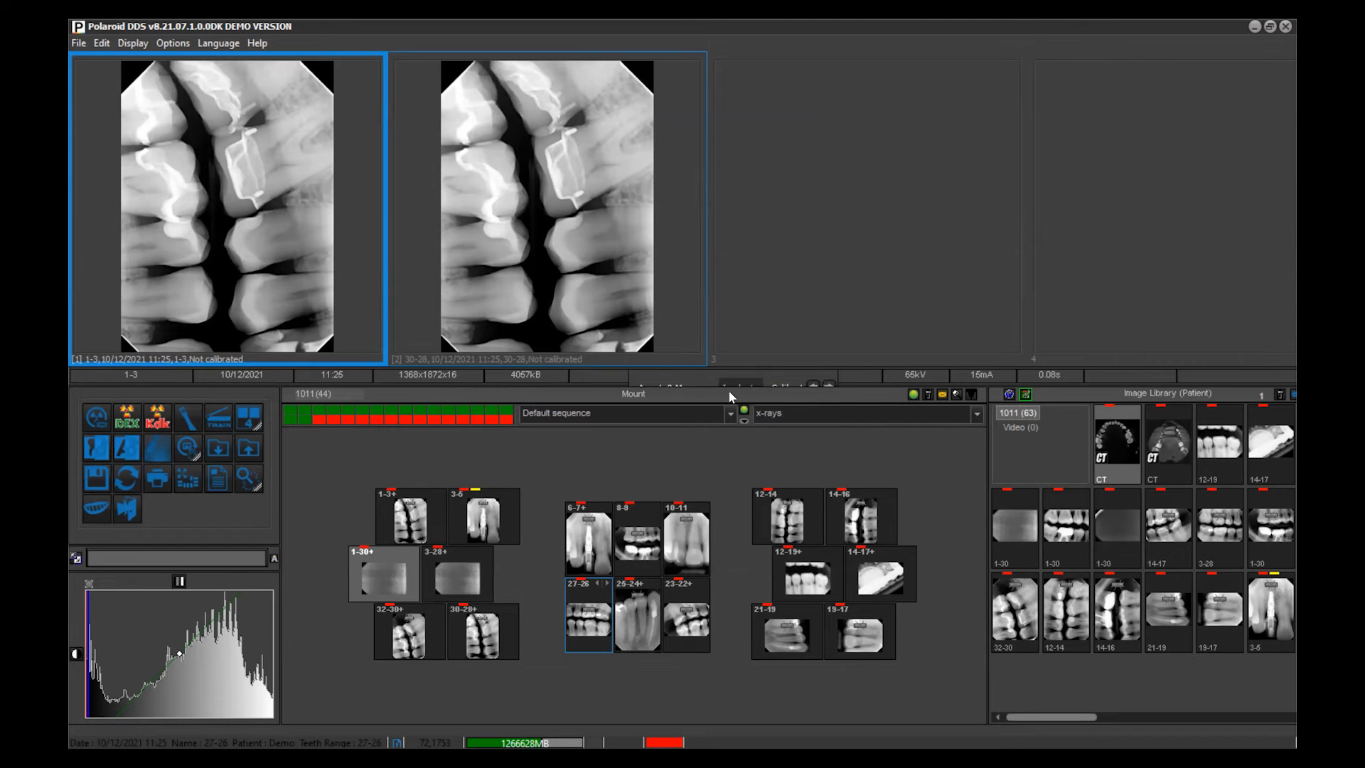
- Load x-rays 27-26 and 23-22 into the two empty viewports, and browse the x-rays full screen from 27-26, ending on 23-22
left_click(602, 627)
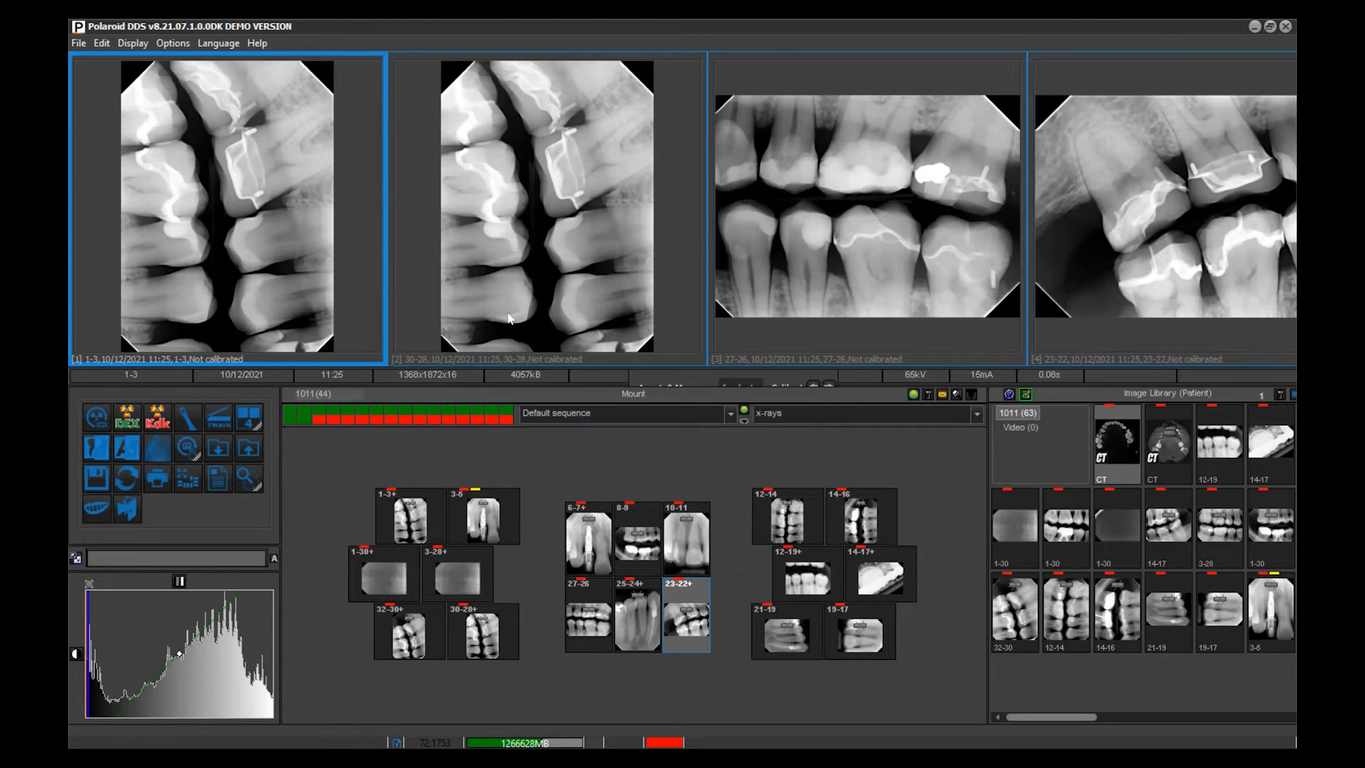
double_click(823, 241)
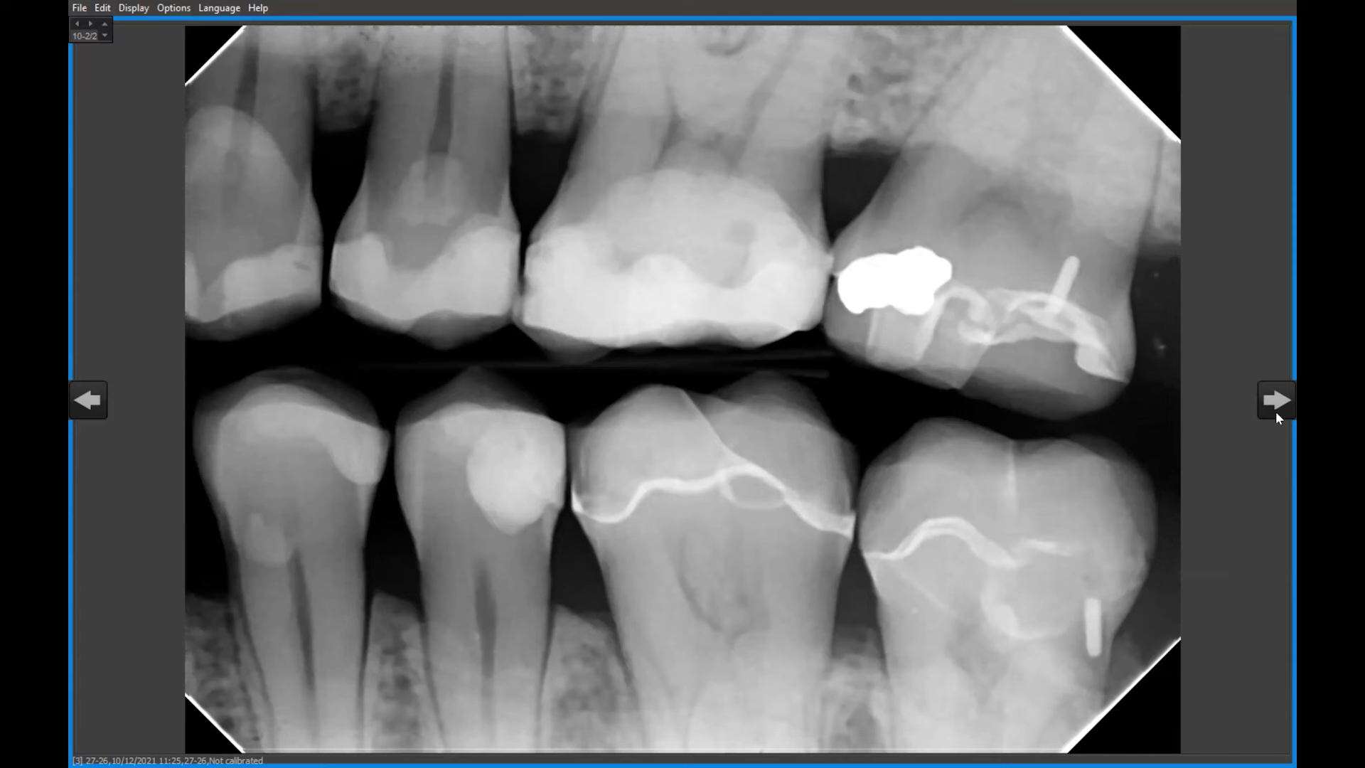
left_click(1277, 399)
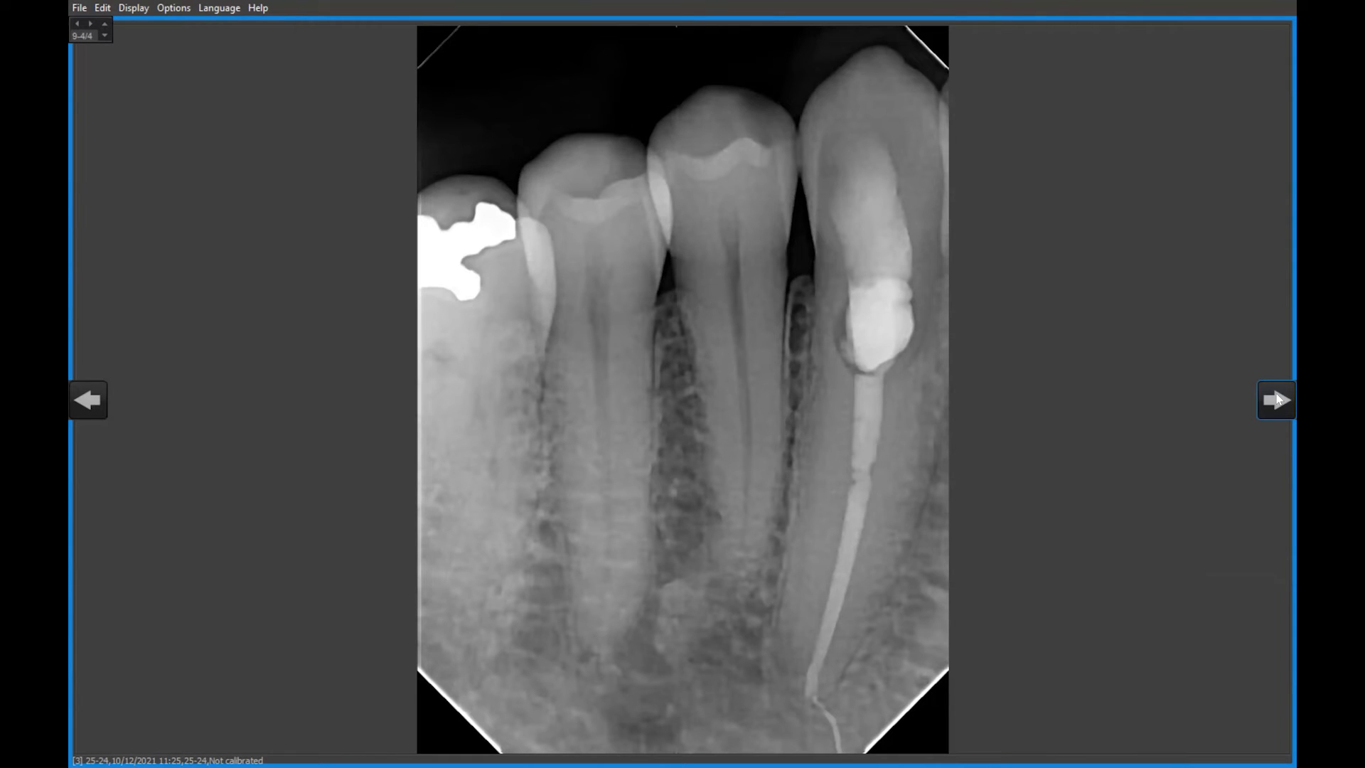
left_click(89, 400)
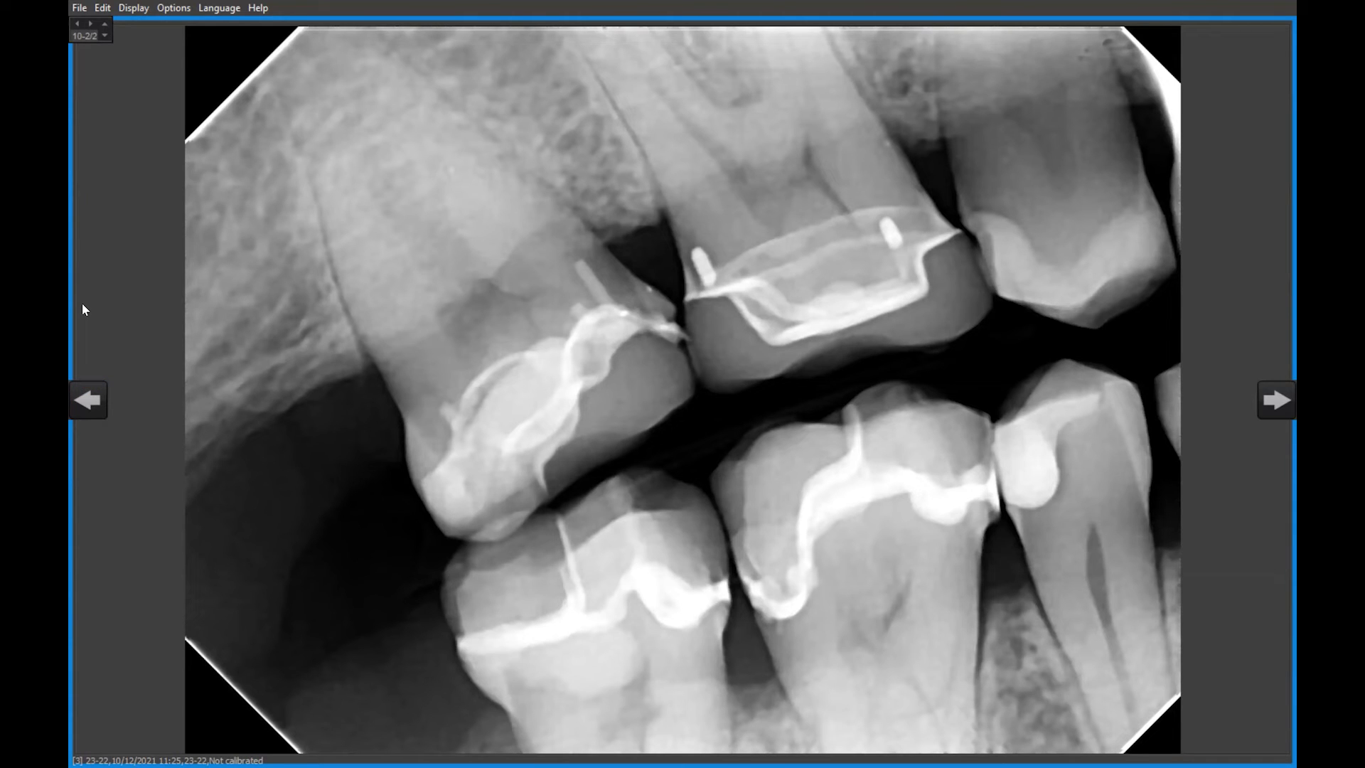
double_click(540, 296)
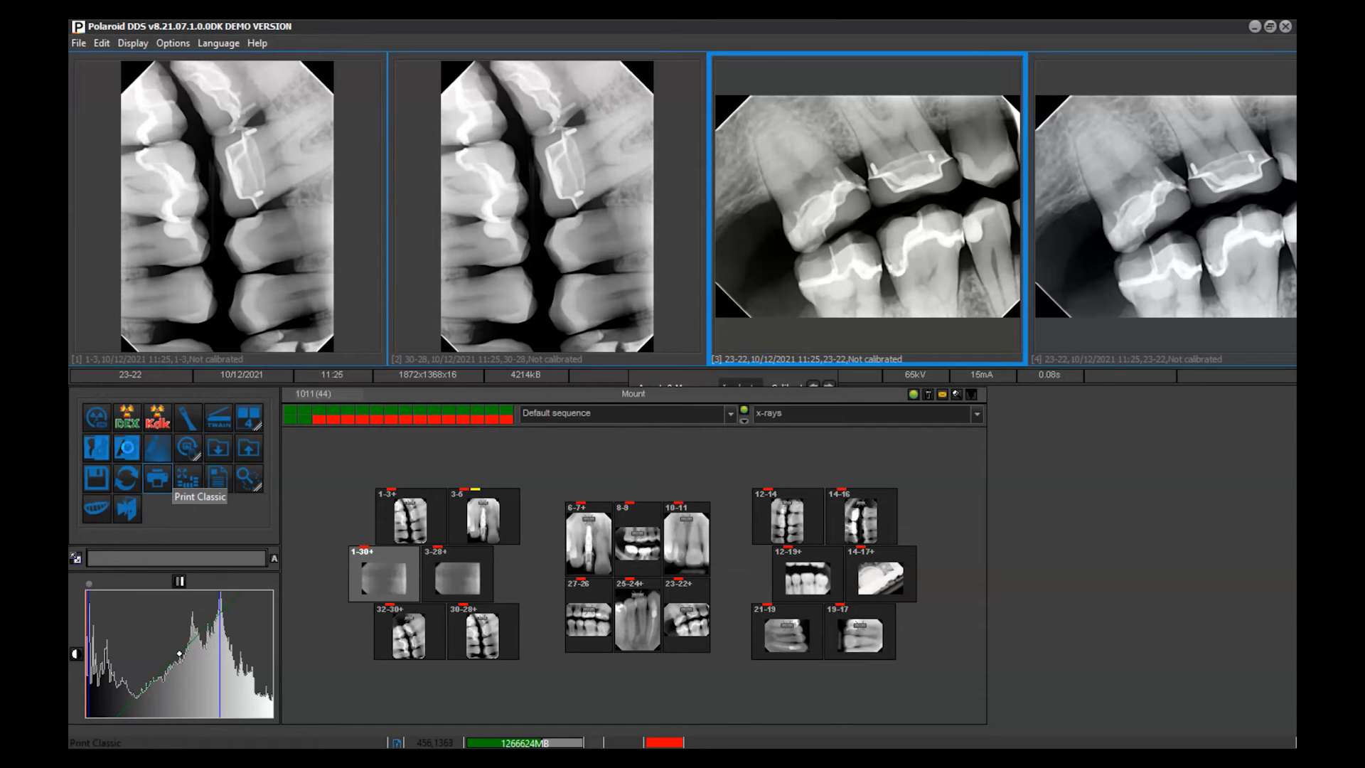
- Preview the available filters on the 23-22 x-ray across the filter selection pages, including the Optimize, Endo and Extra Sharpen versions
left_click(130, 452)
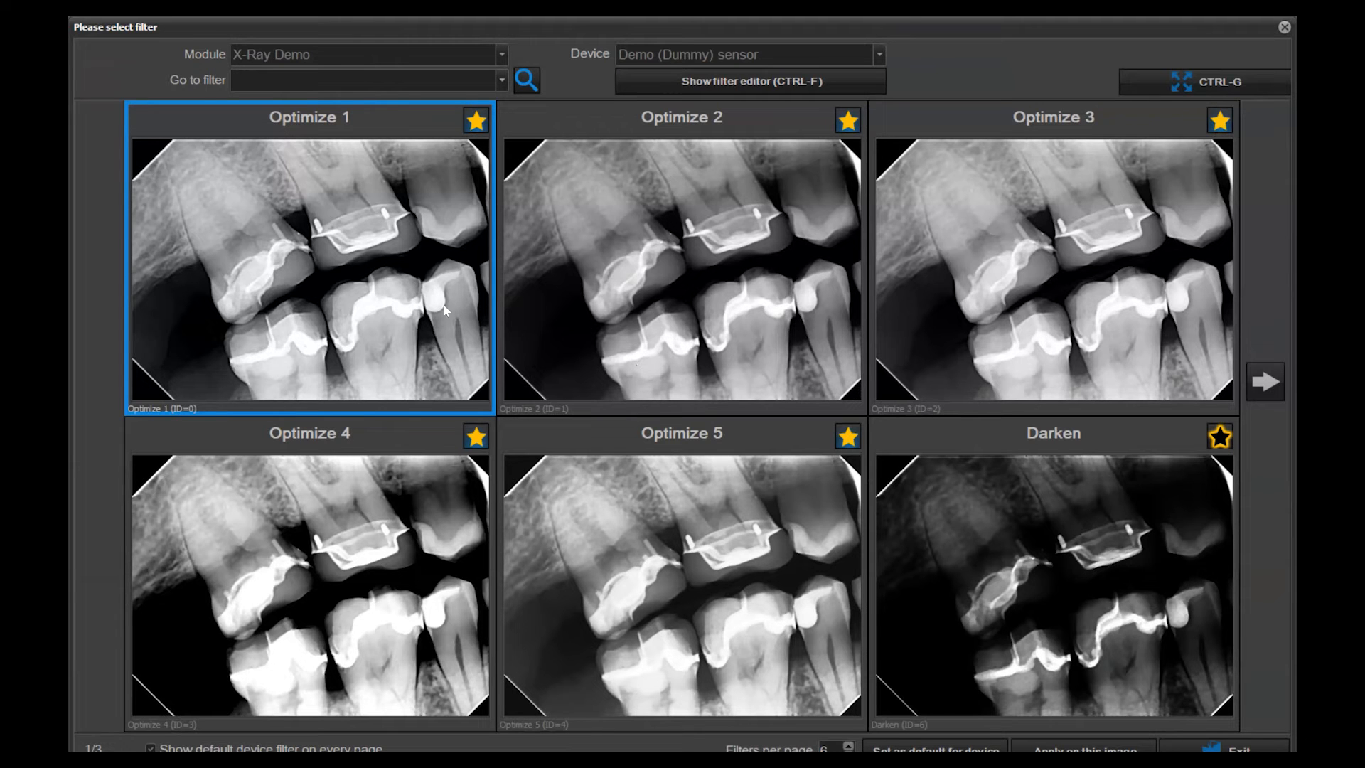
left_click(1274, 386)
left_click(1273, 381)
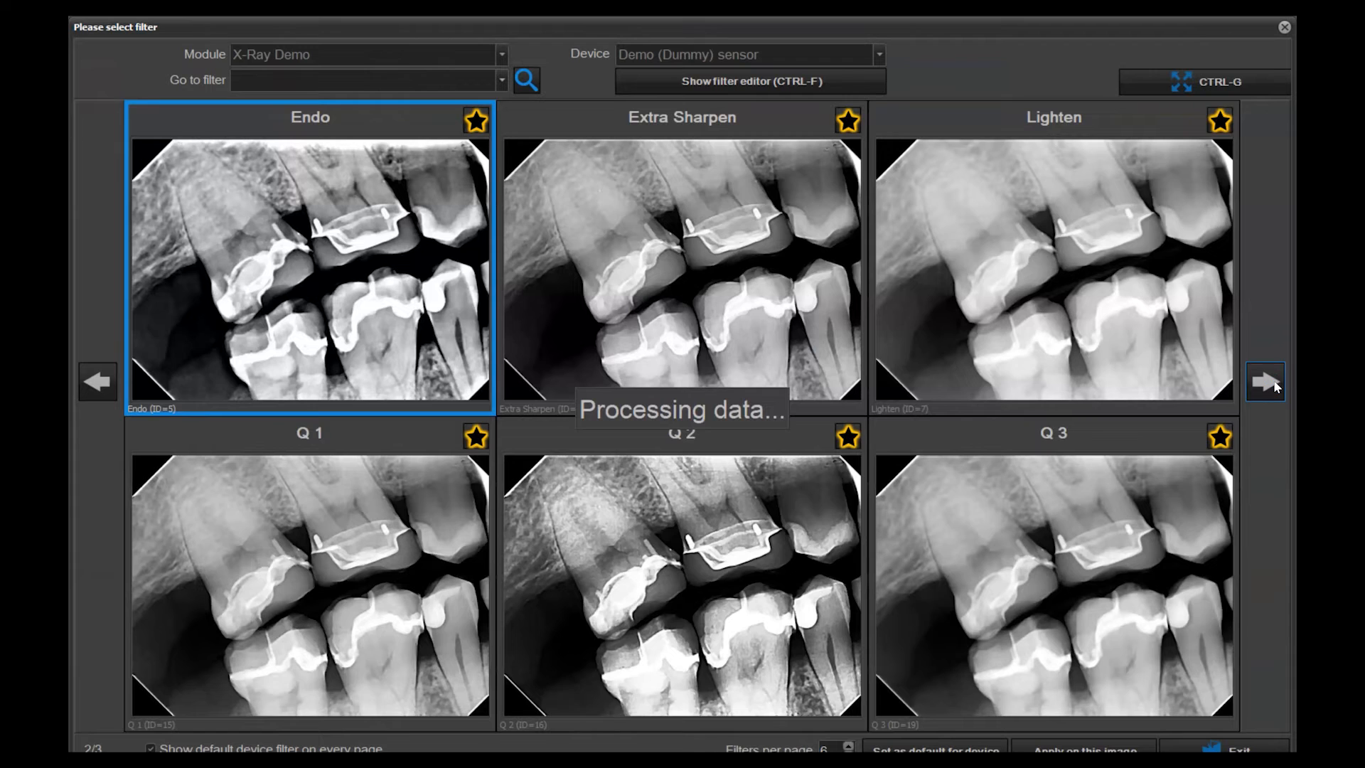
left_click(98, 382)
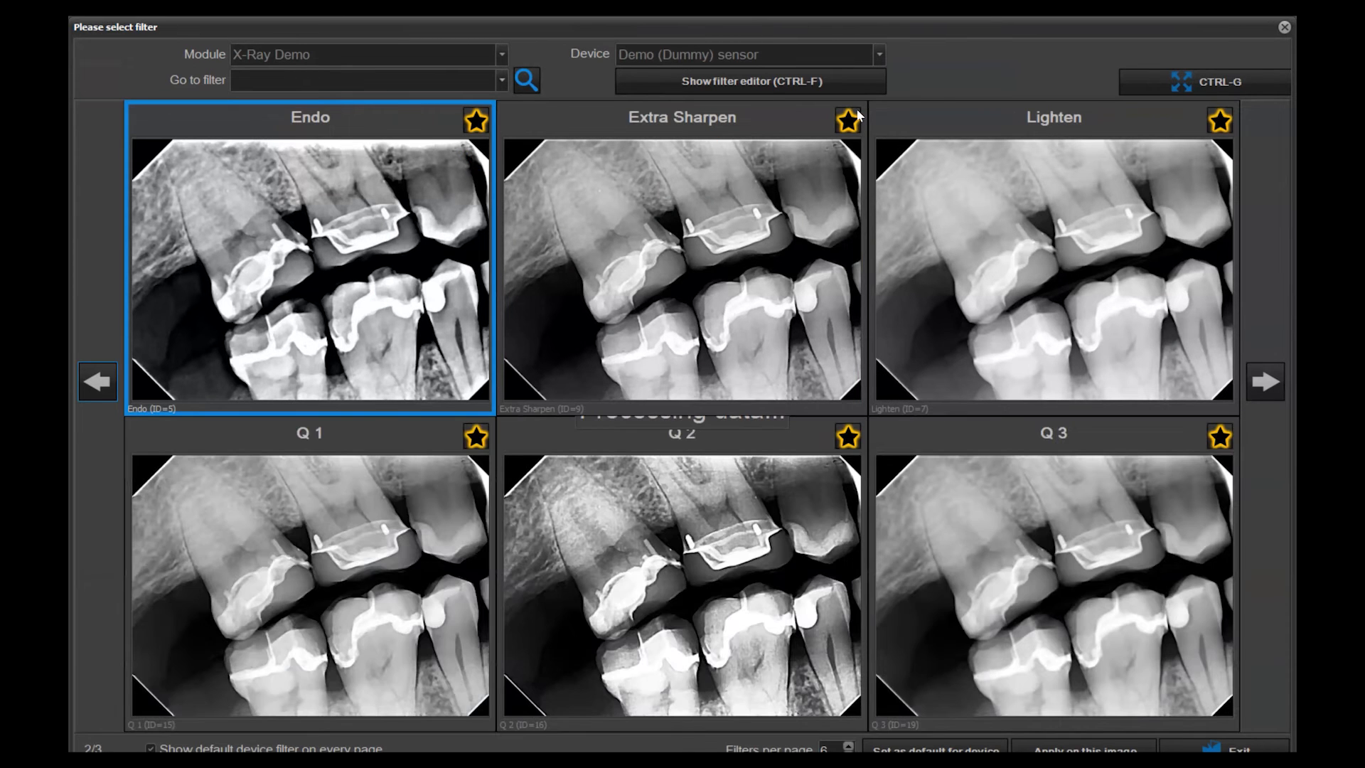
left_click(97, 375)
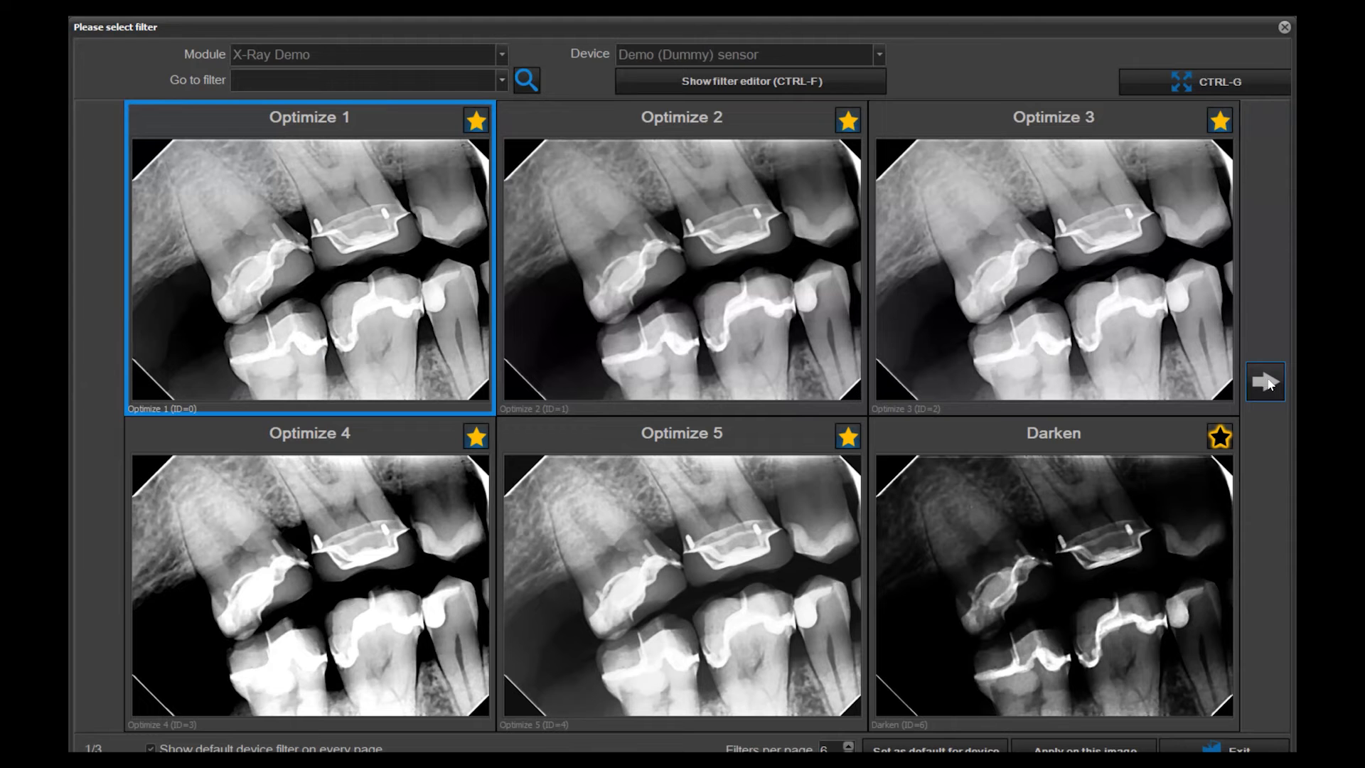
left_click(1268, 383)
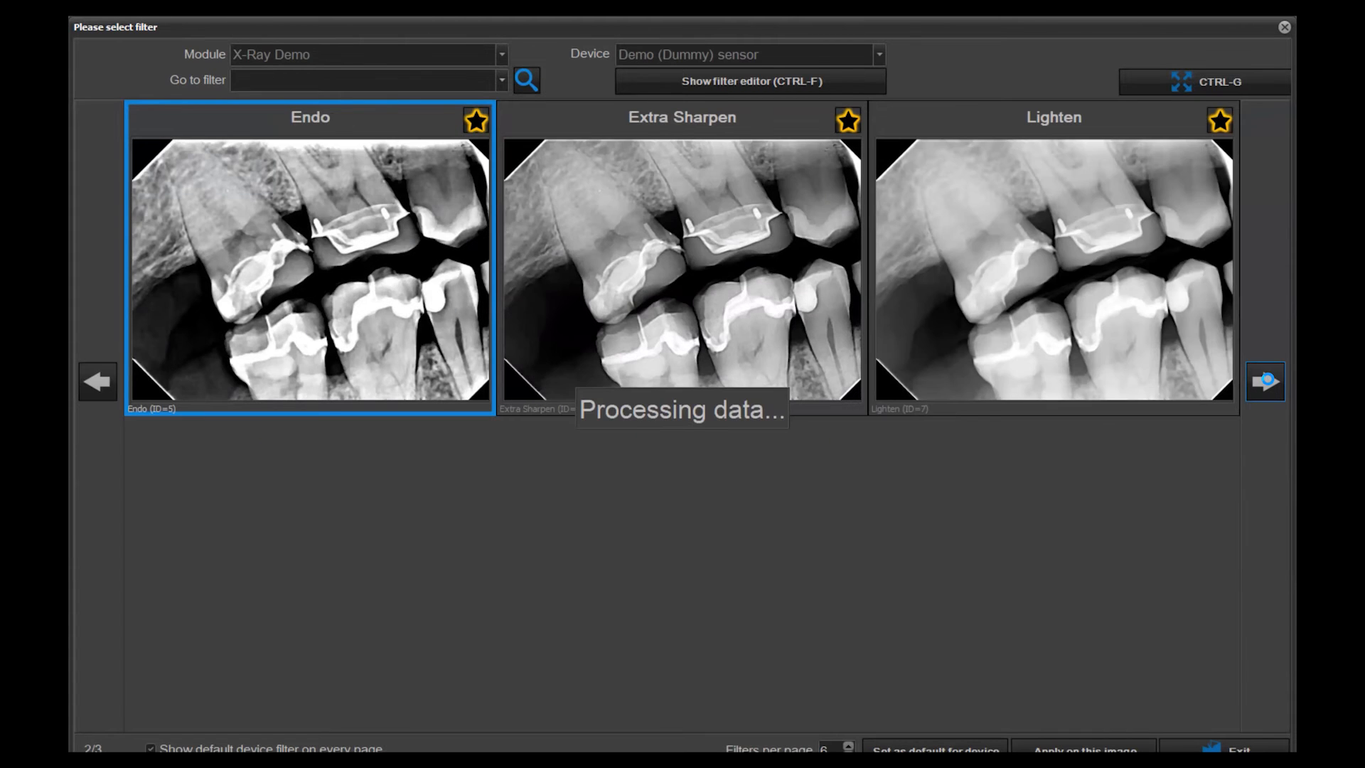
left_click(93, 383)
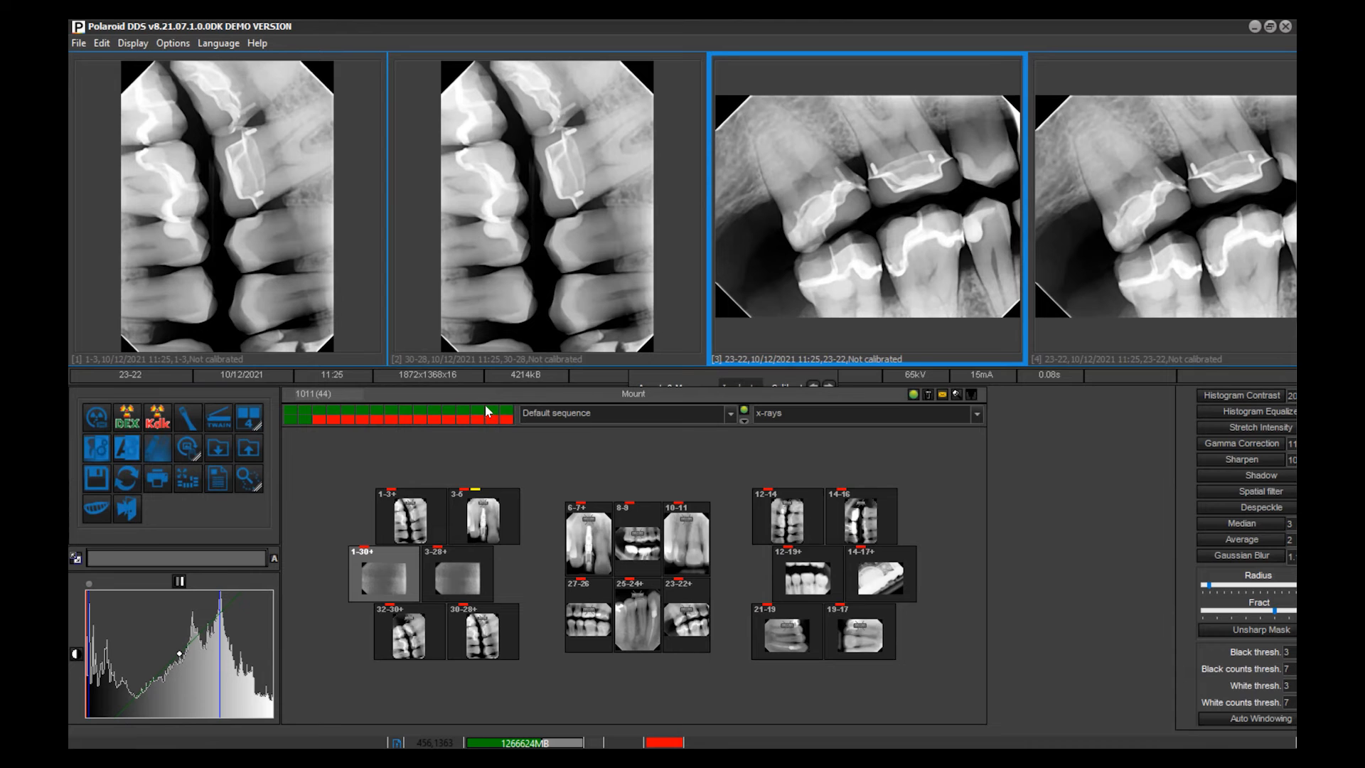
- Inspect the tooth crowns on the 30-28 x-ray with the magnifier
left_click(529, 260)
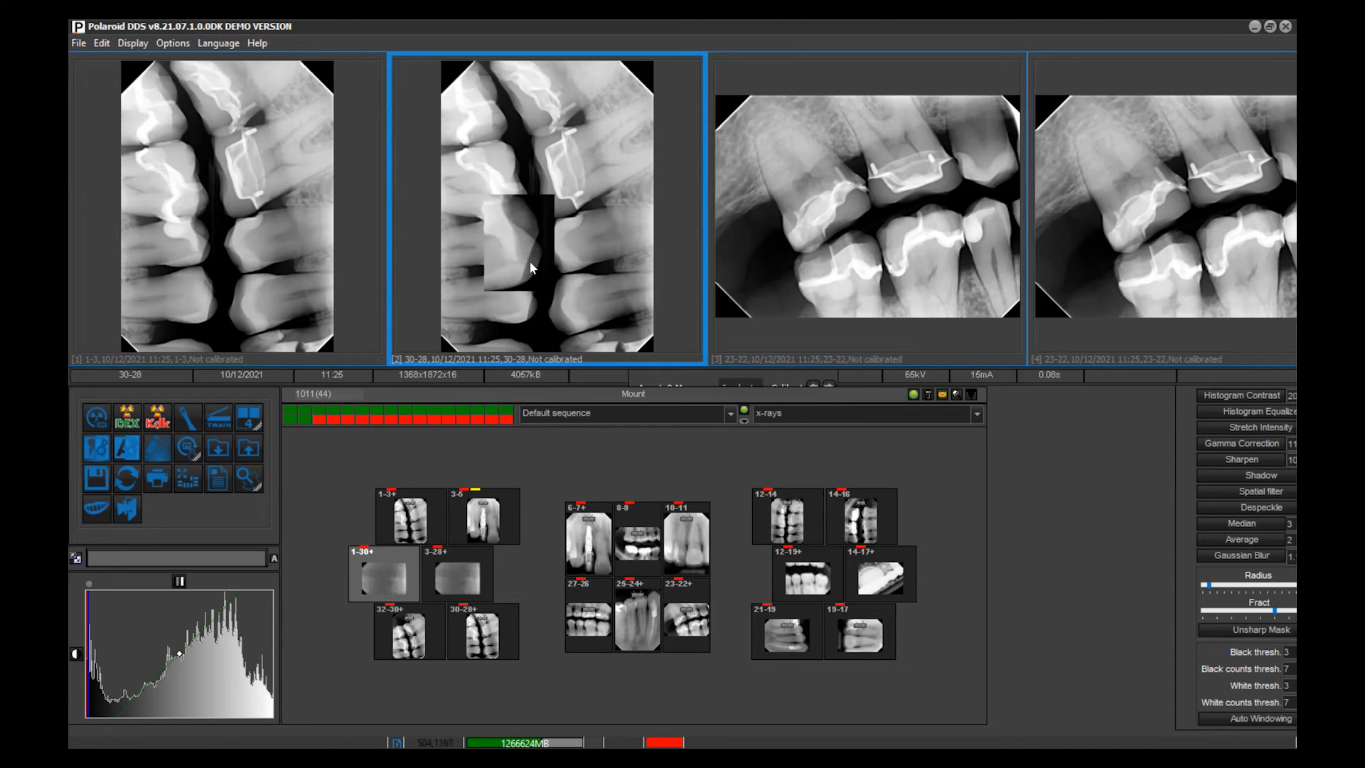
left_click_drag(556, 248, 514, 230)
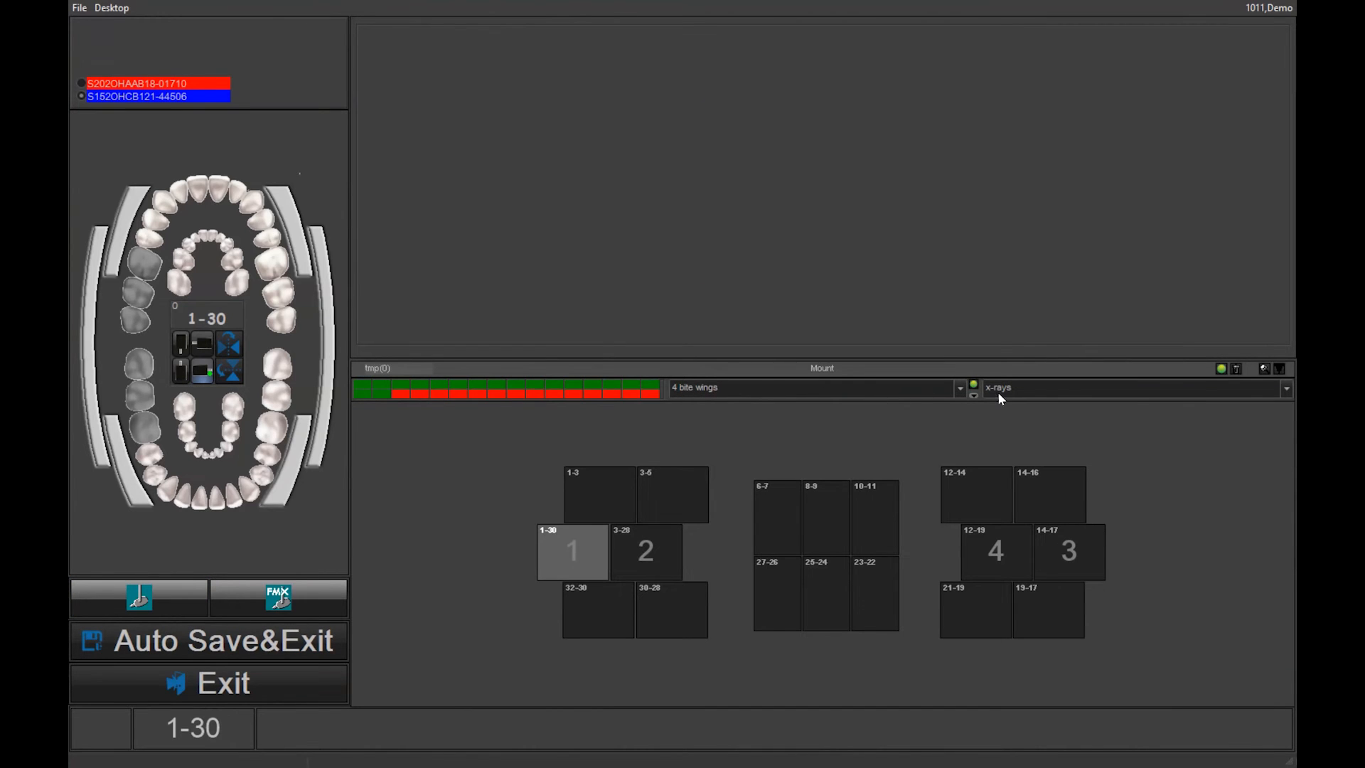
- Switch the acquisition sequence to 7 New patient and back to 4 bite wings
left_click(959, 389)
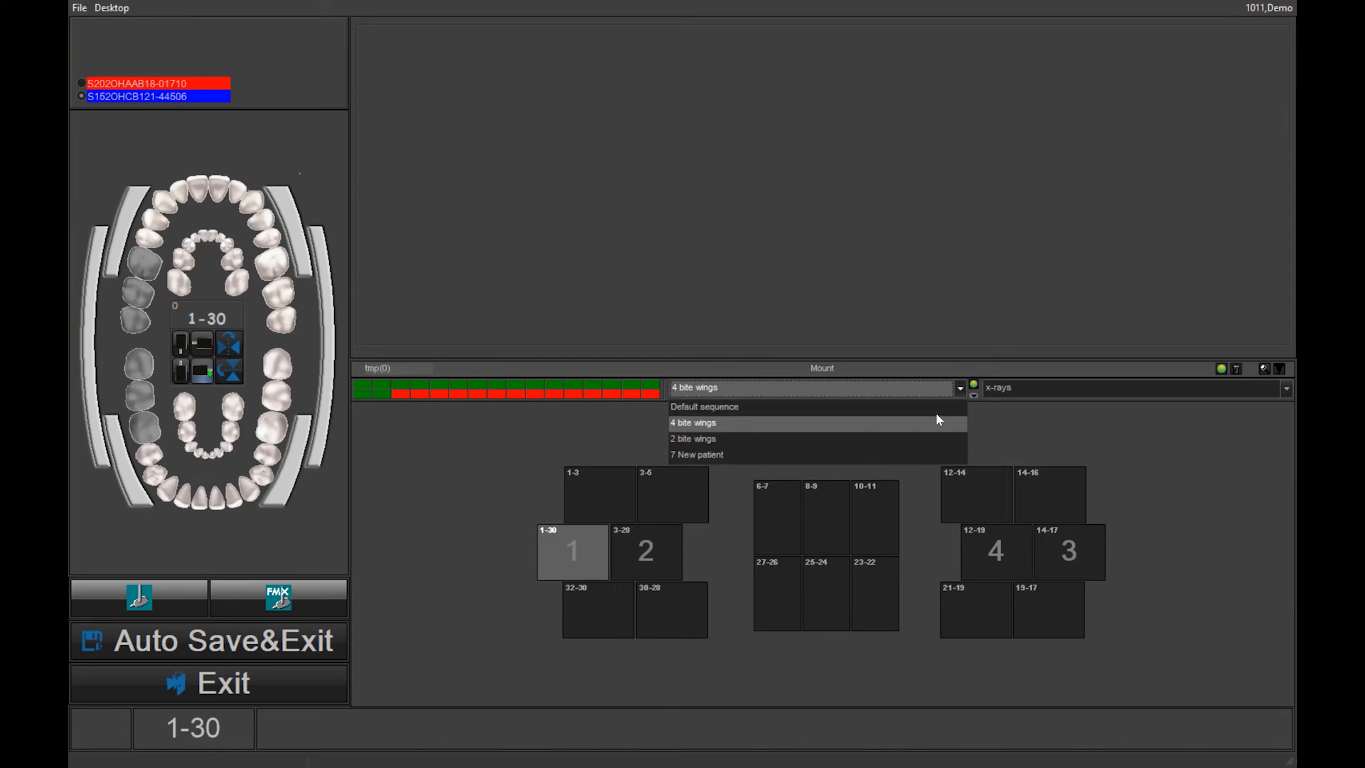
left_click(901, 453)
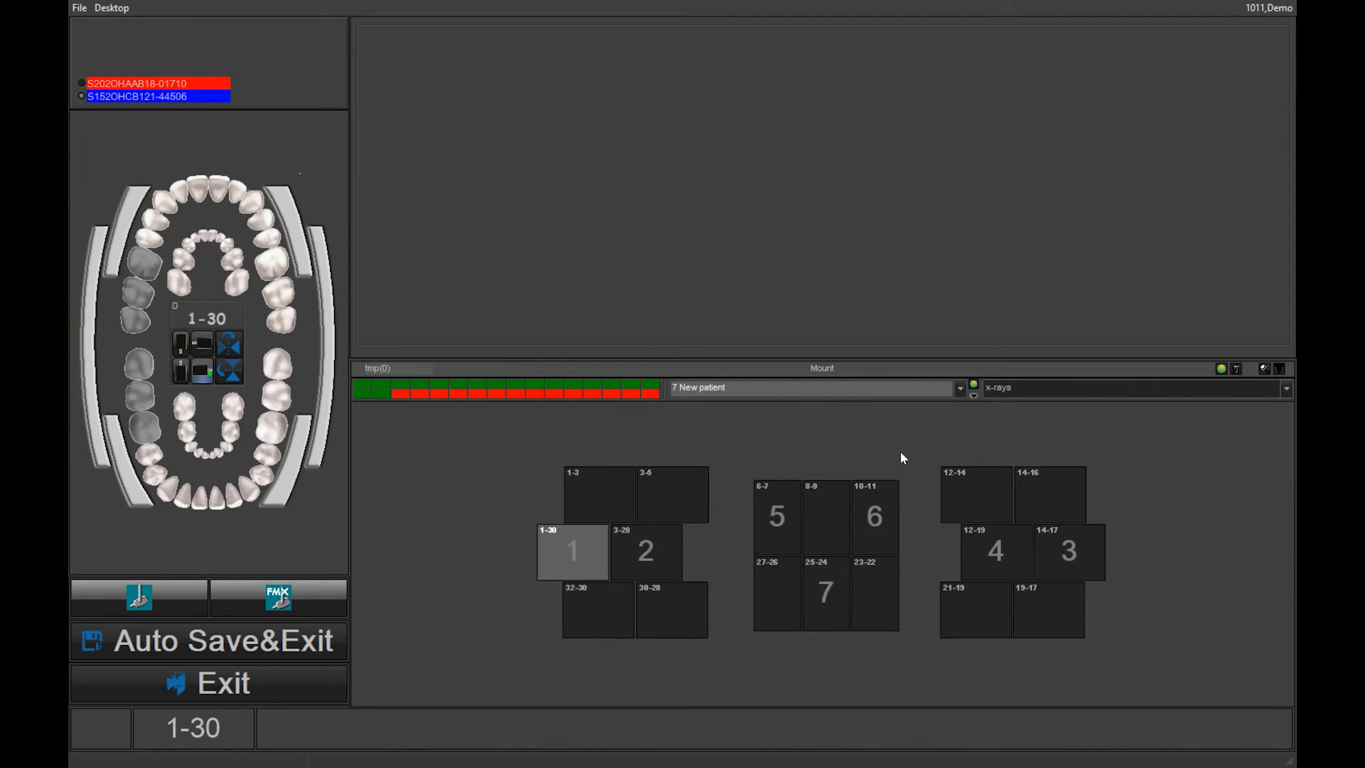
left_click(959, 390)
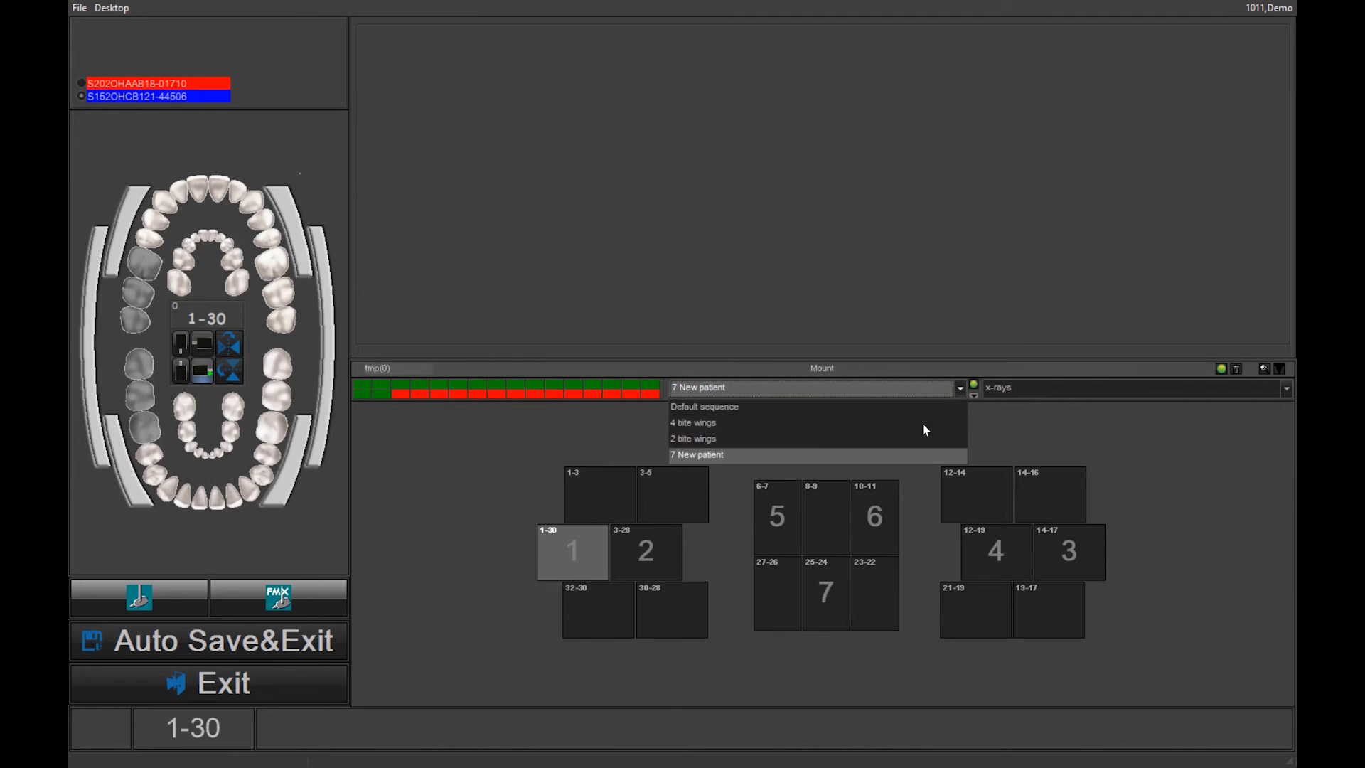
left_click(923, 424)
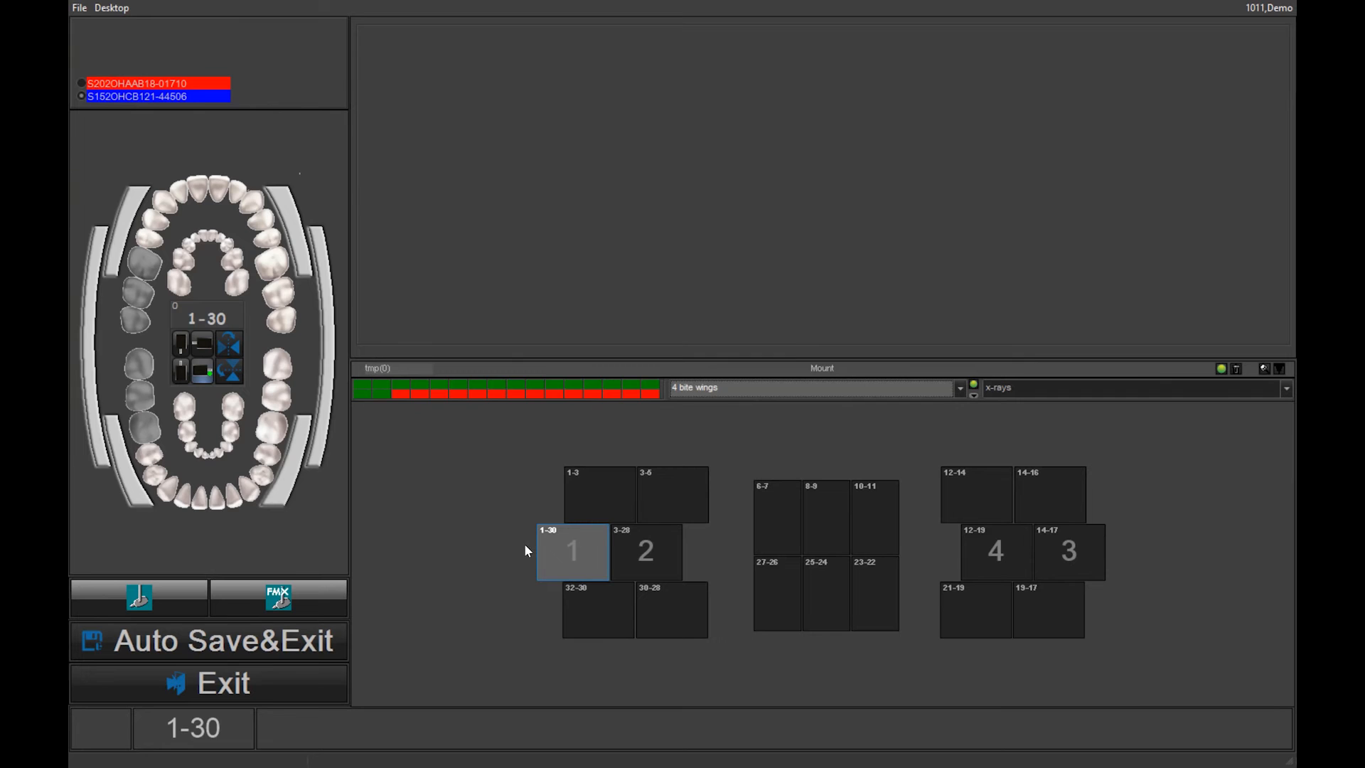
- Select mount positions 1-30, 3-5, 1-3 and 32-30 out of sequence, and exit the acquisition screen
left_click(556, 549)
left_click(657, 496)
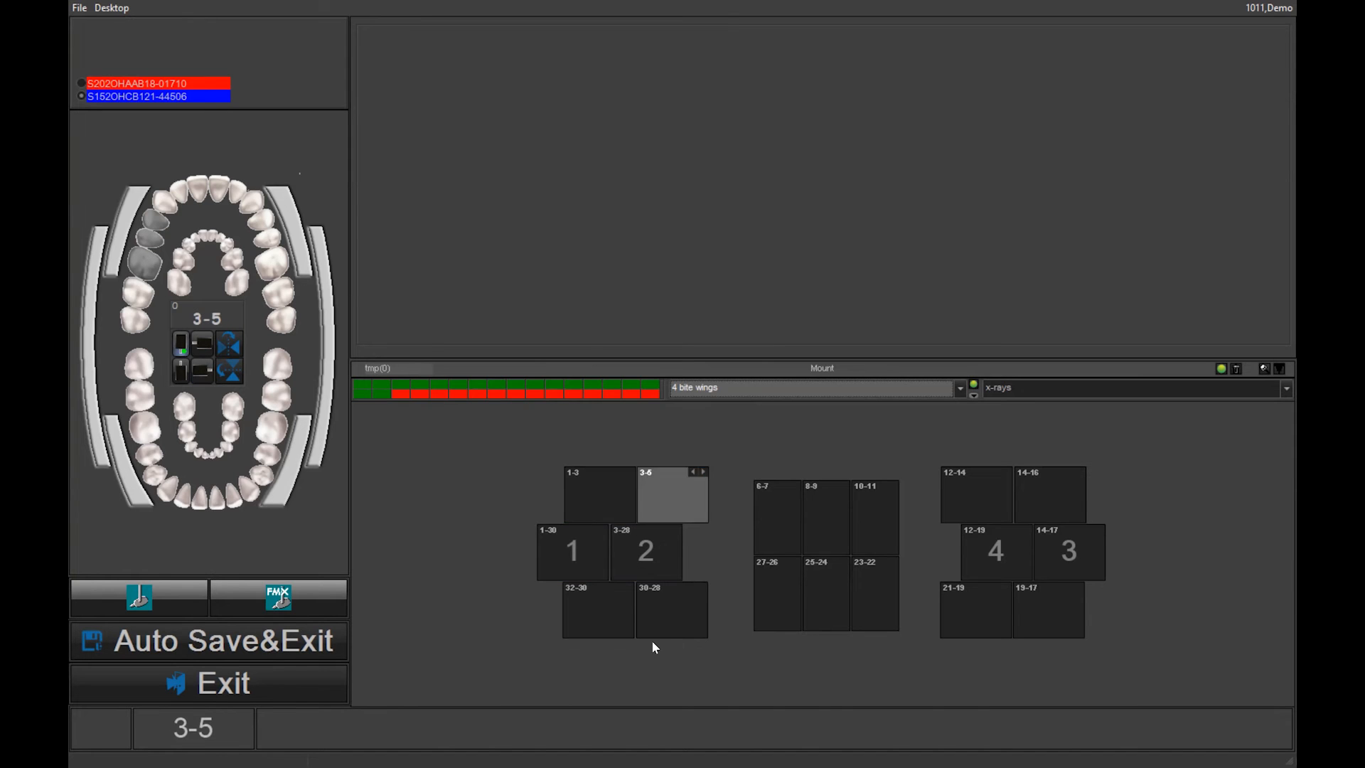
left_click(595, 491)
left_click(609, 615)
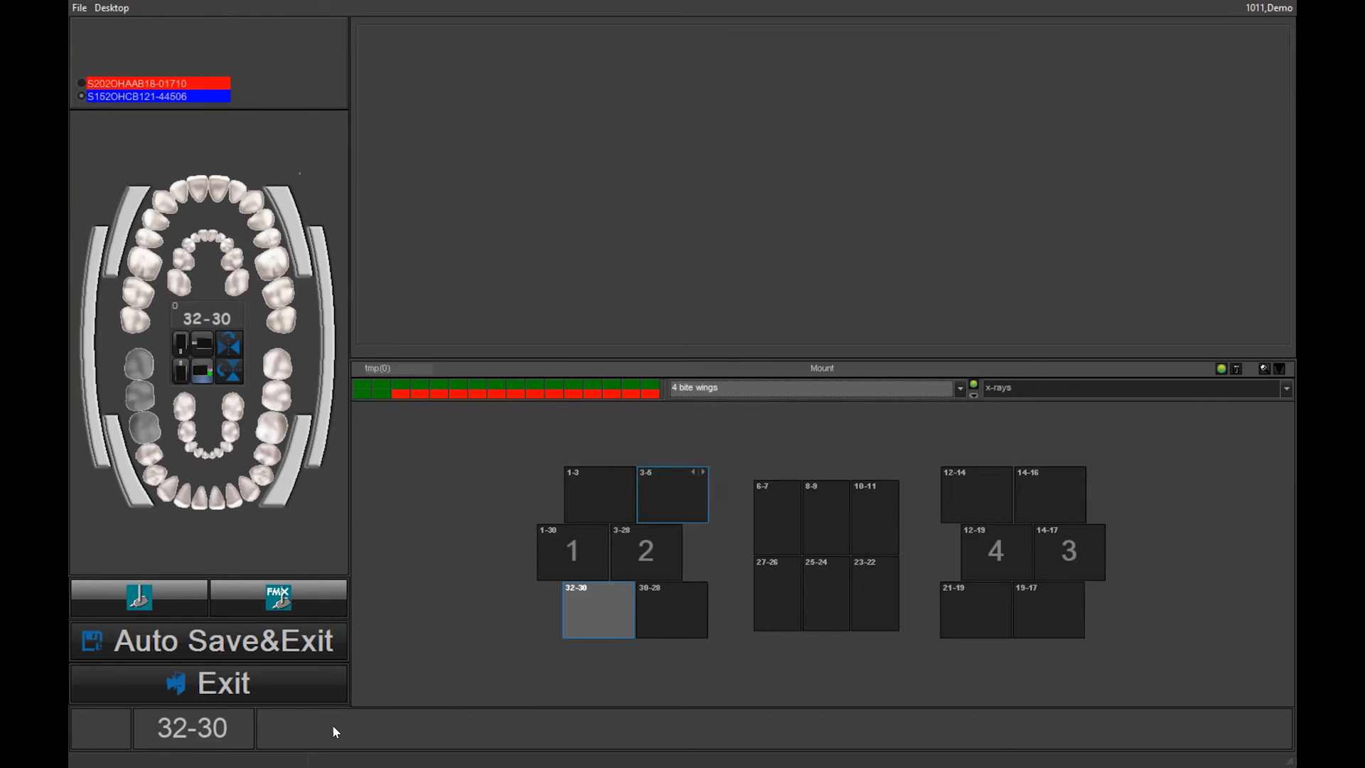
left_click(249, 683)
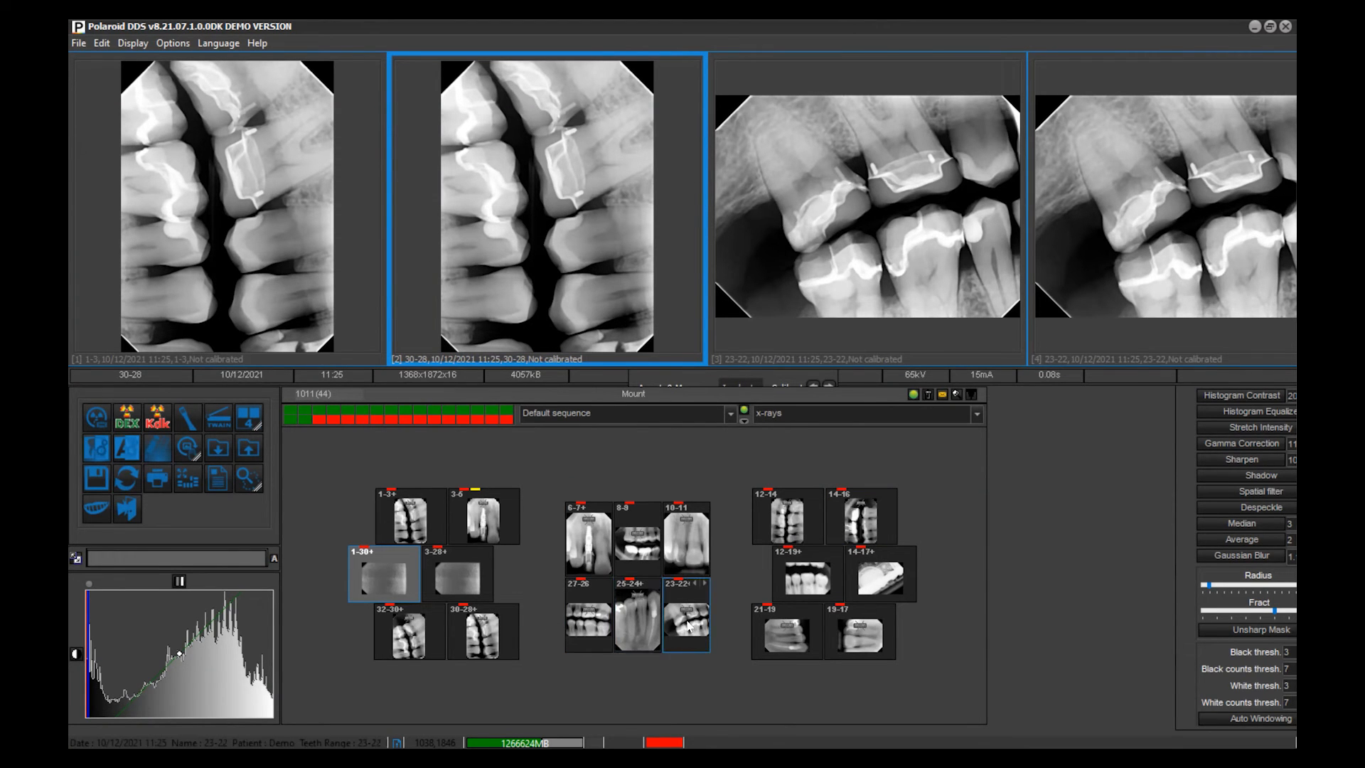
- Load the 3-5 x-ray from the mount into the second viewport
mouse_move(688, 625)
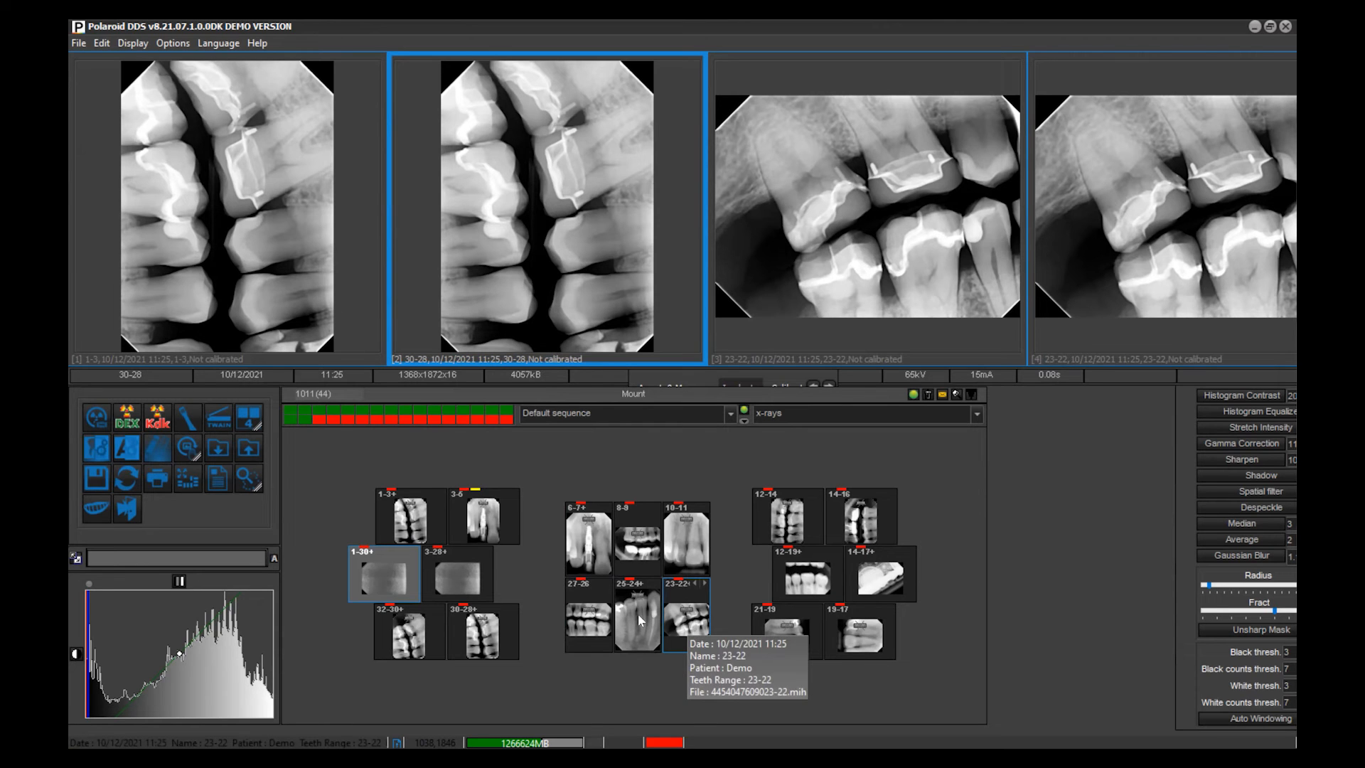
left_click(501, 512)
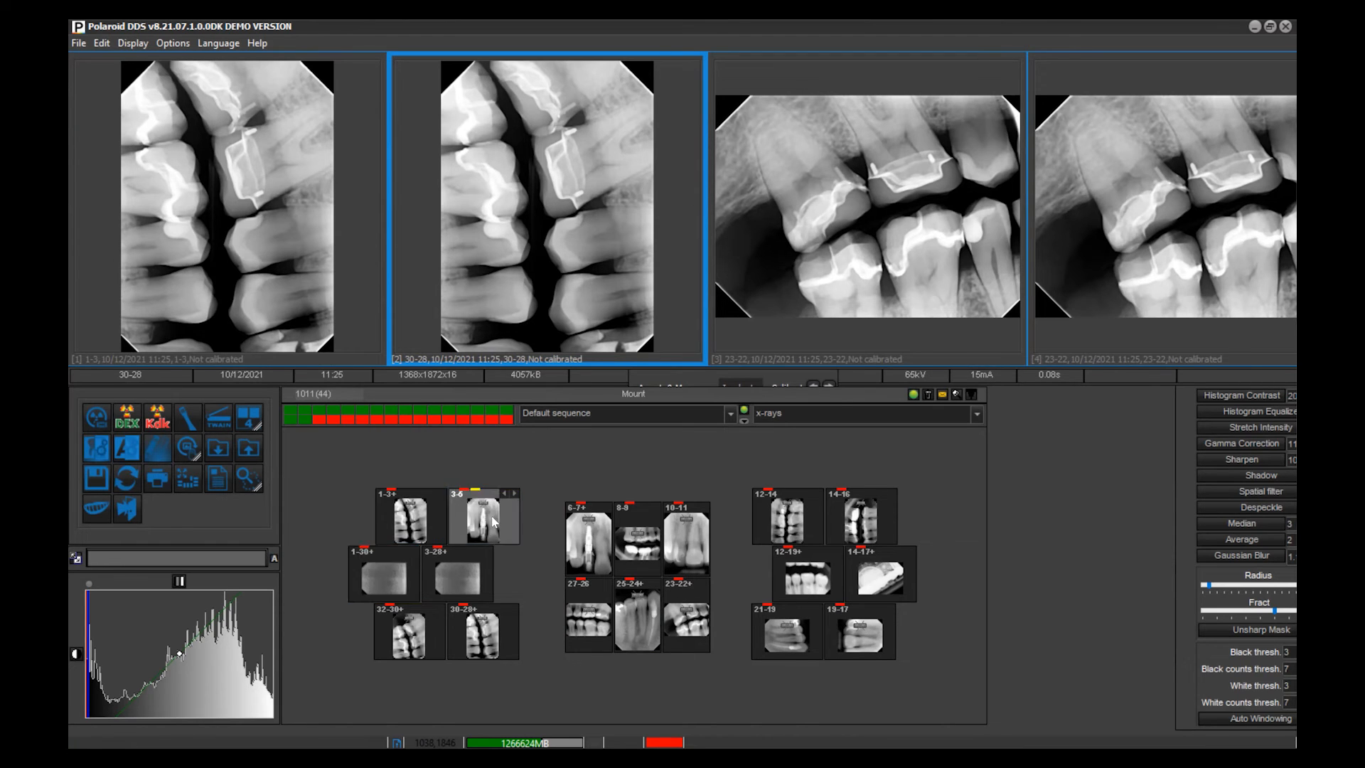
right_click(496, 521)
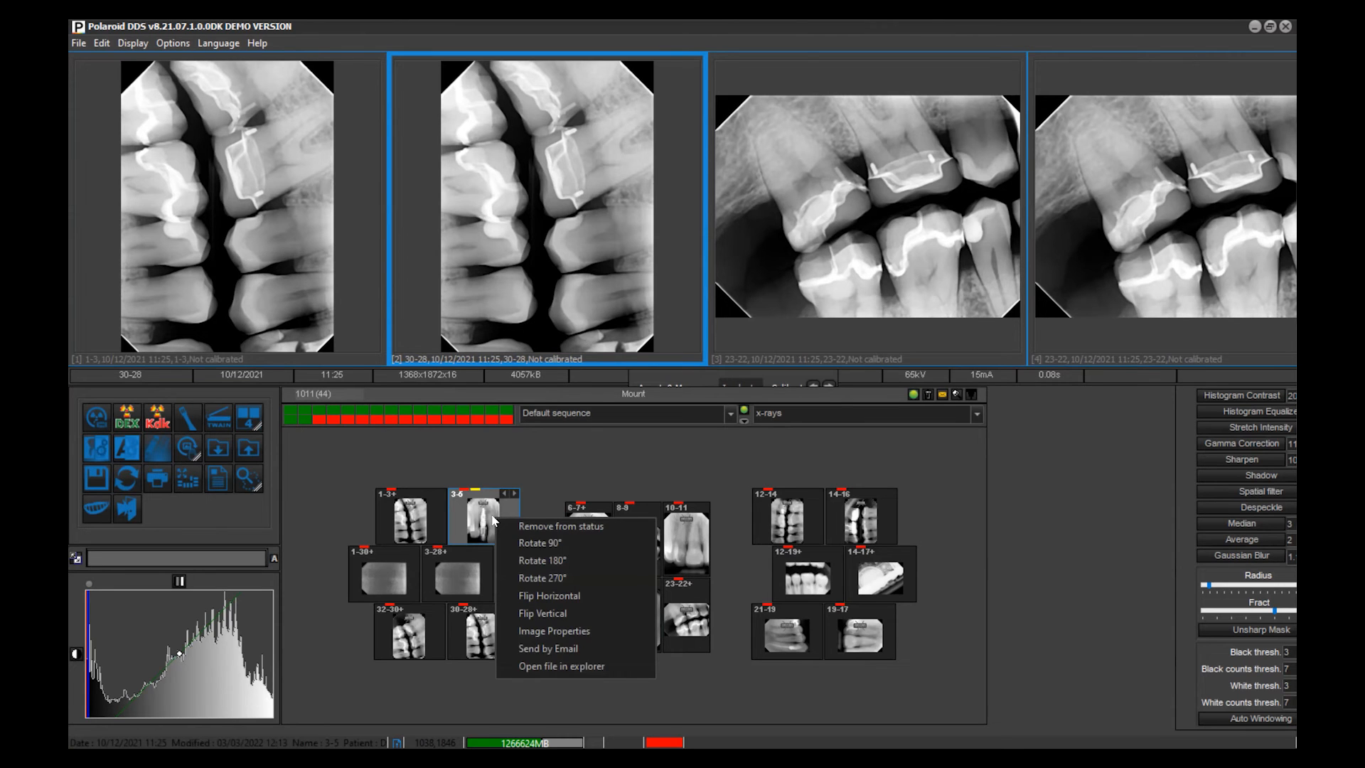
double_click(496, 522)
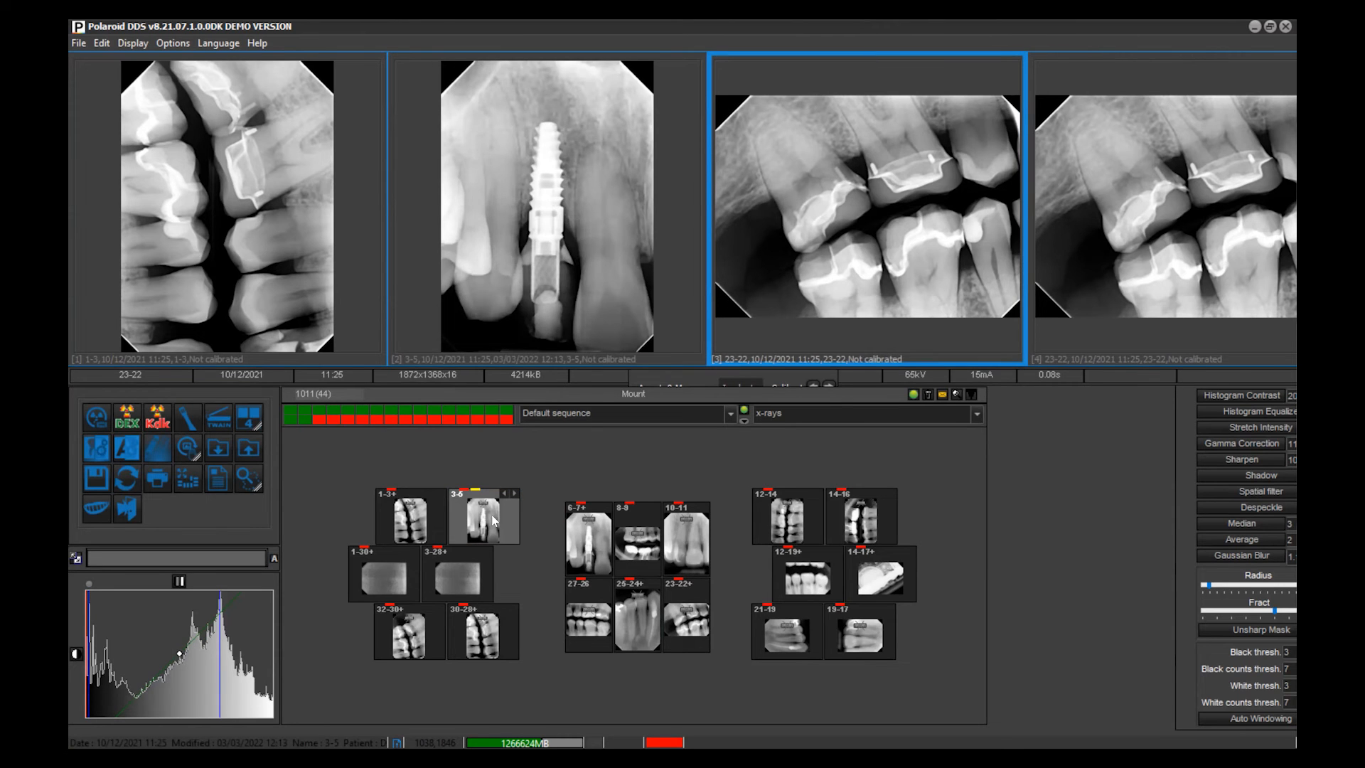
left_click(503, 507)
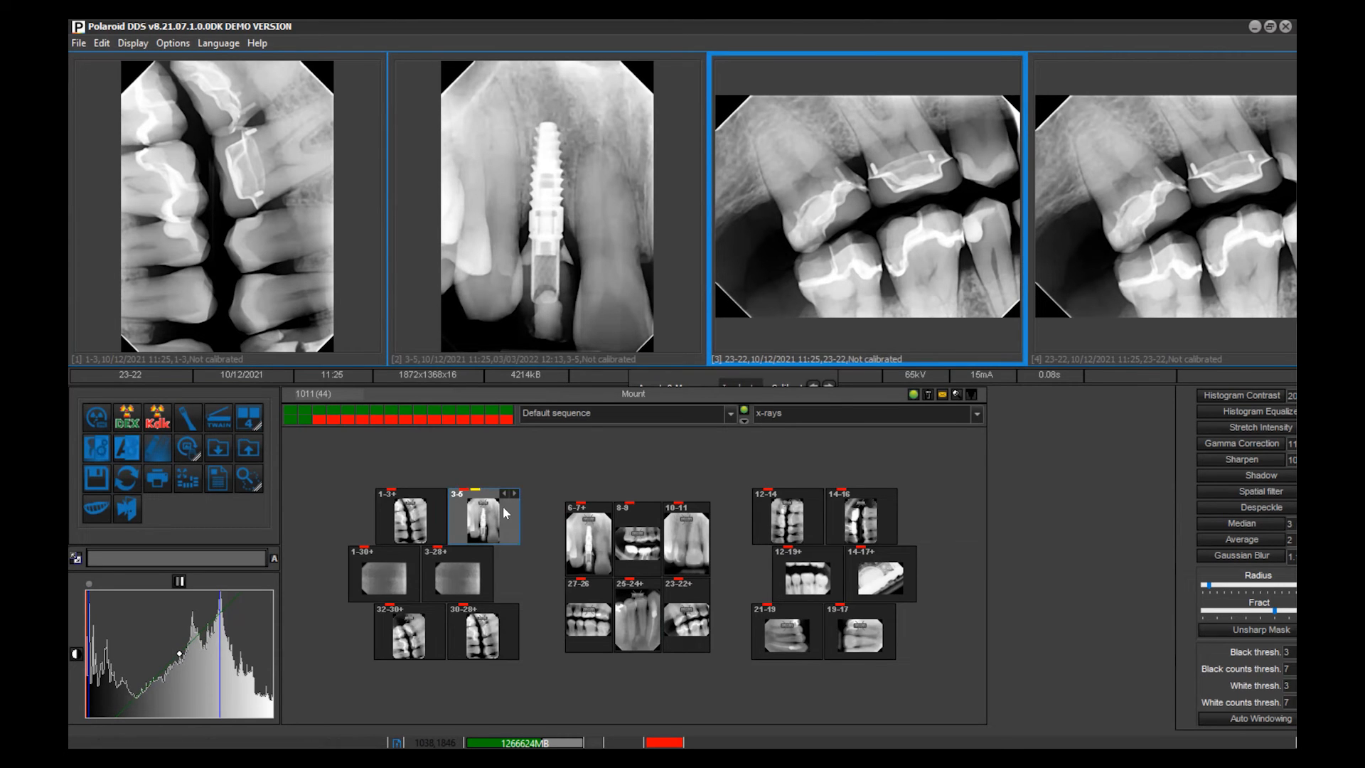
left_click(503, 510)
right_click(504, 510)
left_click(512, 505)
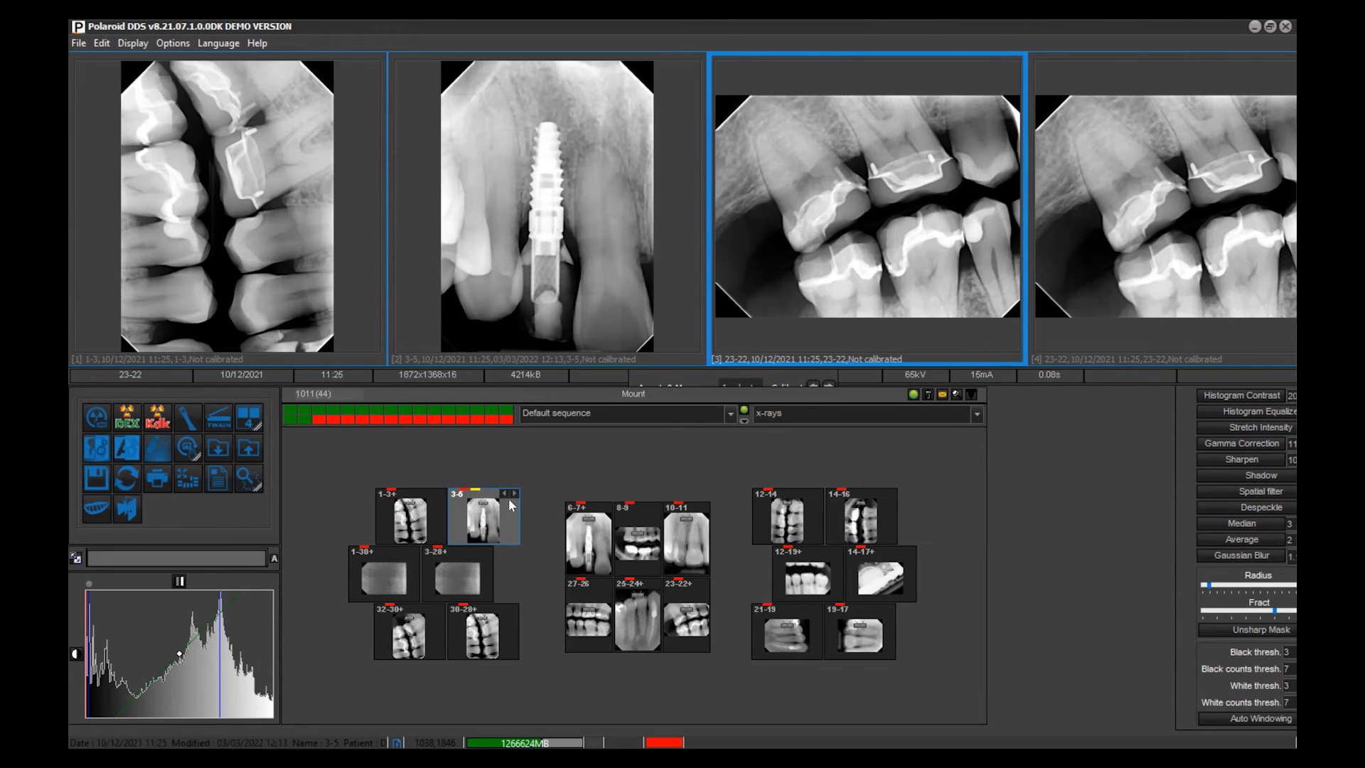
left_click(511, 506)
left_click(503, 491)
- Load the 25-24 x-ray from the mount into the third viewport
left_click(622, 616)
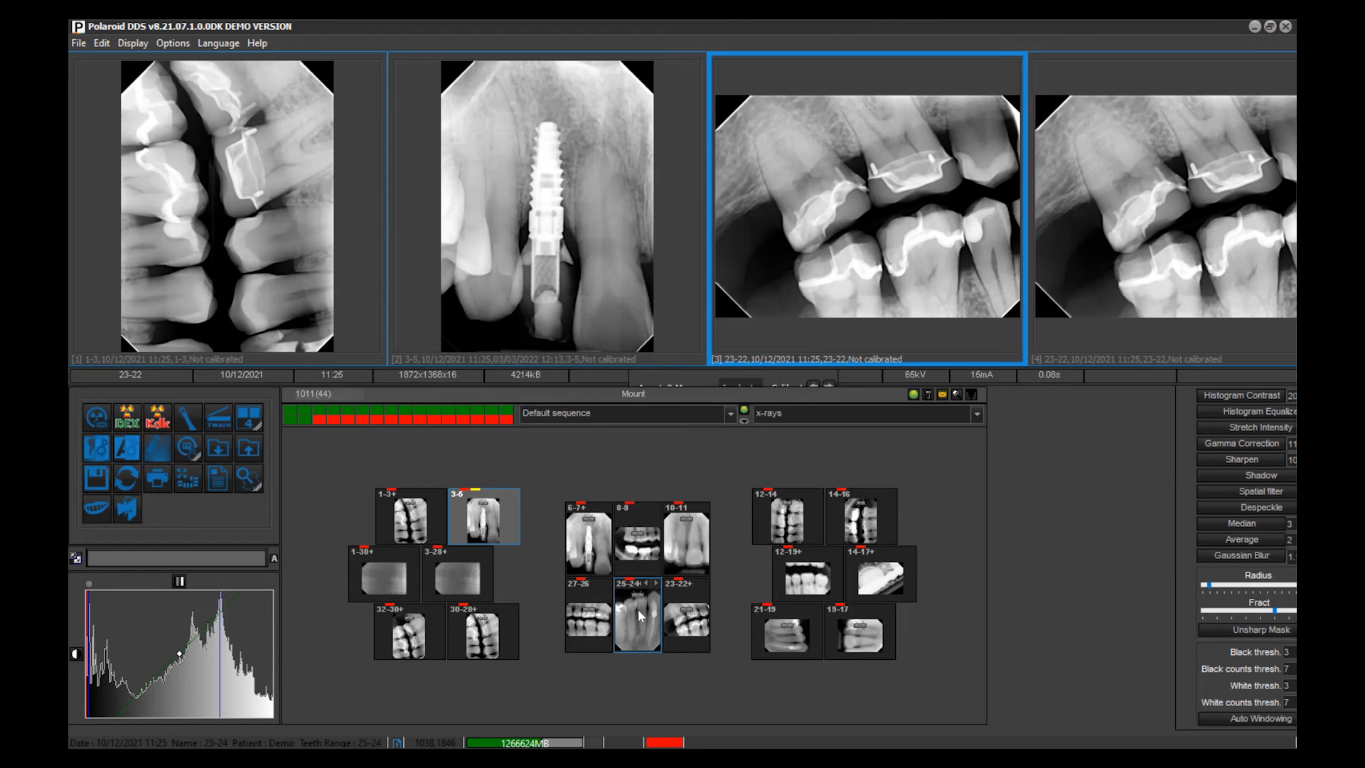
left_click(638, 616)
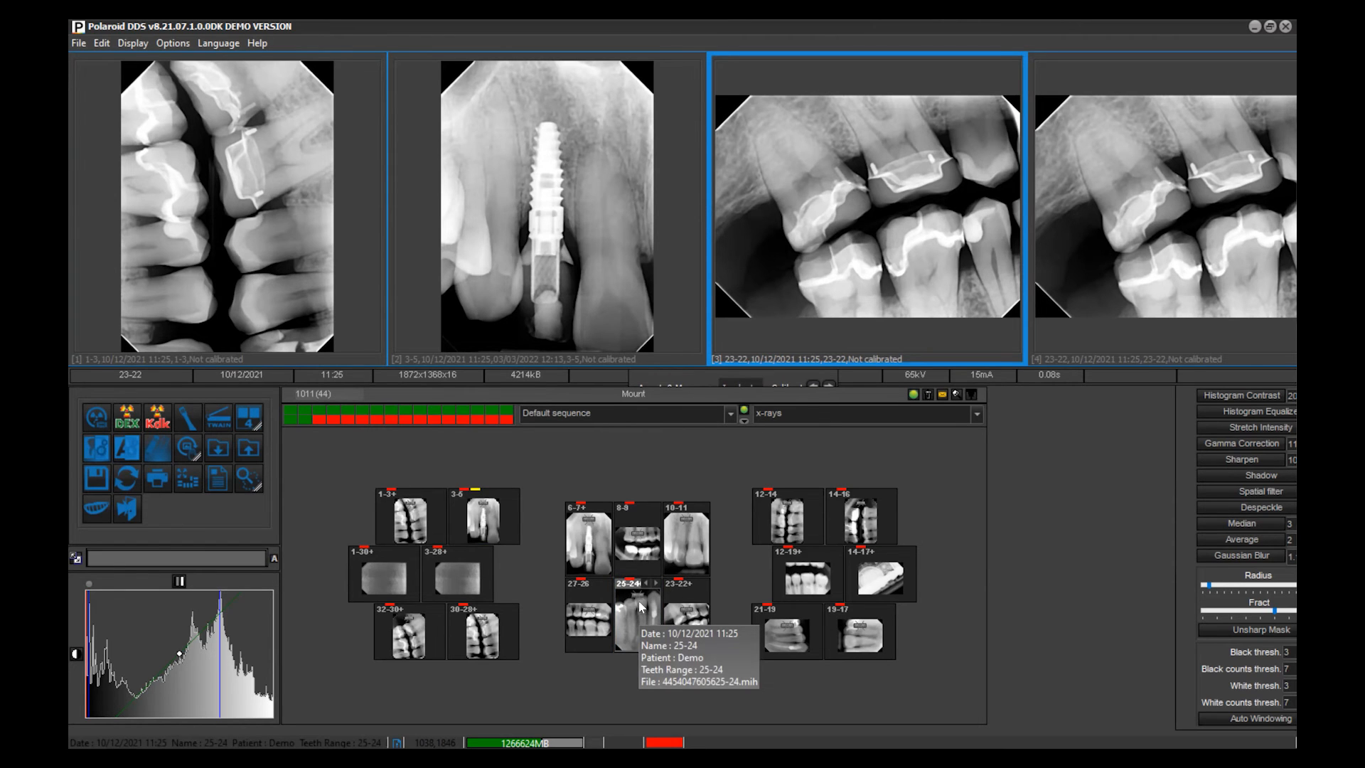
right_click(639, 602)
double_click(635, 622)
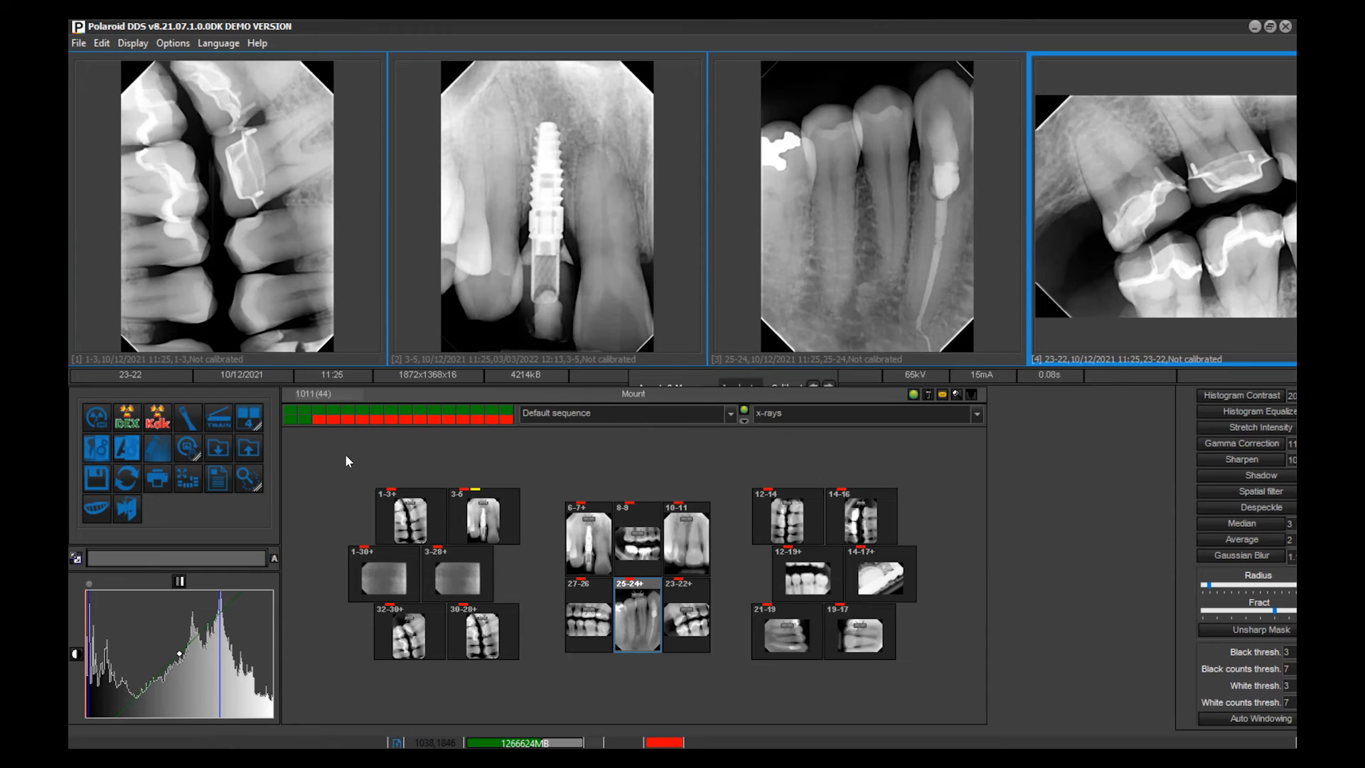
mouse_move(636, 629)
- Switch the viewport layout to a two-by-two grid beside a large fifth viewport, and return to the four-image row
left_click(254, 427)
right_click(247, 418)
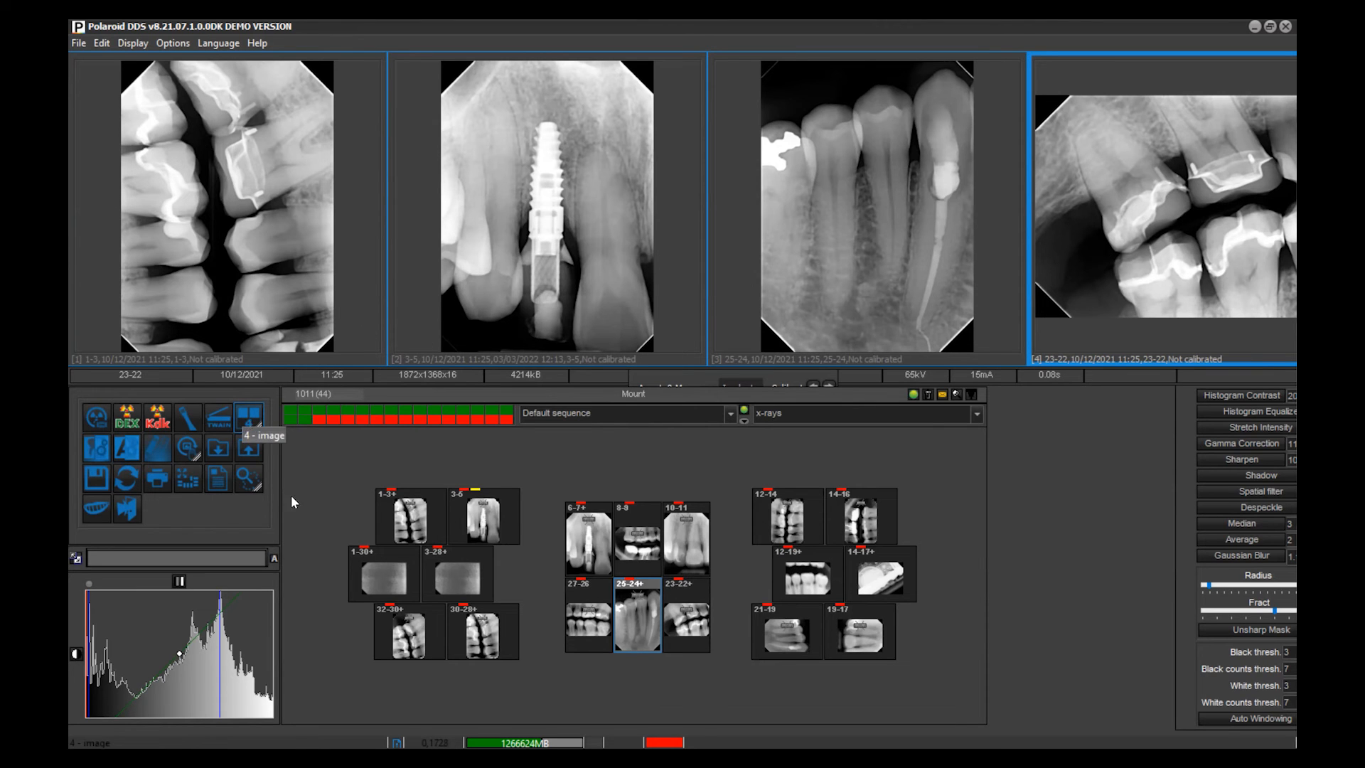
left_click(301, 502)
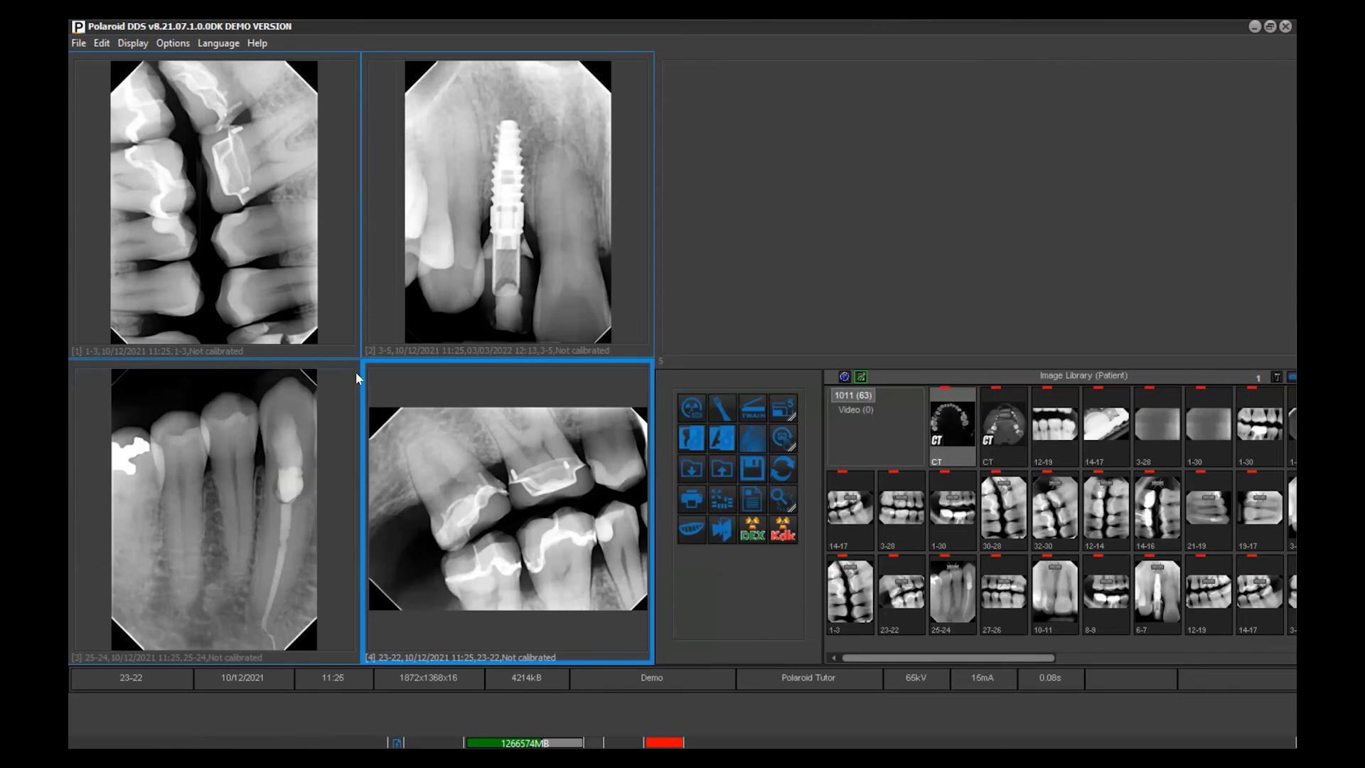
right_click(785, 410)
left_click(817, 467)
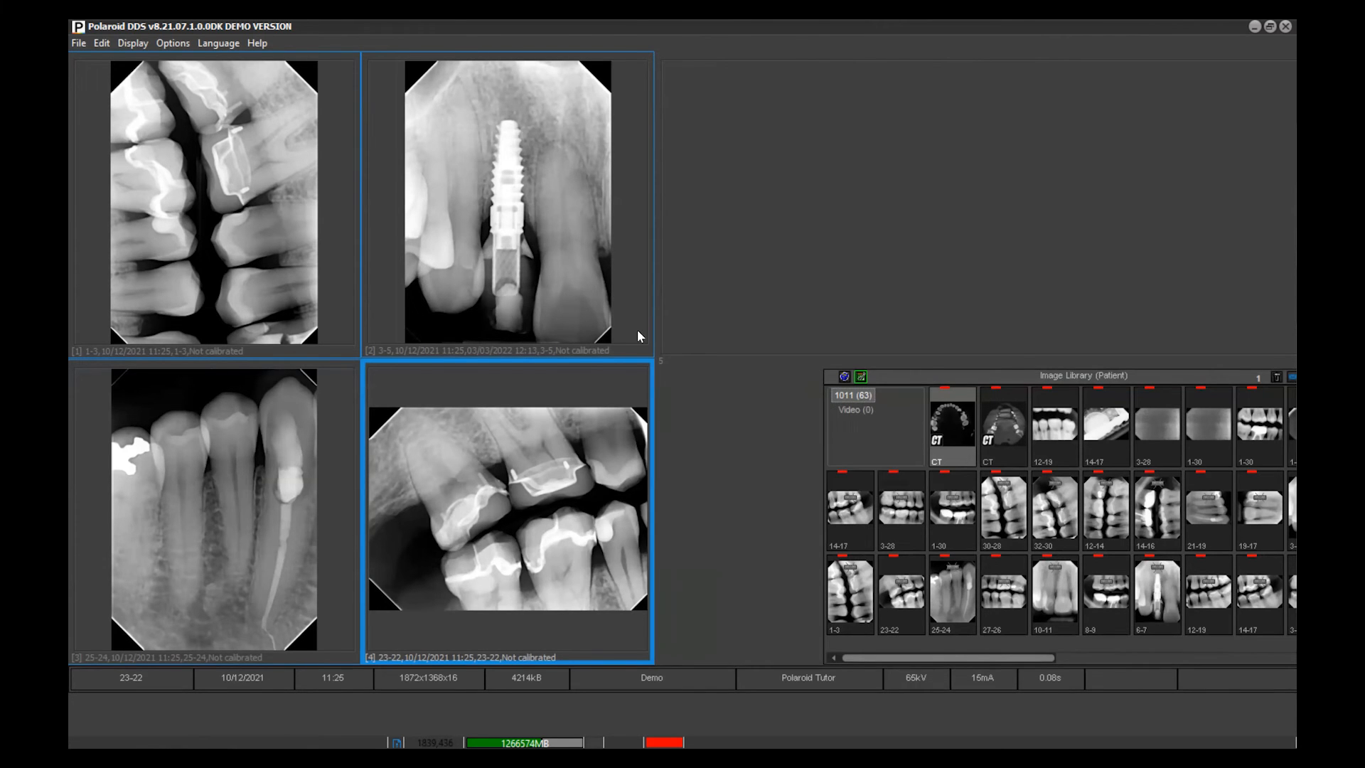
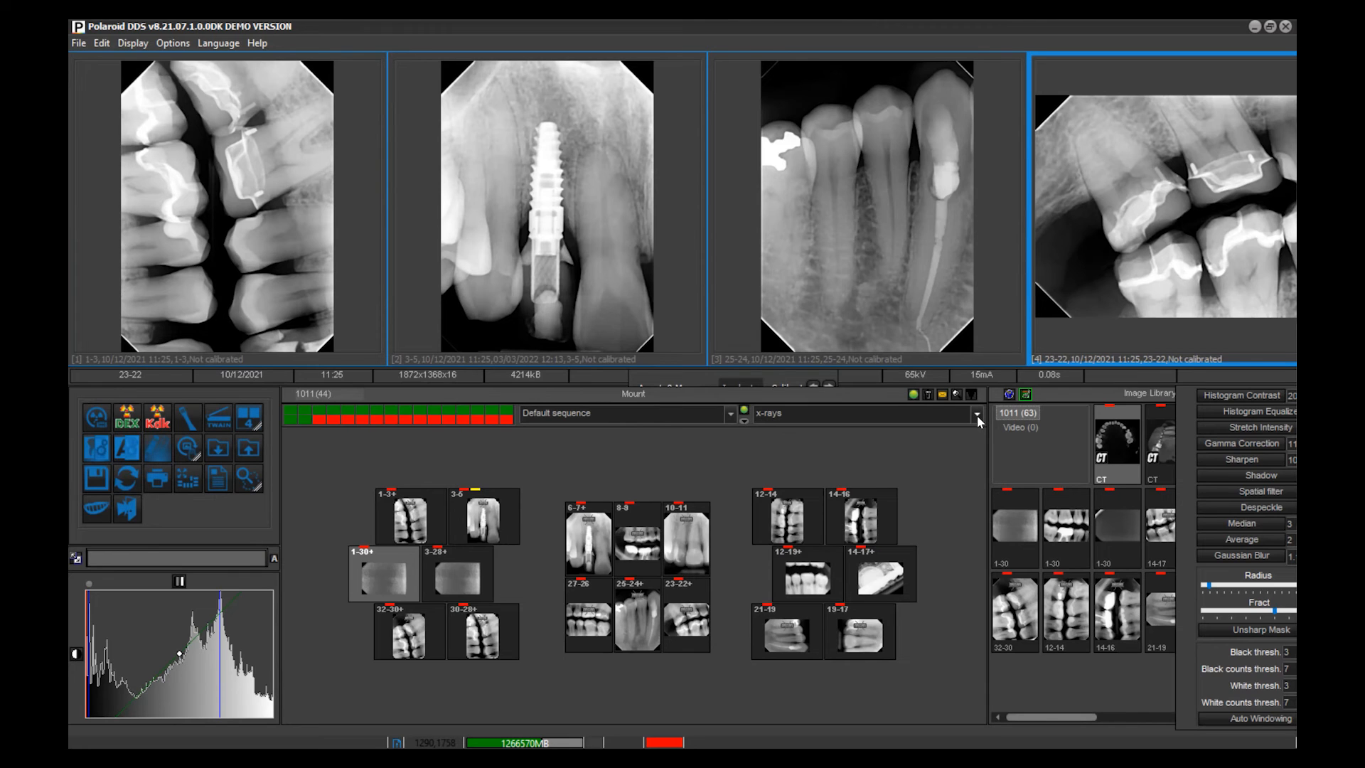
- Show the pan ceph mount template, followed by the intra-oral cam template
left_click(977, 414)
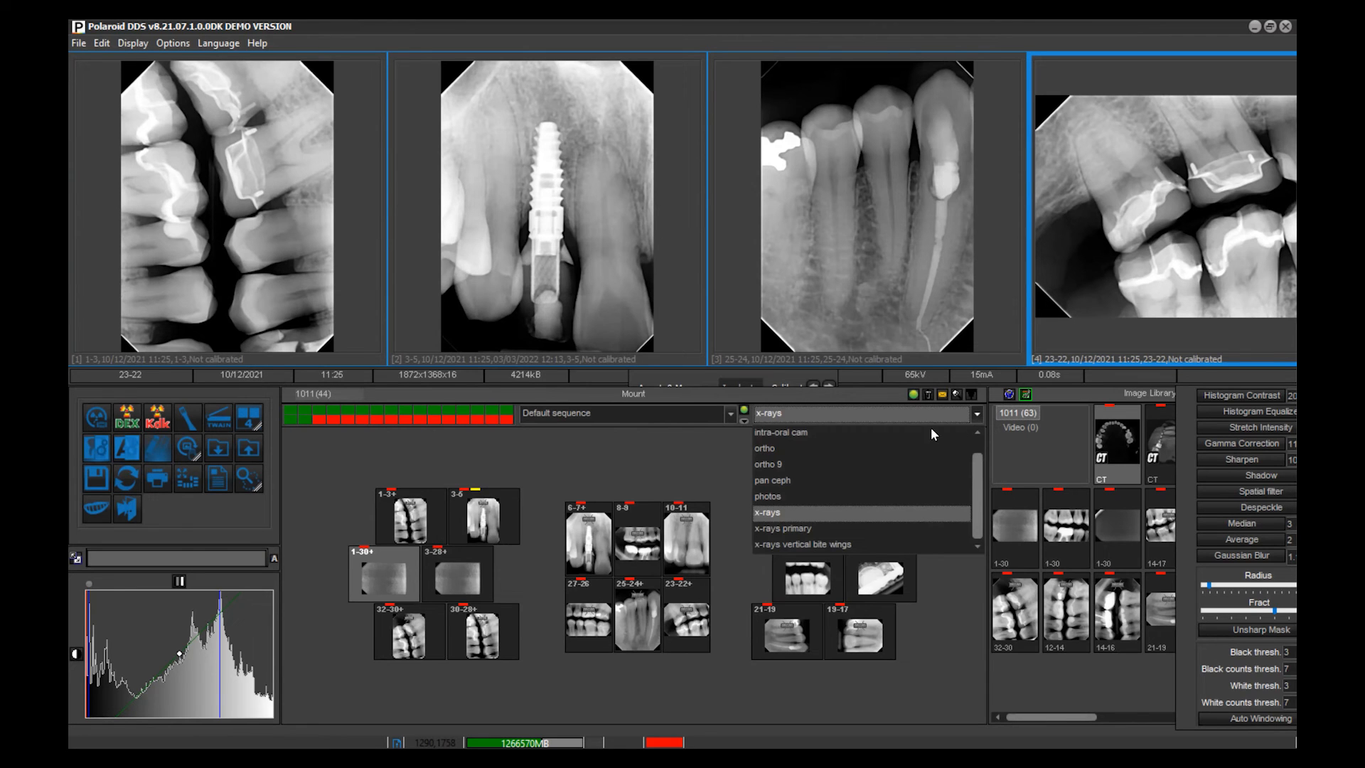
left_click(865, 481)
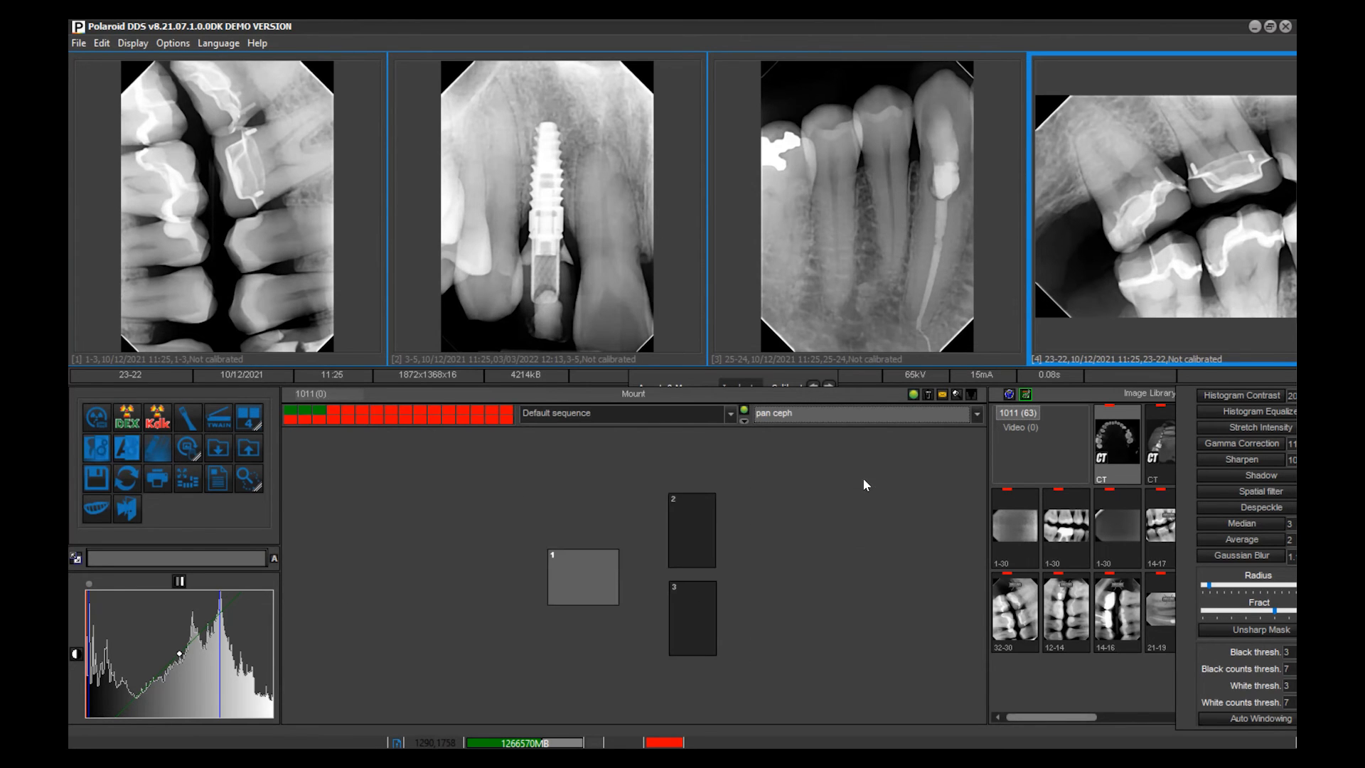
left_click(974, 415)
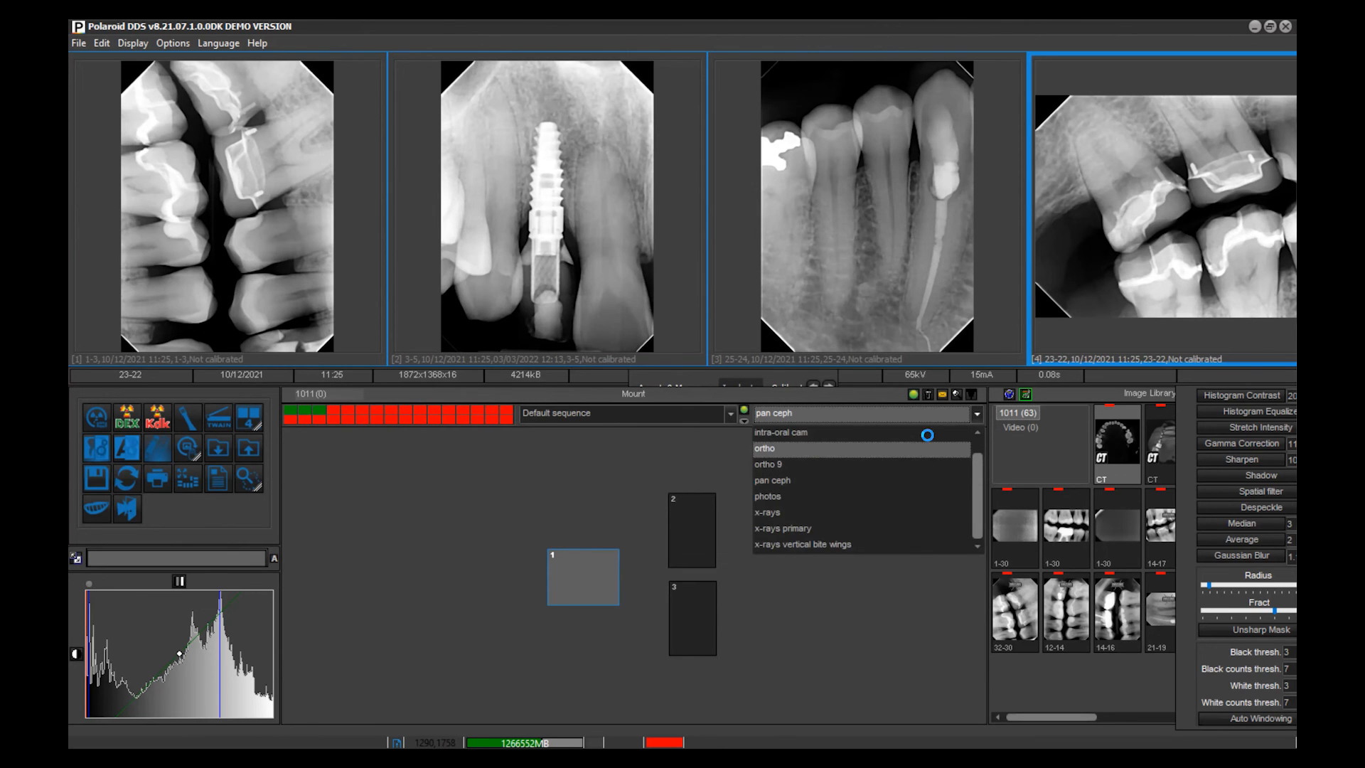
left_click(927, 433)
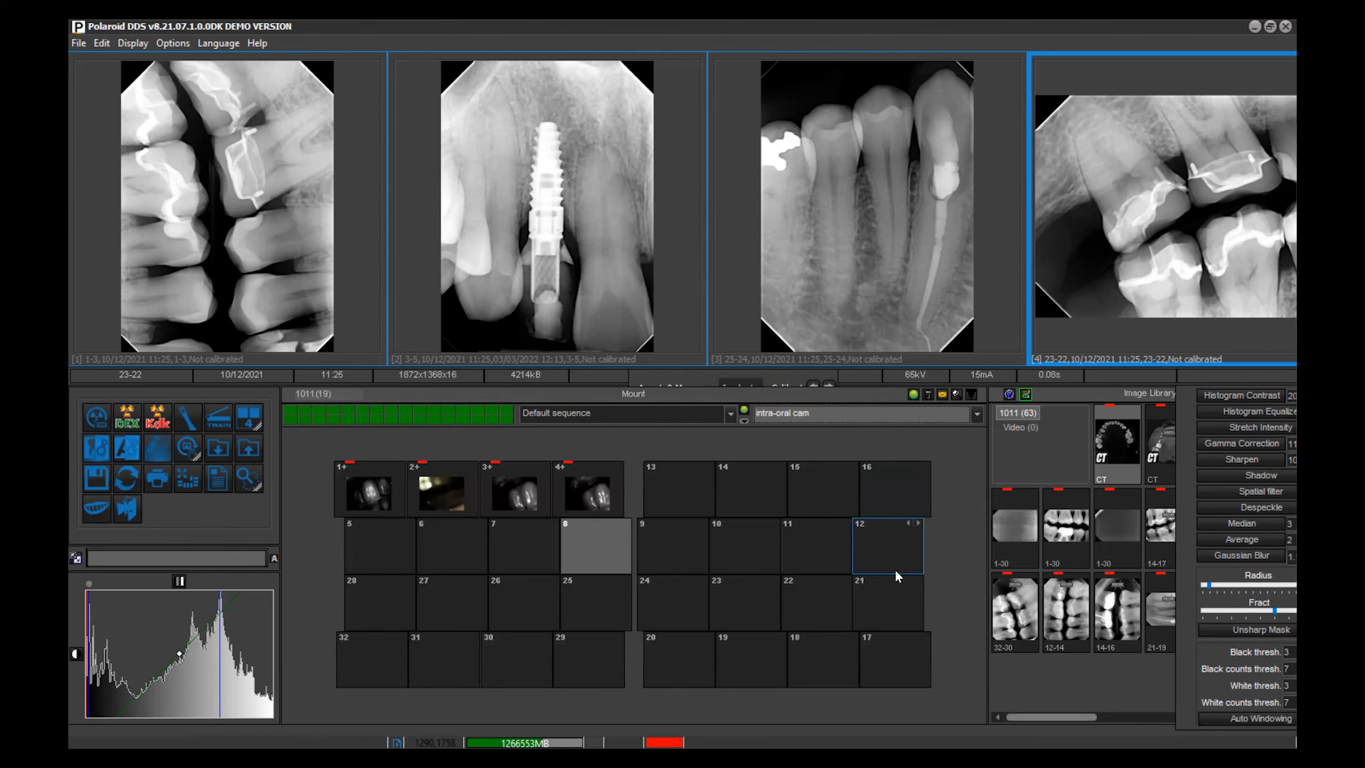
- Change the mount template to ortho, followed by ortho 9
left_click(978, 415)
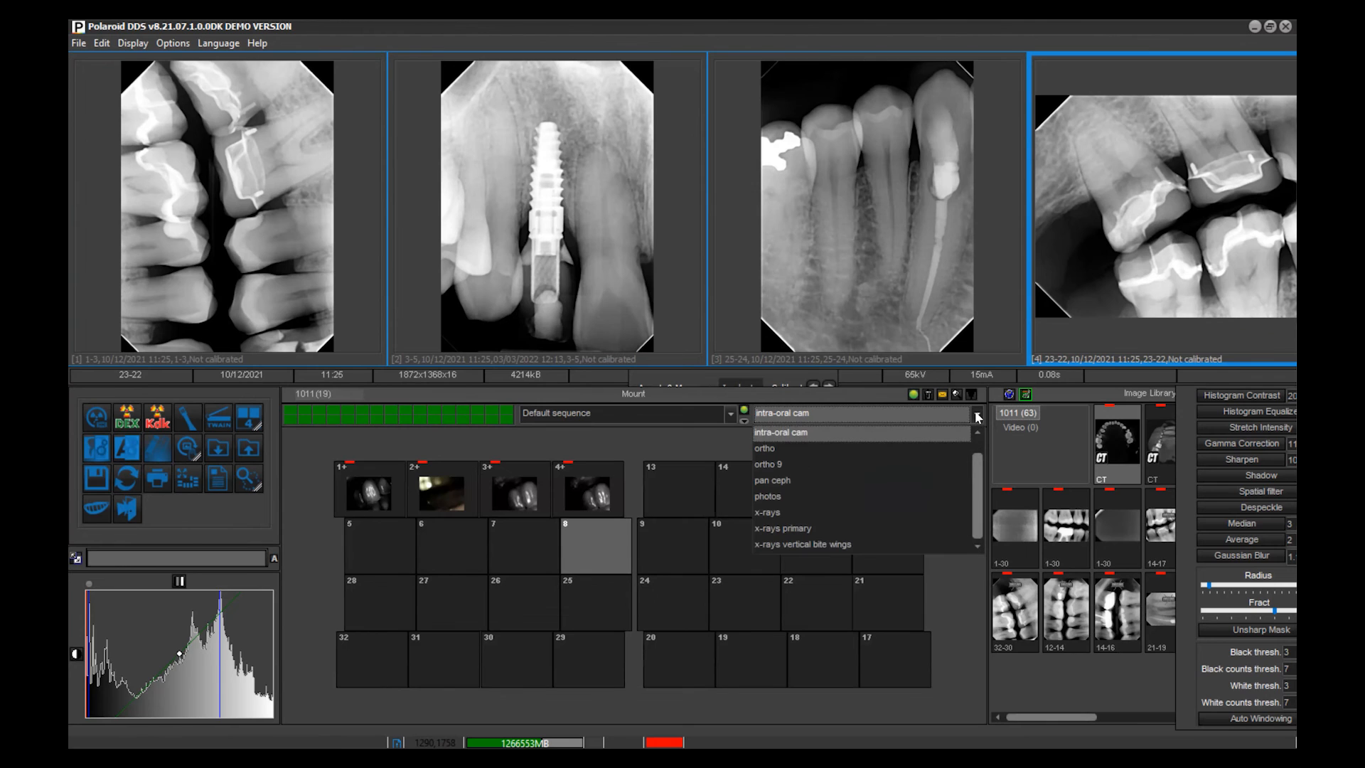
left_click(965, 450)
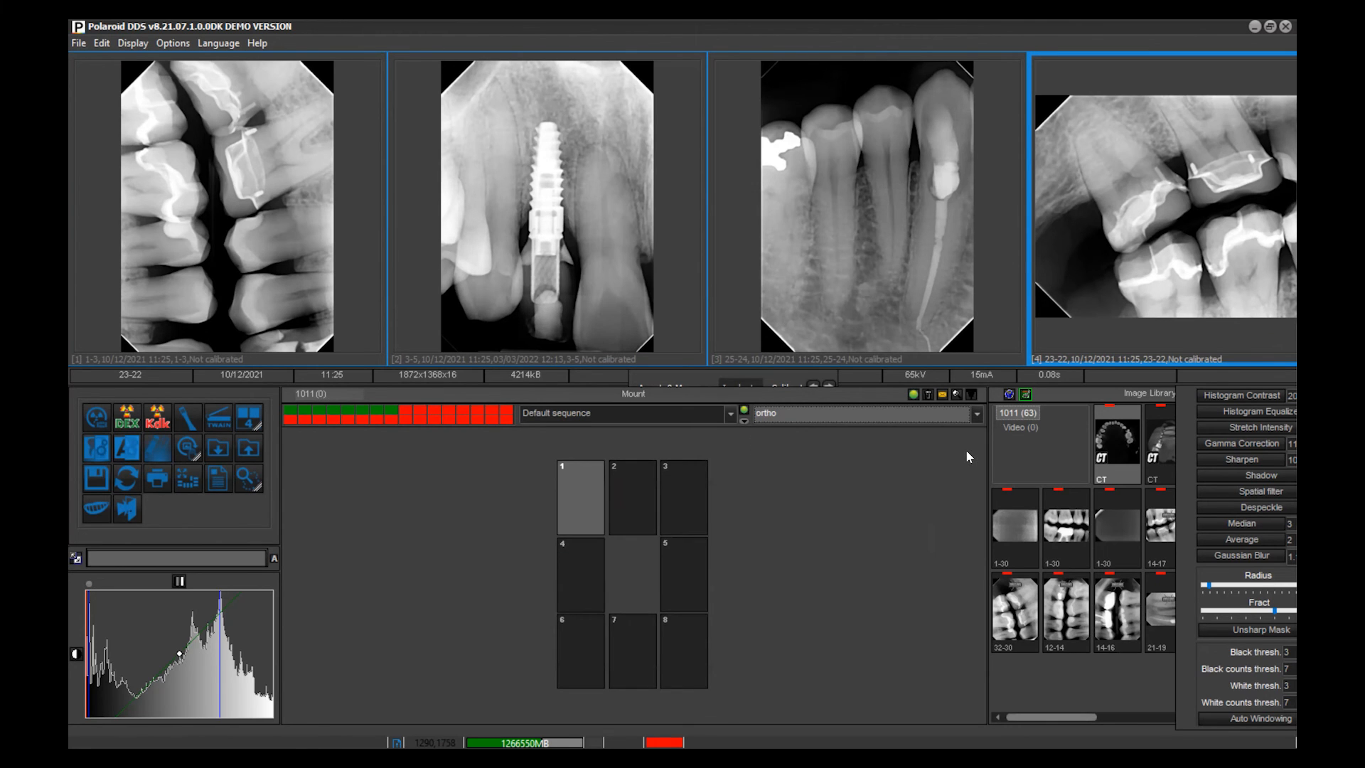
left_click(979, 415)
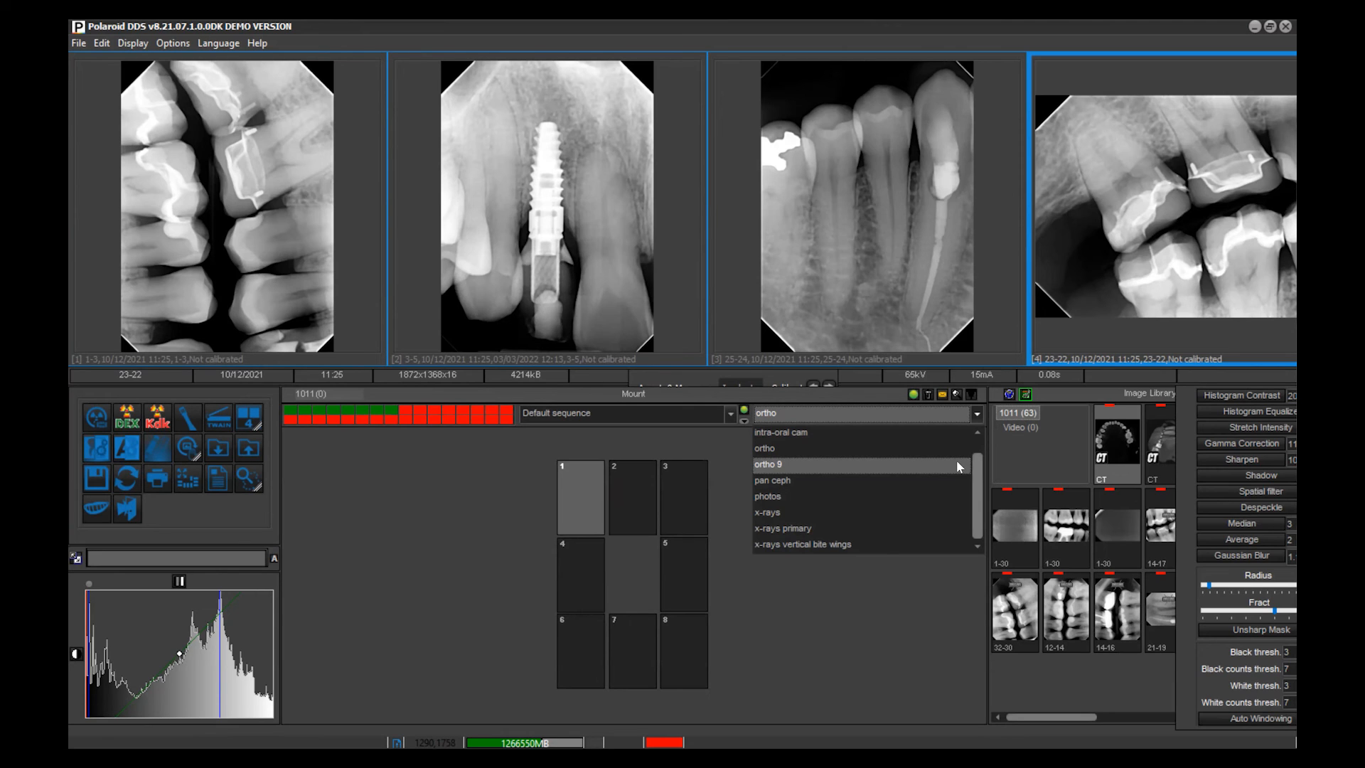
left_click(957, 464)
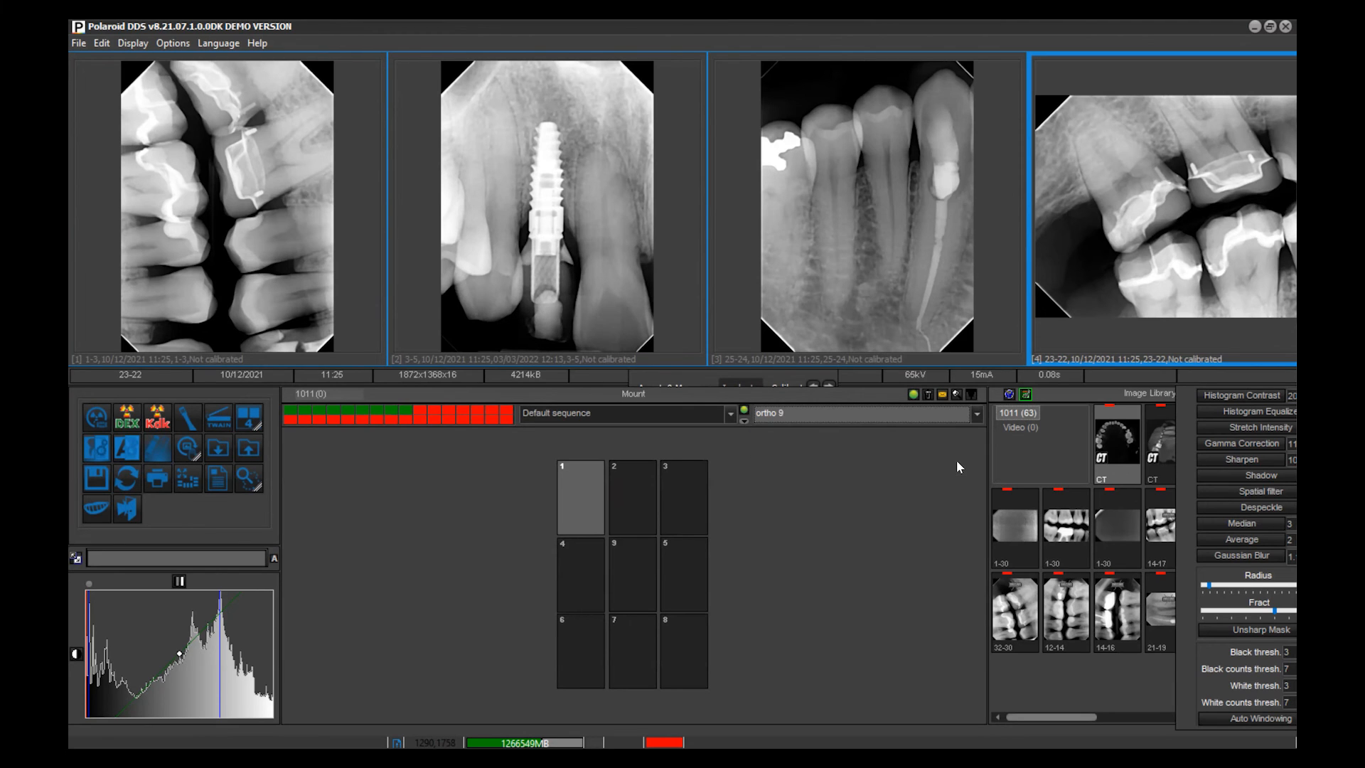
left_click(976, 414)
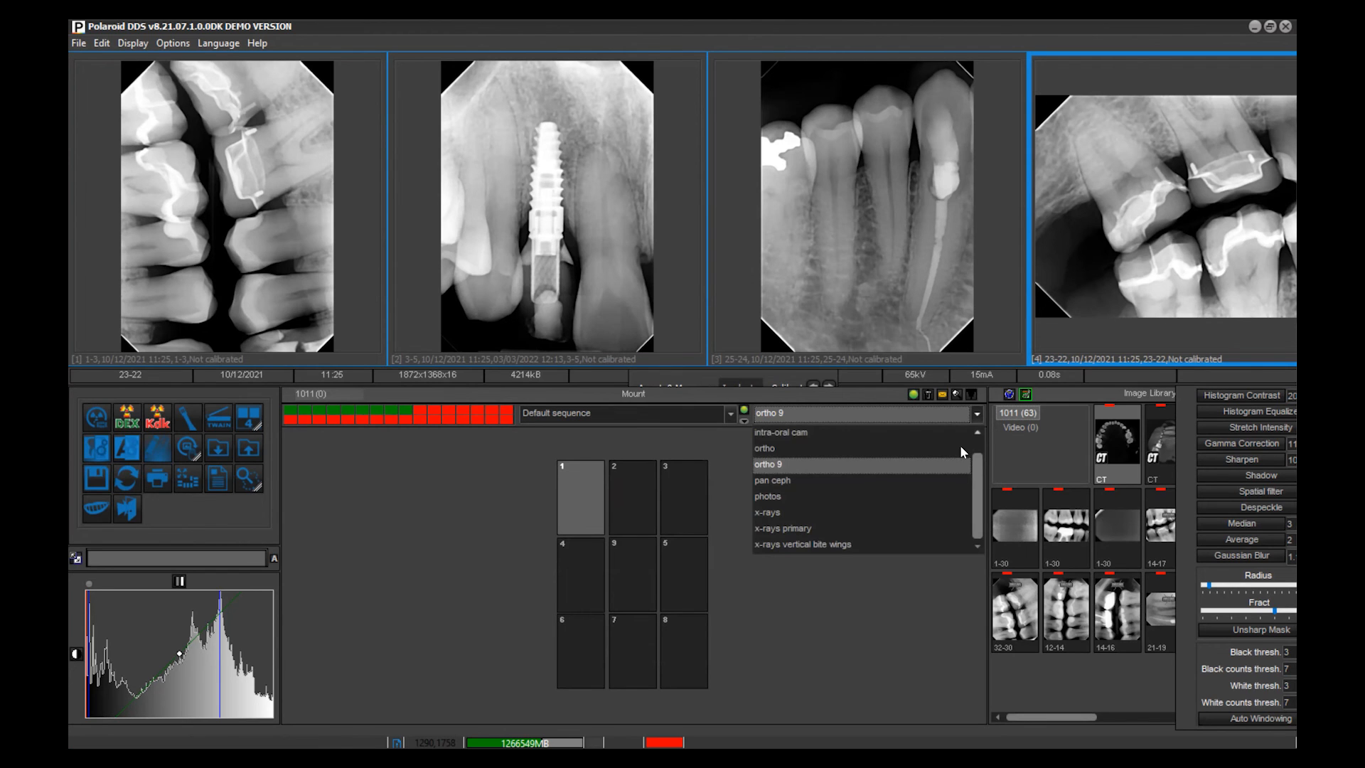
left_click(959, 463)
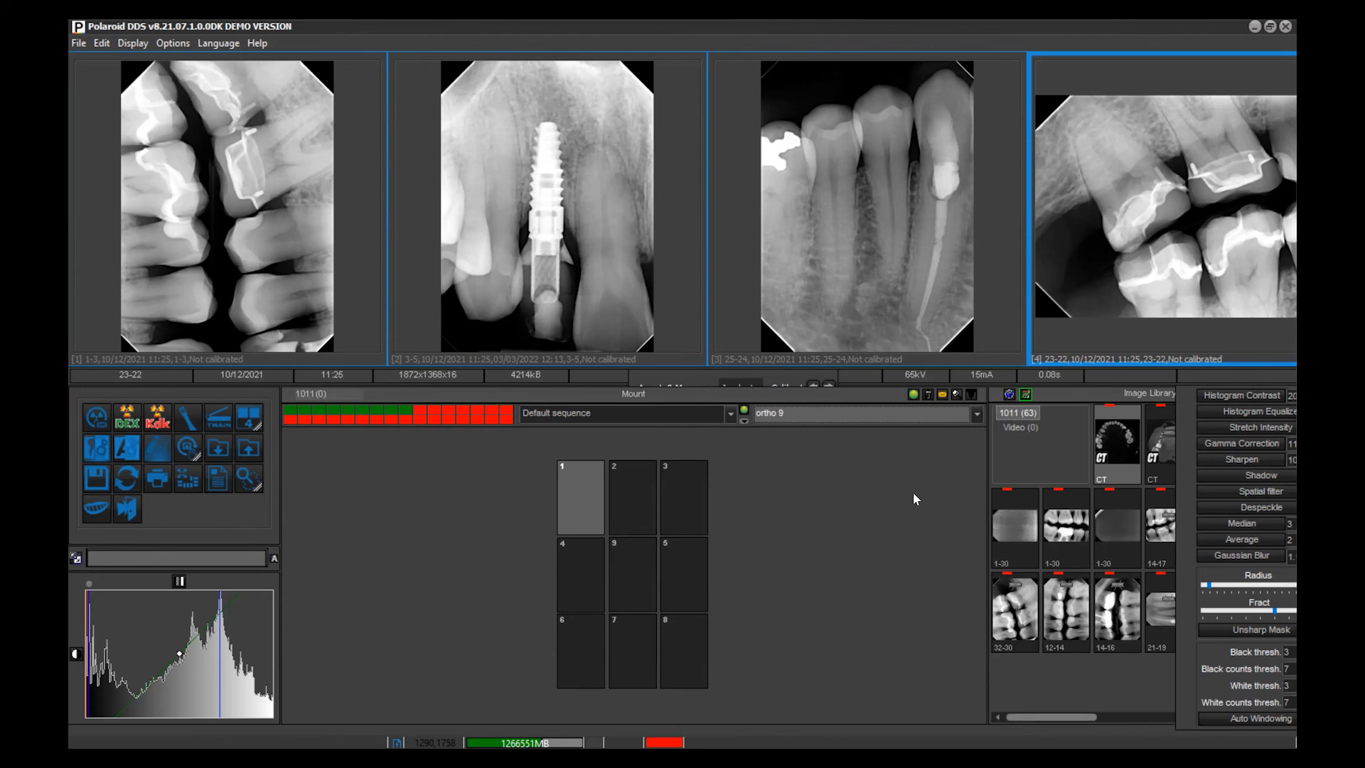
- Display the hygiene mount template and return the mount to the x-rays template
left_click(976, 416)
scroll(956, 445, "up", 1)
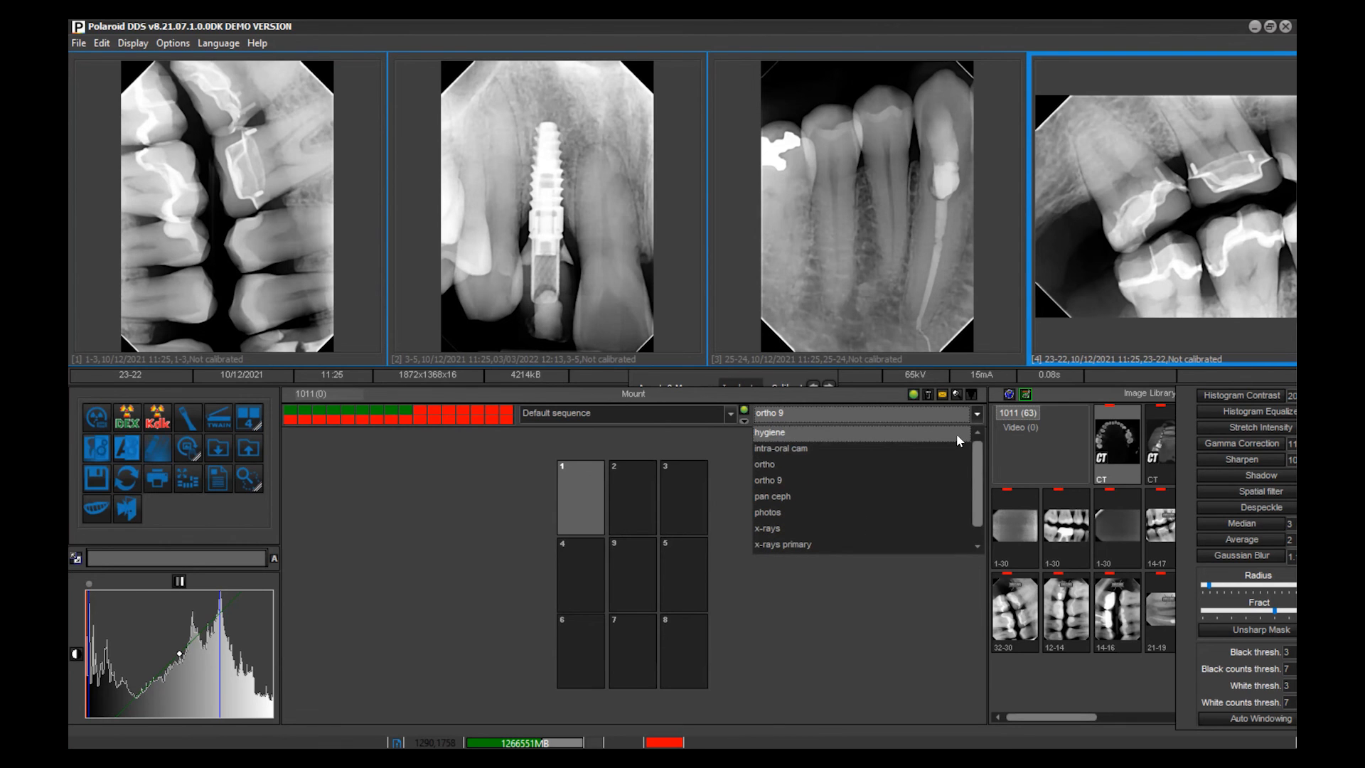
left_click(957, 440)
left_click(979, 415)
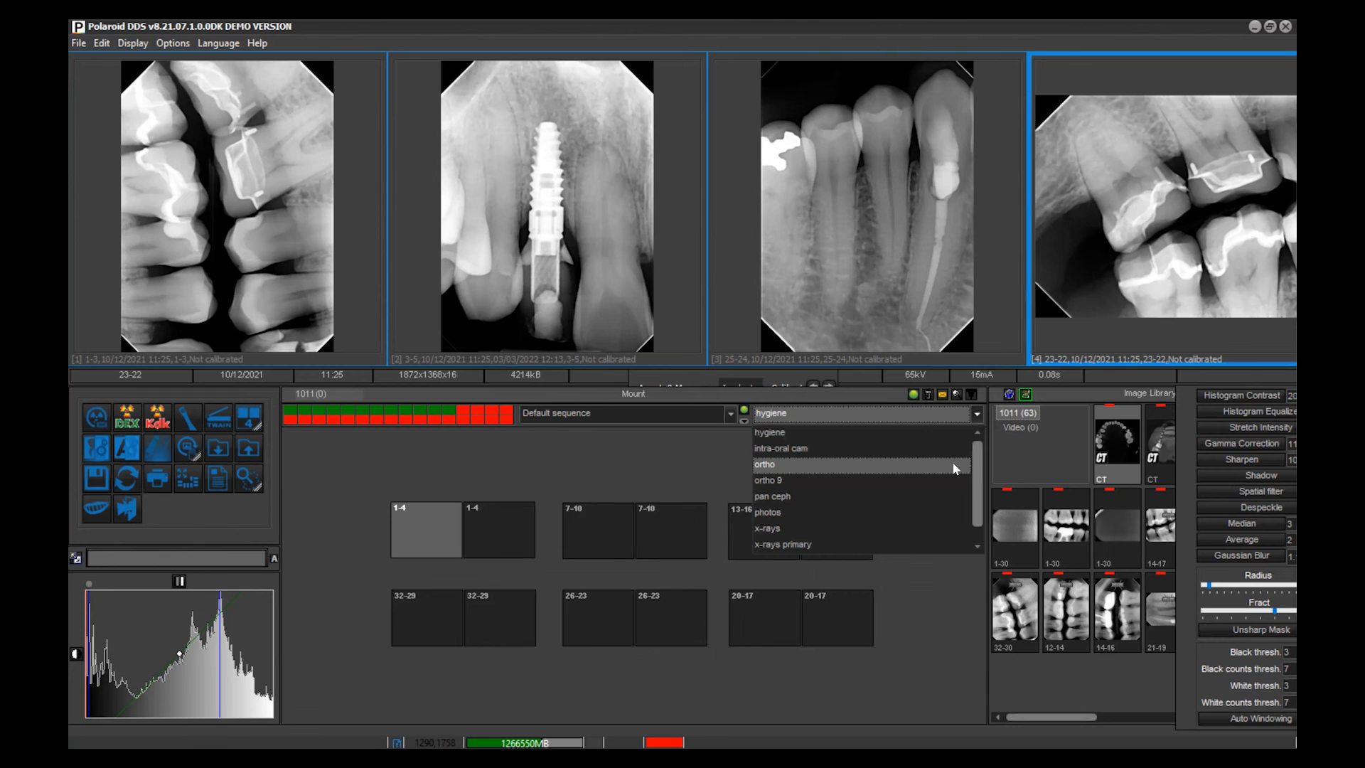
scroll(953, 462, "down", 1)
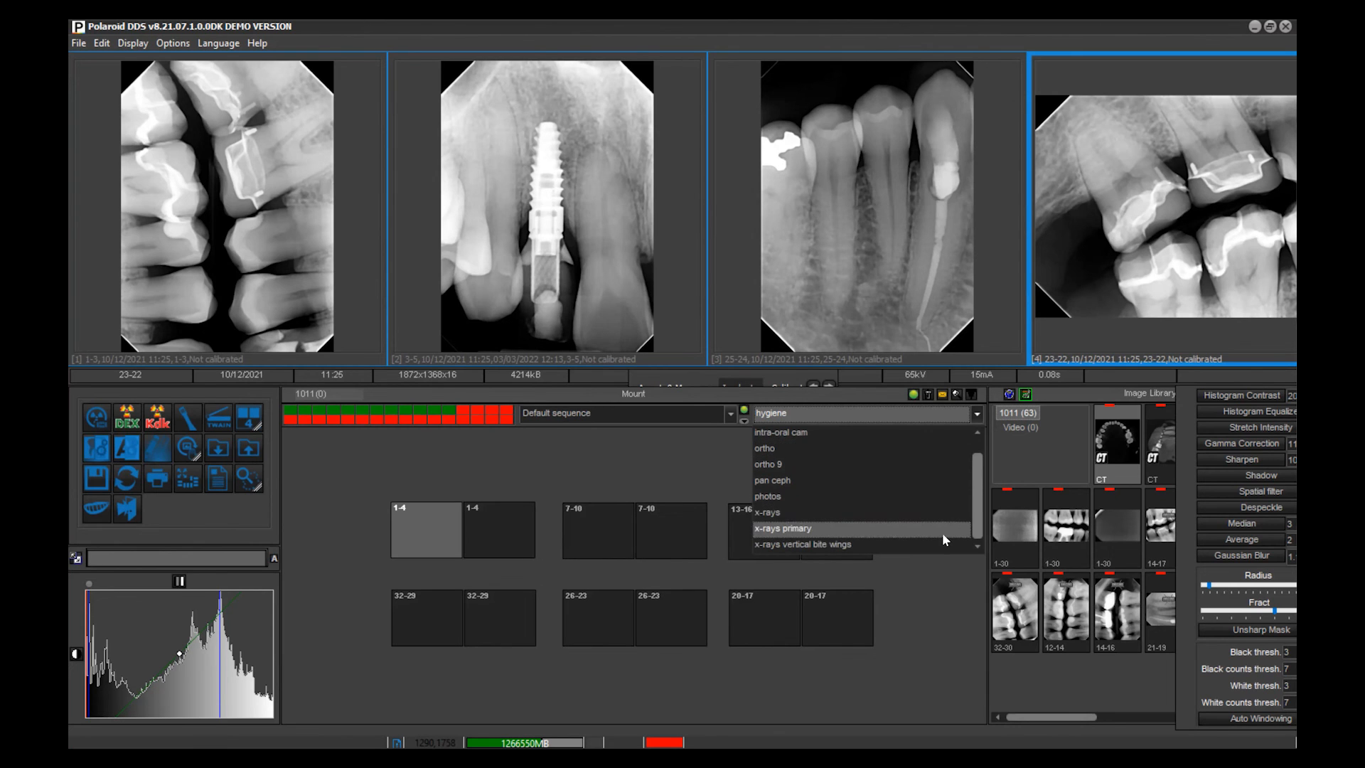
left_click(949, 512)
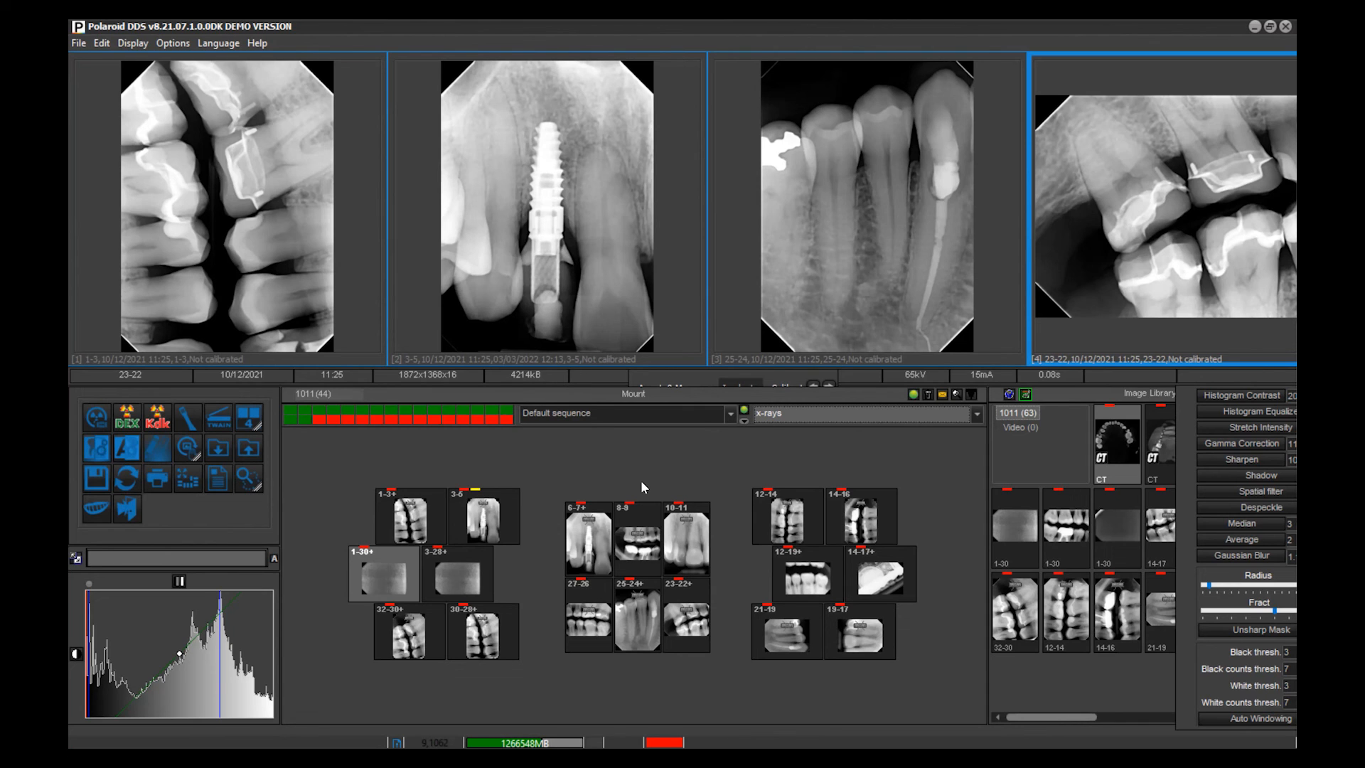
mouse_move(594, 507)
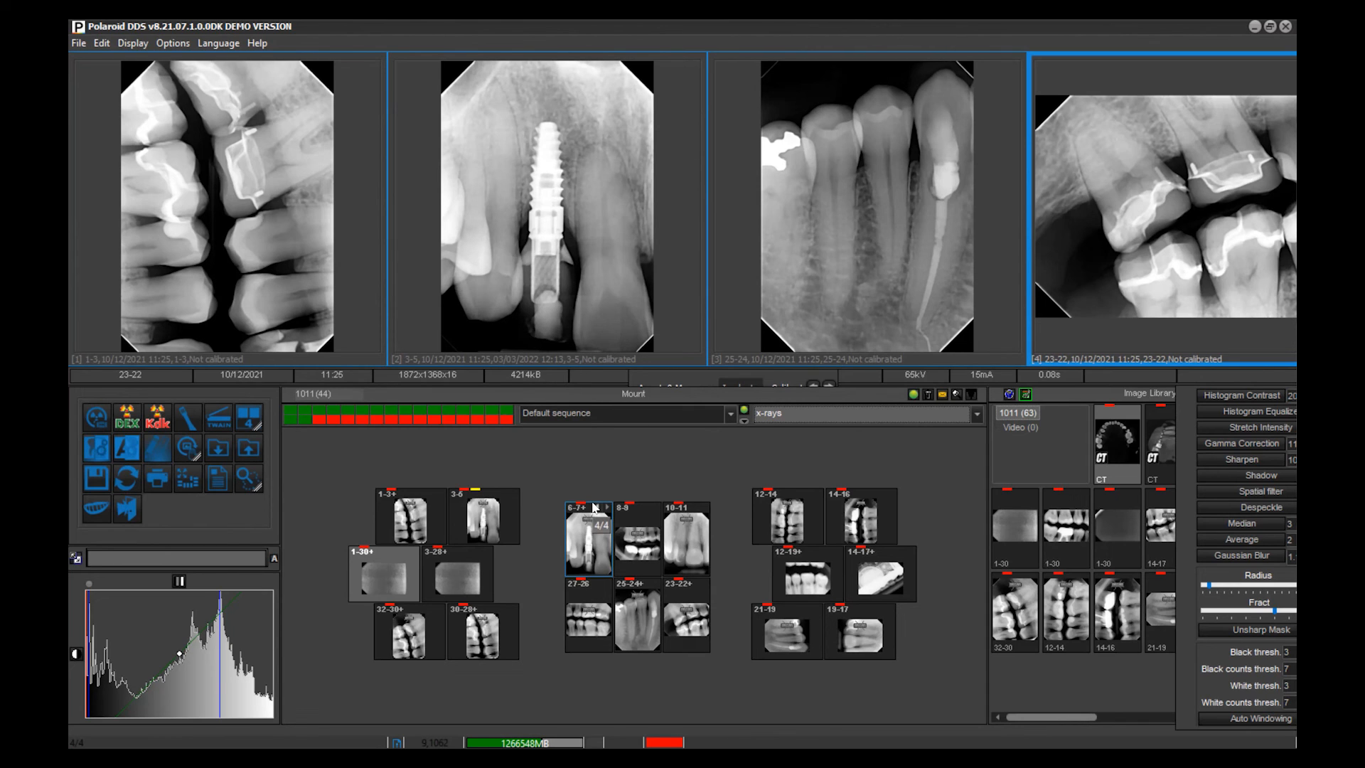